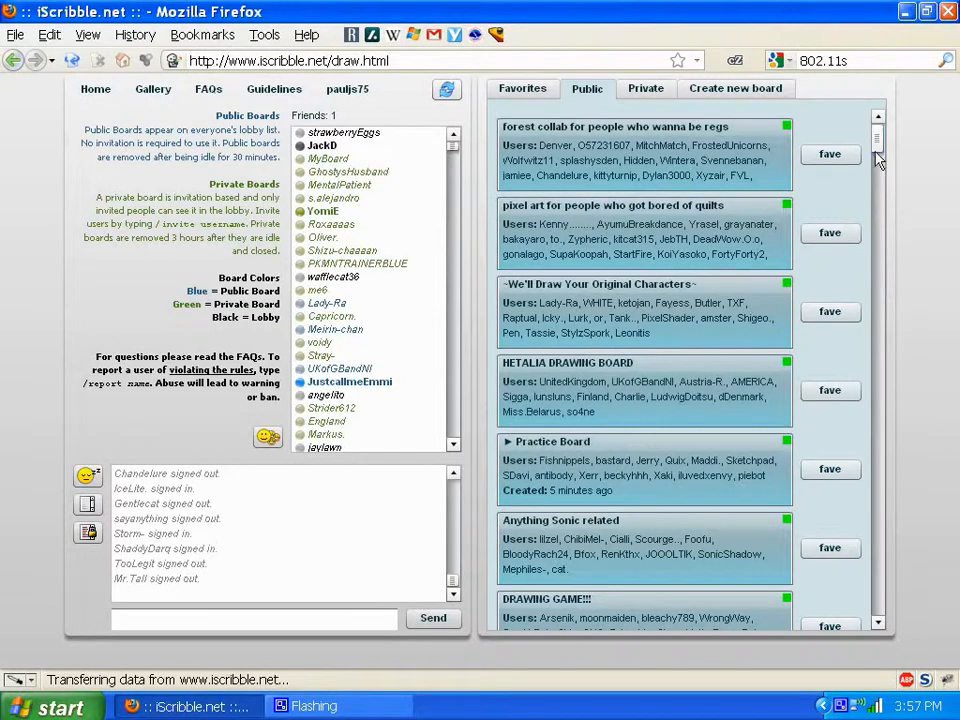
# Browse the list of public drawing boards, examining their titles, users and creation times.
pyautogui.moveTo(877, 141)
pyautogui.mouseDown()
pyautogui.moveTo(877, 150)
pyautogui.moveTo(874, 130)
pyautogui.mouseUp()
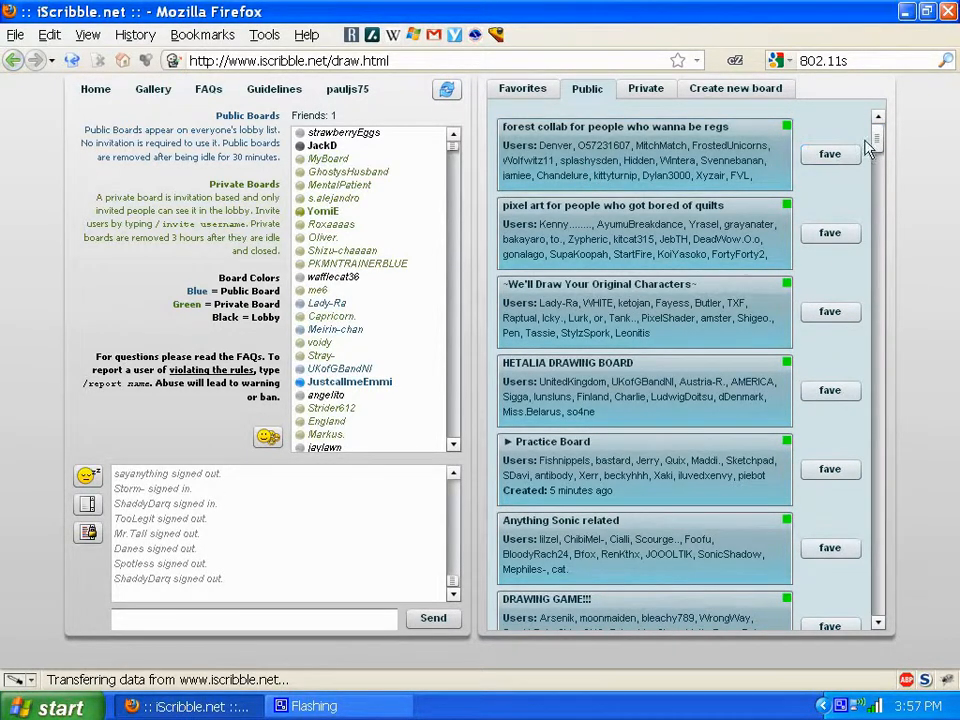
pyautogui.moveTo(876, 146); pyautogui.dragTo(875, 149)
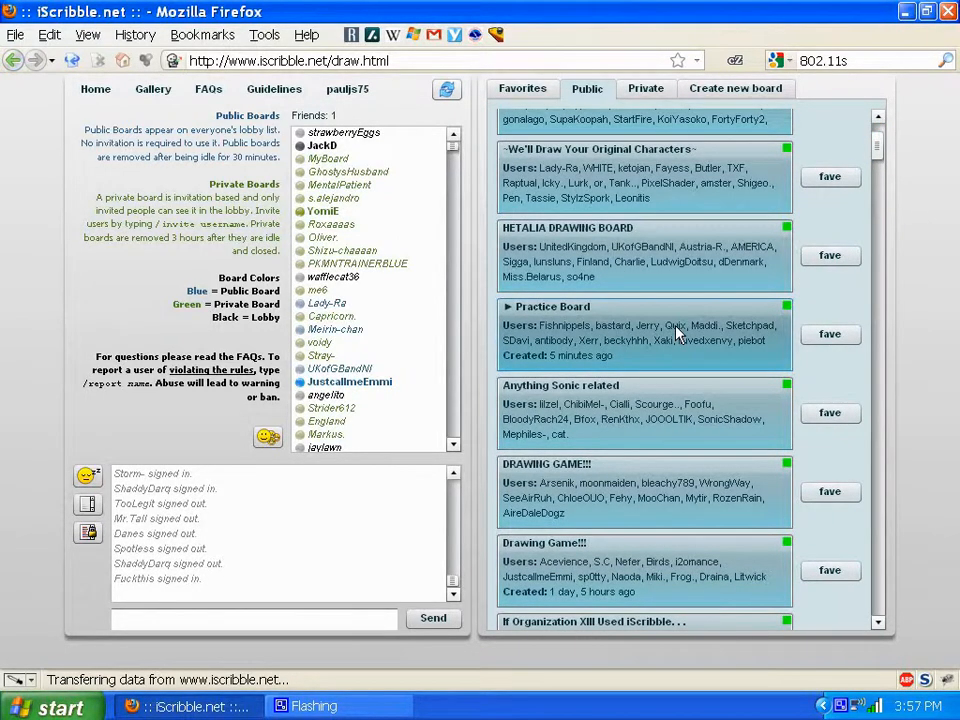
pyautogui.moveTo(881, 148); pyautogui.dragTo(885, 159)
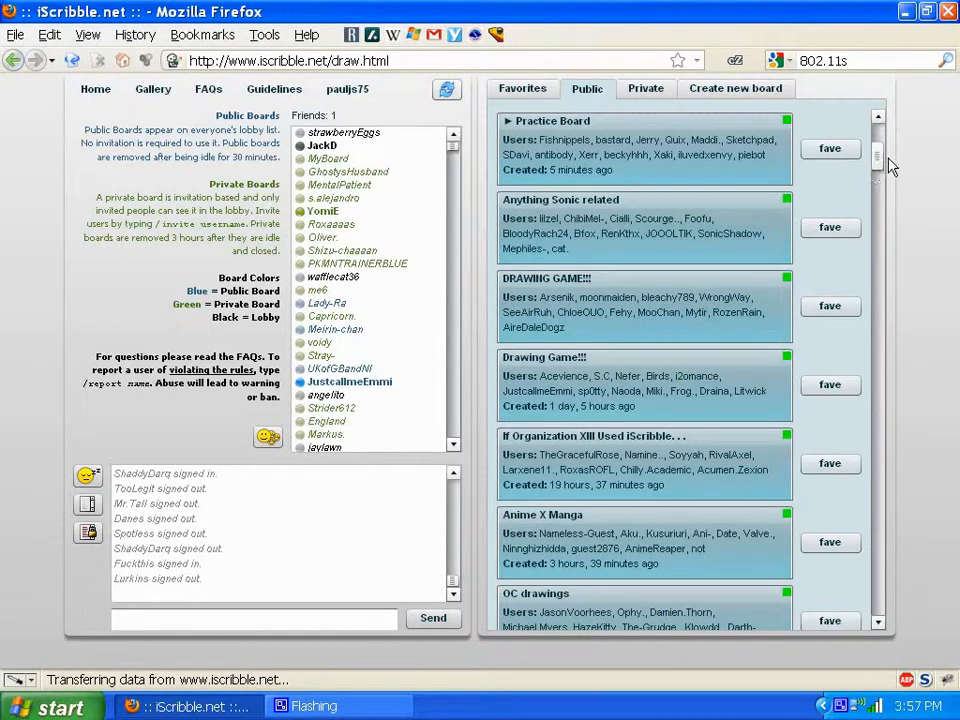
pyautogui.moveTo(888, 168); pyautogui.dragTo(893, 210)
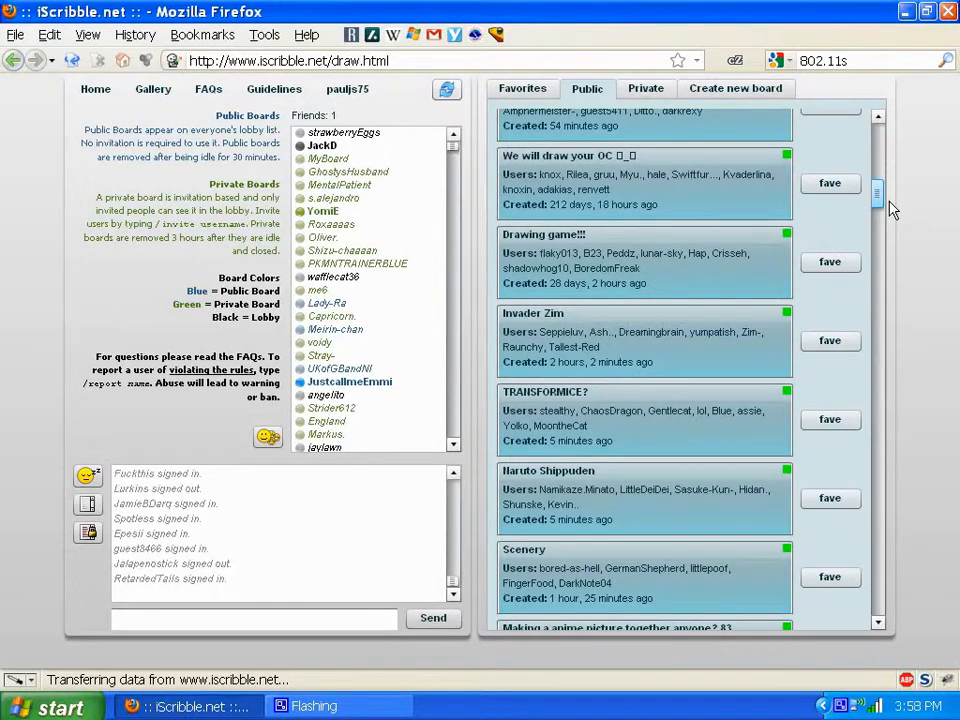
pyautogui.scroll(-1, 893, 210)
pyautogui.moveTo(893, 210); pyautogui.dragTo(892, 224)
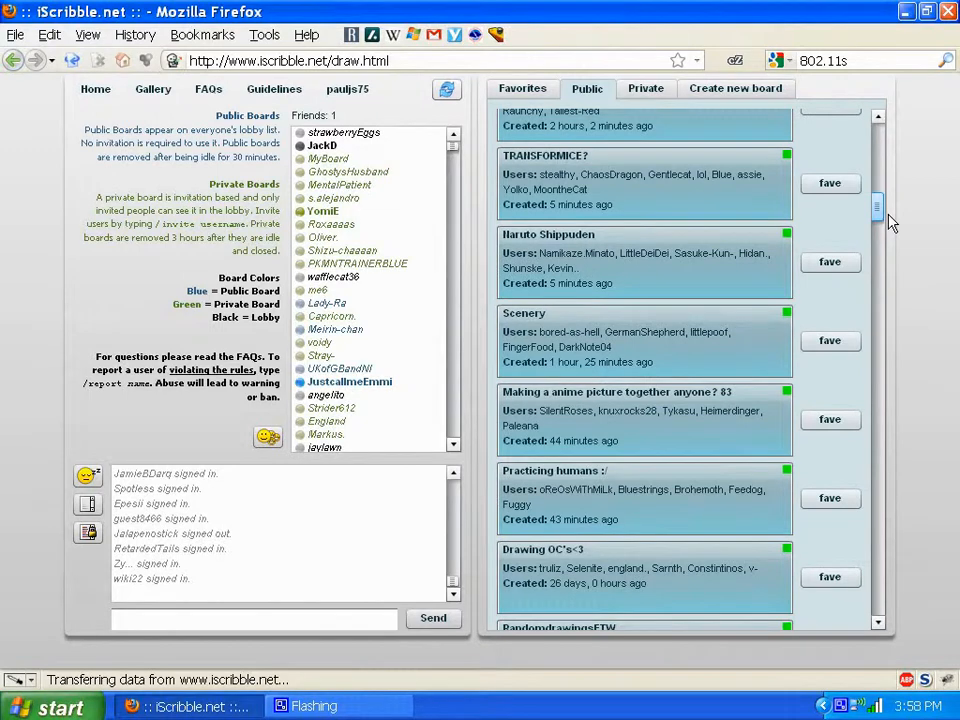
pyautogui.scroll(-3, 892, 224)
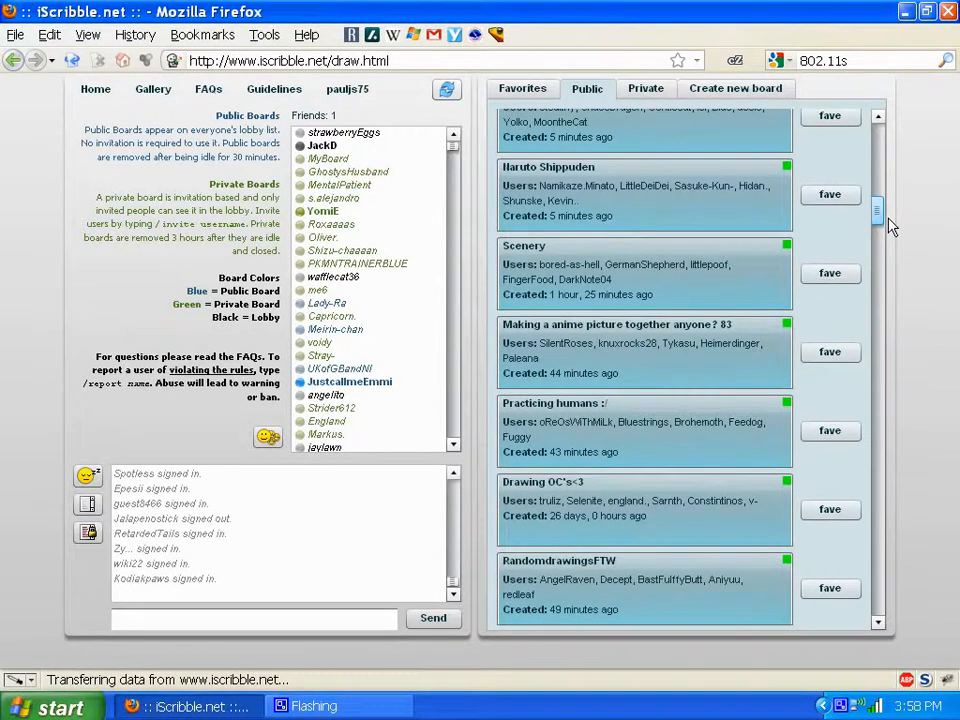
pyautogui.scroll(-1, 889, 224)
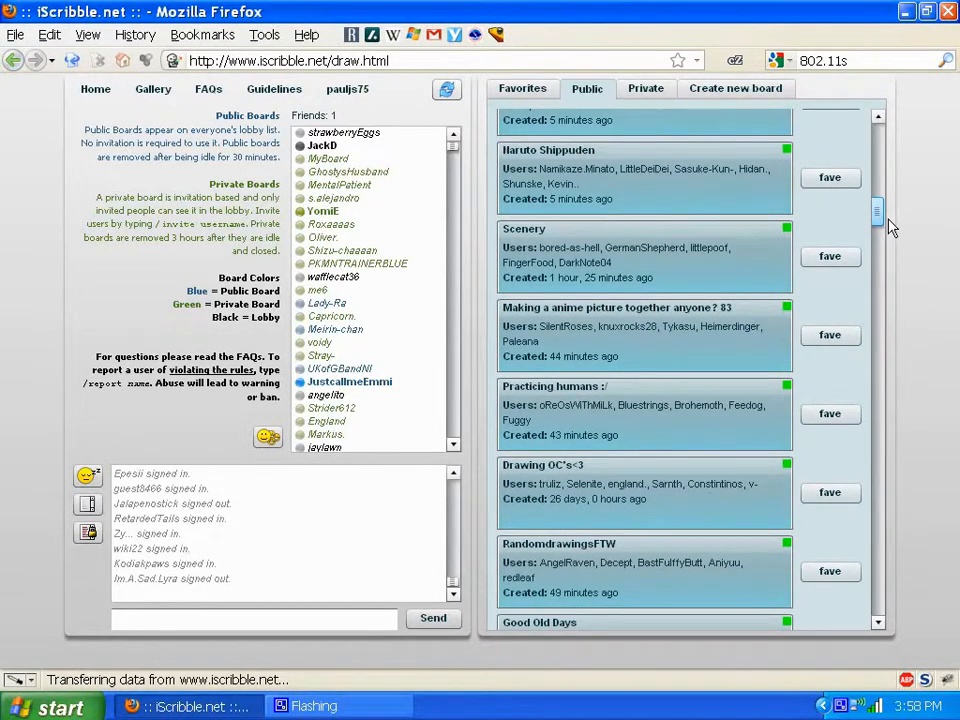
pyautogui.scroll(-2, 892, 228)
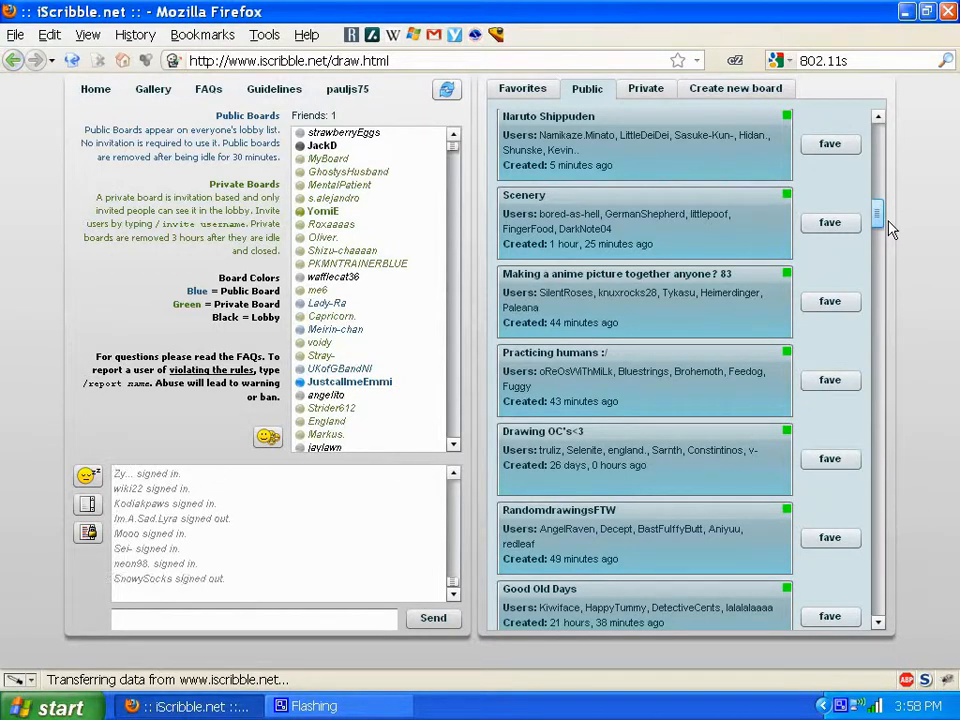
pyautogui.scroll(-3, 892, 228)
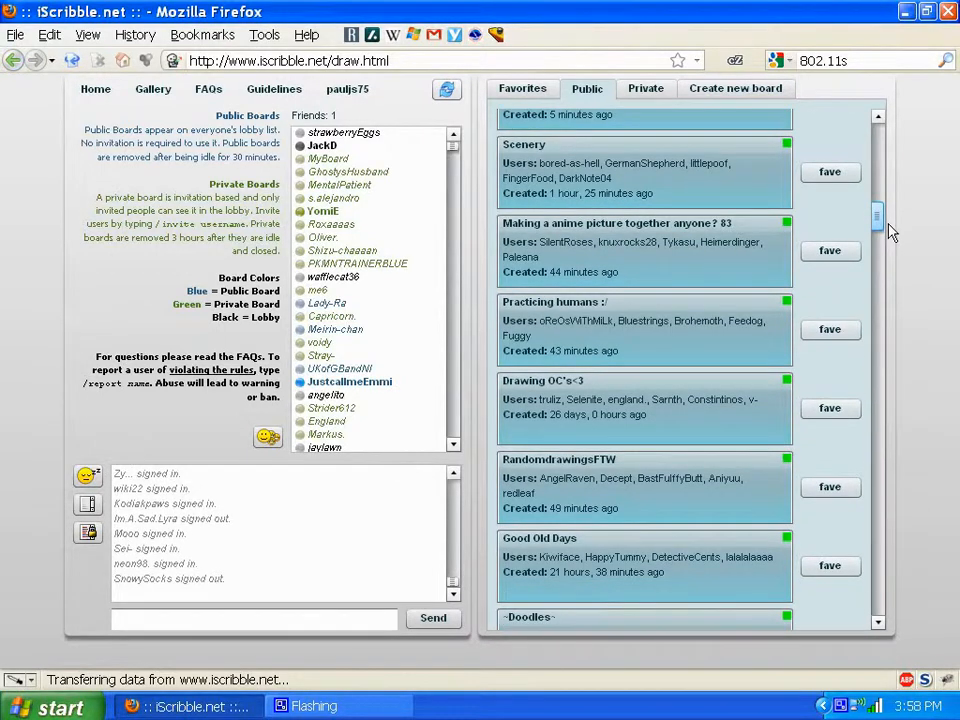
pyautogui.scroll(-12, 890, 231)
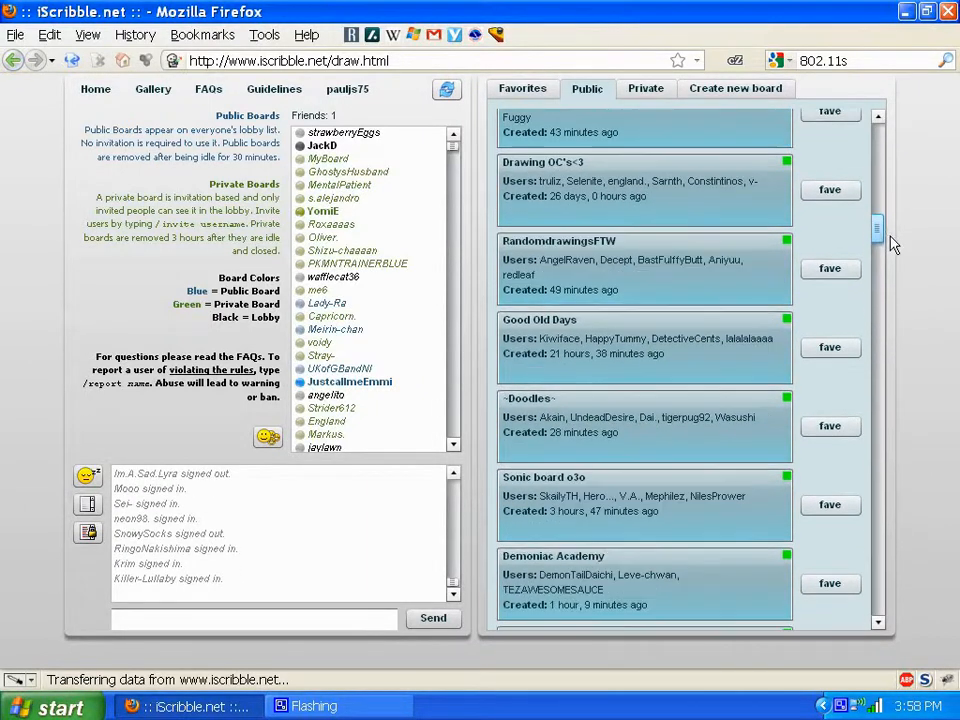
pyautogui.scroll(-6, 893, 245)
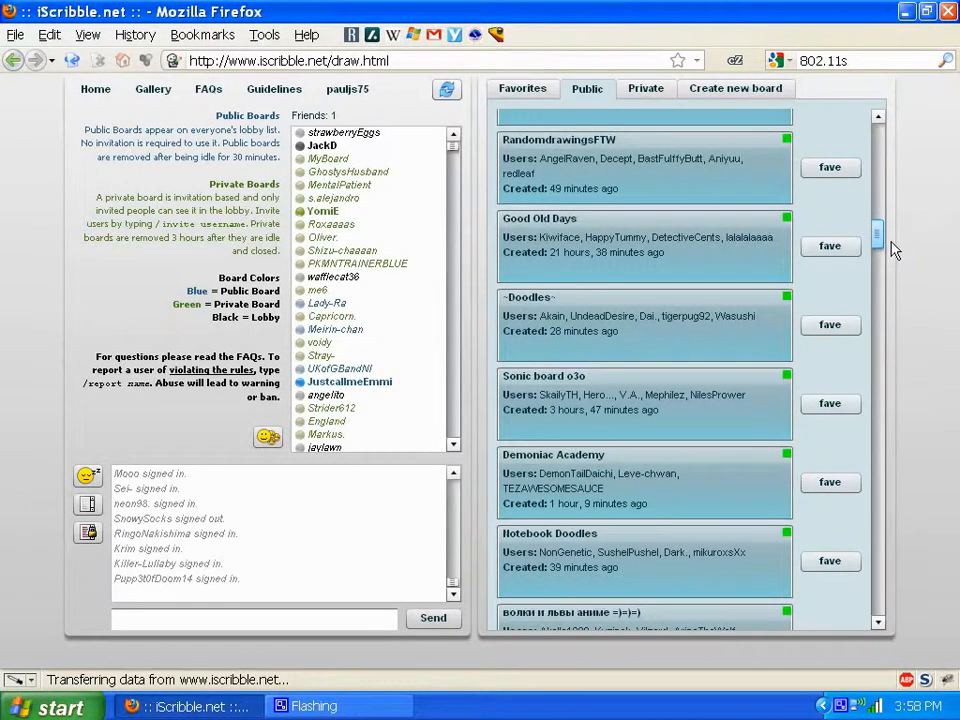
pyautogui.scroll(-14, 893, 250)
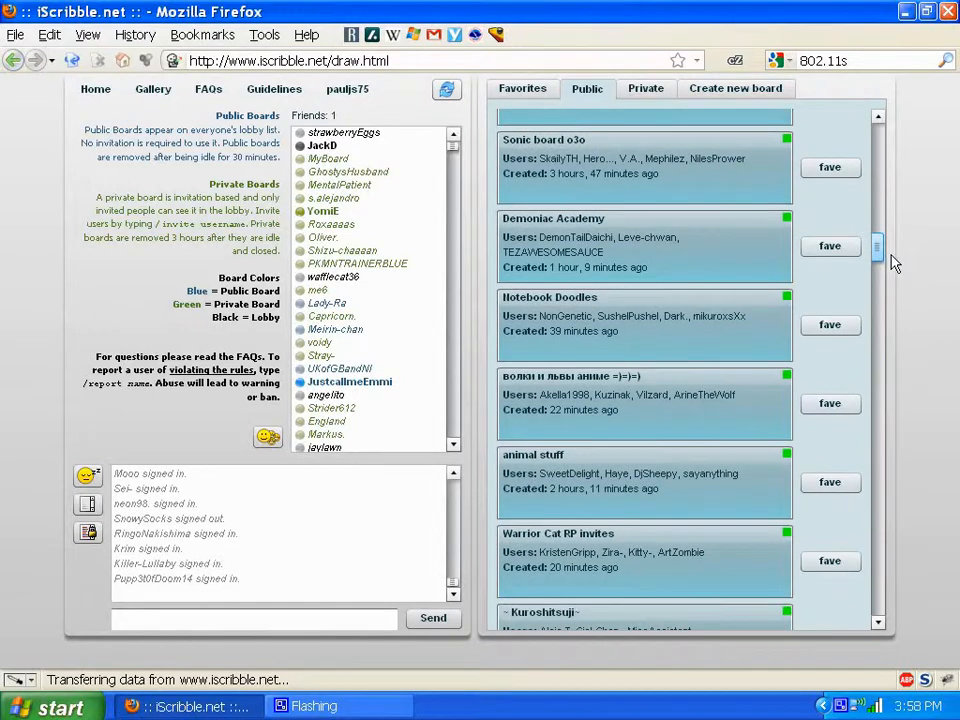
pyautogui.scroll(-3, 893, 265)
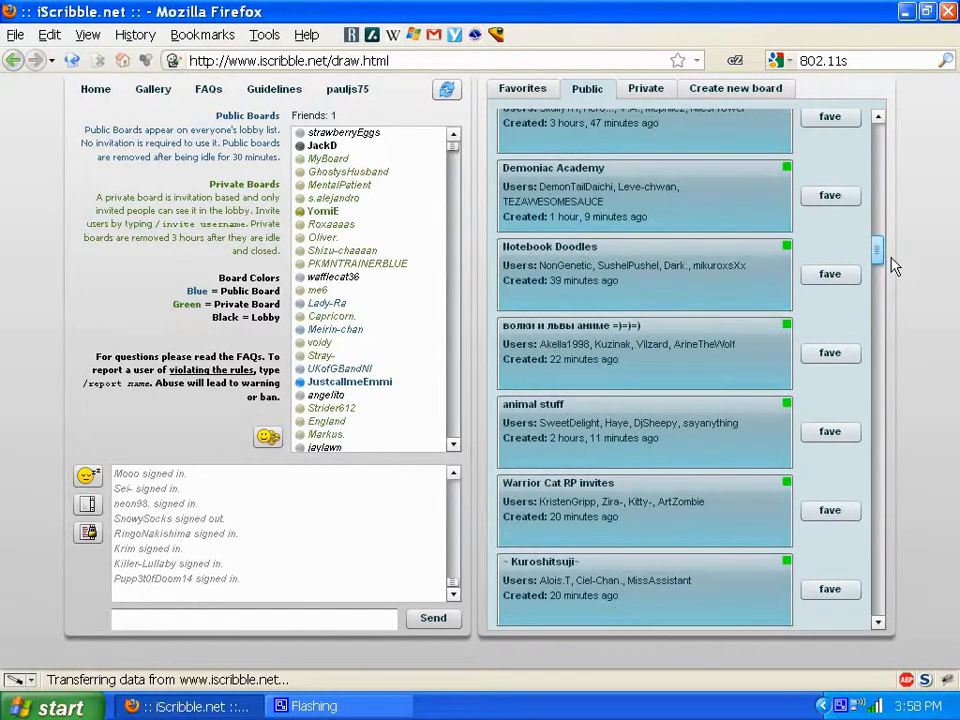
pyautogui.scroll(-3, 893, 266)
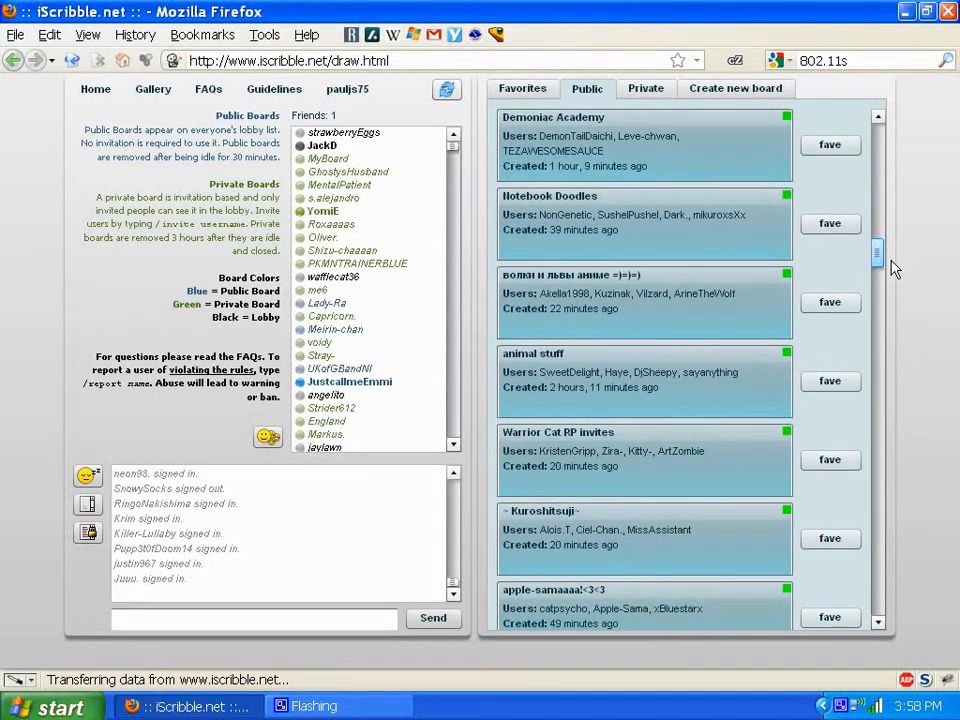
pyautogui.scroll(-6, 893, 270)
pyautogui.scroll(-6, 893, 278)
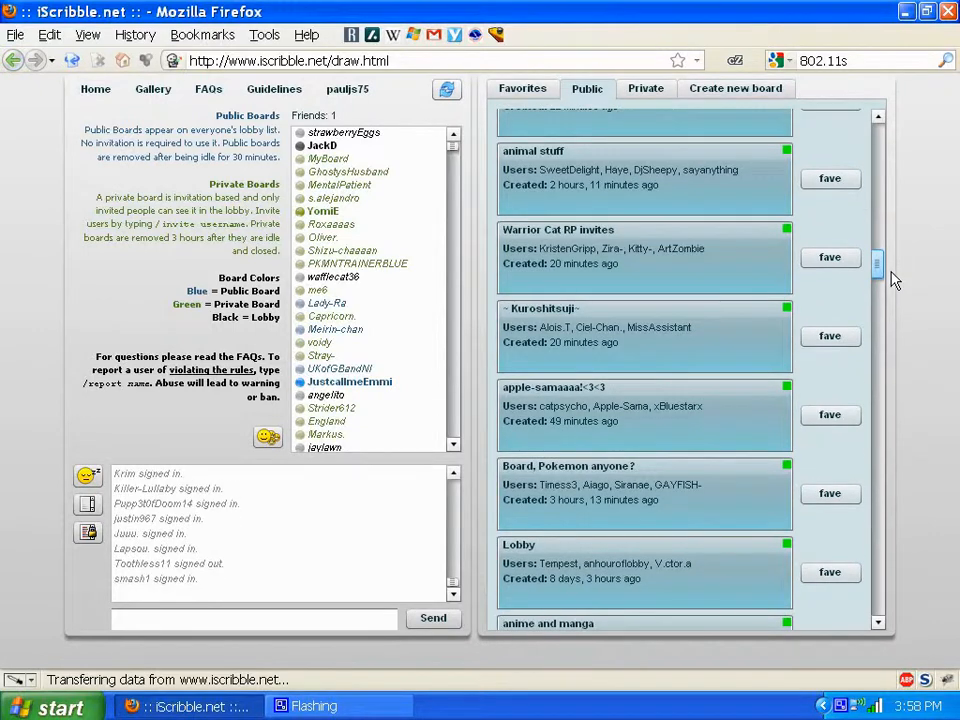
pyautogui.scroll(-4, 893, 282)
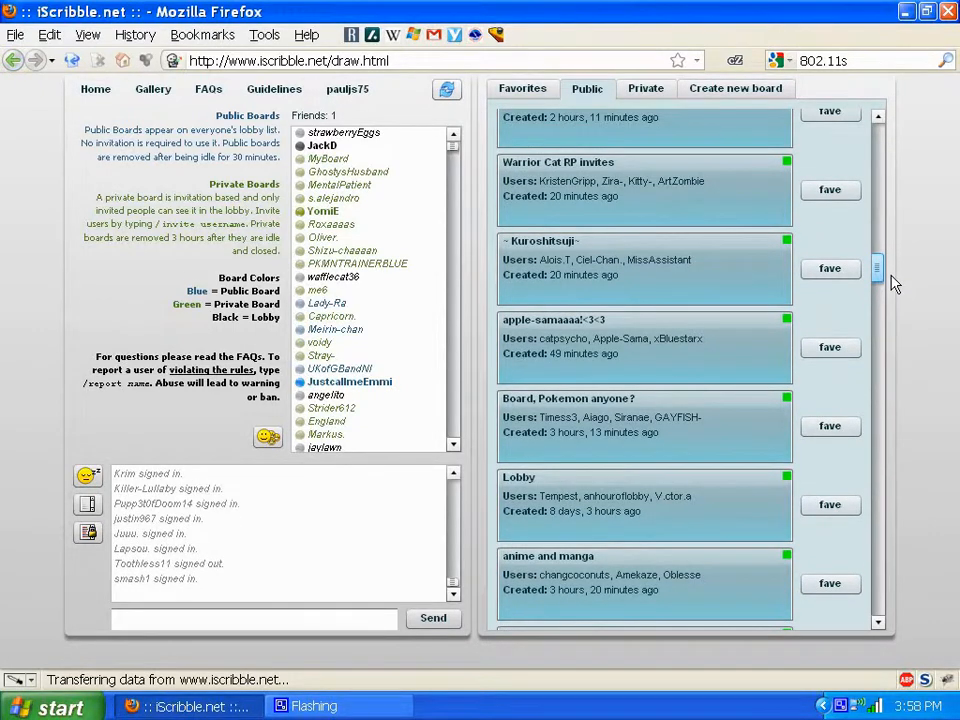
pyautogui.scroll(-3, 893, 284)
pyautogui.scroll(-15, 893, 287)
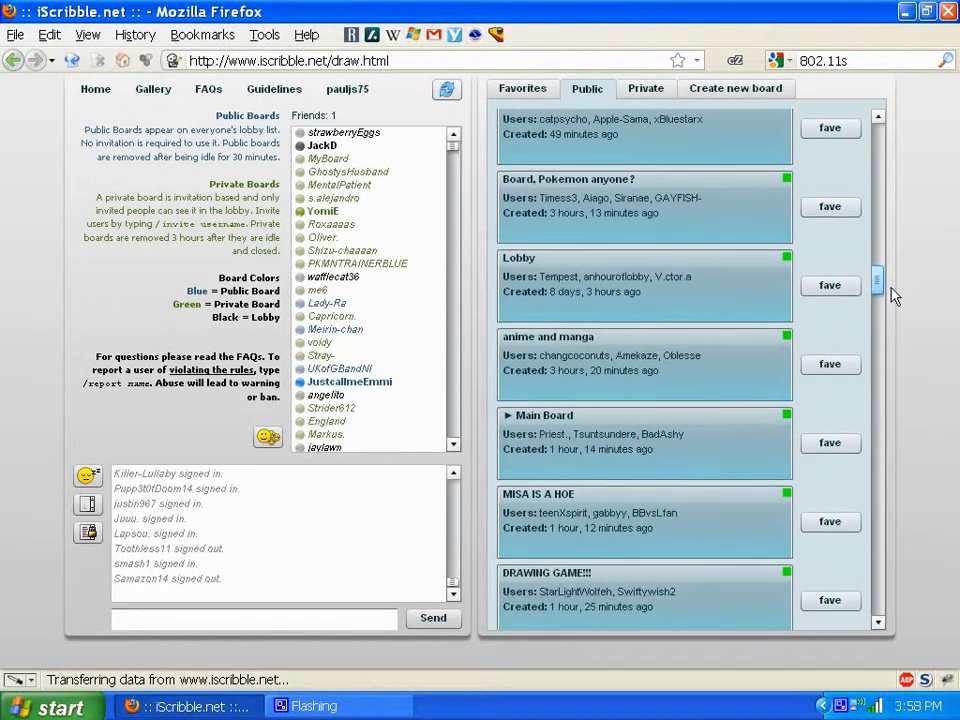
pyautogui.scroll(-10, 893, 300)
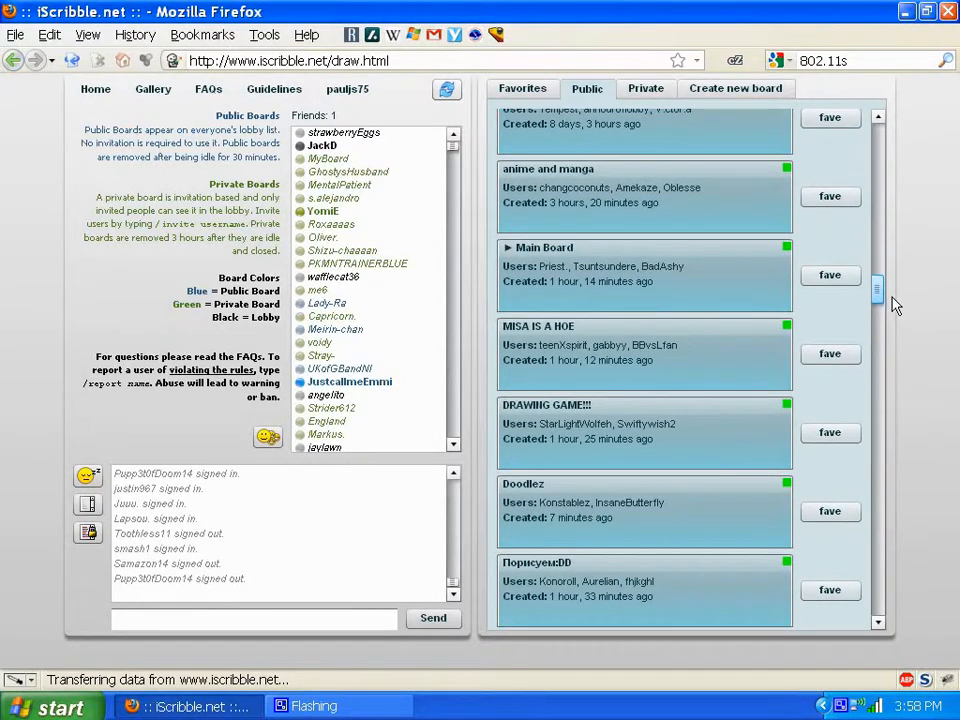
pyautogui.scroll(-9, 893, 308)
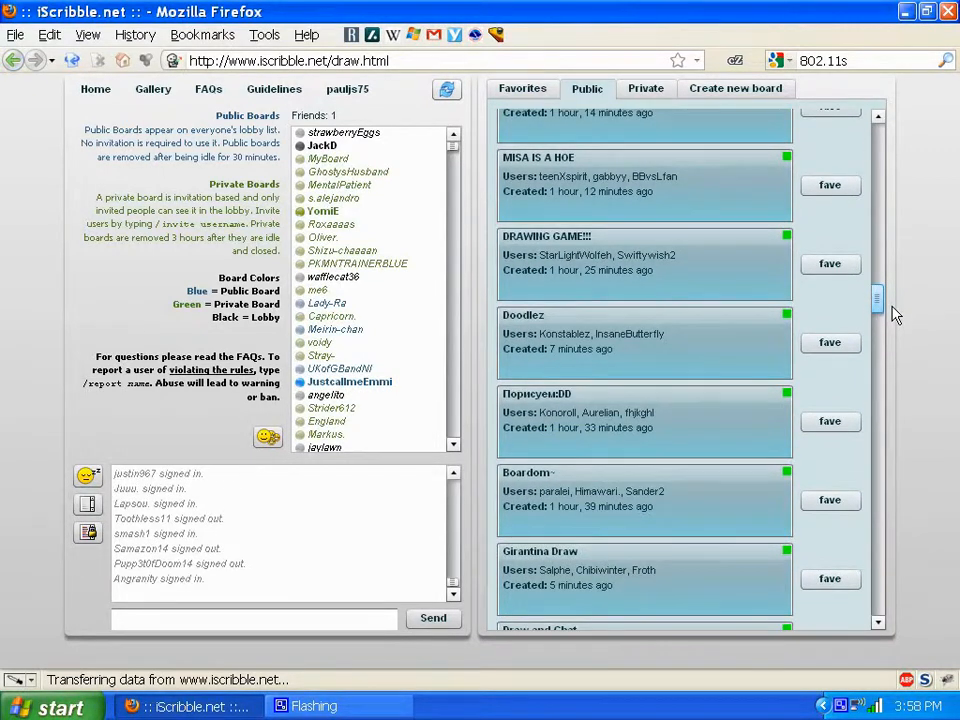
pyautogui.scroll(-5, 893, 318)
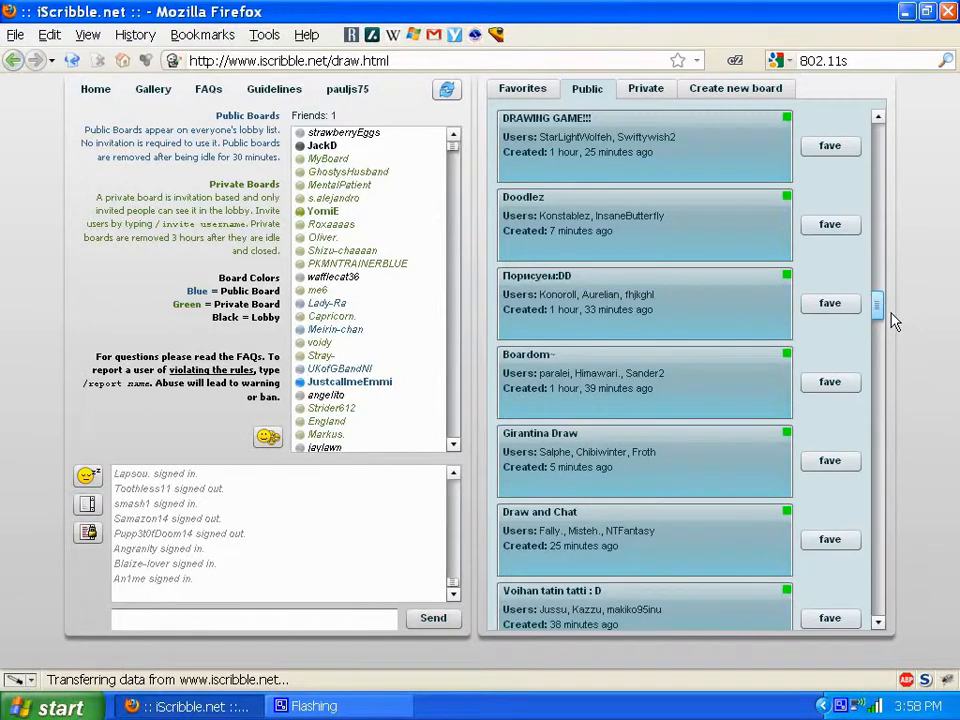
pyautogui.scroll(-5, 894, 325)
pyautogui.scroll(-5, 895, 330)
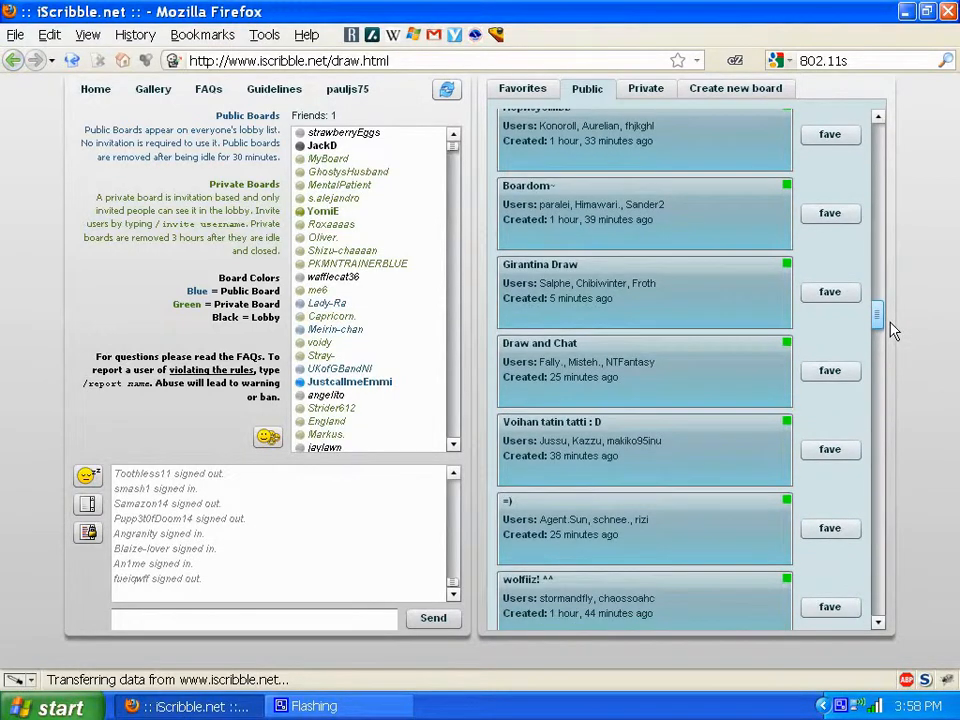
pyautogui.scroll(-3, 893, 332)
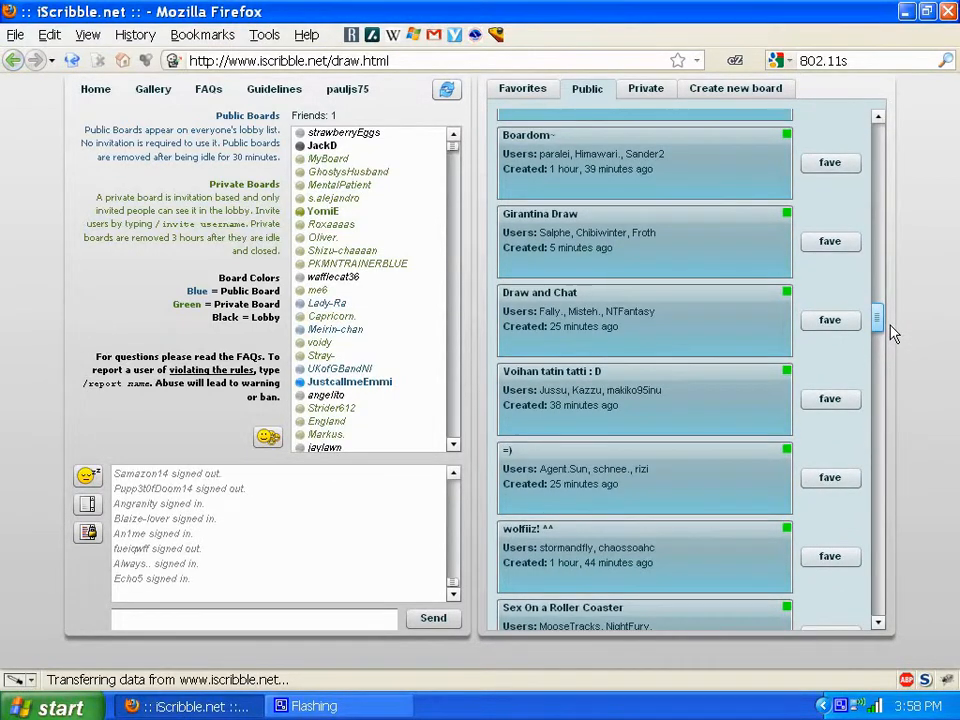
pyautogui.scroll(-15, 890, 332)
pyautogui.scroll(-5, 820, 330)
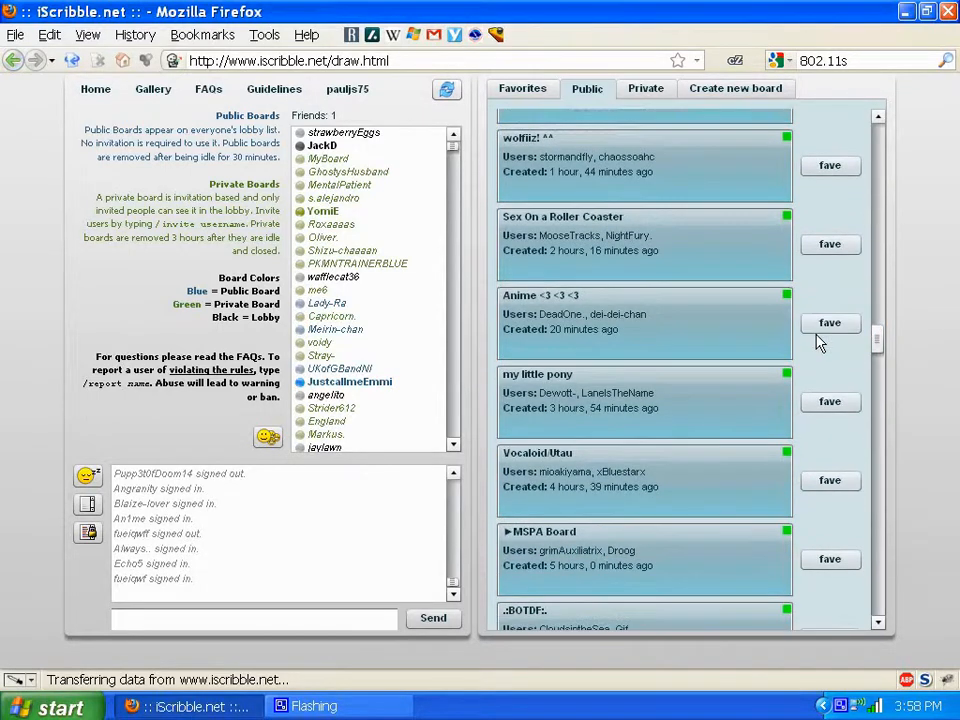
# Enter the green private board "Pen Tool Studies" to view its drawing, and return to the lobby.
pyautogui.moveTo(876, 343)
pyautogui.mouseDown()
pyautogui.moveTo(880, 603)
pyautogui.moveTo(879, 566)
pyautogui.mouseUp()
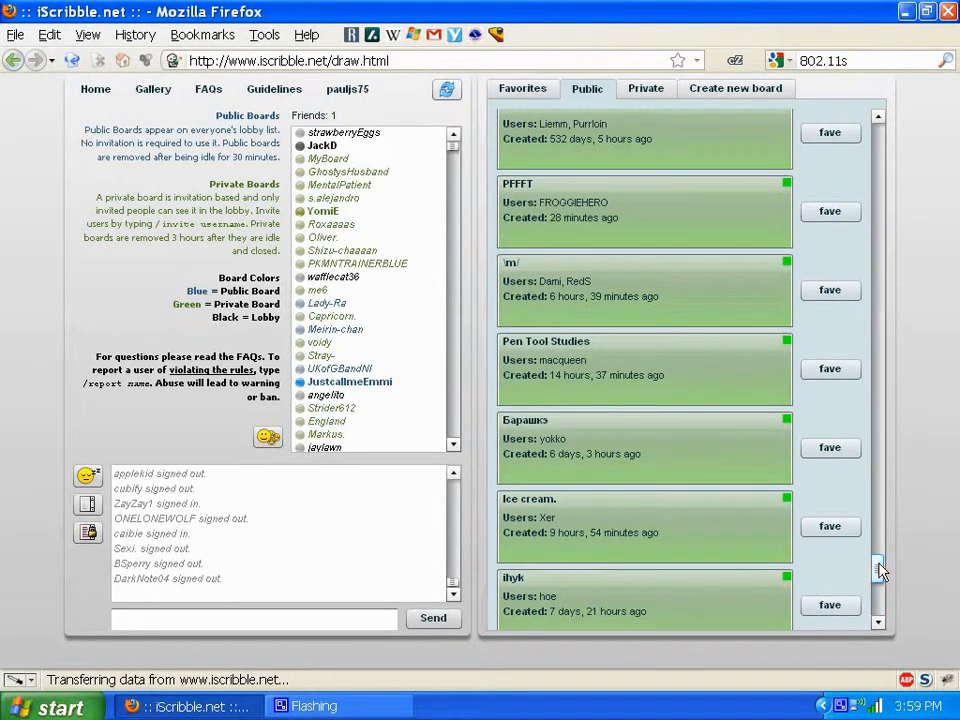
pyautogui.click(607, 362)
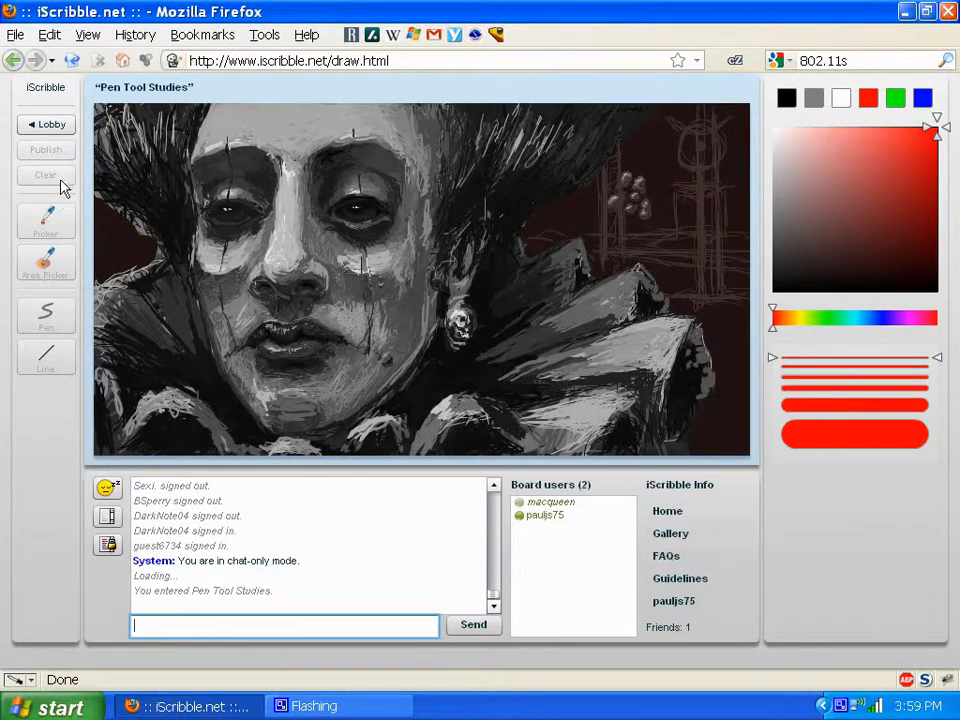
pyautogui.click(46, 126)
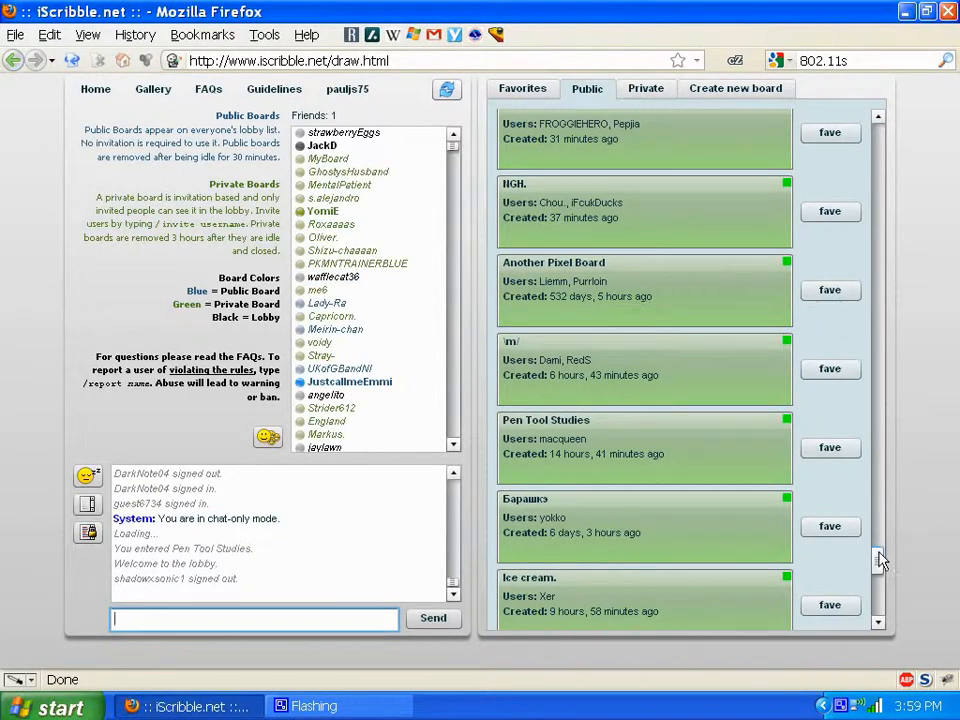
# Enter the public board titled "Lobby" to view it, and return to the board list.
pyautogui.moveTo(879, 562)
pyautogui.mouseDown()
pyautogui.moveTo(874, 450)
pyautogui.moveTo(876, 461)
pyautogui.moveTo(899, 323)
pyautogui.moveTo(911, 137)
pyautogui.moveTo(898, 269)
pyautogui.mouseUp()
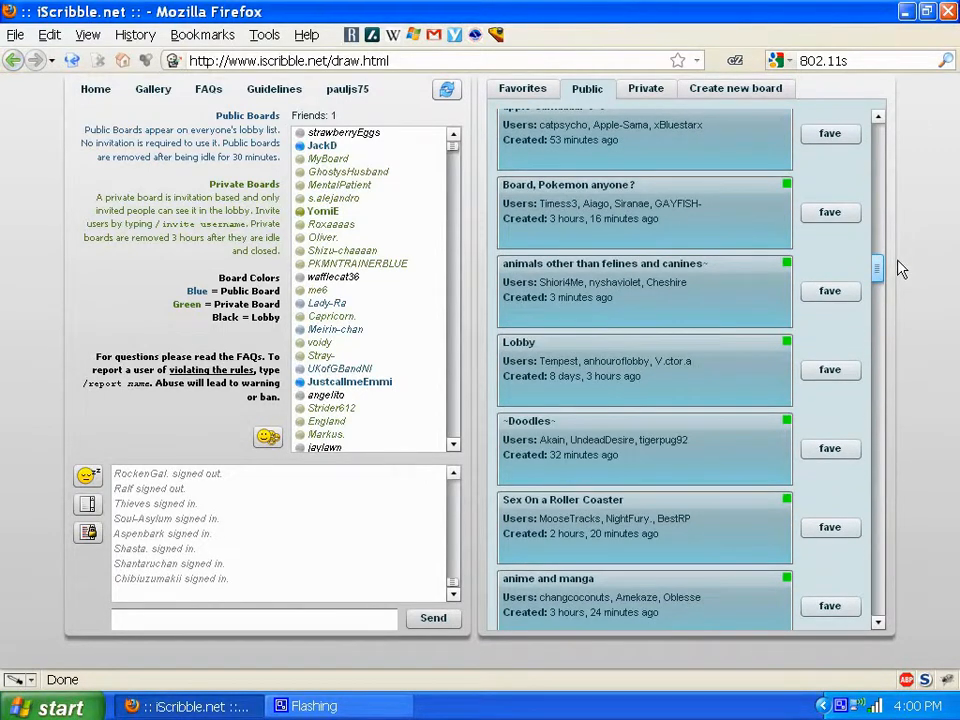
pyautogui.click(640, 381)
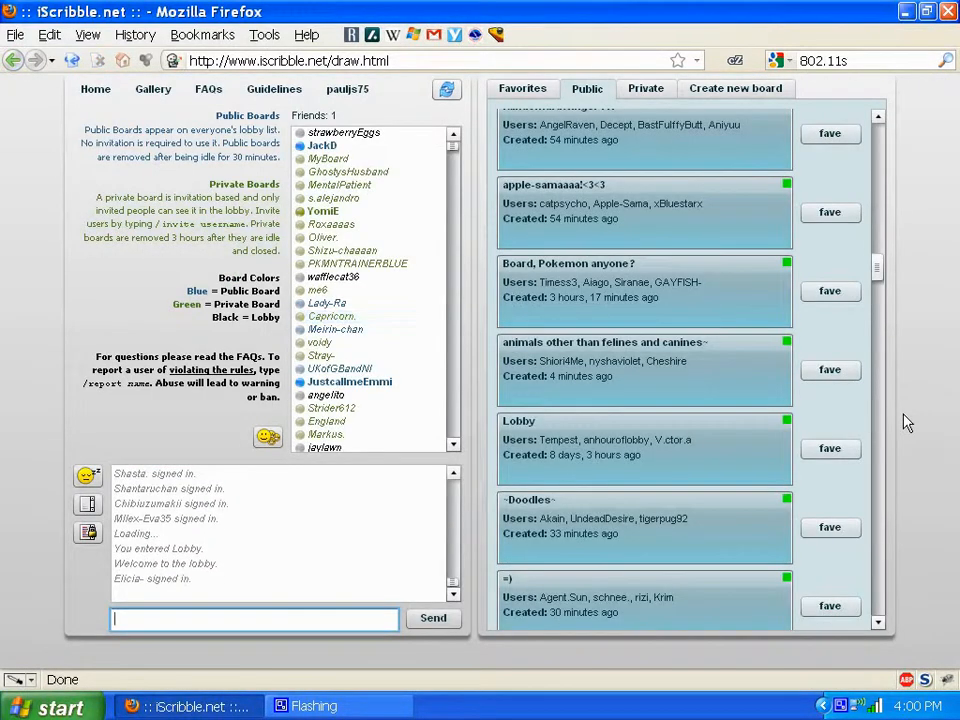
# Enter the idle "Pen Tool Only Board" at the end of the public list to view it, and return to the lobby.
pyautogui.moveTo(879, 276)
pyautogui.mouseDown()
pyautogui.moveTo(903, 381)
pyautogui.moveTo(879, 540)
pyautogui.moveTo(882, 640)
pyautogui.mouseUp()
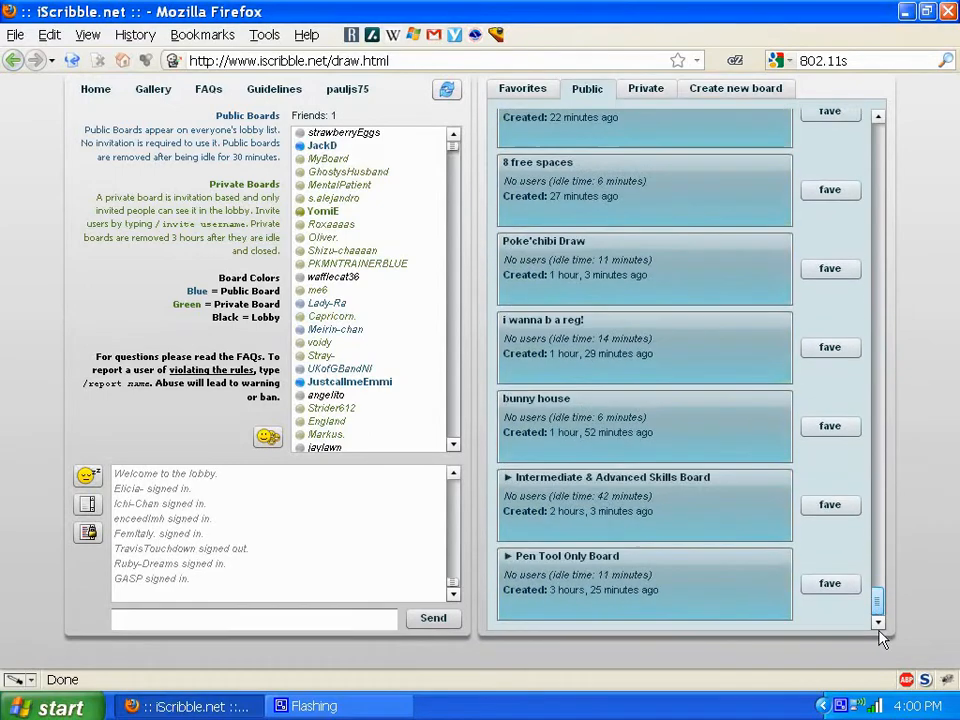
pyautogui.click(602, 574)
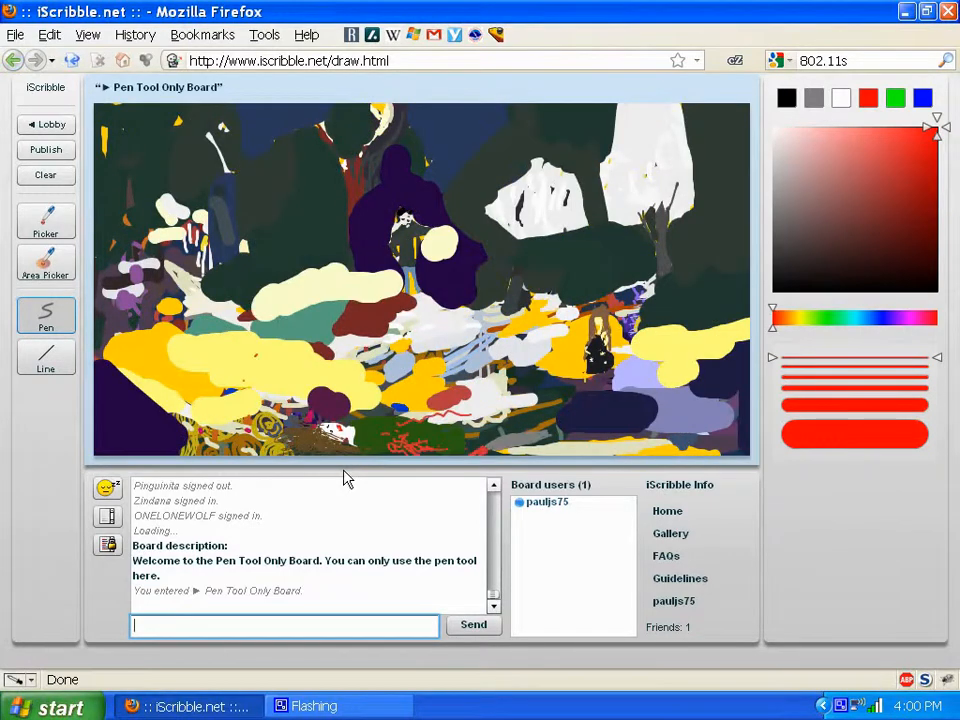
pyautogui.click(34, 127)
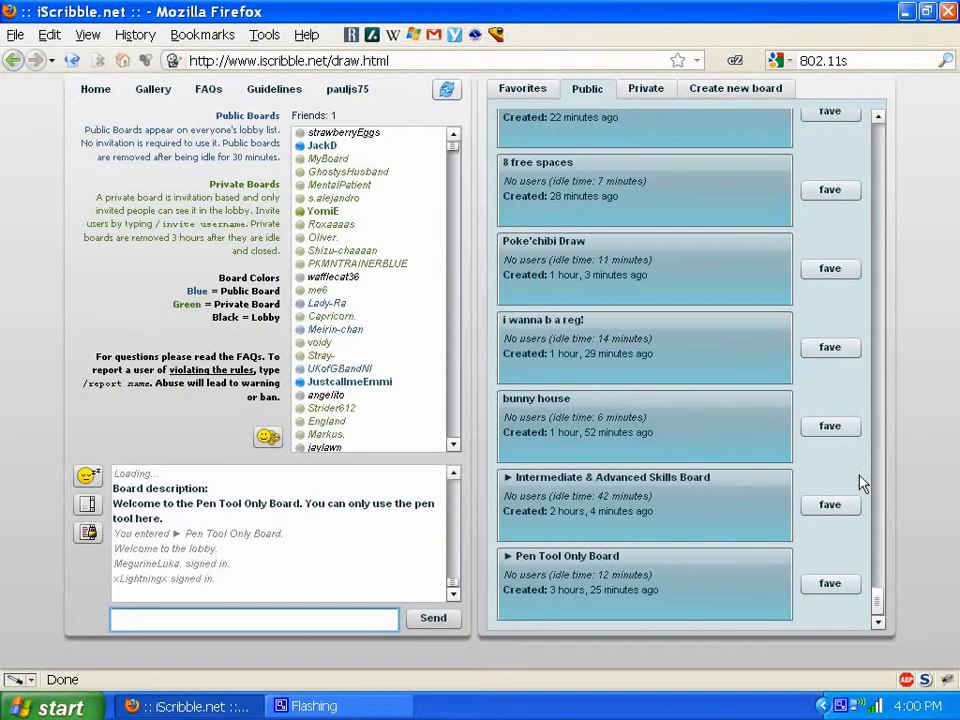
# Start a new drawing board and title it "Failing on YouTube".
pyautogui.moveTo(878, 605)
pyautogui.mouseDown()
pyautogui.moveTo(891, 396)
pyautogui.moveTo(881, 307)
pyautogui.moveTo(851, 658)
pyautogui.mouseUp()
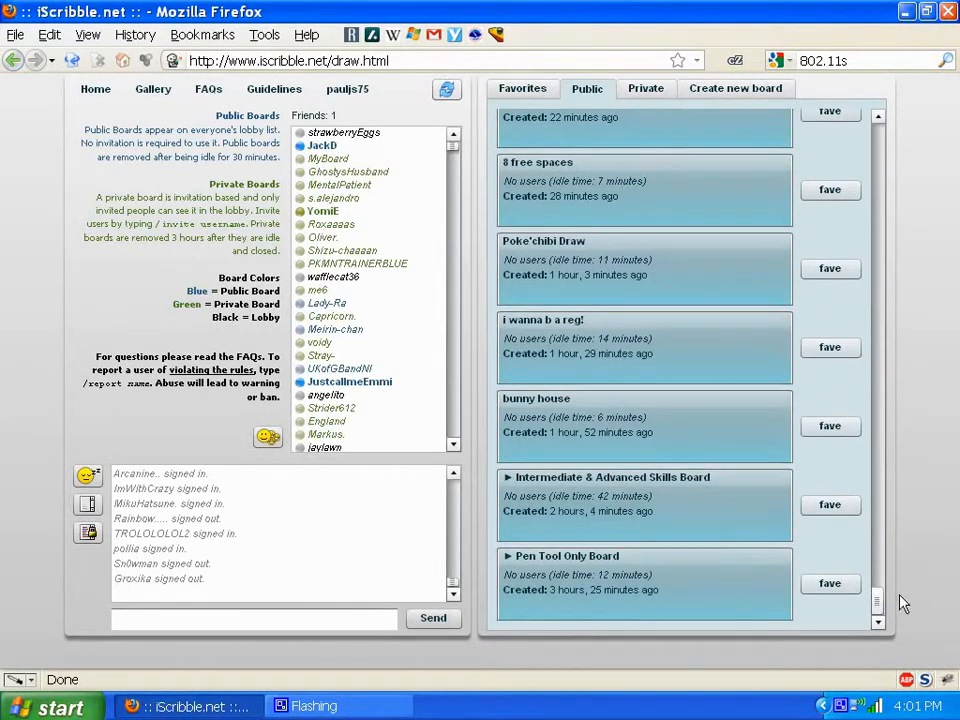
pyautogui.moveTo(876, 604); pyautogui.dragTo(907, 124)
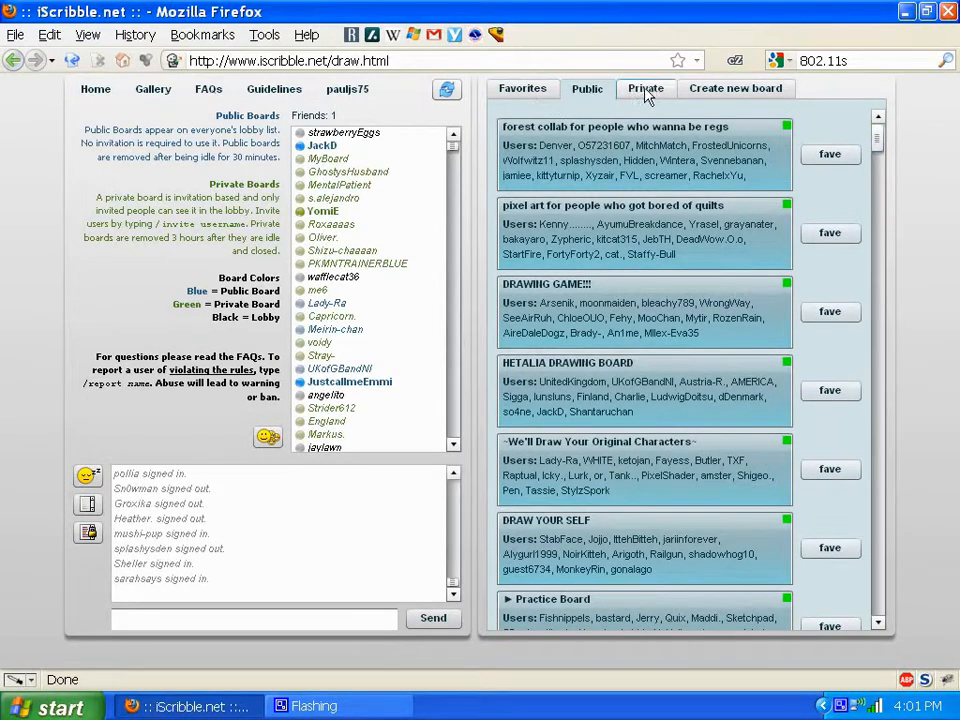
pyautogui.click(710, 92)
pyautogui.click(678, 155)
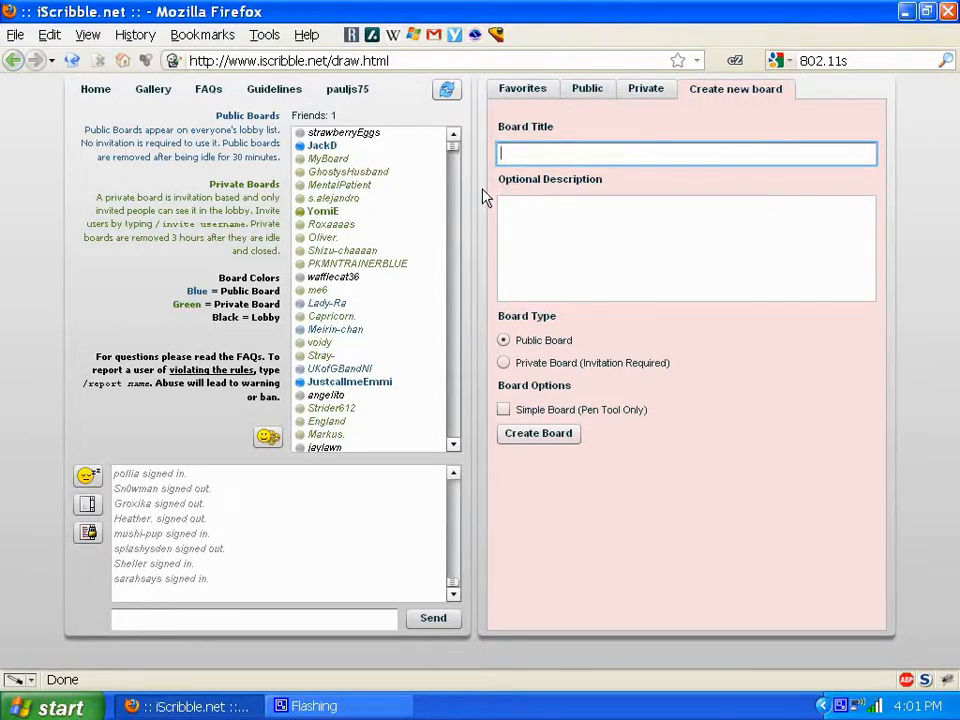
pyautogui.write('Fa')
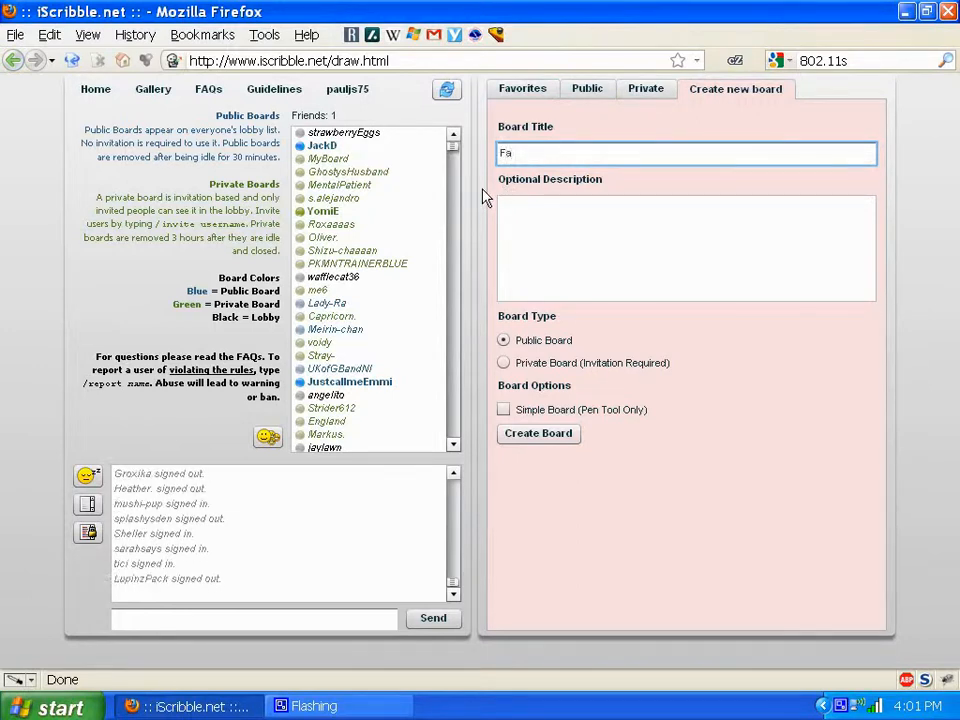
pyautogui.write('iling on YouTube')
# Add the description "This will be on YouTube." and create the board as a public board.
pyautogui.click(538, 208)
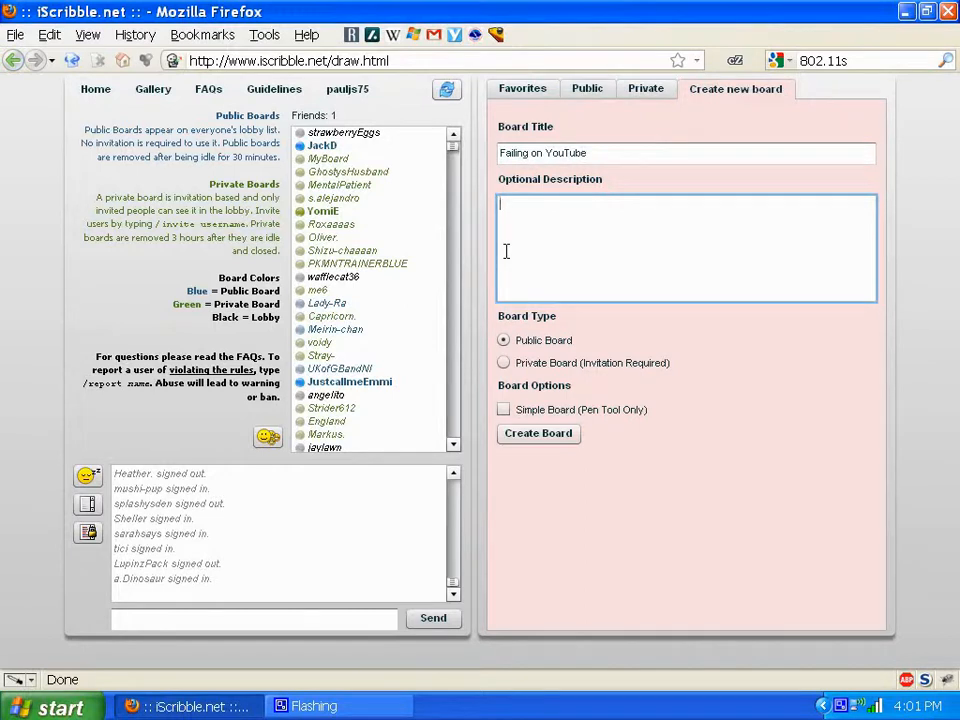
pyautogui.write('This w')
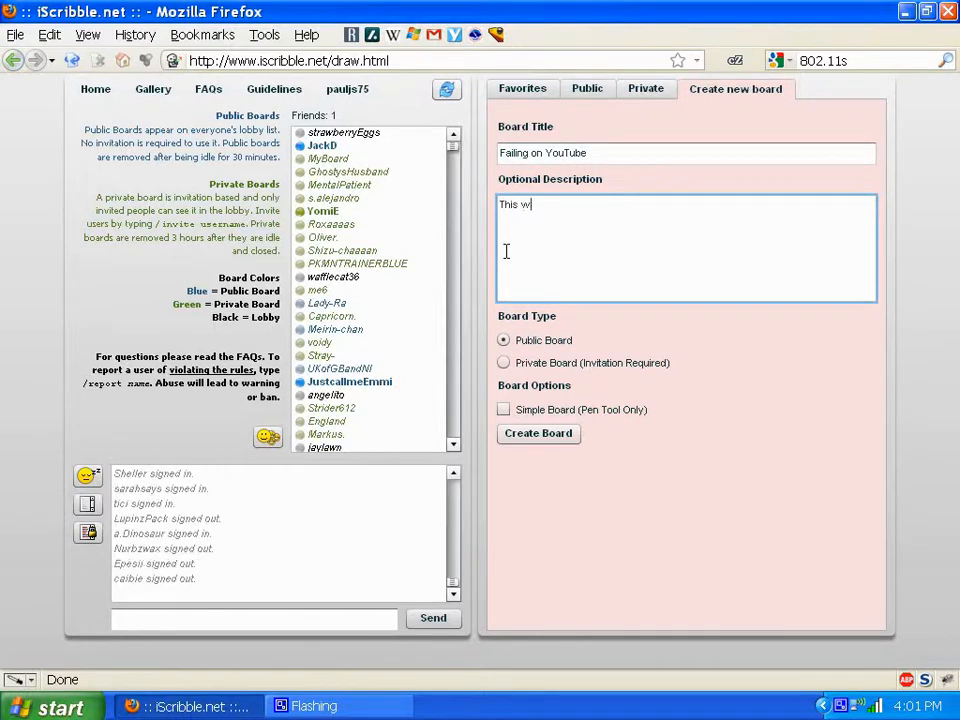
pyautogui.write('ill be a')
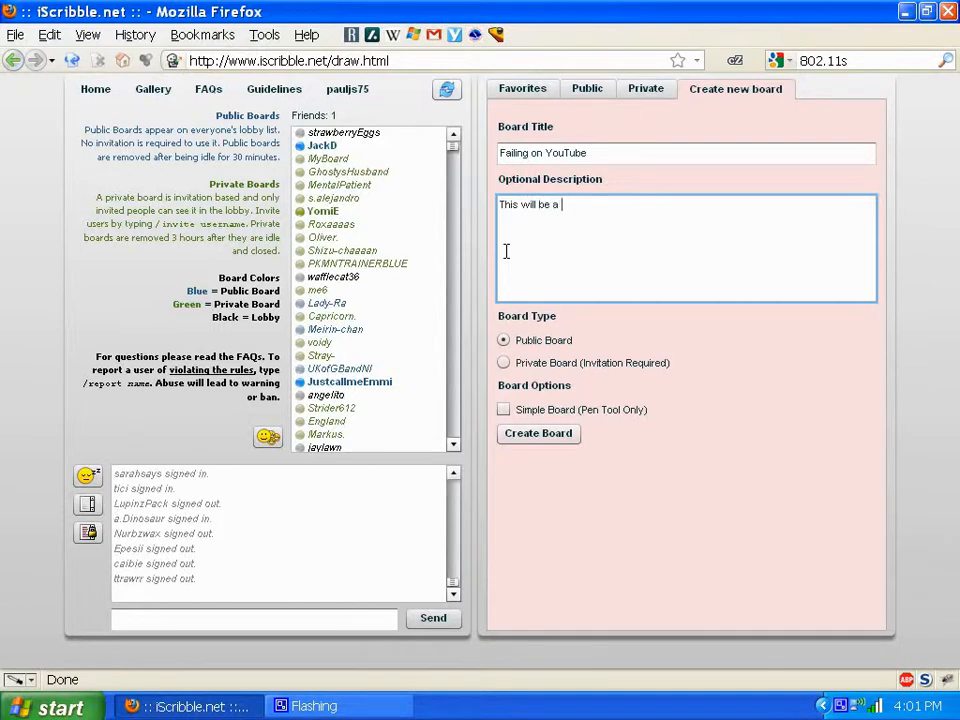
pyautogui.press('BackSpace')
pyautogui.press('BackSpace')
pyautogui.press('BackSpace')
pyautogui.press('BackSpace')
pyautogui.press('BackSpace')
pyautogui.press('BackSpace')
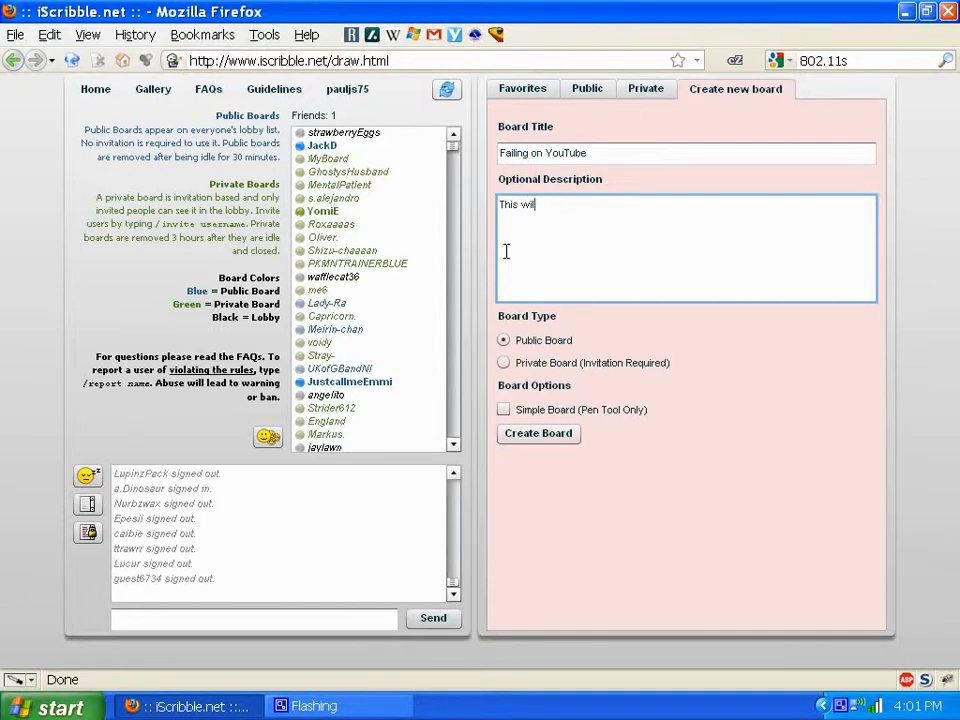
pyautogui.write('be on ')
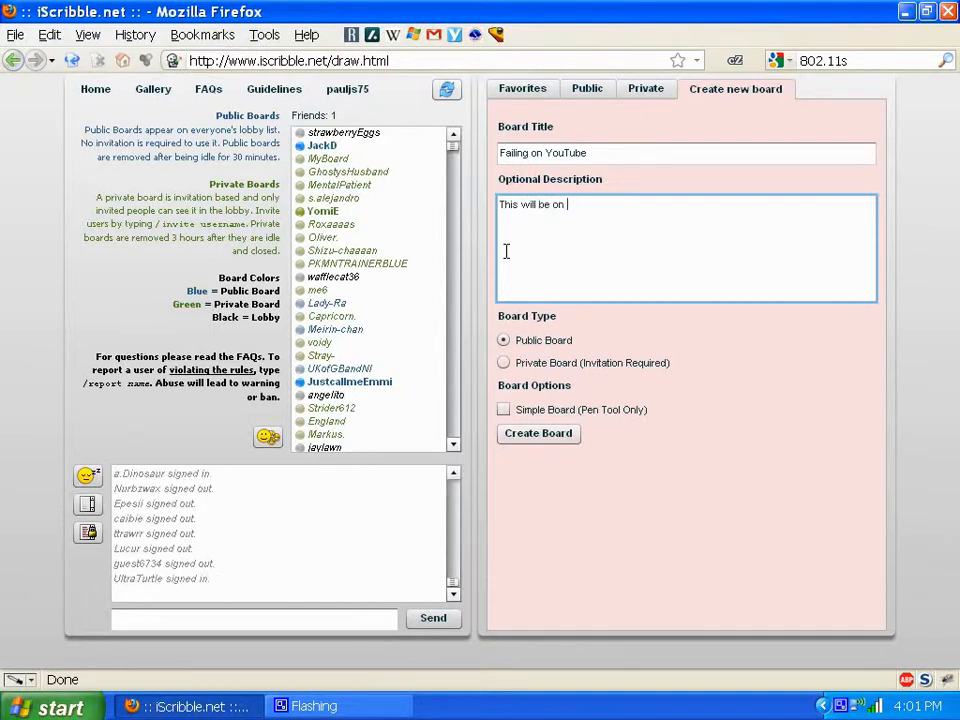
pyautogui.write('YouTube.')
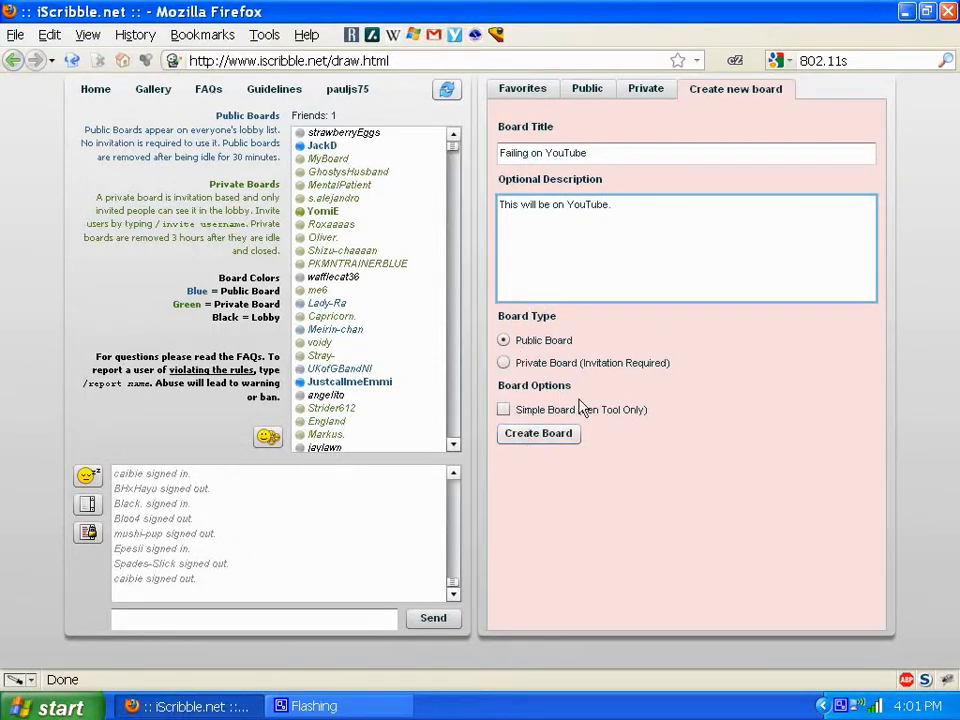
pyautogui.click(527, 437)
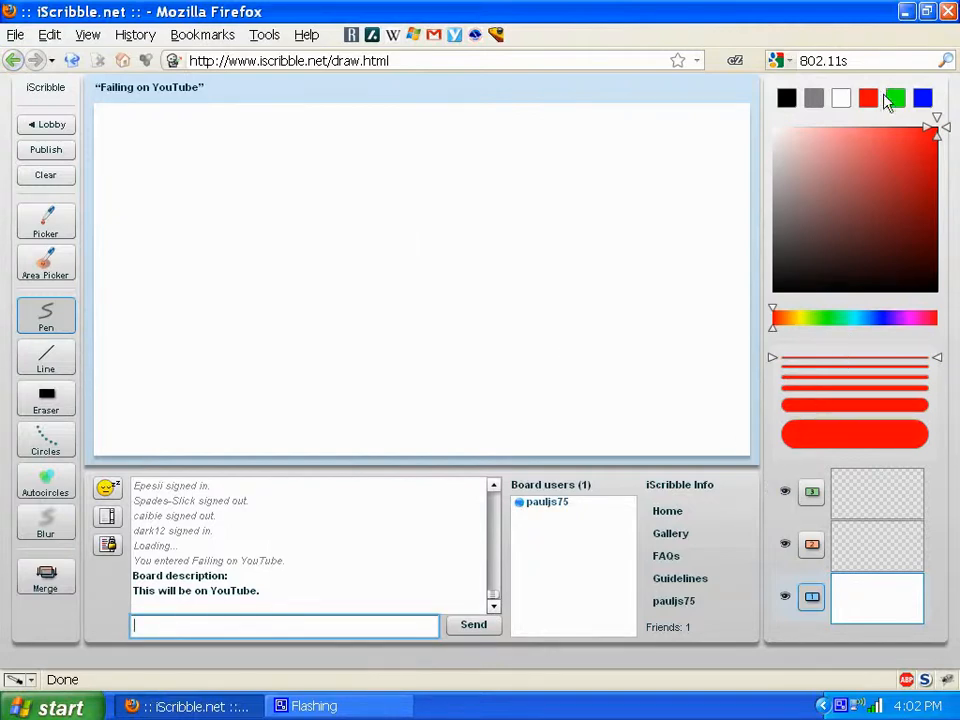
# Scribble a zigzag across the upper canvas with the Pen in muted grey-blue at the thickest brush size.
pyautogui.click(921, 99)
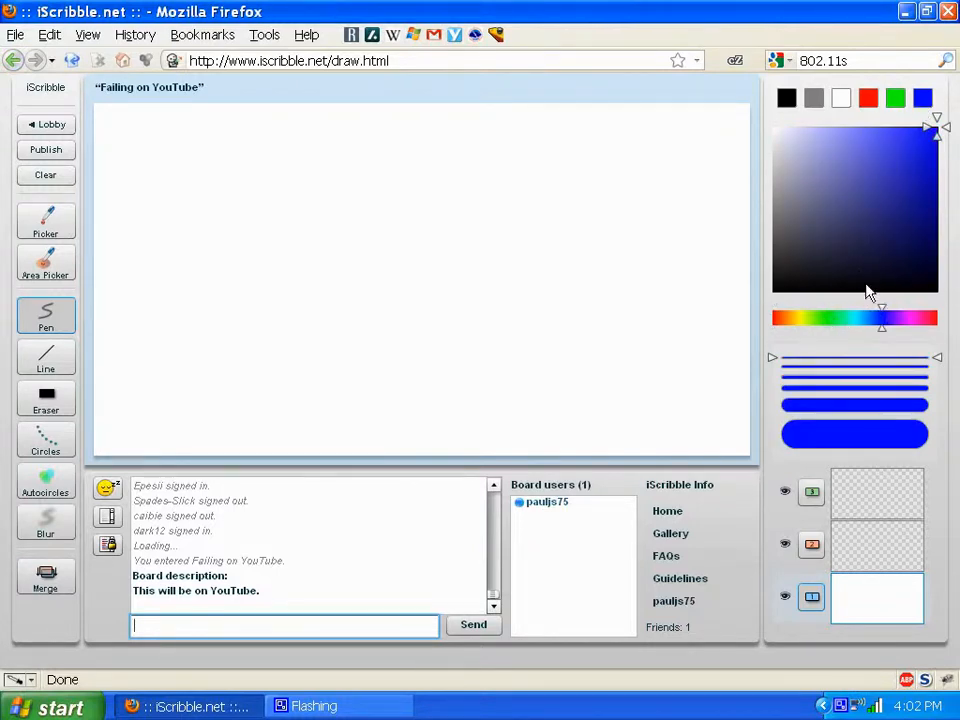
pyautogui.click(866, 319)
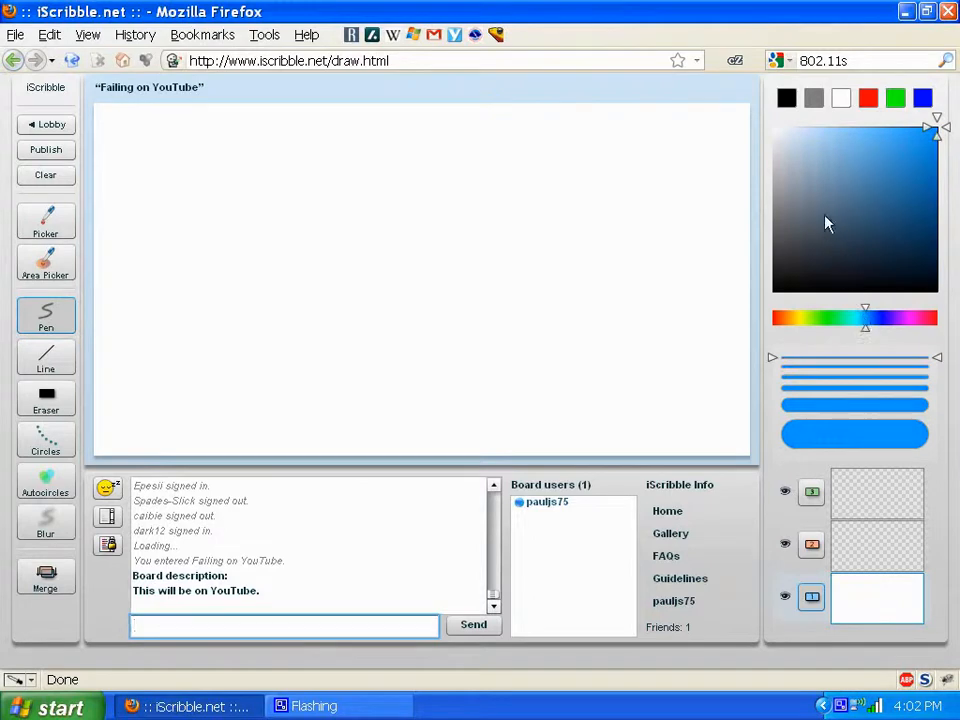
pyautogui.moveTo(830, 222)
pyautogui.mouseDown()
pyautogui.moveTo(838, 224)
pyautogui.moveTo(836, 199)
pyautogui.mouseUp()
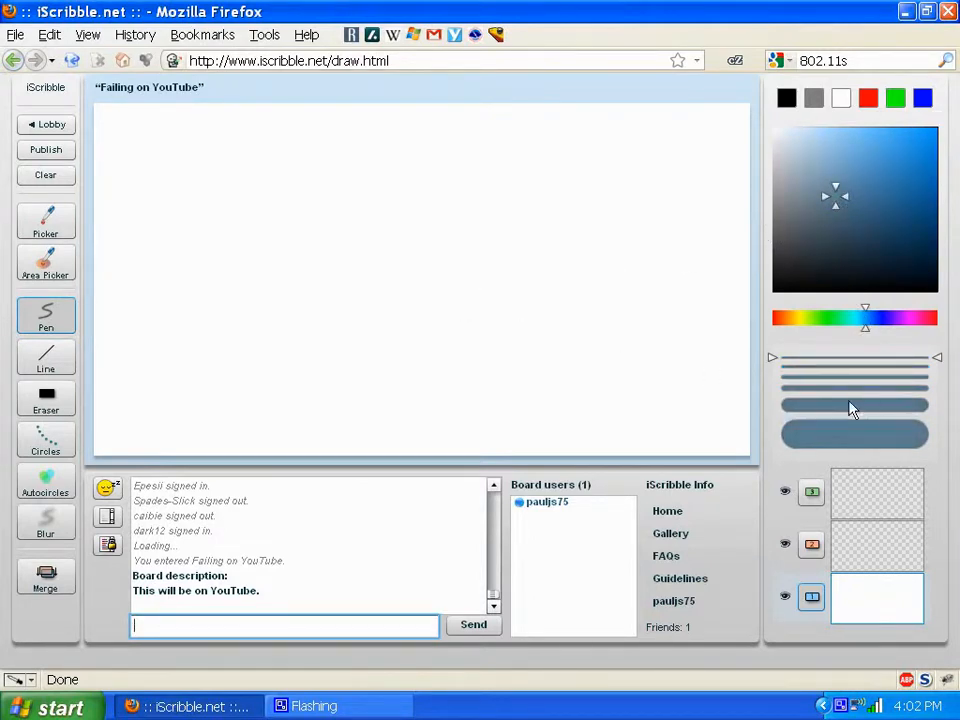
pyautogui.click(831, 436)
pyautogui.moveTo(107, 275)
pyautogui.mouseDown()
pyautogui.moveTo(111, 240)
pyautogui.moveTo(92, 150)
pyautogui.moveTo(165, 317)
pyautogui.moveTo(255, 303)
pyautogui.moveTo(430, 161)
pyautogui.moveTo(579, 129)
pyautogui.moveTo(570, 288)
pyautogui.mouseUp()
# Fill the upper part of the canvas with overlapping horizontal grey-blue strokes using the Line tool.
pyautogui.click(46, 360)
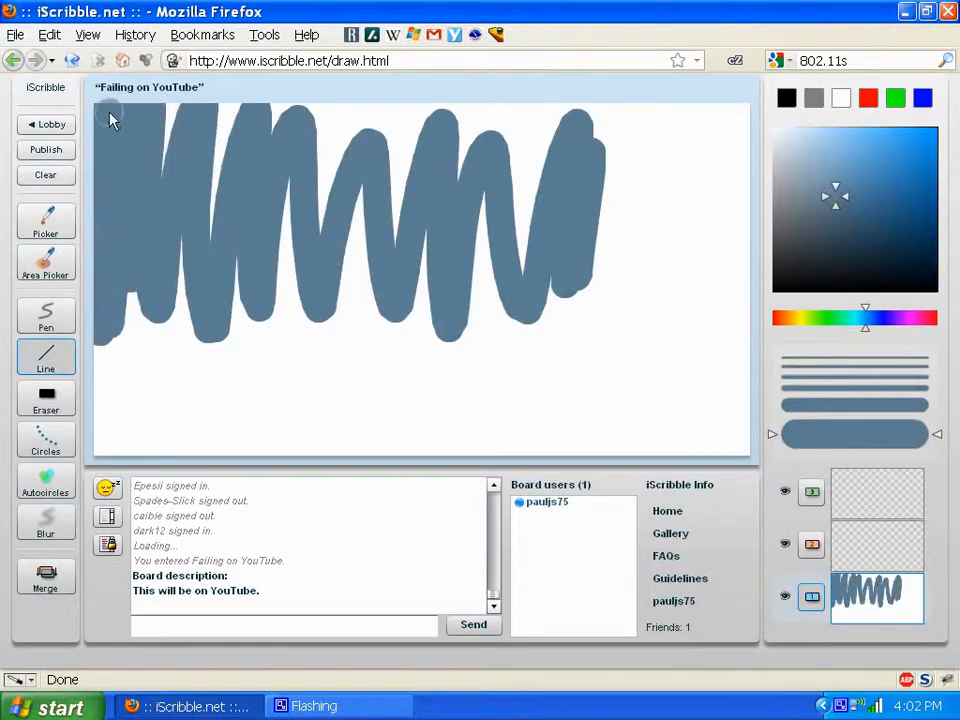
pyautogui.moveTo(100, 112)
pyautogui.mouseDown()
pyautogui.moveTo(369, 118)
pyautogui.moveTo(699, 107)
pyautogui.moveTo(697, 127)
pyautogui.mouseUp()
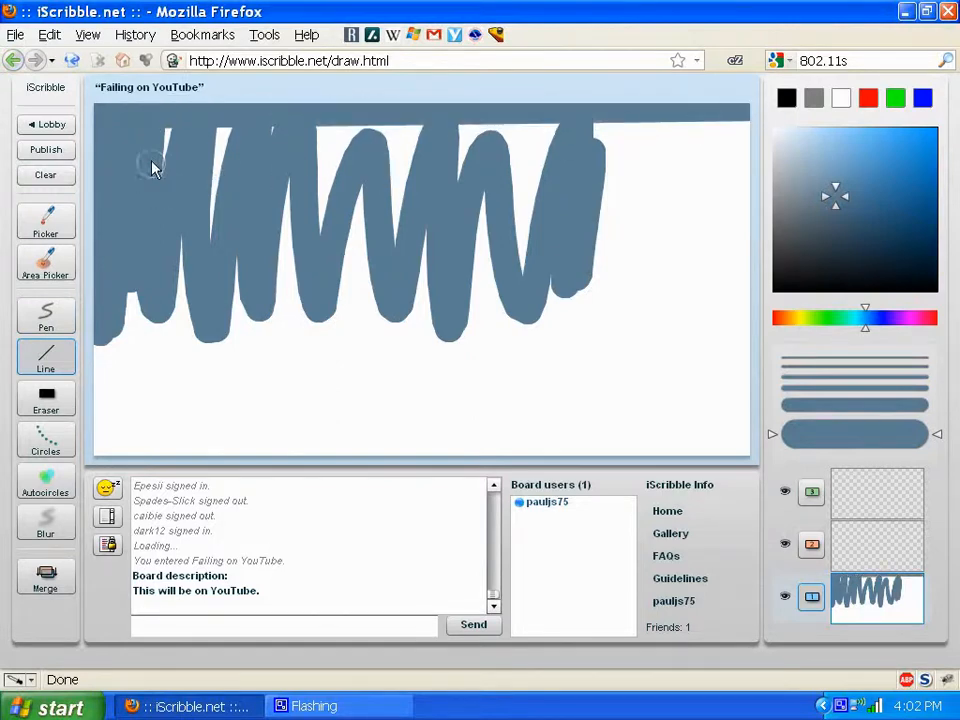
pyautogui.moveTo(112, 138)
pyautogui.mouseDown()
pyautogui.moveTo(391, 124)
pyautogui.moveTo(773, 138)
pyautogui.mouseUp()
pyautogui.moveTo(193, 181)
pyautogui.mouseDown()
pyautogui.moveTo(268, 159)
pyautogui.moveTo(754, 161)
pyautogui.mouseUp()
pyautogui.moveTo(161, 206); pyautogui.dragTo(755, 187)
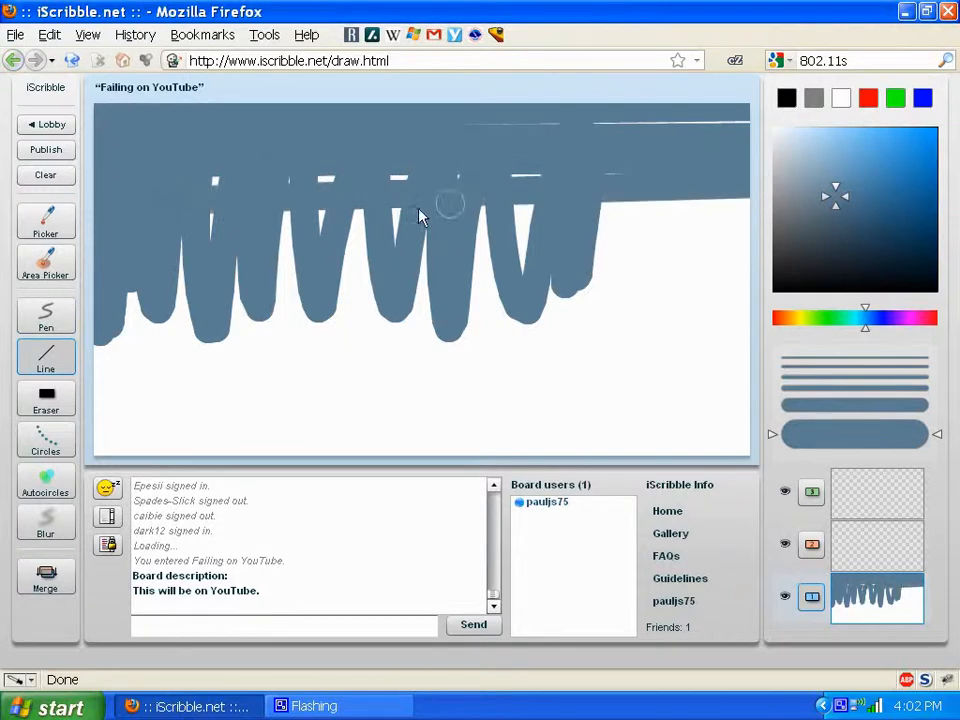
pyautogui.moveTo(289, 221); pyautogui.dragTo(737, 248)
pyautogui.moveTo(180, 243); pyautogui.dragTo(756, 229)
pyautogui.moveTo(605, 178); pyautogui.dragTo(750, 206)
pyautogui.moveTo(208, 183); pyautogui.dragTo(711, 182)
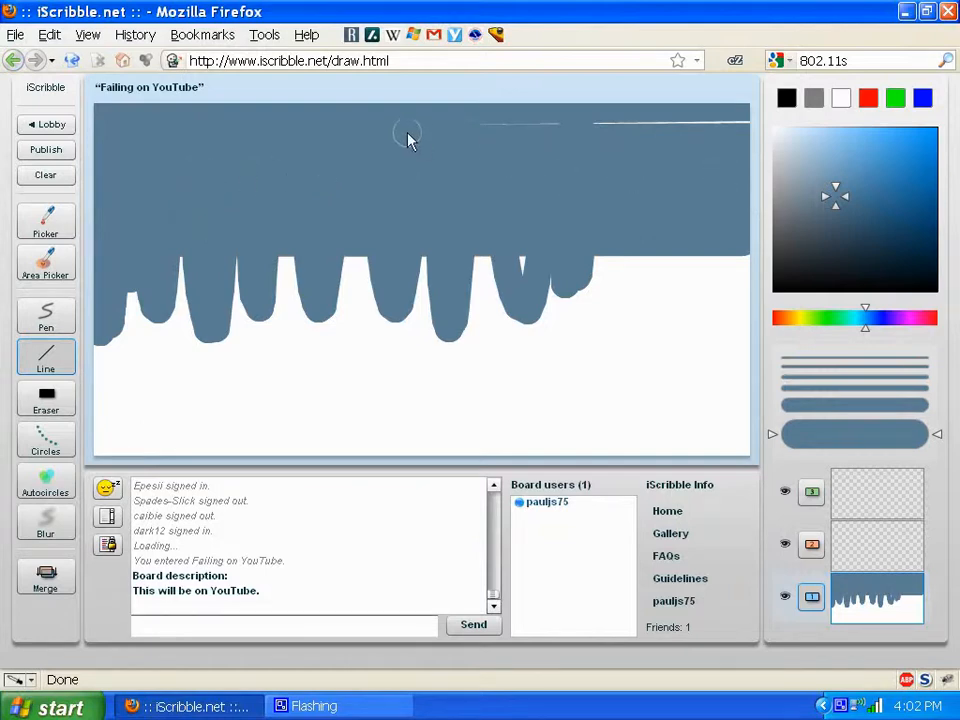
pyautogui.moveTo(407, 135); pyautogui.dragTo(716, 134)
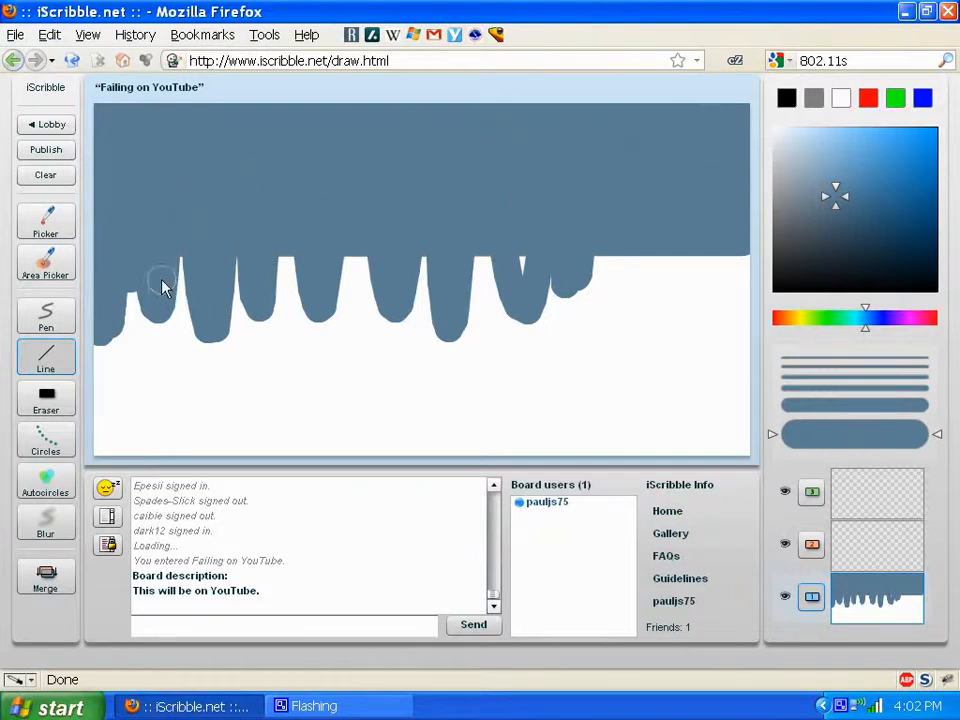
pyautogui.moveTo(163, 285); pyautogui.dragTo(752, 263)
pyautogui.moveTo(333, 285); pyautogui.dragTo(735, 283)
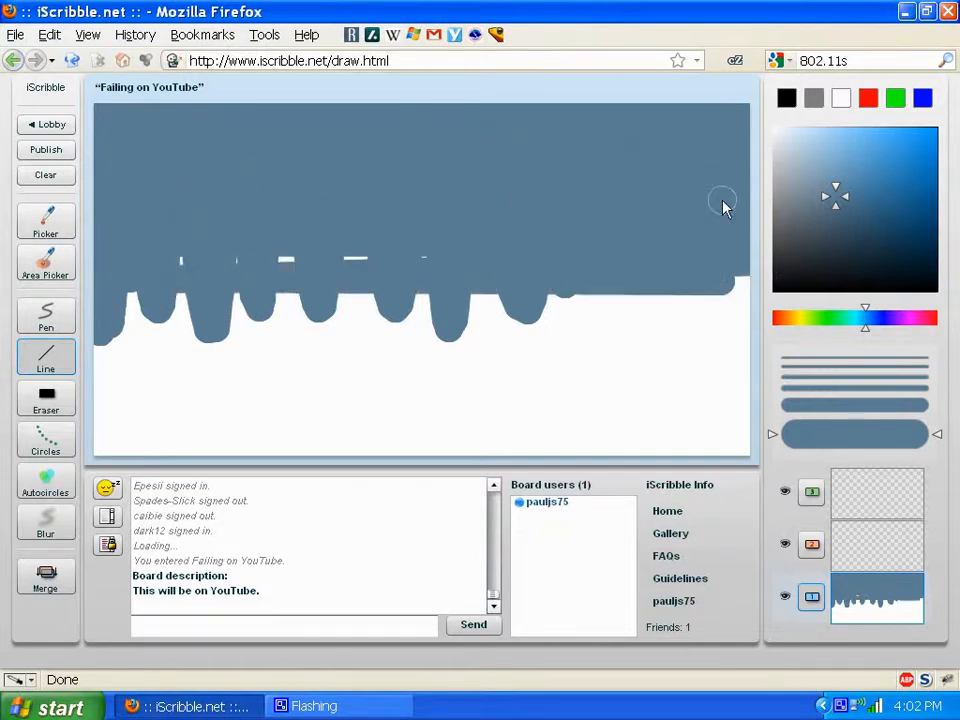
# Paint a lighter grey-blue horizontal band directly below the dark upper area with thick straight lines.
pyautogui.click(805, 164)
pyautogui.moveTo(133, 297); pyautogui.dragTo(752, 270)
pyautogui.moveTo(131, 334); pyautogui.dragTo(752, 322)
pyautogui.moveTo(113, 348); pyautogui.dragTo(750, 340)
# Cover the remaining lower canvas with thick horizontal lines in a pale blue-grey.
pyautogui.click(784, 148)
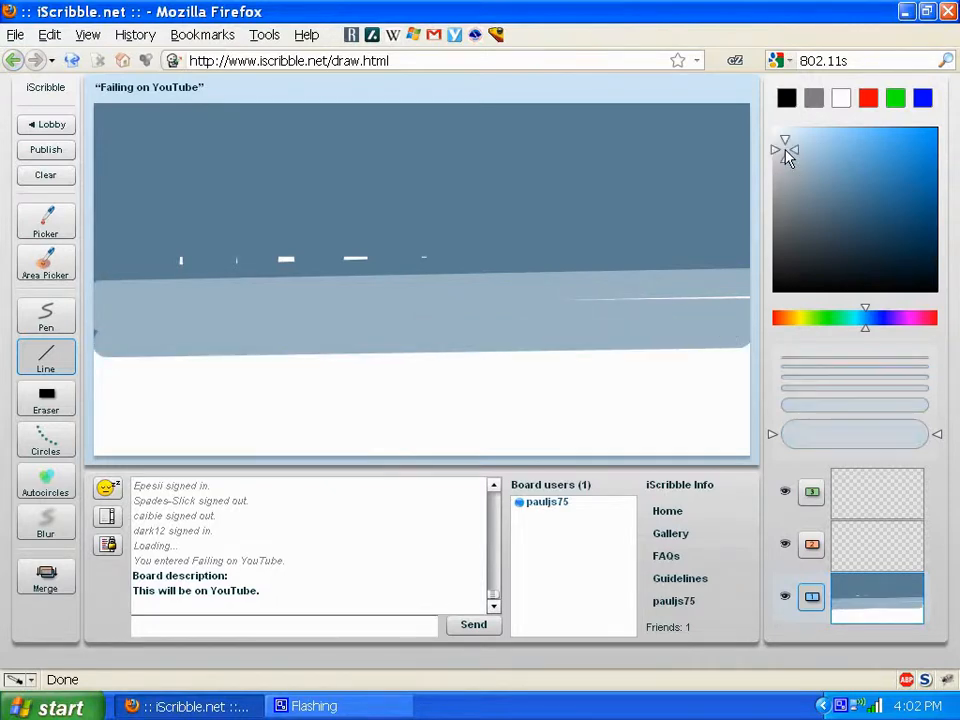
pyautogui.moveTo(105, 356); pyautogui.dragTo(711, 349)
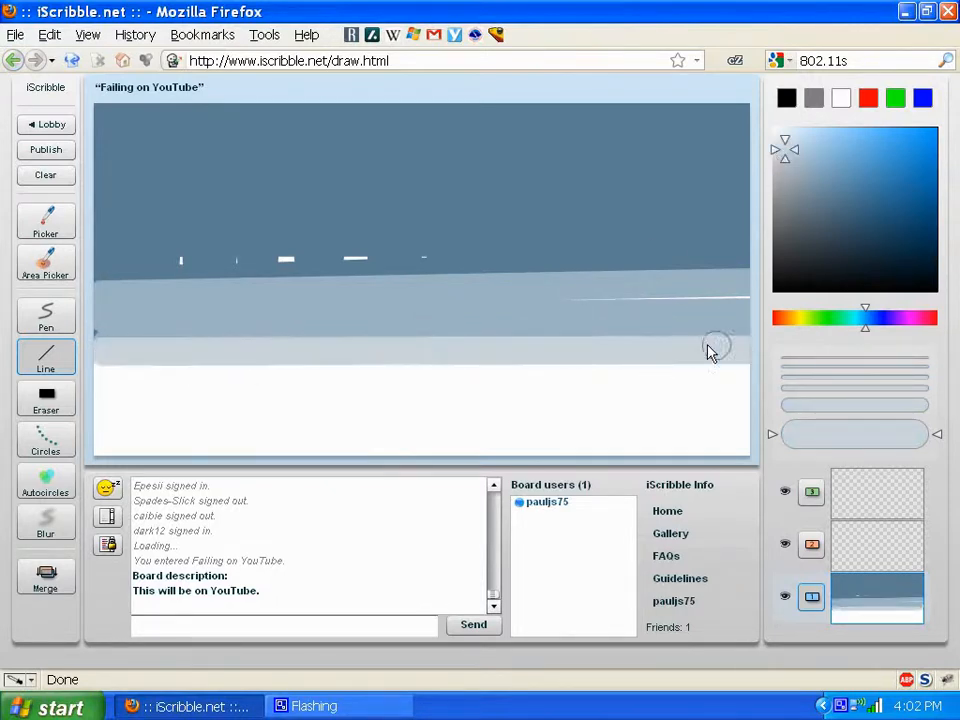
pyautogui.moveTo(101, 388); pyautogui.dragTo(757, 398)
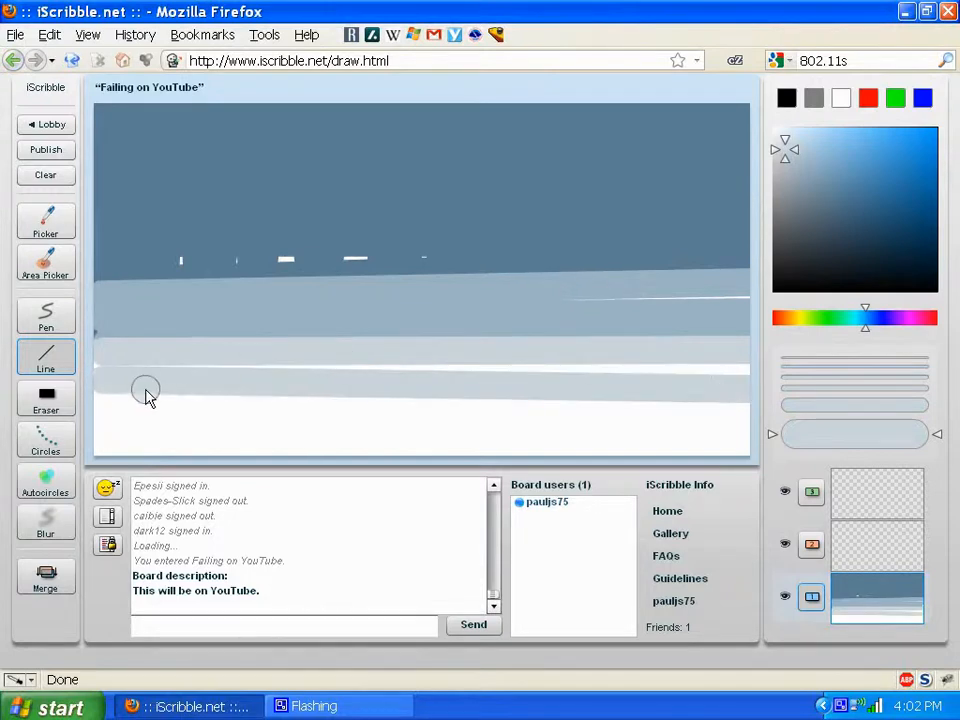
pyautogui.moveTo(114, 367); pyautogui.dragTo(744, 376)
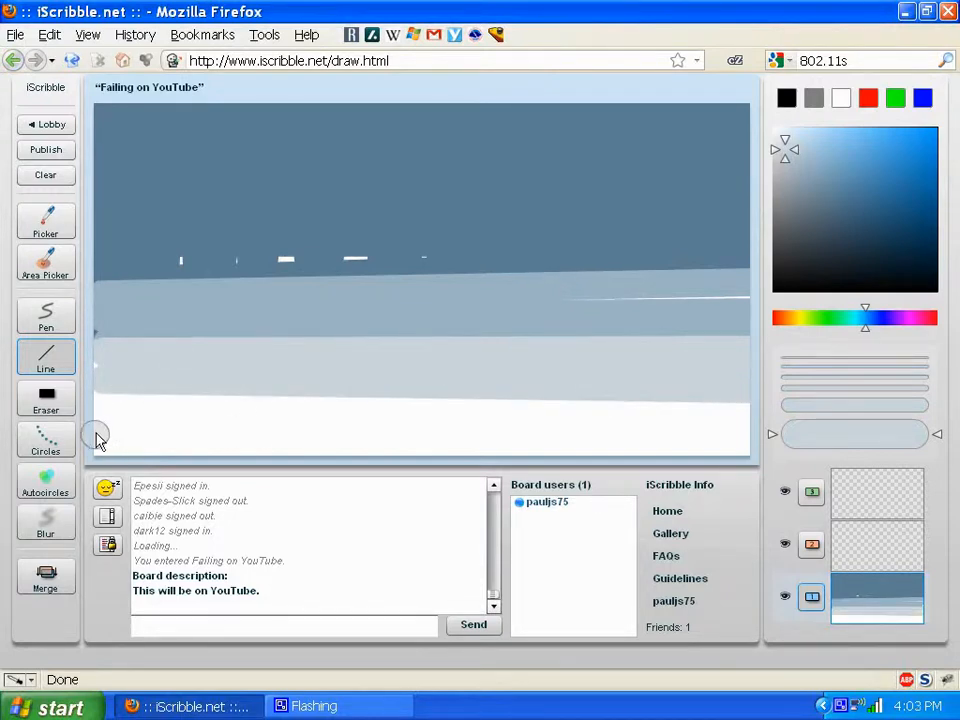
pyautogui.moveTo(103, 408); pyautogui.dragTo(748, 412)
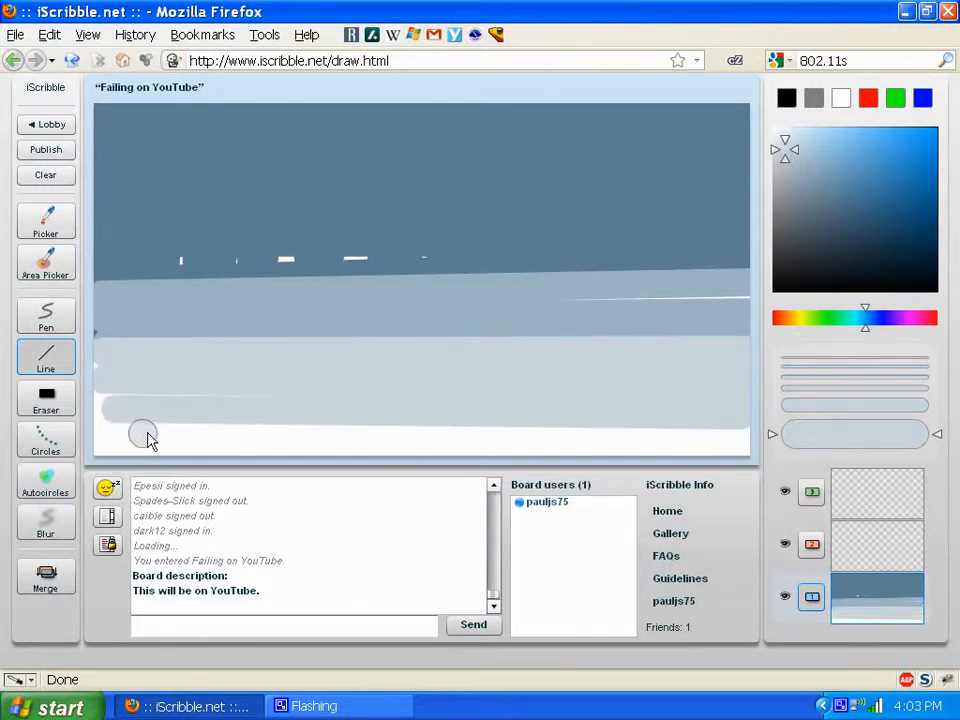
pyautogui.moveTo(86, 452)
pyautogui.mouseDown()
pyautogui.moveTo(161, 439)
pyautogui.moveTo(705, 461)
pyautogui.moveTo(720, 452)
pyautogui.mouseUp()
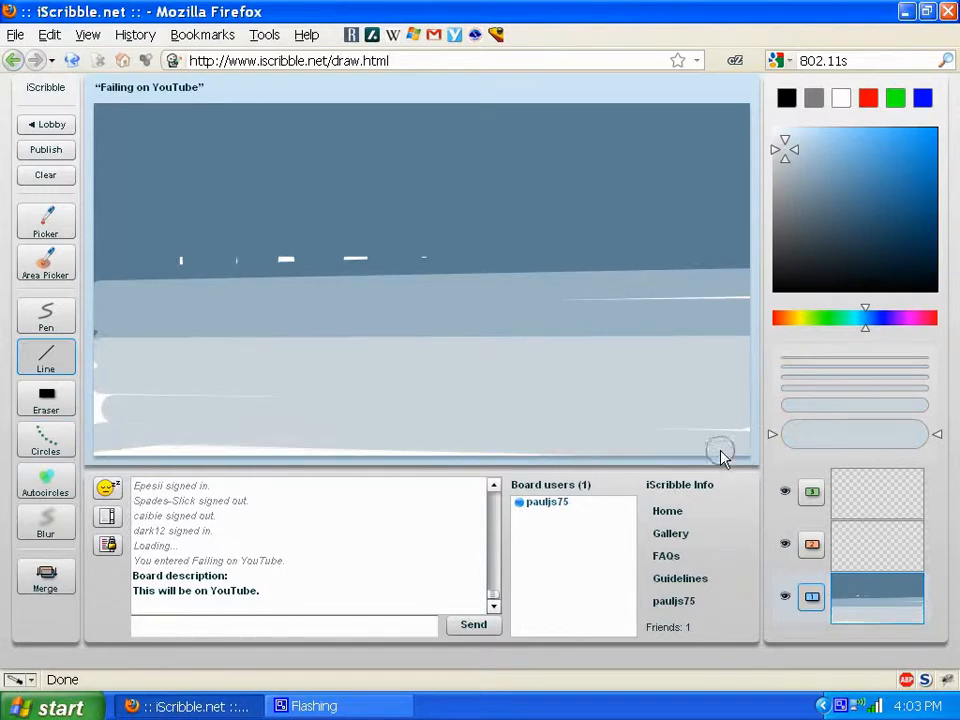
# Draw a near-white line along the canvas's bottom edge and paint soft cloud shapes above it with the Circles tool.
pyautogui.click(779, 141)
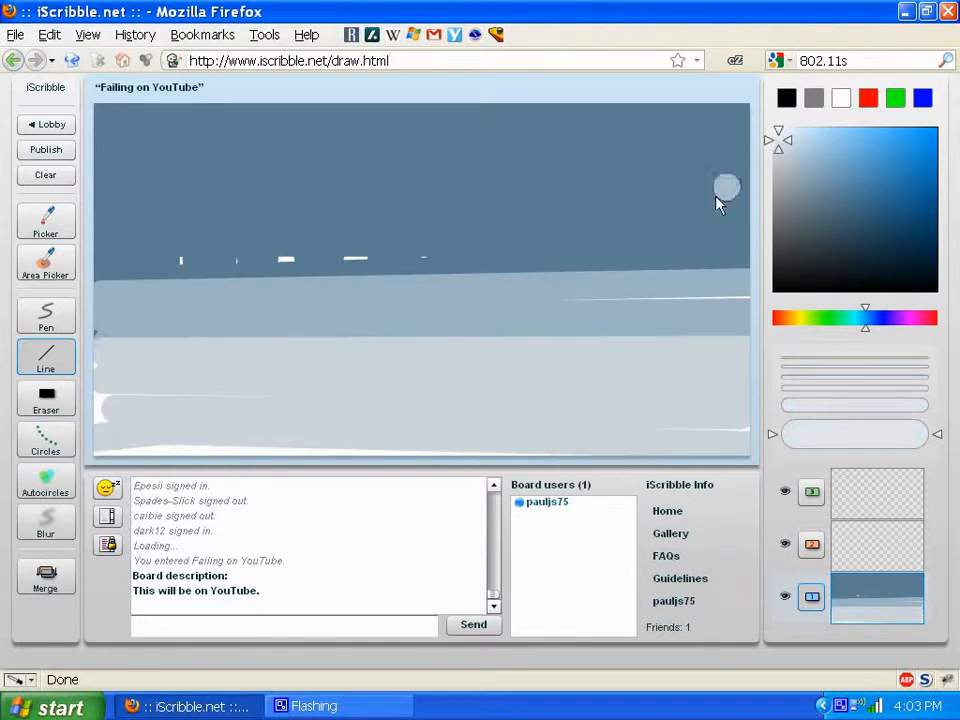
pyautogui.moveTo(100, 443); pyautogui.dragTo(737, 439)
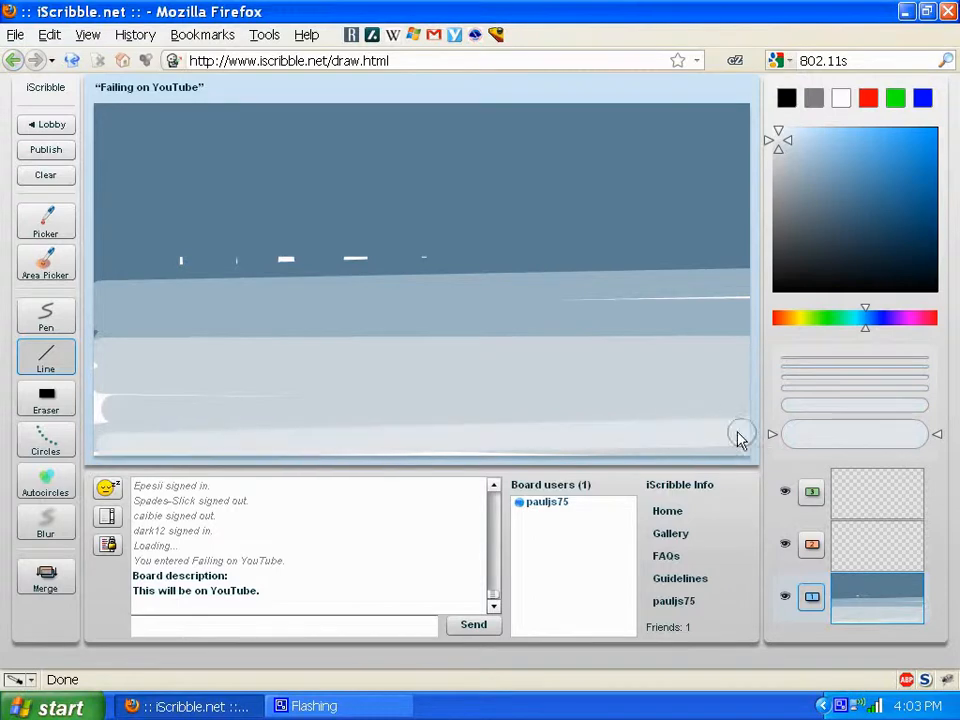
pyautogui.click(44, 440)
pyautogui.moveTo(350, 443)
pyautogui.mouseDown()
pyautogui.moveTo(498, 394)
pyautogui.moveTo(721, 421)
pyautogui.moveTo(709, 418)
pyautogui.moveTo(723, 438)
pyautogui.moveTo(288, 402)
pyautogui.moveTo(123, 430)
pyautogui.moveTo(88, 430)
pyautogui.mouseUp()
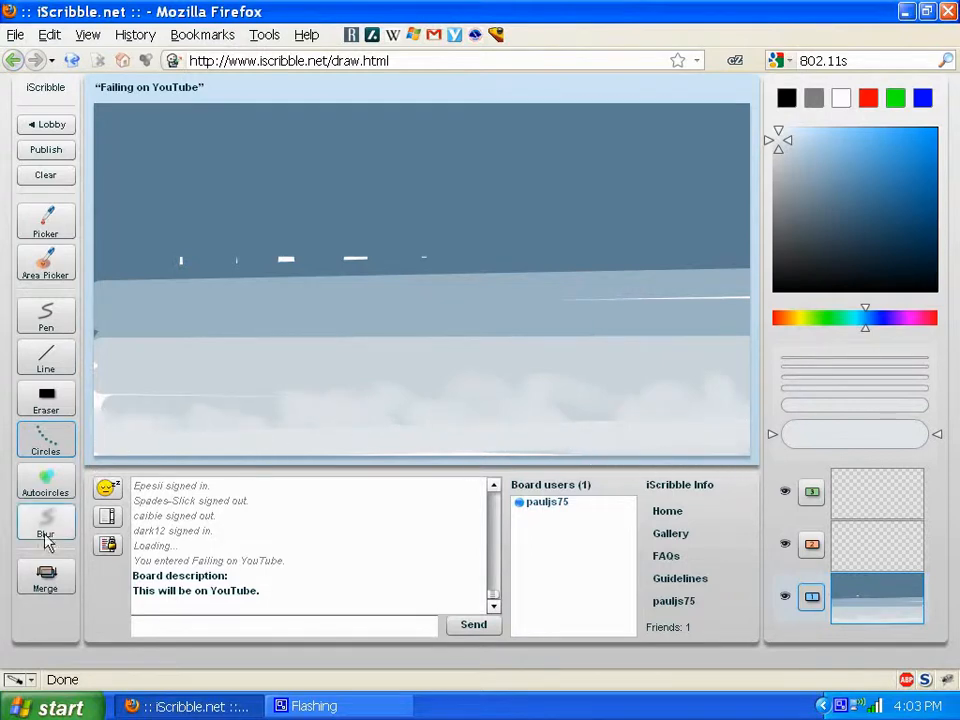
# Blend the colour bands into a smooth gradient with the Autocircles tool, covering the white gaps between them.
pyautogui.click(62, 472)
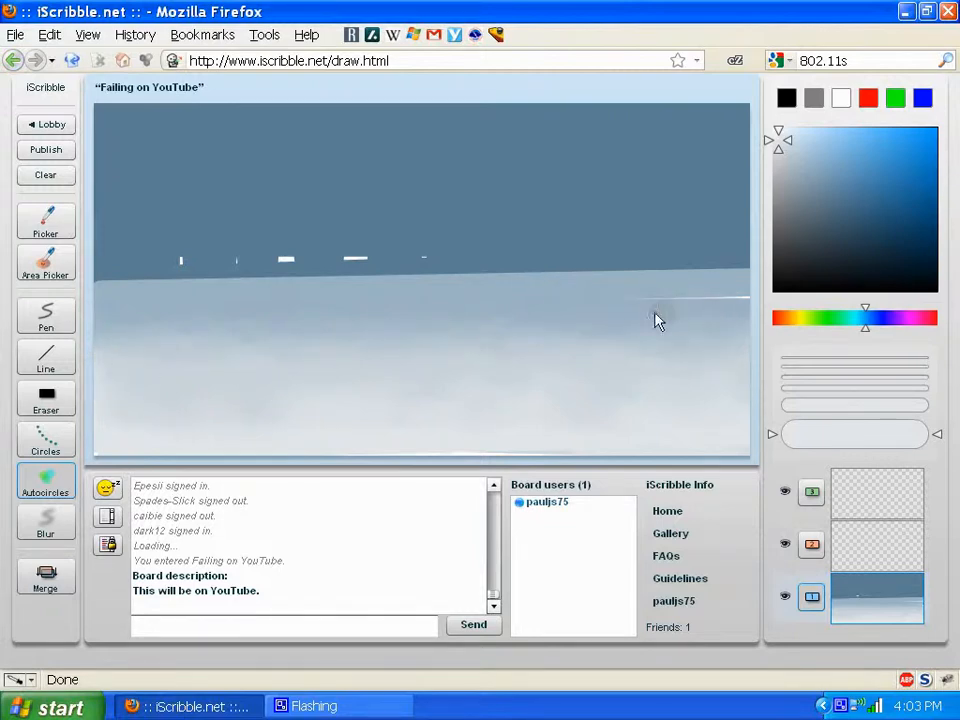
pyautogui.moveTo(672, 268)
pyautogui.mouseDown()
pyautogui.moveTo(734, 262)
pyautogui.moveTo(673, 239)
pyautogui.moveTo(566, 256)
pyautogui.mouseUp()
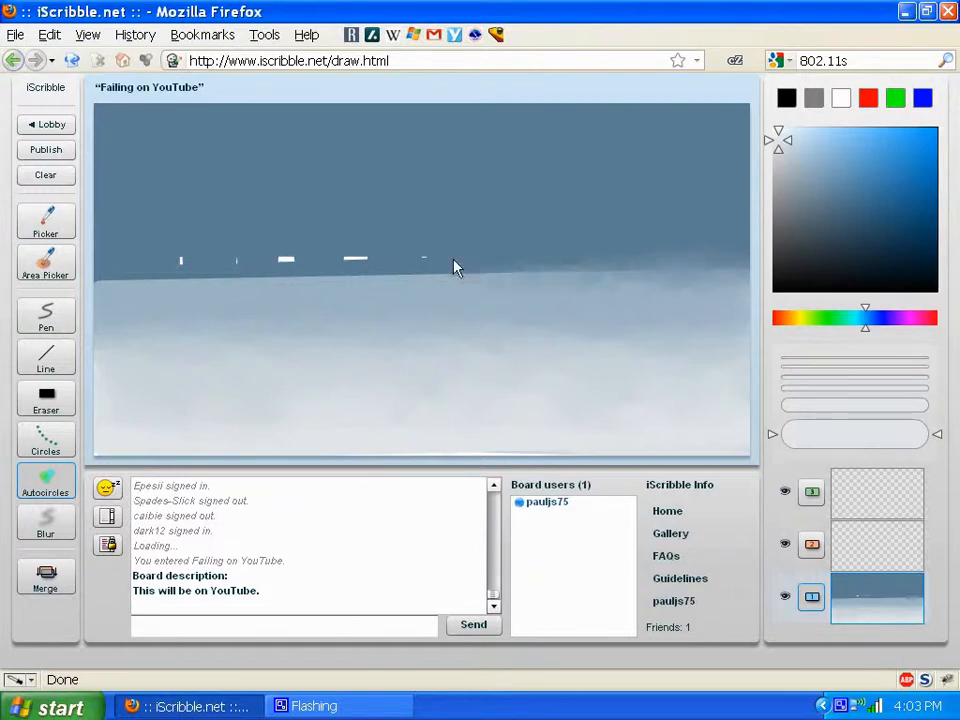
pyautogui.moveTo(445, 296); pyautogui.dragTo(440, 287)
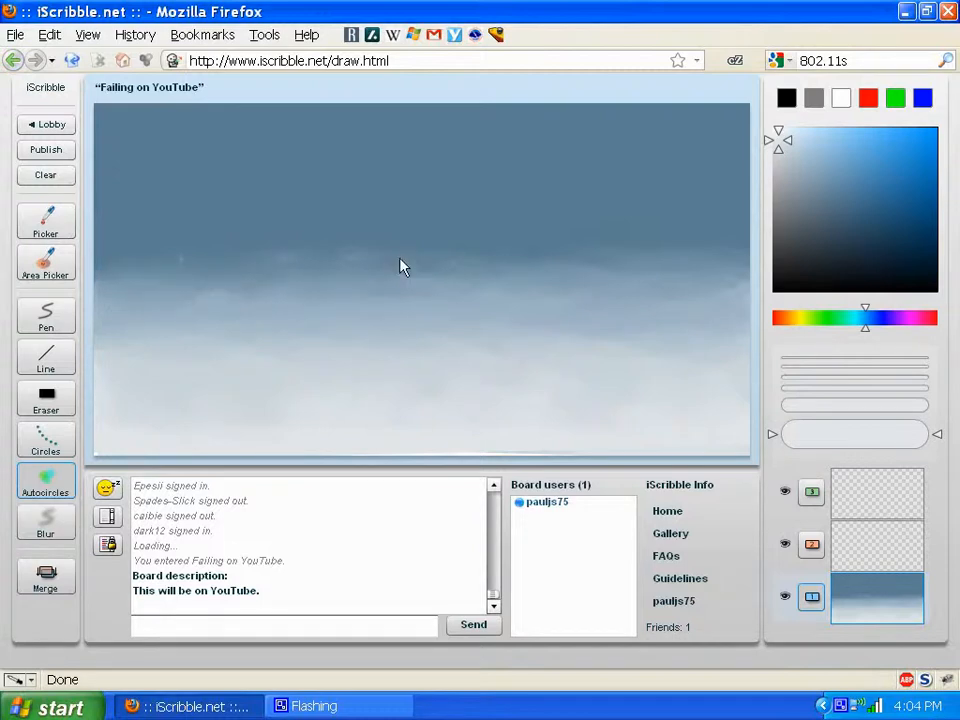
# Sample the sky's grey-blue, choose a darker shade of it, and paint clouds across the canvas's top with the Circles tool.
pyautogui.keyDown('ctrl'); pyautogui.click(337, 165); pyautogui.keyUp('ctrl')
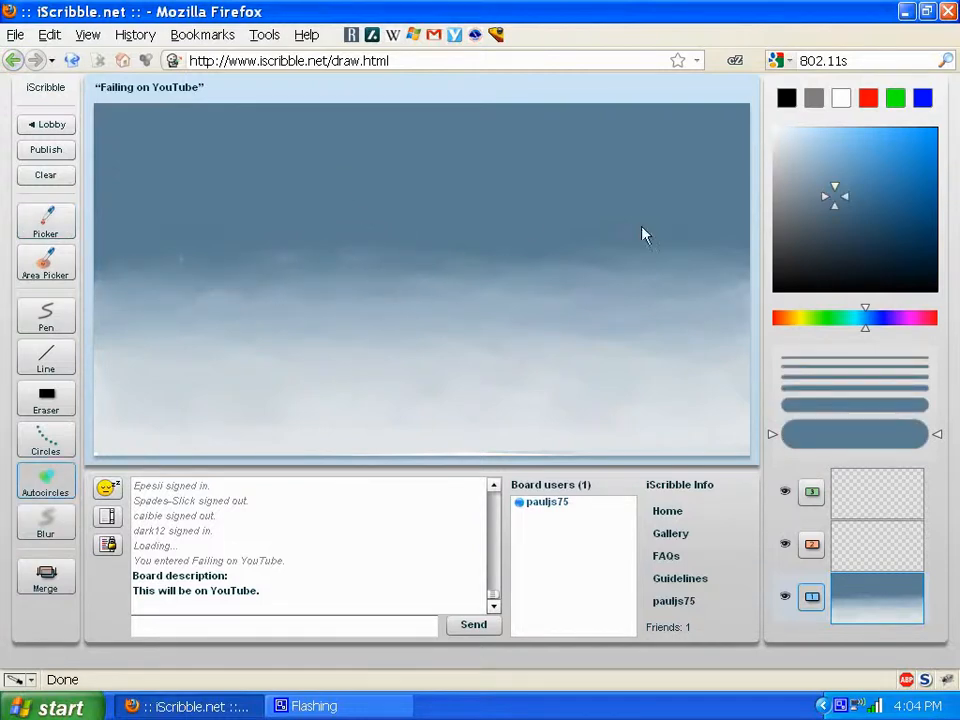
pyautogui.click(849, 212)
pyautogui.click(50, 438)
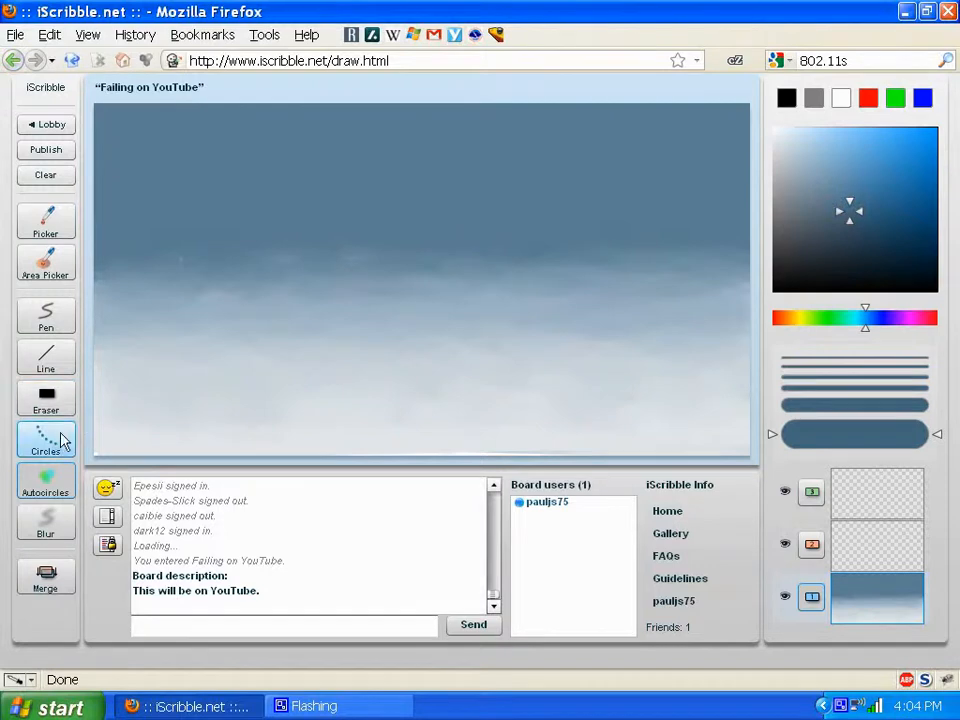
pyautogui.moveTo(114, 133)
pyautogui.mouseDown()
pyautogui.moveTo(218, 142)
pyautogui.moveTo(314, 118)
pyautogui.moveTo(715, 96)
pyautogui.moveTo(723, 105)
pyautogui.moveTo(454, 108)
pyautogui.moveTo(343, 137)
pyautogui.moveTo(153, 129)
pyautogui.moveTo(367, 157)
pyautogui.moveTo(666, 159)
pyautogui.moveTo(746, 149)
pyautogui.moveTo(181, 146)
pyautogui.mouseUp()
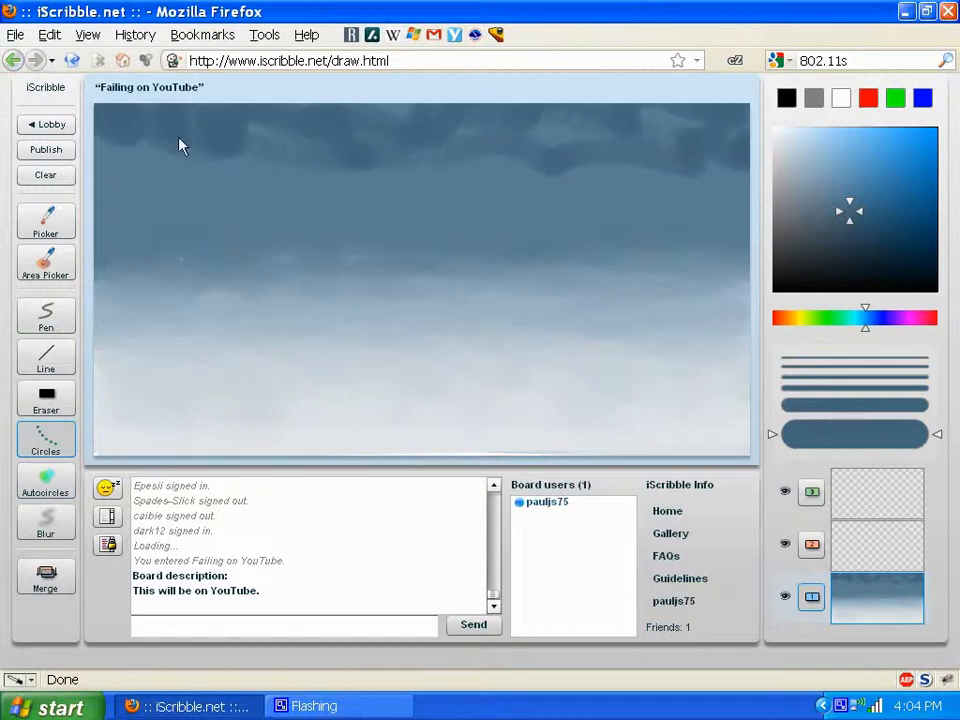
# Blend the dark clouds across the sky's upper part with Autocircles, and soften the whole background with the Blur tool.
pyautogui.click(45, 480)
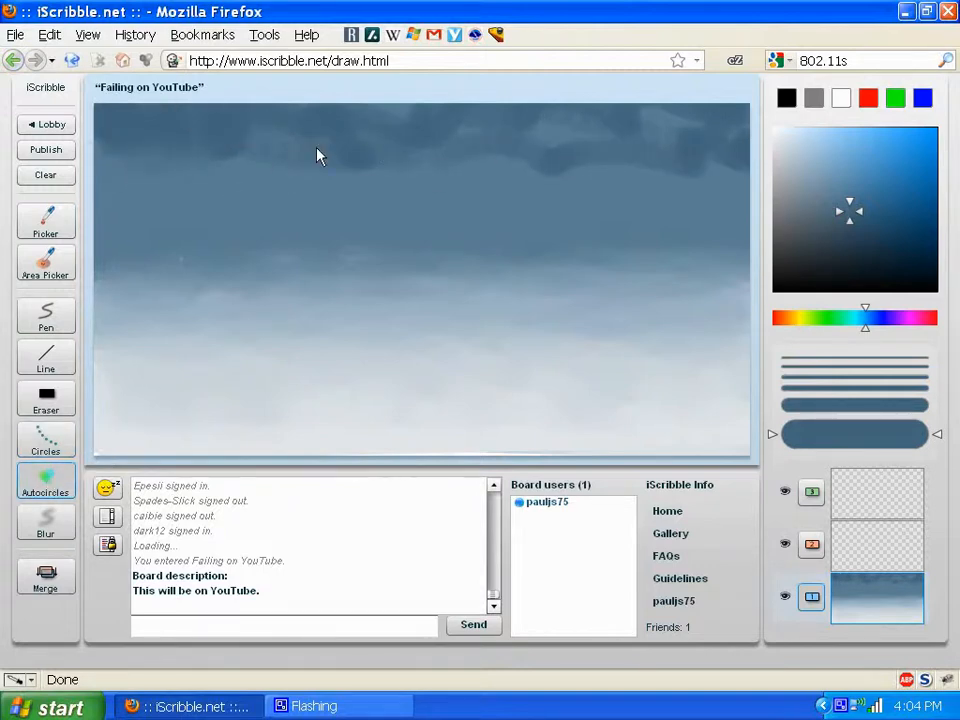
pyautogui.moveTo(391, 130); pyautogui.dragTo(469, 108)
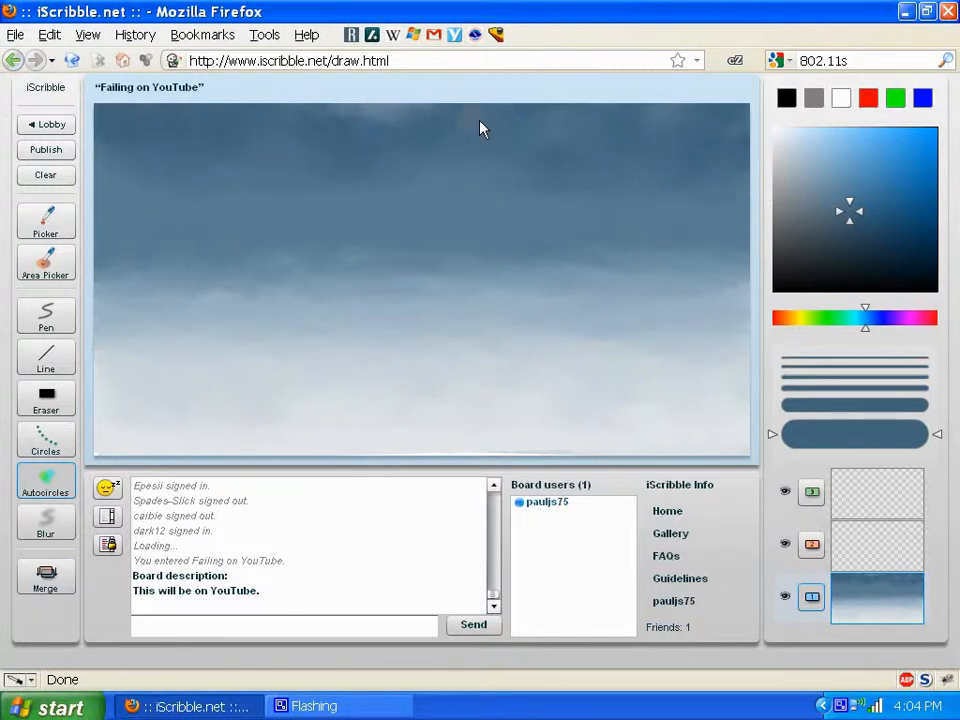
pyautogui.click(45, 520)
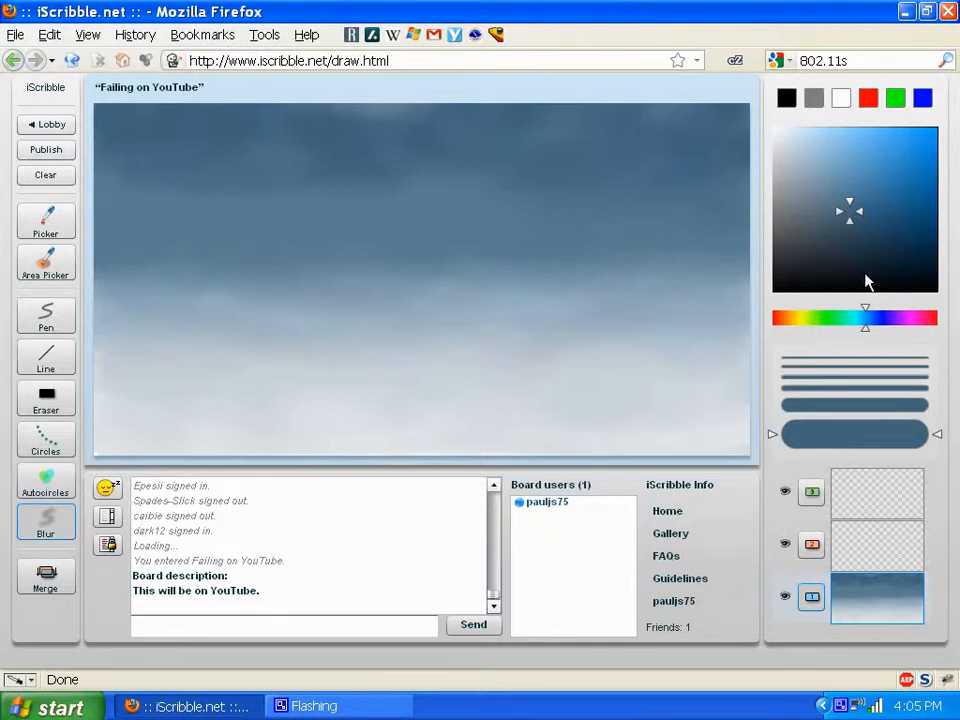
# On layer 2, paint a forked bare tree in dark slate blue with the Circles tool, using a thinner brush for the side branches.
pyautogui.click(851, 547)
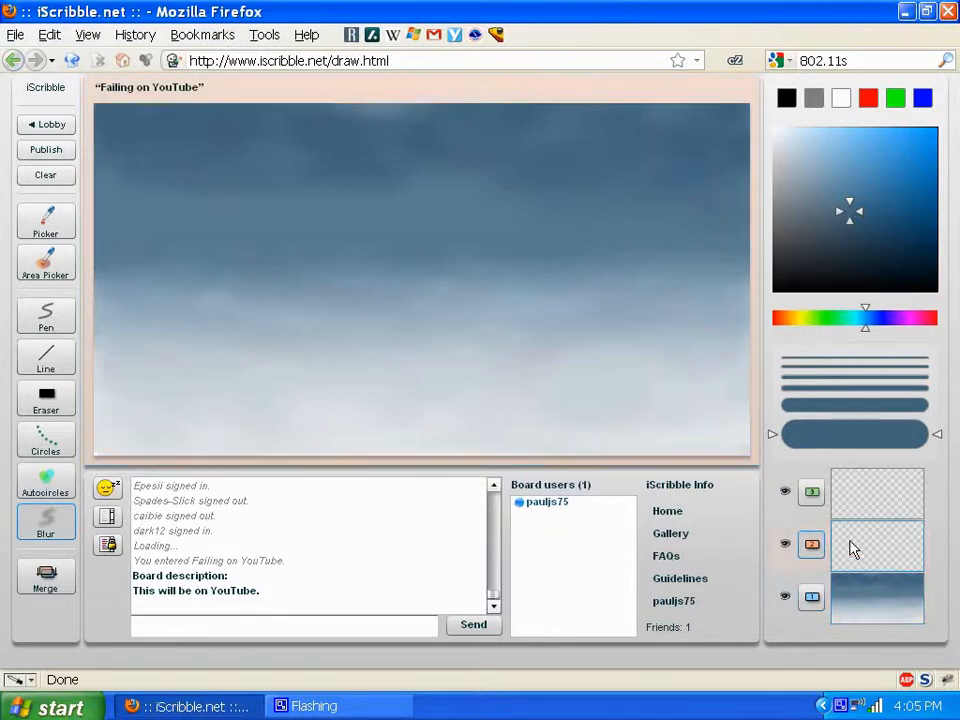
pyautogui.click(836, 242)
pyautogui.click(800, 405)
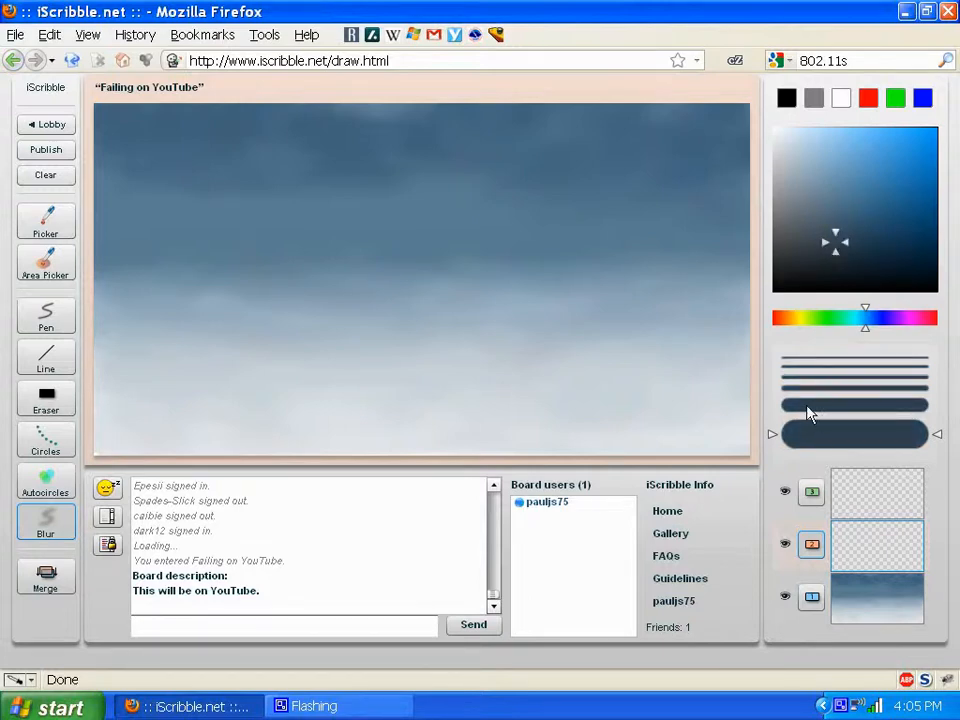
pyautogui.click(44, 443)
pyautogui.moveTo(609, 300)
pyautogui.mouseDown()
pyautogui.moveTo(610, 252)
pyautogui.moveTo(610, 293)
pyautogui.mouseUp()
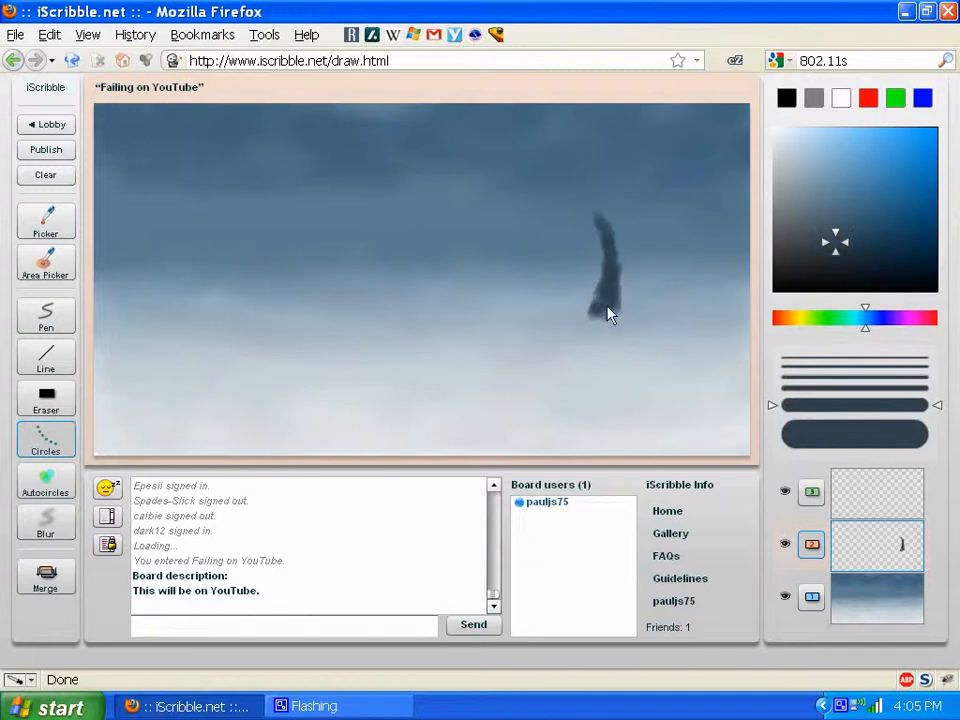
pyautogui.moveTo(620, 241)
pyautogui.mouseDown()
pyautogui.moveTo(631, 177)
pyautogui.moveTo(625, 222)
pyautogui.moveTo(651, 171)
pyautogui.mouseUp()
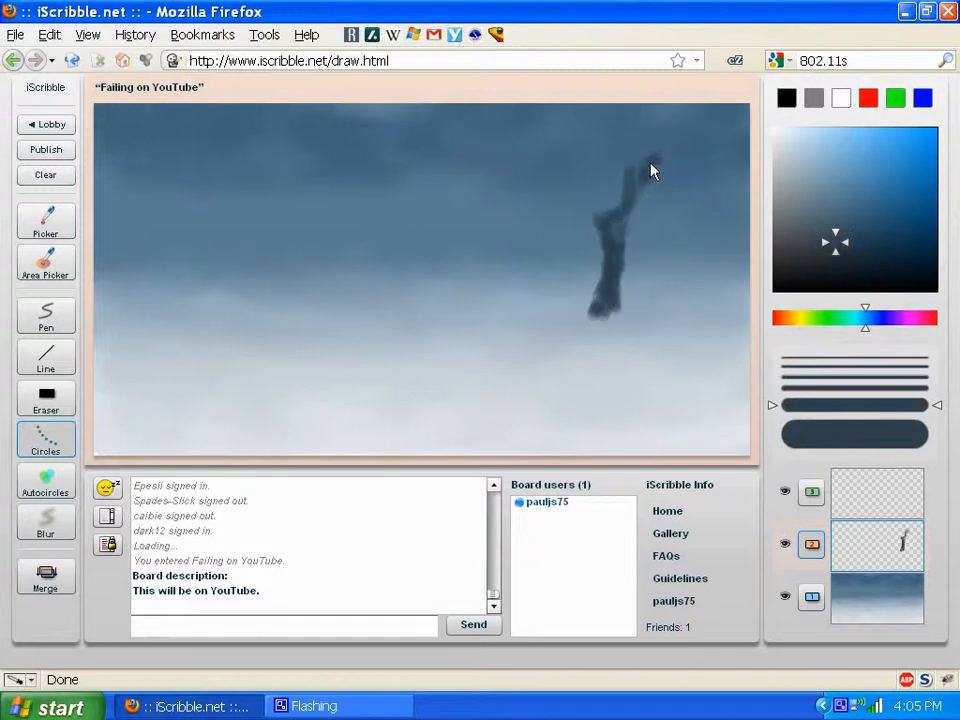
pyautogui.moveTo(568, 148); pyautogui.dragTo(601, 289)
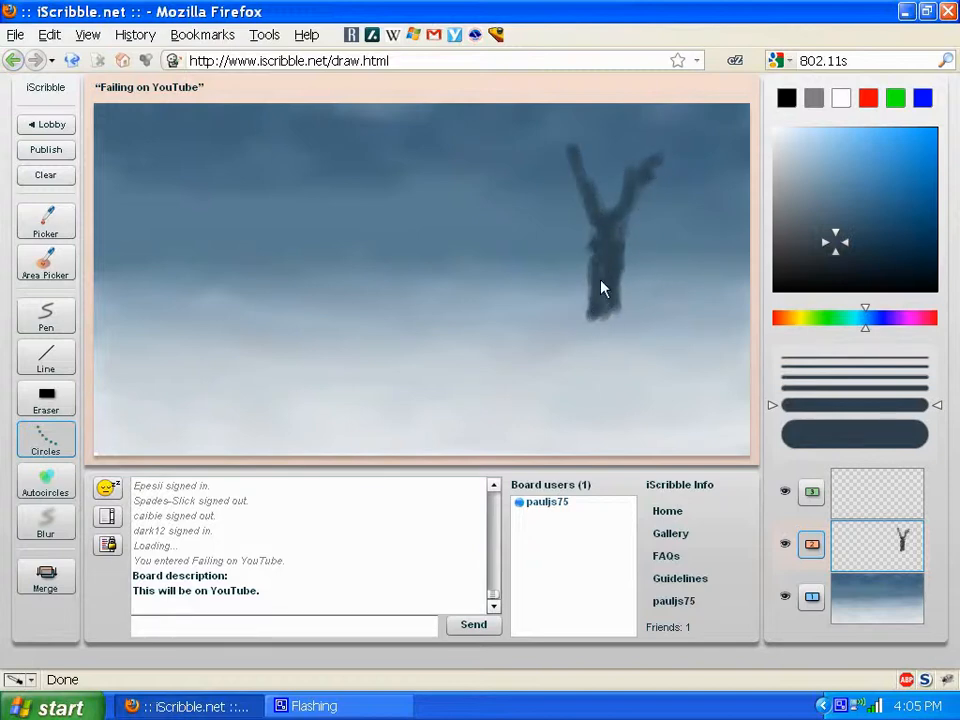
pyautogui.click(795, 388)
pyautogui.moveTo(537, 177); pyautogui.dragTo(562, 186)
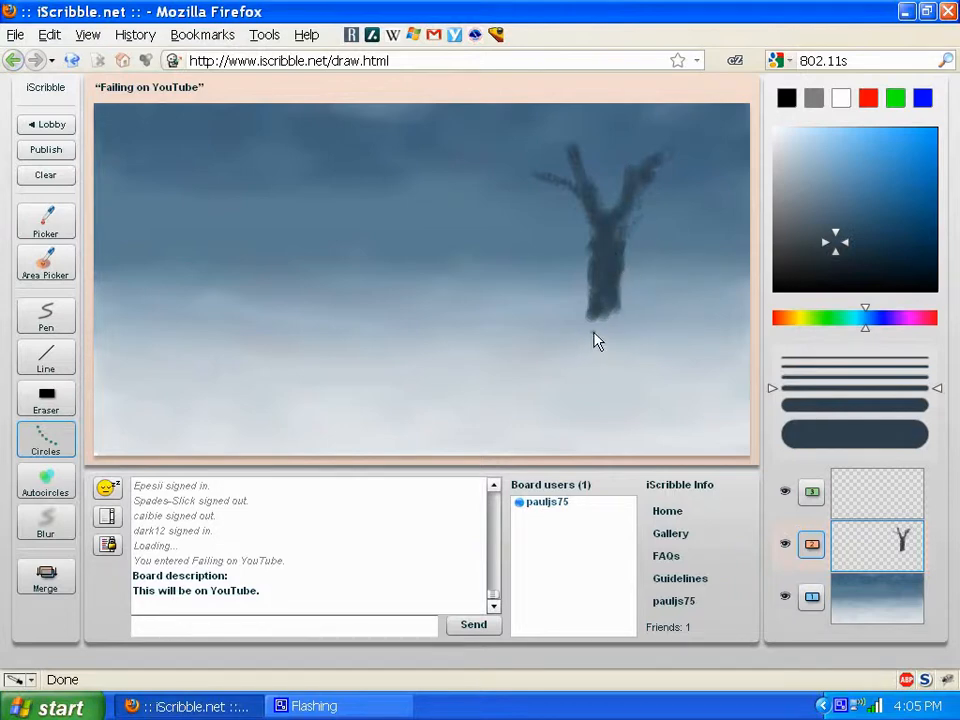
# Soften the tree's trunk and branches with the Blur tool at the thickest brush size.
pyautogui.click(45, 521)
pyautogui.click(782, 433)
pyautogui.moveTo(631, 320)
pyautogui.mouseDown()
pyautogui.moveTo(633, 260)
pyautogui.moveTo(610, 252)
pyautogui.moveTo(619, 258)
pyautogui.moveTo(668, 172)
pyautogui.mouseUp()
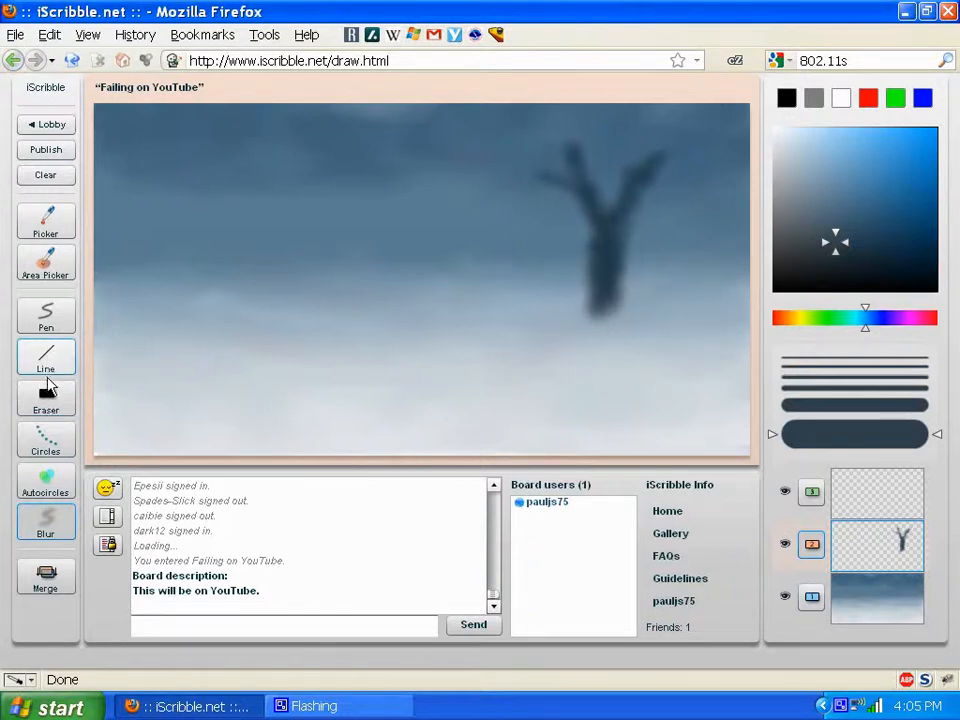
# Trim the blurred edges of the tree's trunk and branches with a thin Eraser.
pyautogui.click(52, 436)
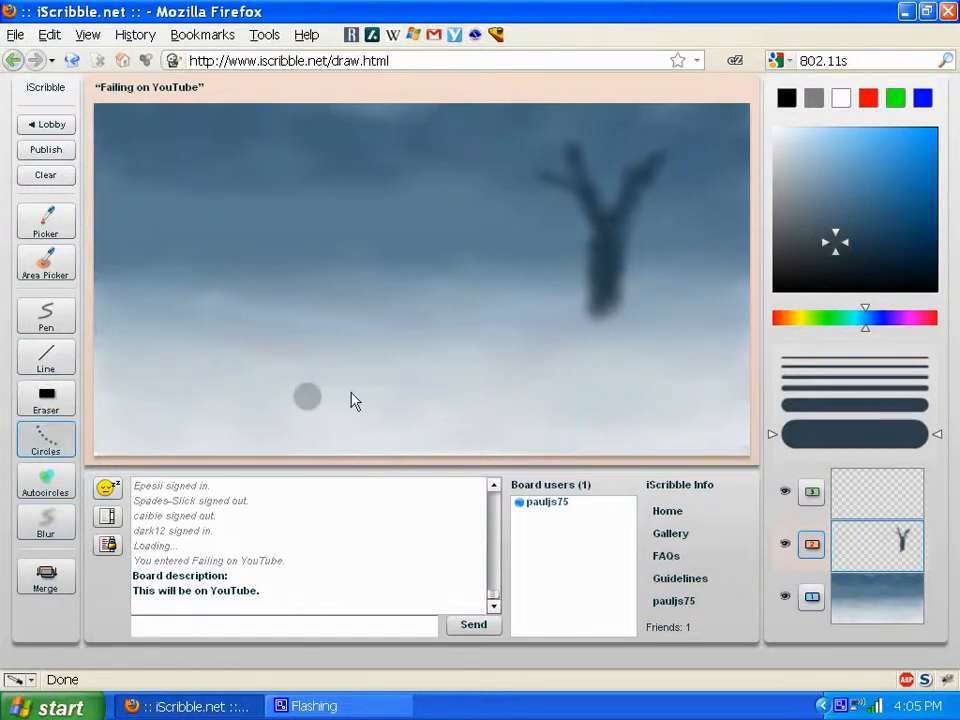
pyautogui.click(804, 406)
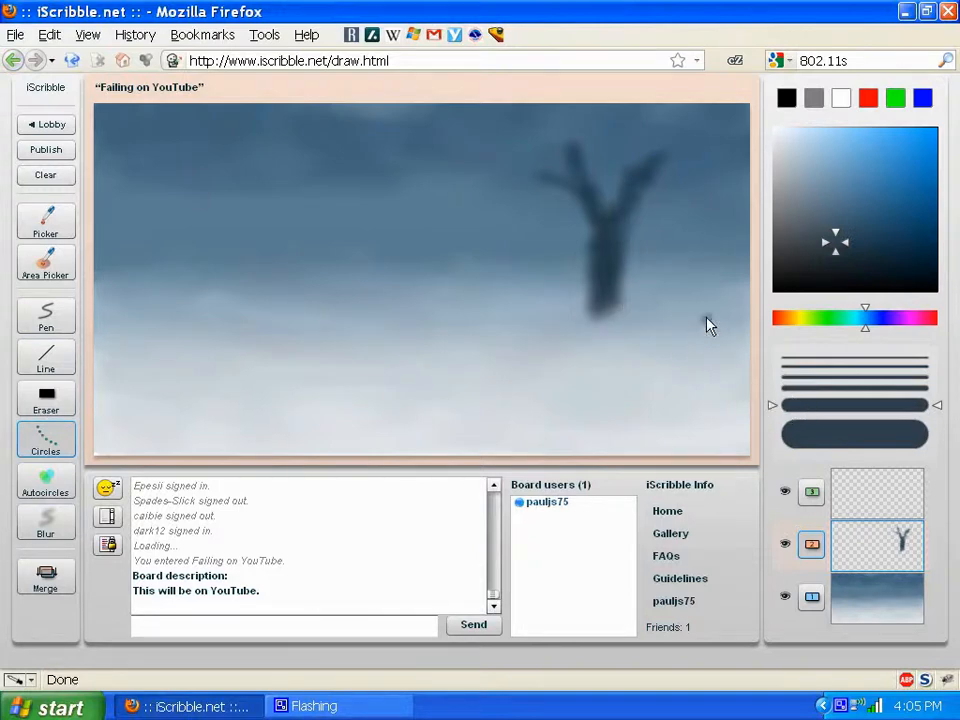
pyautogui.click(47, 398)
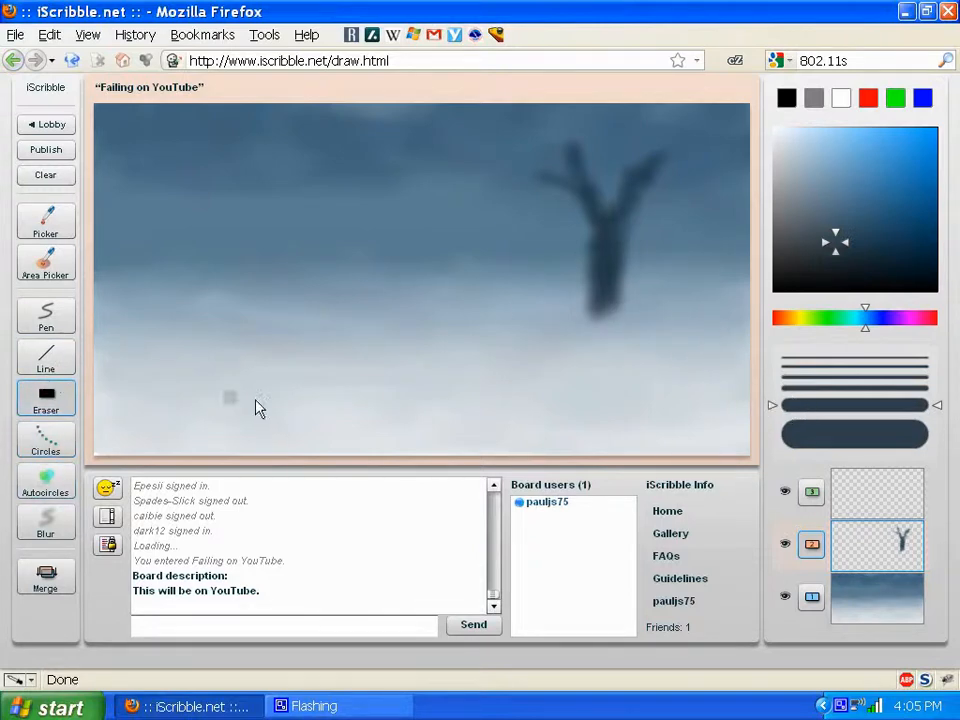
pyautogui.click(813, 389)
pyautogui.moveTo(624, 300); pyautogui.dragTo(629, 280)
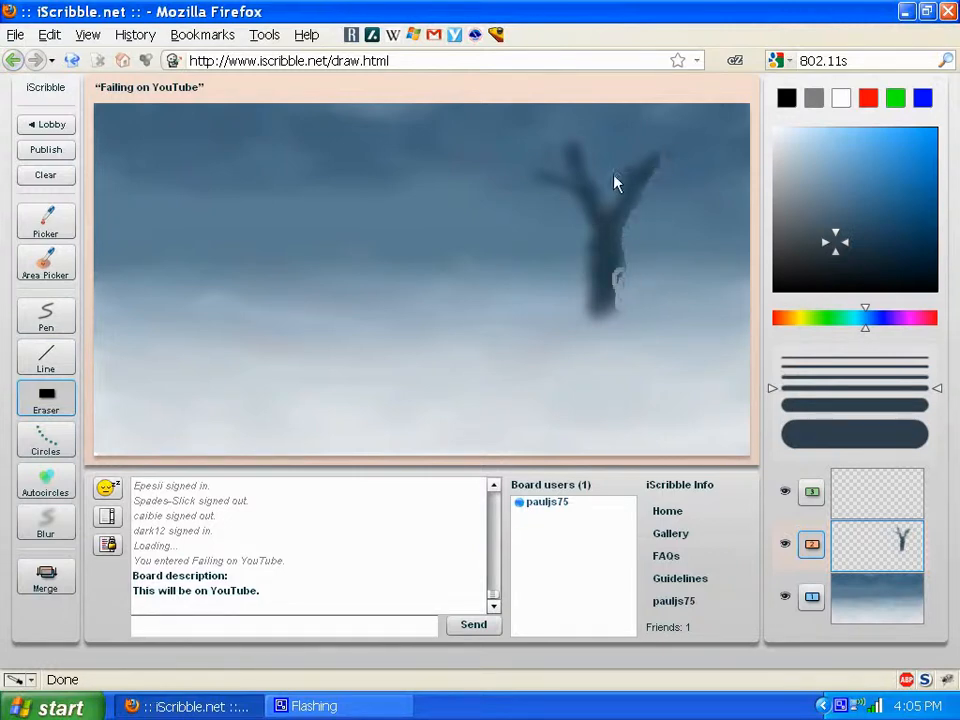
pyautogui.moveTo(579, 319)
pyautogui.mouseDown()
pyautogui.moveTo(585, 250)
pyautogui.moveTo(590, 287)
pyautogui.mouseUp()
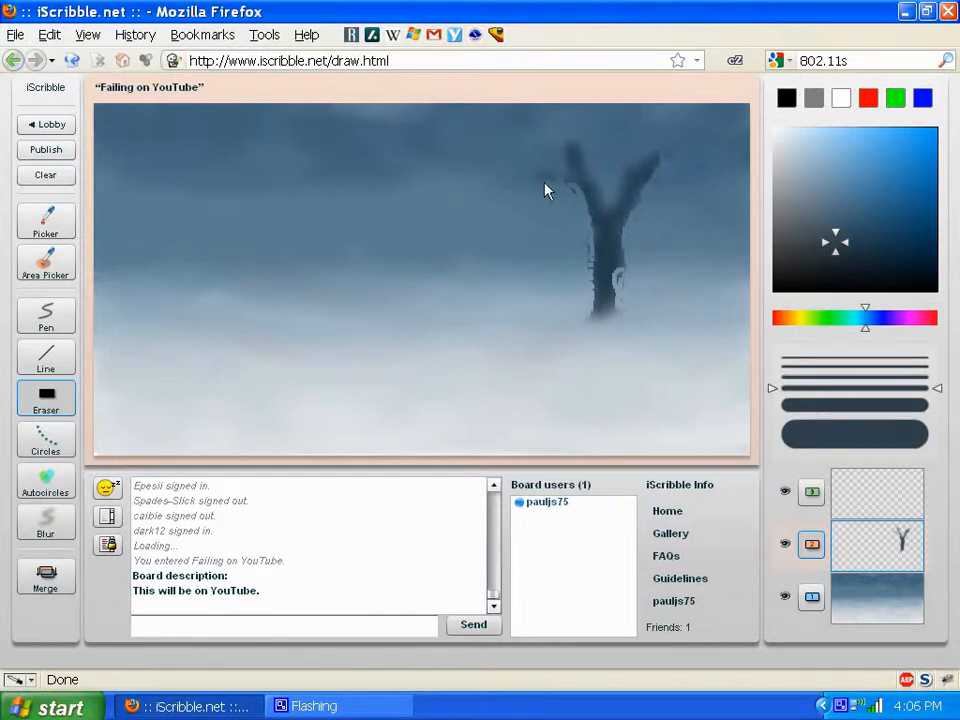
# Smooth the tree's ragged edges with Autocircles and Blur, and merge layers 3 and 2 down into layer 1.
pyautogui.click(40, 487)
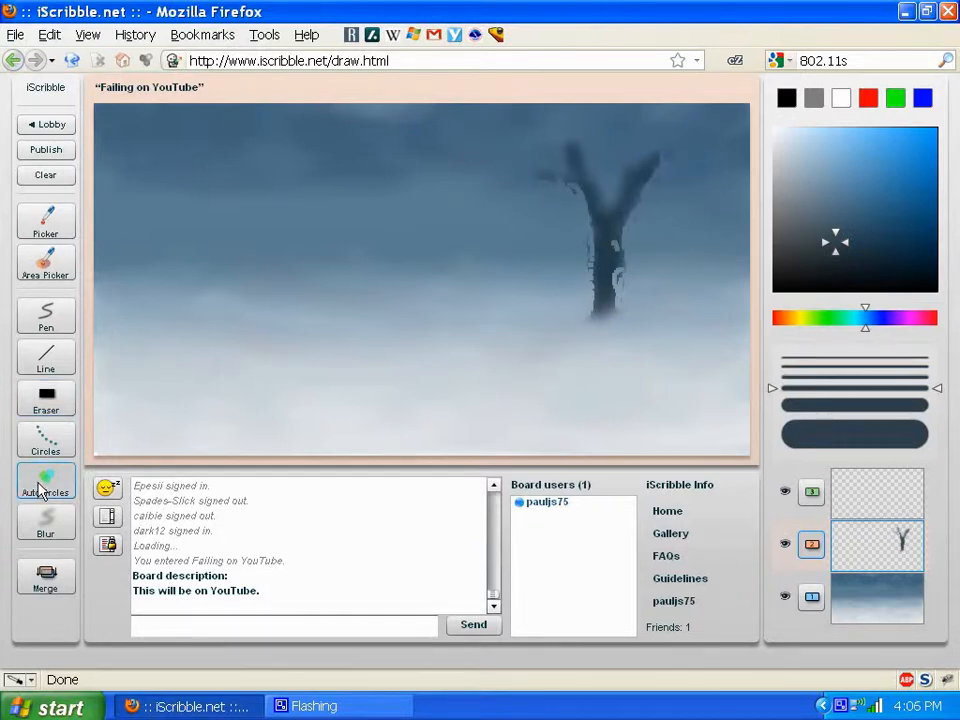
pyautogui.click(821, 404)
pyautogui.moveTo(613, 306); pyautogui.dragTo(618, 290)
pyautogui.click(55, 519)
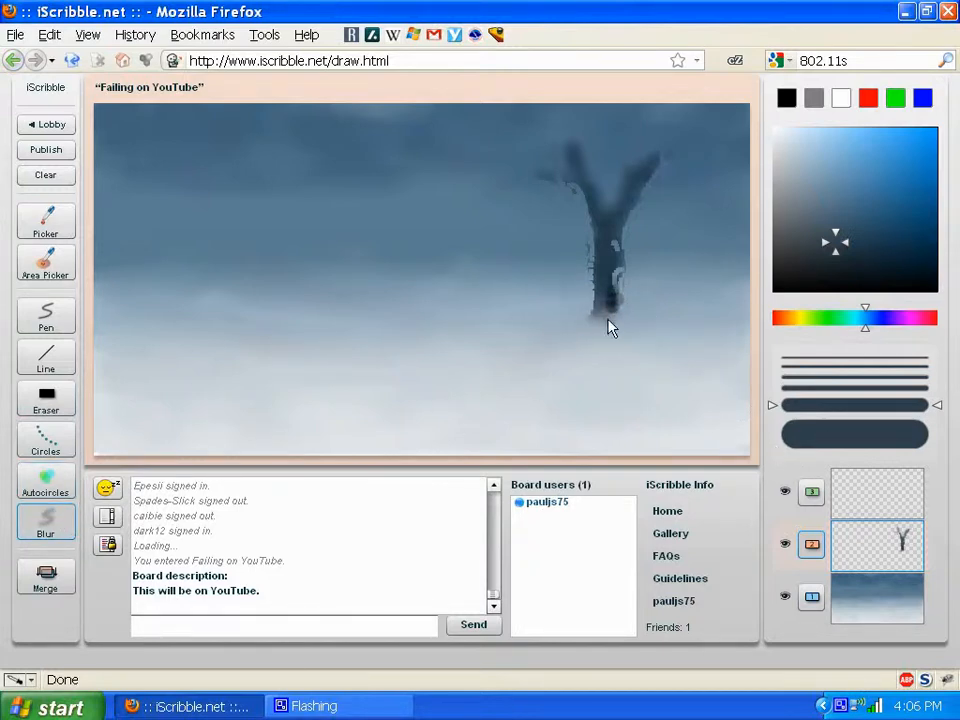
pyautogui.moveTo(611, 328); pyautogui.dragTo(620, 266)
pyautogui.moveTo(591, 260)
pyautogui.mouseDown()
pyautogui.moveTo(594, 313)
pyautogui.moveTo(596, 277)
pyautogui.mouseUp()
pyautogui.click(45, 576)
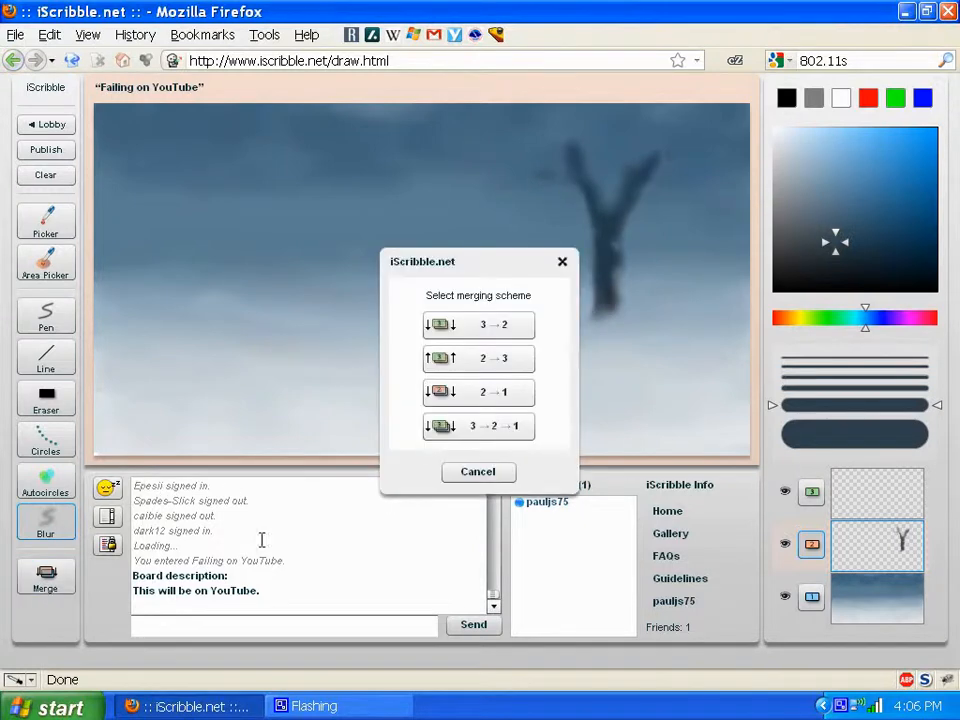
pyautogui.click(497, 433)
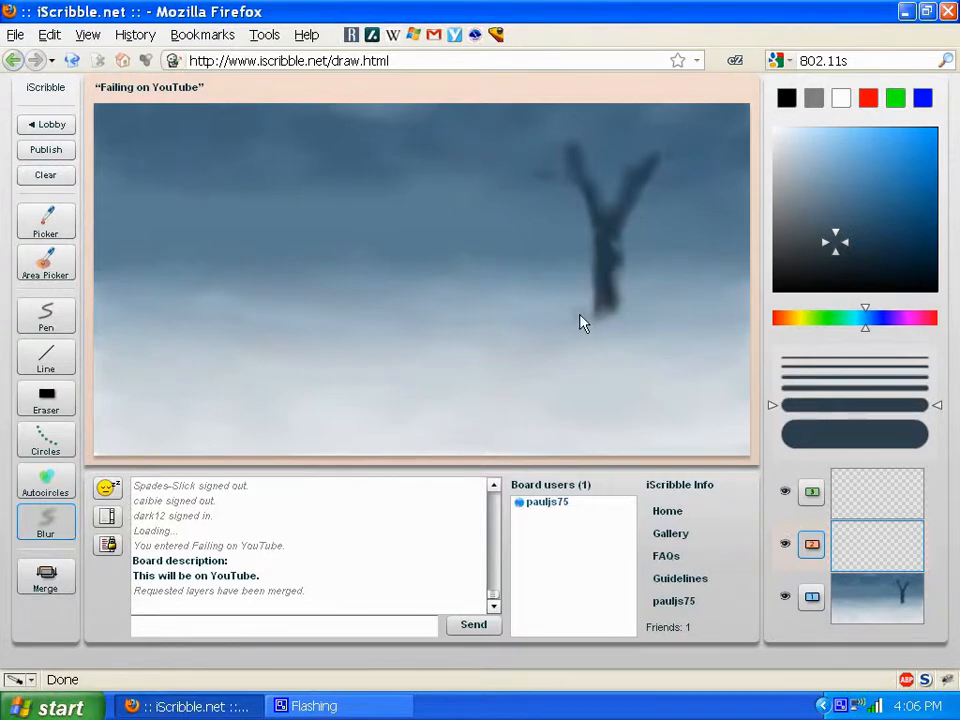
pyautogui.click(45, 482)
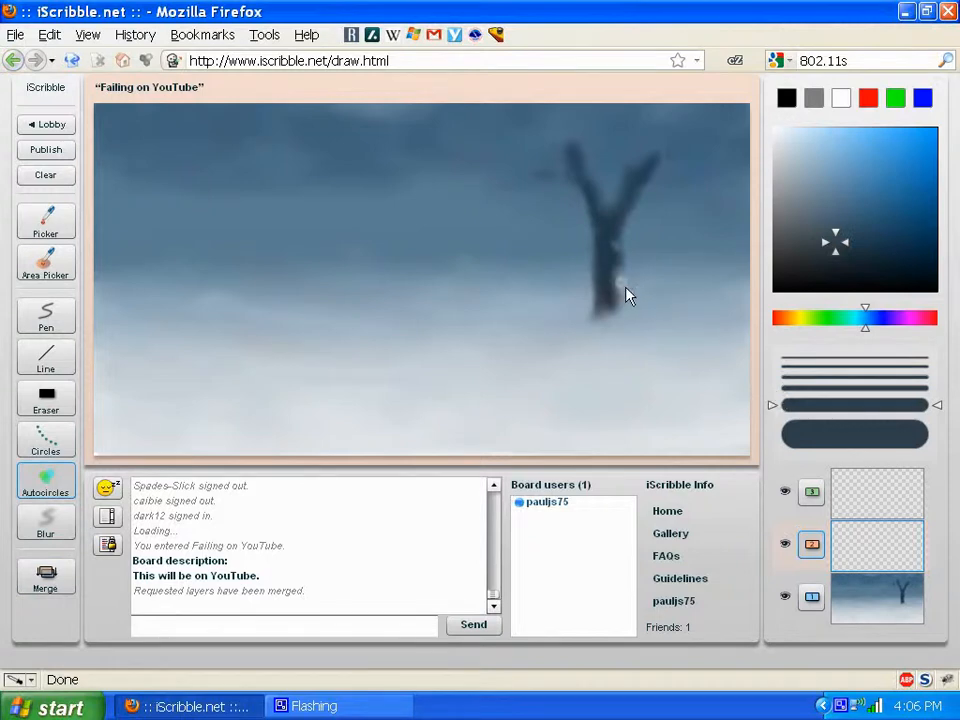
pyautogui.moveTo(625, 287); pyautogui.dragTo(622, 264)
pyautogui.click(857, 596)
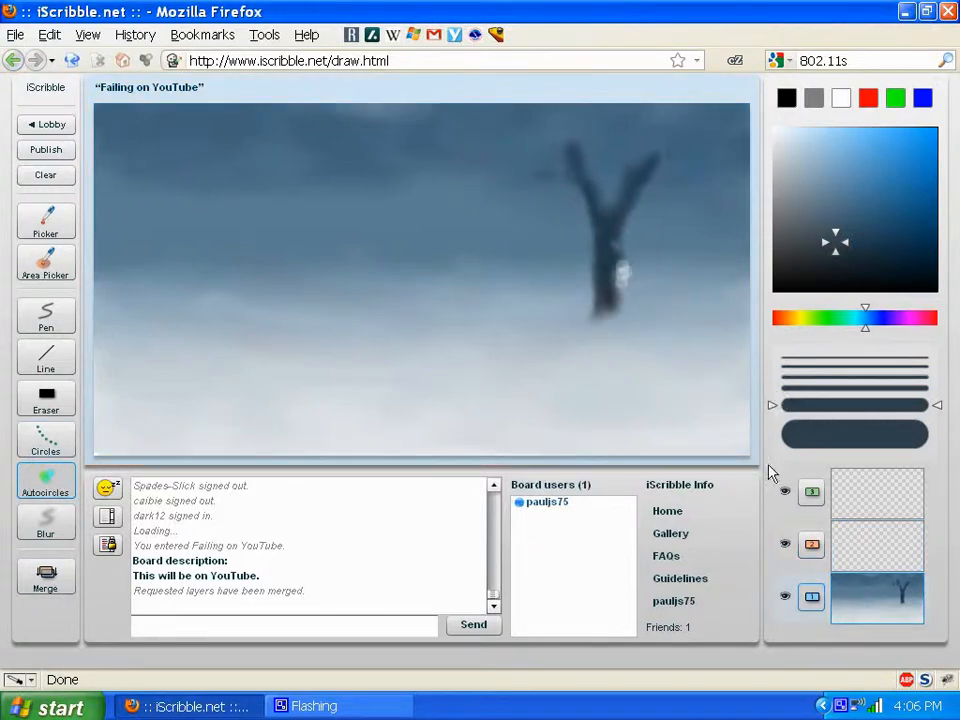
pyautogui.click(836, 526)
pyautogui.press('e')
pyautogui.moveTo(622, 279); pyautogui.dragTo(627, 281)
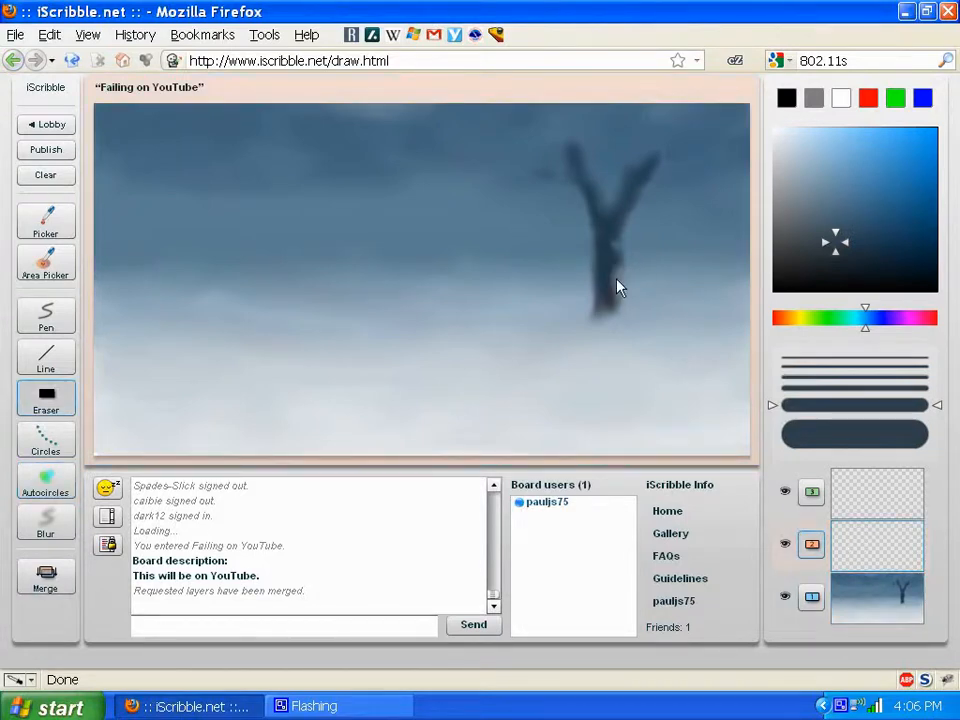
# Retouch the tree on layer 1, cleaning up its base with sampled pale blue-grey and highlighting the trunk with a sampled mid blue using Circles.
pyautogui.click(857, 611)
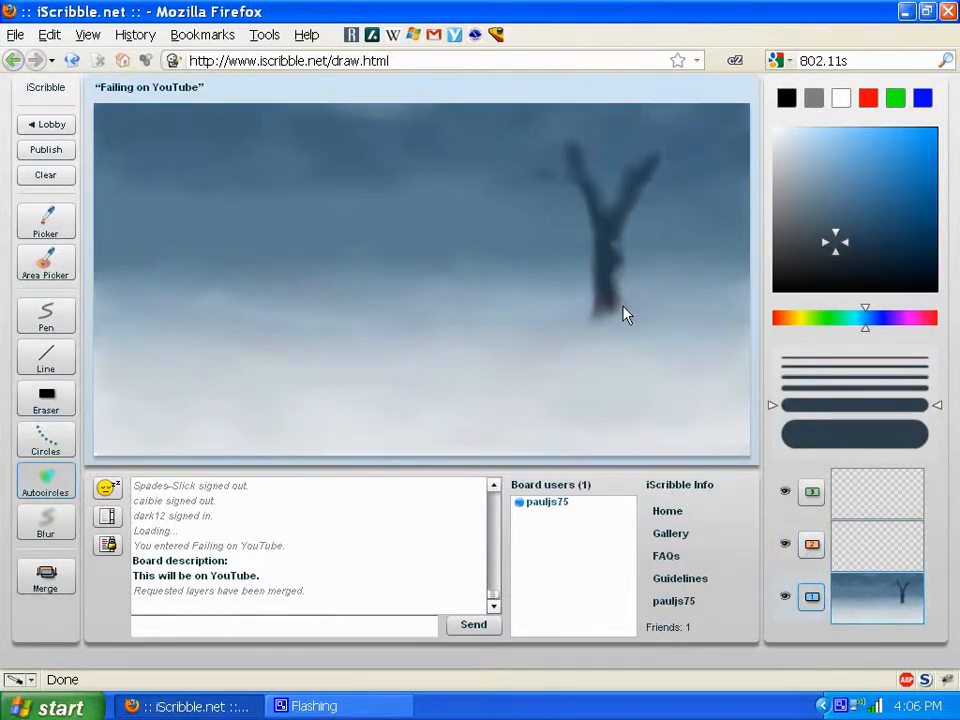
pyautogui.moveTo(257, 403); pyautogui.dragTo(267, 401)
pyautogui.keyDown('alt'); pyautogui.click(611, 339); pyautogui.keyUp('alt')
pyautogui.click(44, 442)
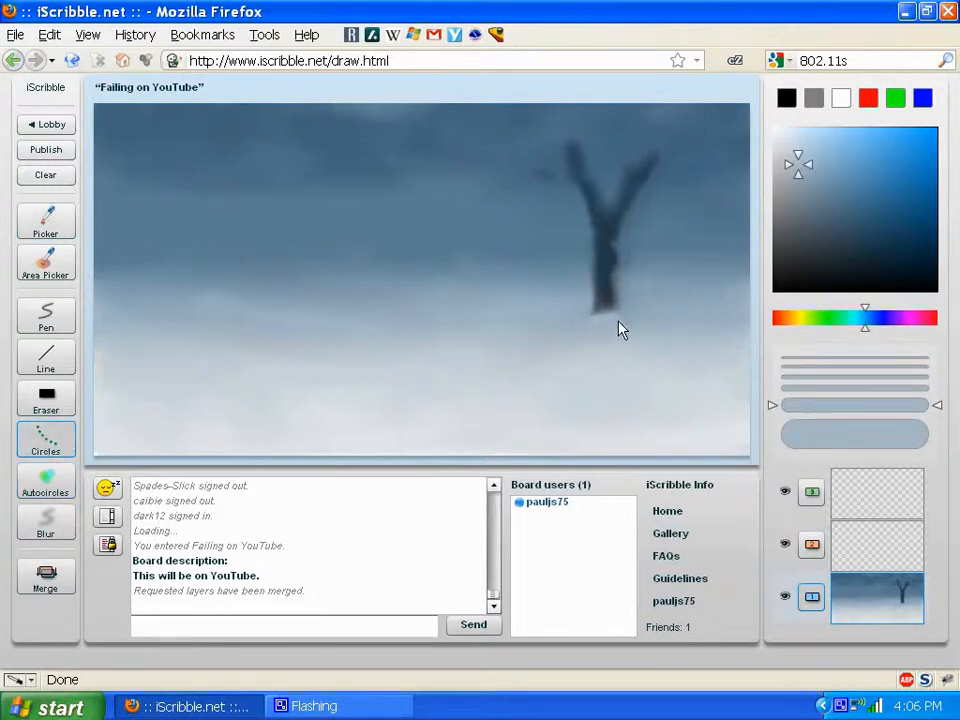
pyautogui.keyDown('alt'); pyautogui.click(580, 328); pyautogui.keyUp('alt')
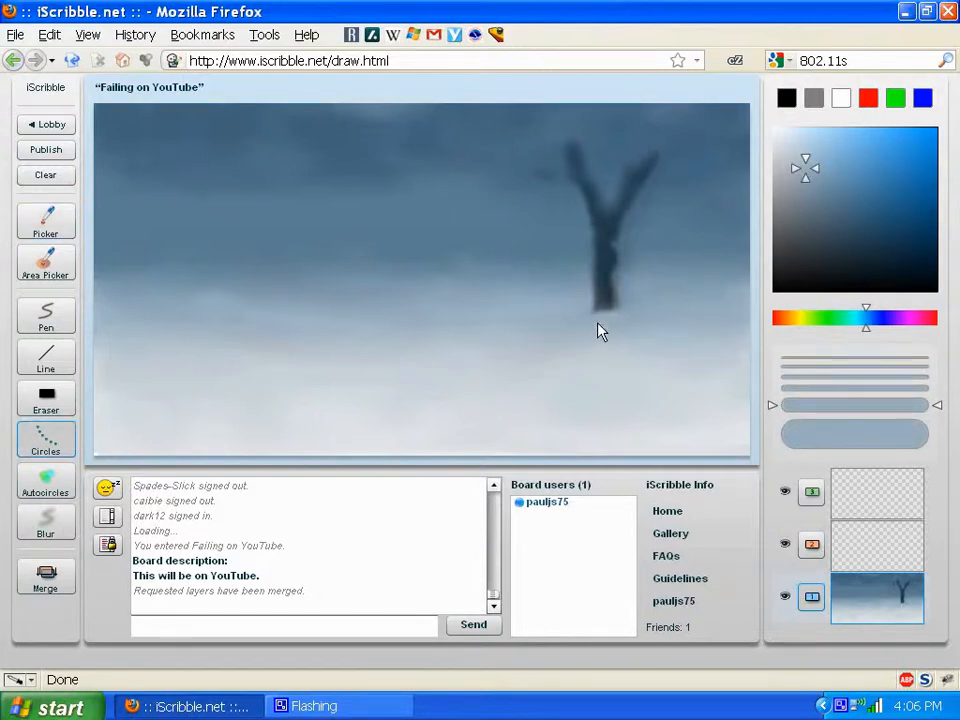
pyautogui.hotkey('ctrl', 'shift')
pyautogui.keyDown('ctrl'); pyautogui.keyDown('shift'); pyautogui.click(592, 265); pyautogui.keyUp('shift'); pyautogui.keyUp('ctrl')
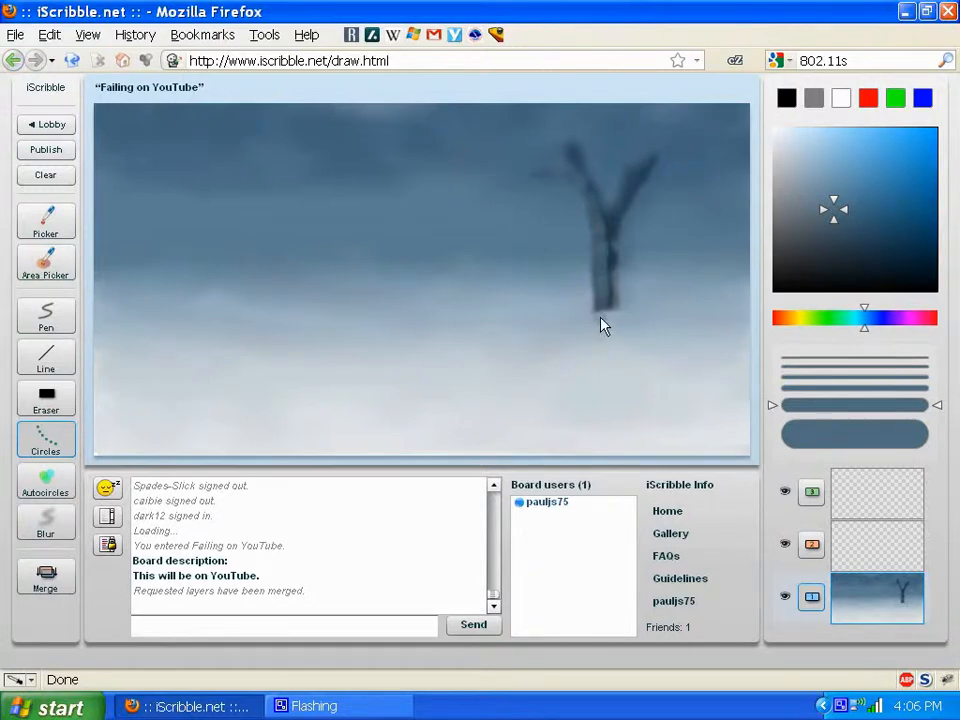
# Paint a thin blue-grey ground shadow on both sides of the tree's base with Circles, and blend it into the snow with Autocircles.
pyautogui.press('i')
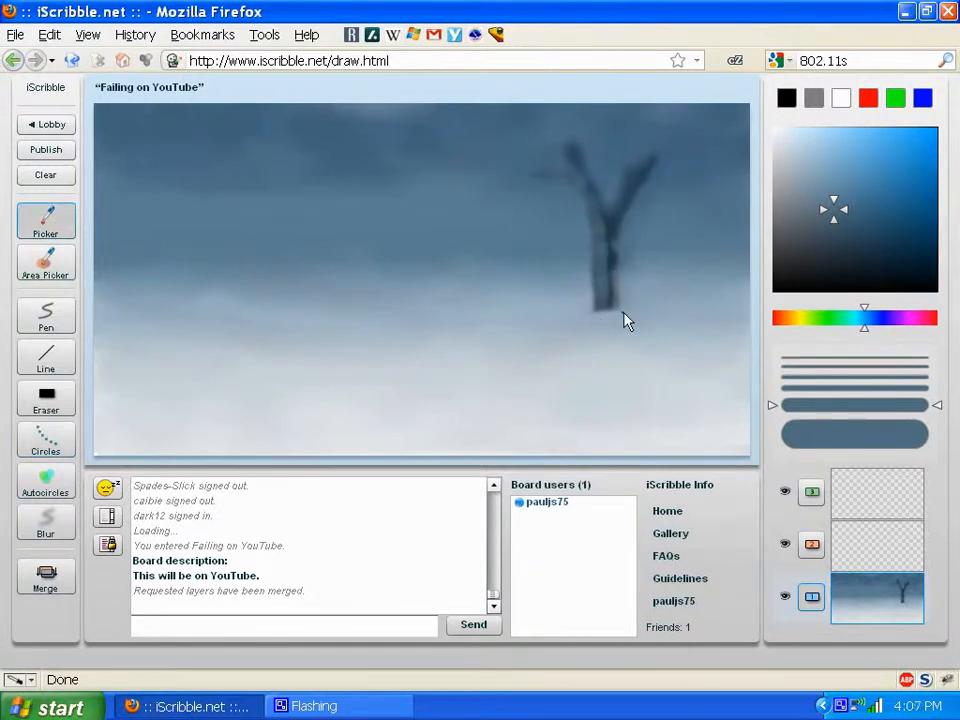
pyautogui.click(625, 307)
pyautogui.moveTo(821, 208); pyautogui.dragTo(817, 193)
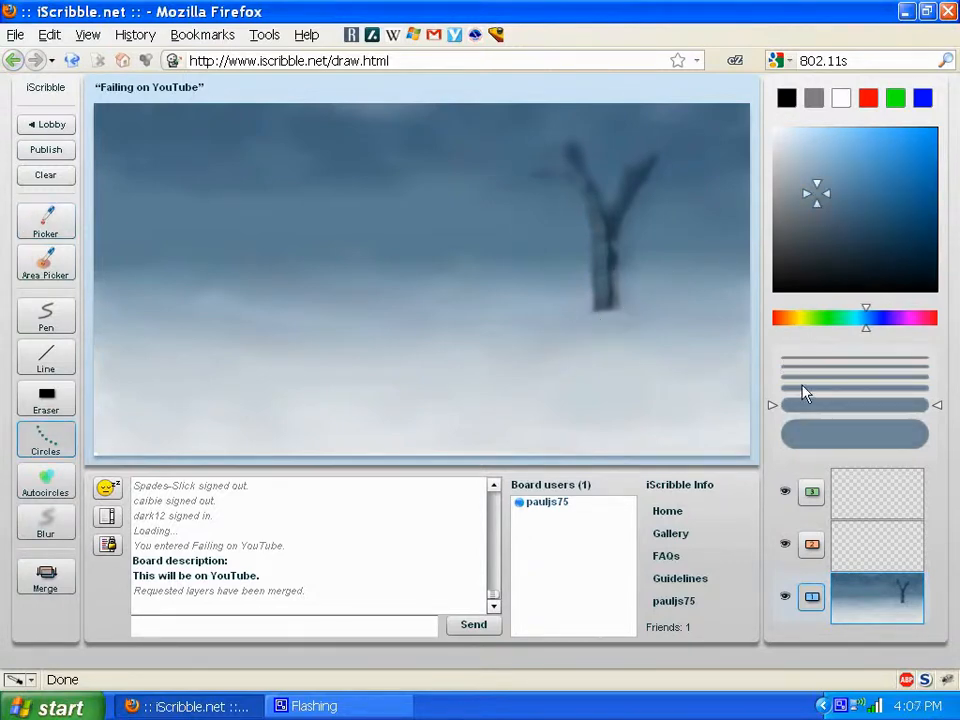
pyautogui.click(803, 388)
pyautogui.moveTo(627, 318)
pyautogui.mouseDown()
pyautogui.moveTo(652, 319)
pyautogui.moveTo(567, 313)
pyautogui.mouseUp()
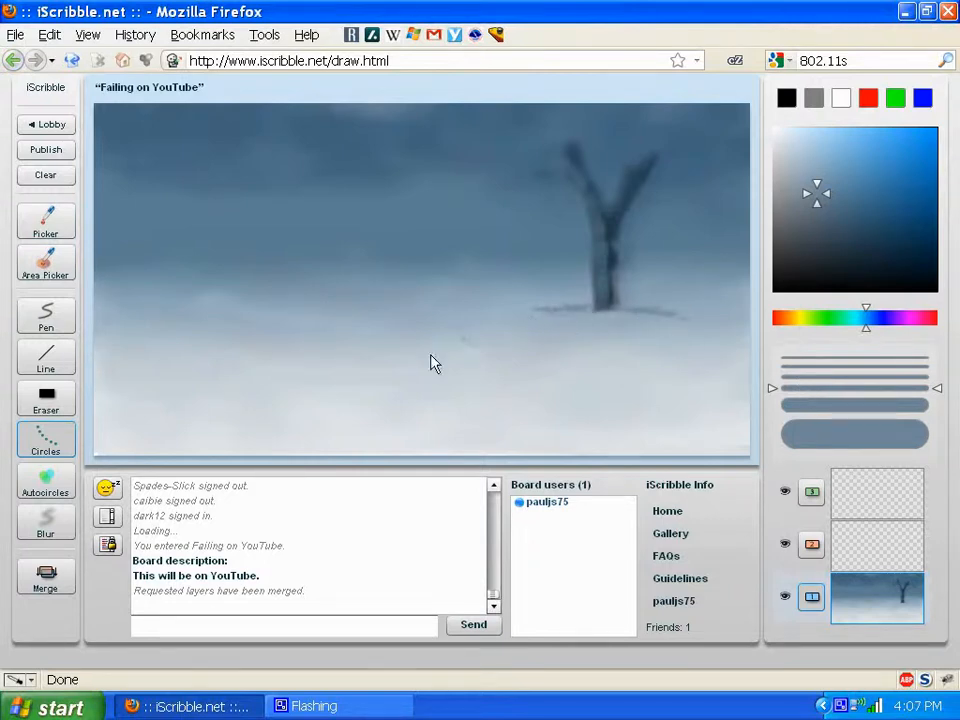
pyautogui.click(40, 484)
pyautogui.click(809, 411)
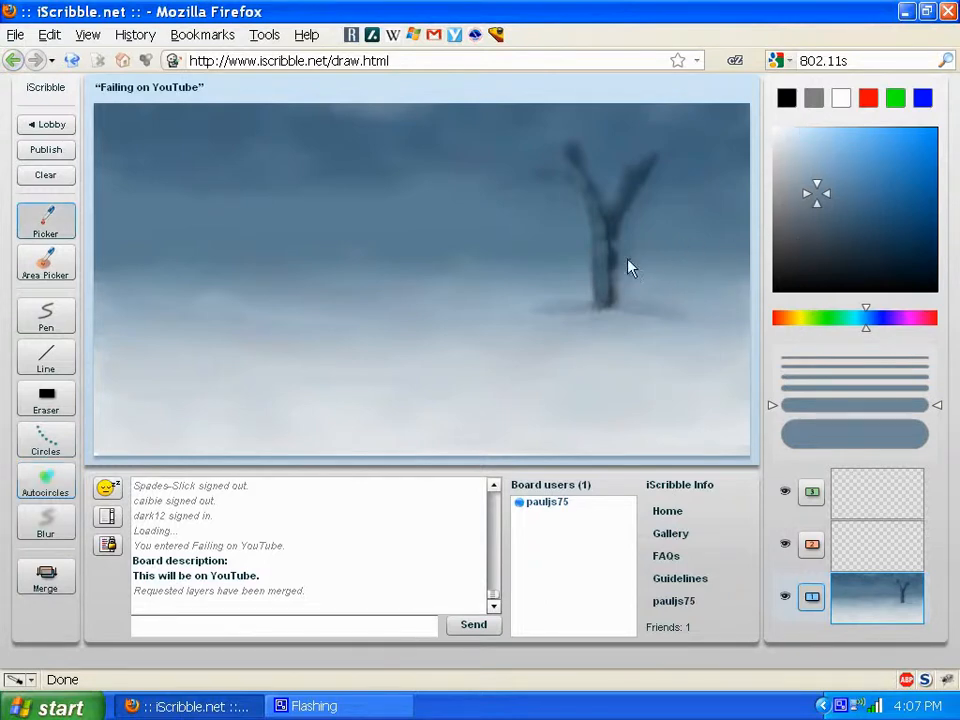
# Sample the trunk's dark blue and draw a second bare tree with branches on the canvas's left side using the Line tool.
pyautogui.keyDown('alt'); pyautogui.click(610, 278); pyautogui.keyUp('alt')
pyautogui.click(45, 358)
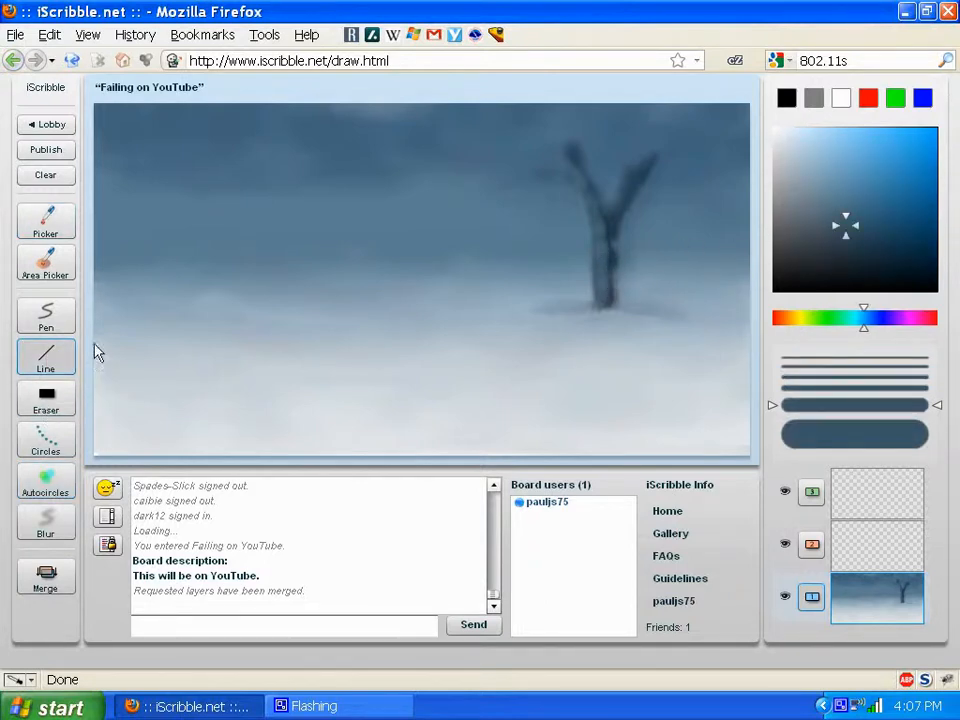
pyautogui.click(806, 390)
pyautogui.moveTo(195, 378)
pyautogui.mouseDown()
pyautogui.moveTo(154, 272)
pyautogui.moveTo(175, 229)
pyautogui.mouseUp()
pyautogui.moveTo(186, 281); pyautogui.dragTo(206, 381)
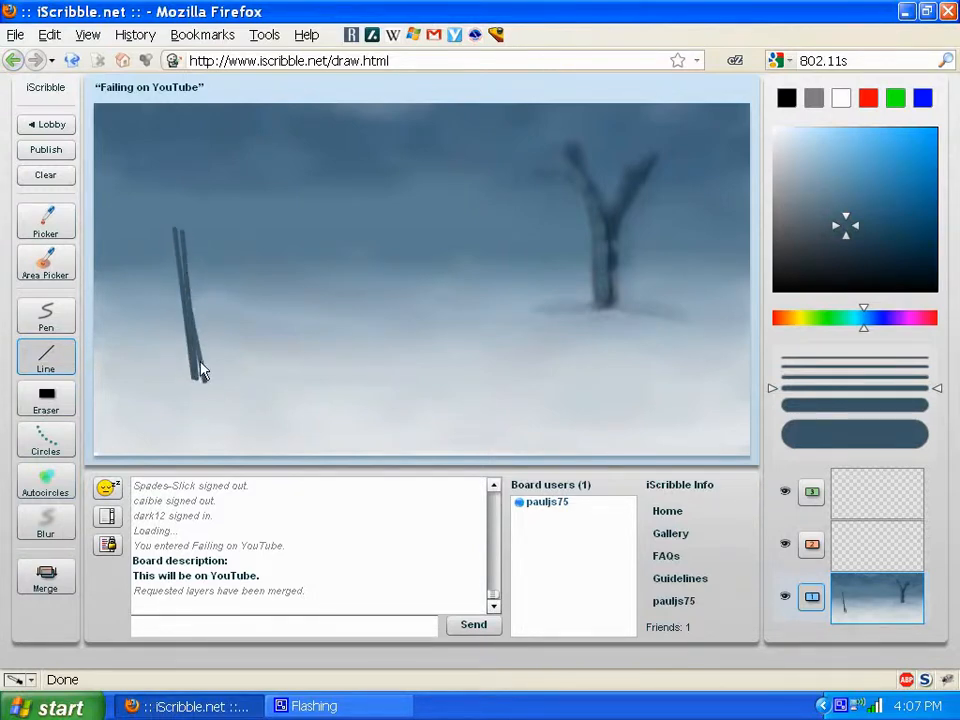
pyautogui.moveTo(203, 297); pyautogui.dragTo(237, 235)
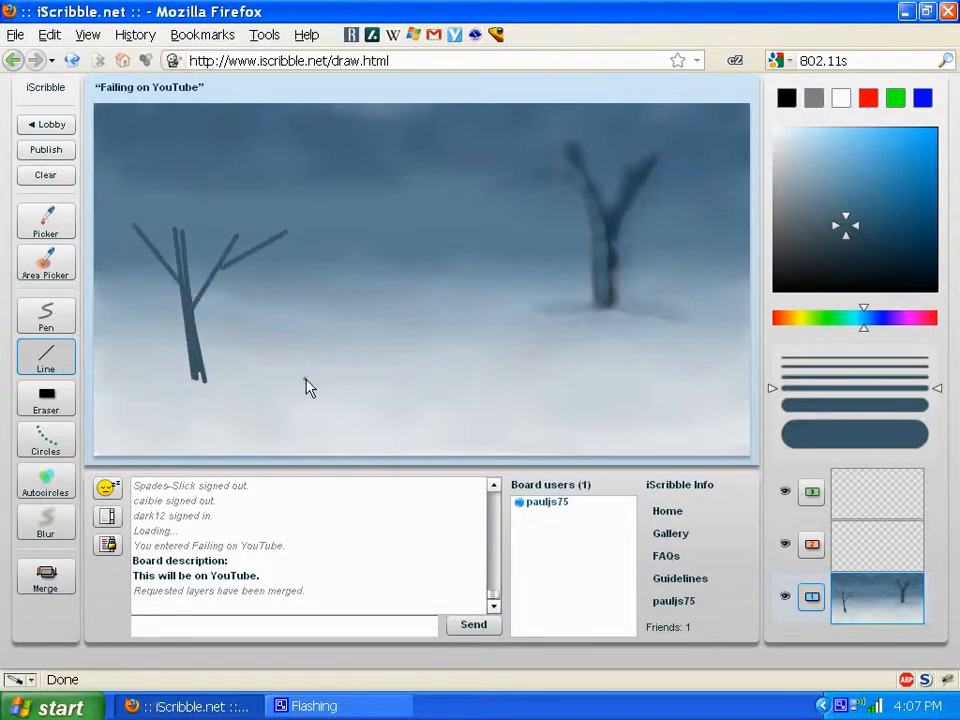
# Sample the pale snow colour and paint it over the left tree's lower trunk using Circles with a wider brush.
pyautogui.press('i')
pyautogui.click(213, 396)
pyautogui.press('l')
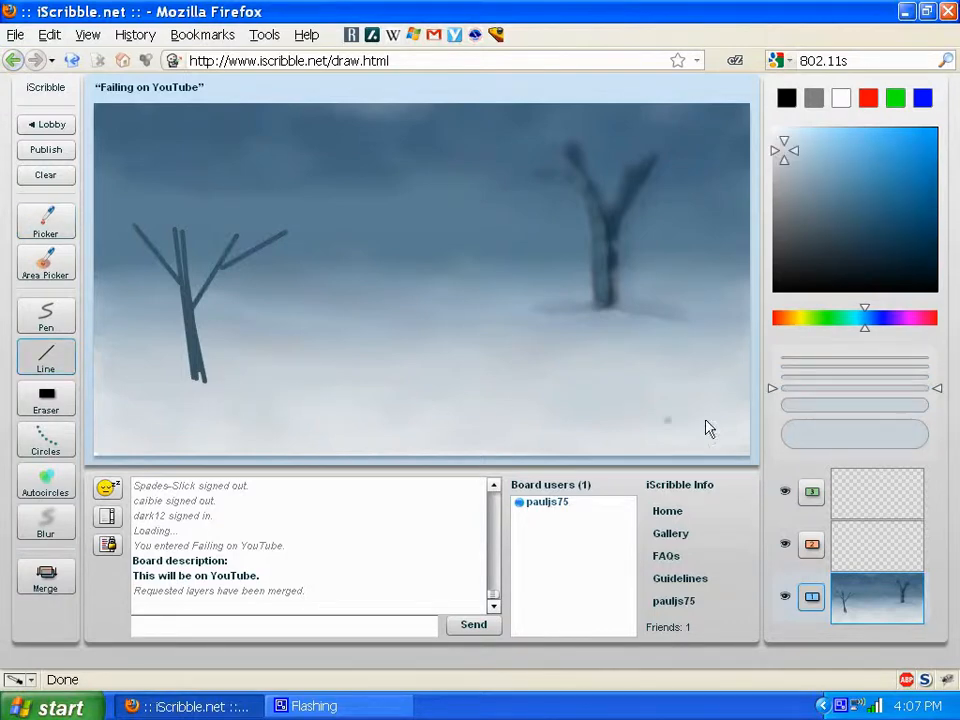
pyautogui.click(804, 408)
pyautogui.click(50, 440)
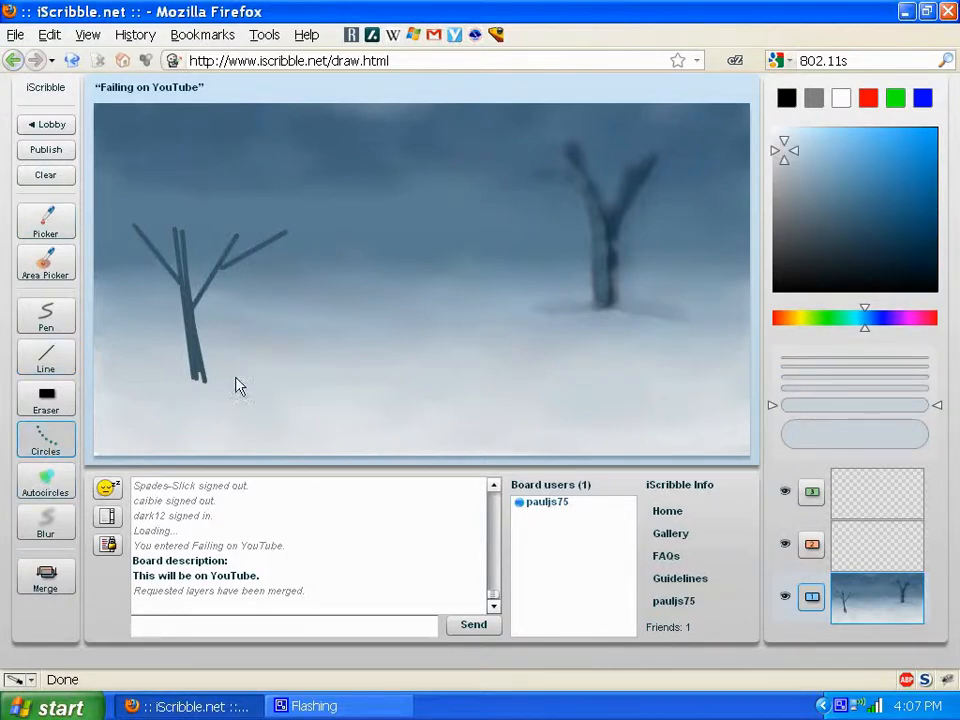
pyautogui.moveTo(202, 373); pyautogui.dragTo(190, 345)
# Sample the blue-grey near the horizon and paint a thin band of mist across the right tree's trunk with a narrower brush.
pyautogui.press('i')
pyautogui.click(649, 279)
pyautogui.click(785, 387)
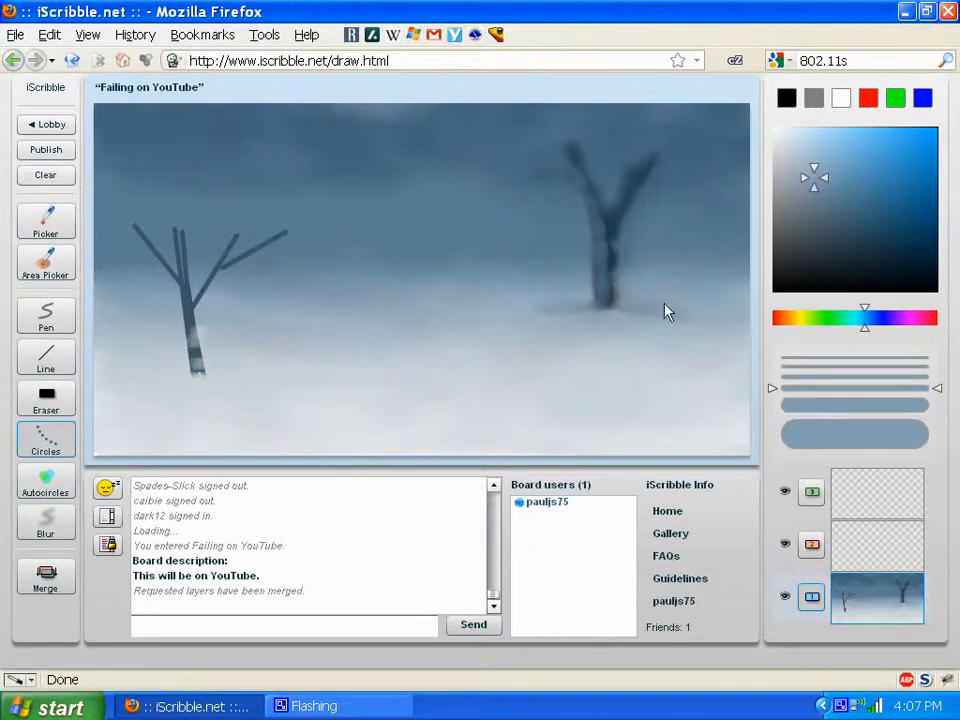
pyautogui.moveTo(612, 272)
pyautogui.mouseDown()
pyautogui.moveTo(621, 274)
pyautogui.moveTo(594, 272)
pyautogui.mouseUp()
# Sample the pale blue-grey at the left tree's trunk and blend its base into the snow with wider Autocircles strokes.
pyautogui.press('i')
pyautogui.click(191, 349)
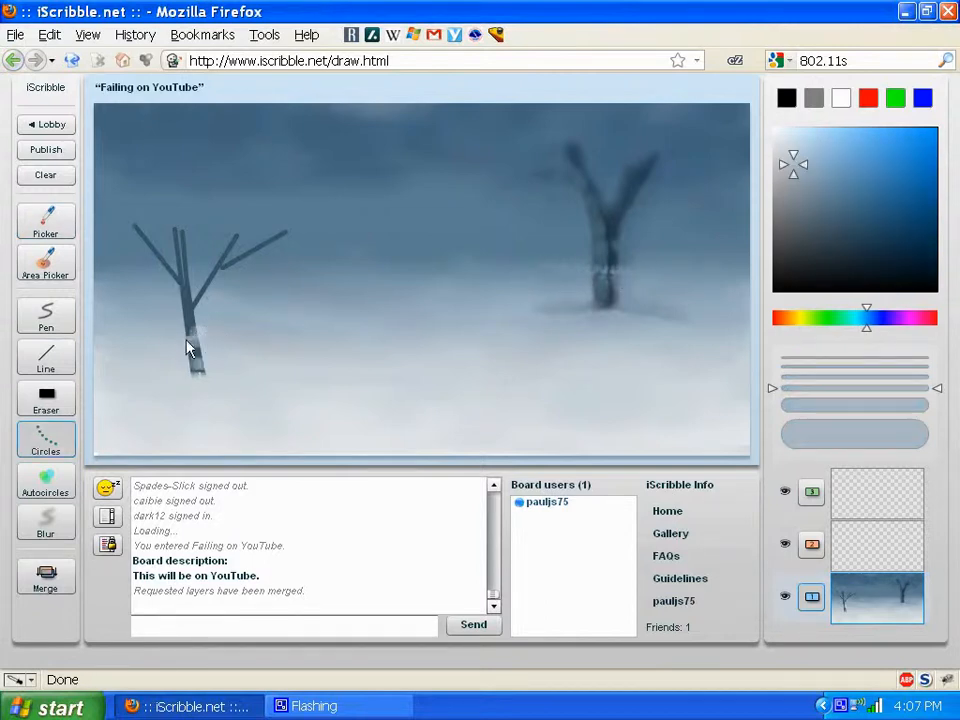
pyautogui.click(806, 404)
pyautogui.click(46, 482)
pyautogui.moveTo(220, 381)
pyautogui.mouseDown()
pyautogui.moveTo(167, 369)
pyautogui.moveTo(216, 382)
pyautogui.moveTo(145, 372)
pyautogui.moveTo(238, 336)
pyautogui.moveTo(164, 348)
pyautogui.moveTo(219, 330)
pyautogui.moveTo(172, 322)
pyautogui.moveTo(189, 350)
pyautogui.moveTo(240, 353)
pyautogui.mouseUp()
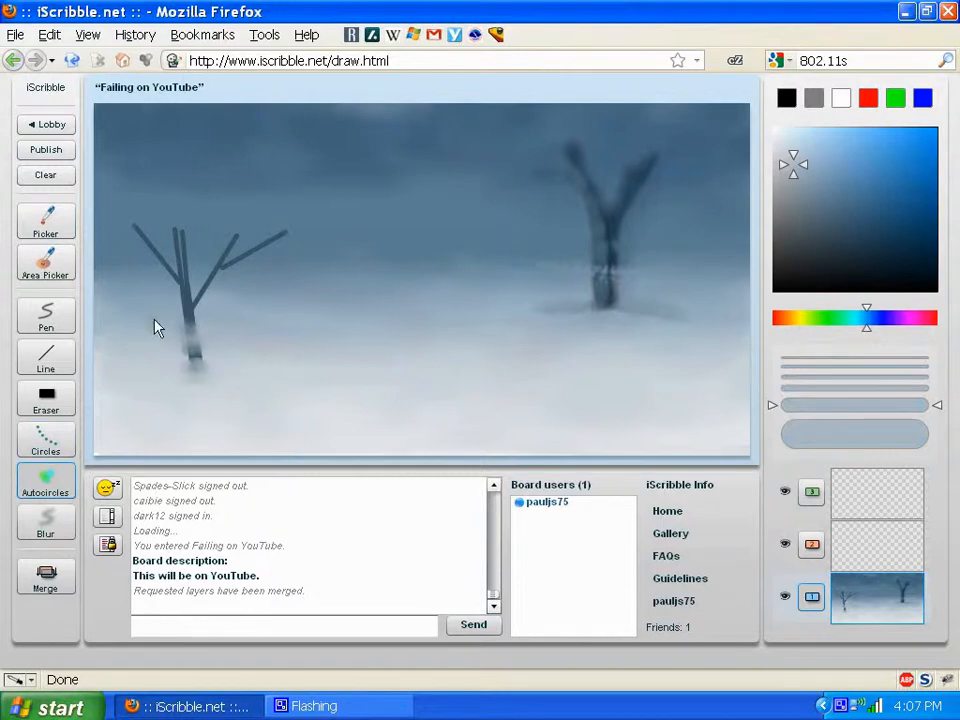
# Sample the light horizon blue and paint horizontal mist bands across both trees' trunks with Circles.
pyautogui.keyDown('alt'); pyautogui.click(230, 292); pyautogui.keyUp('alt')
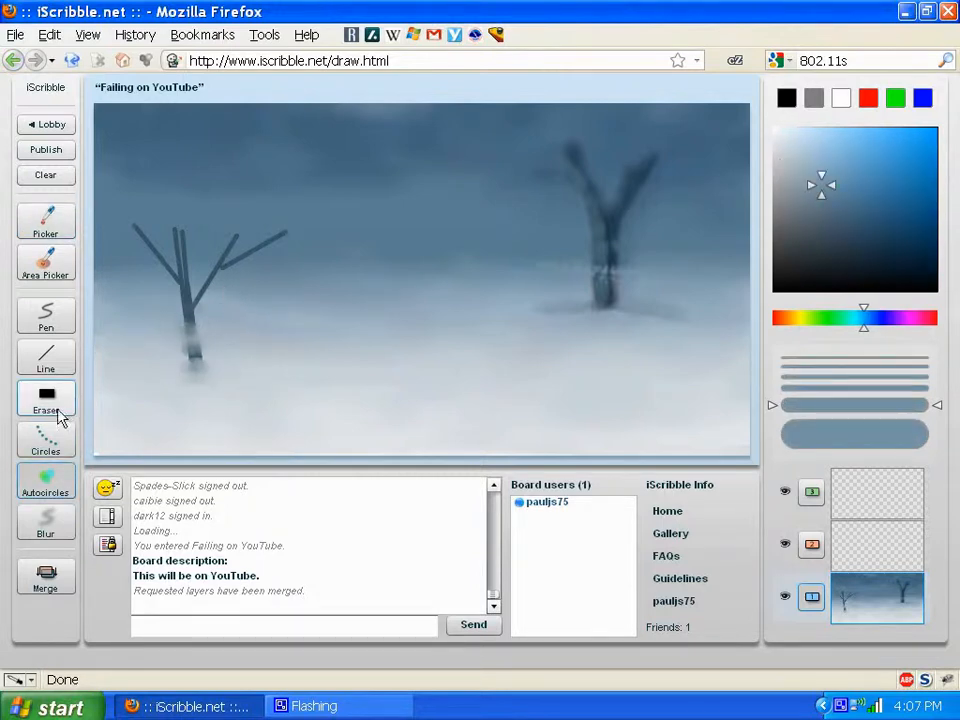
pyautogui.click(46, 437)
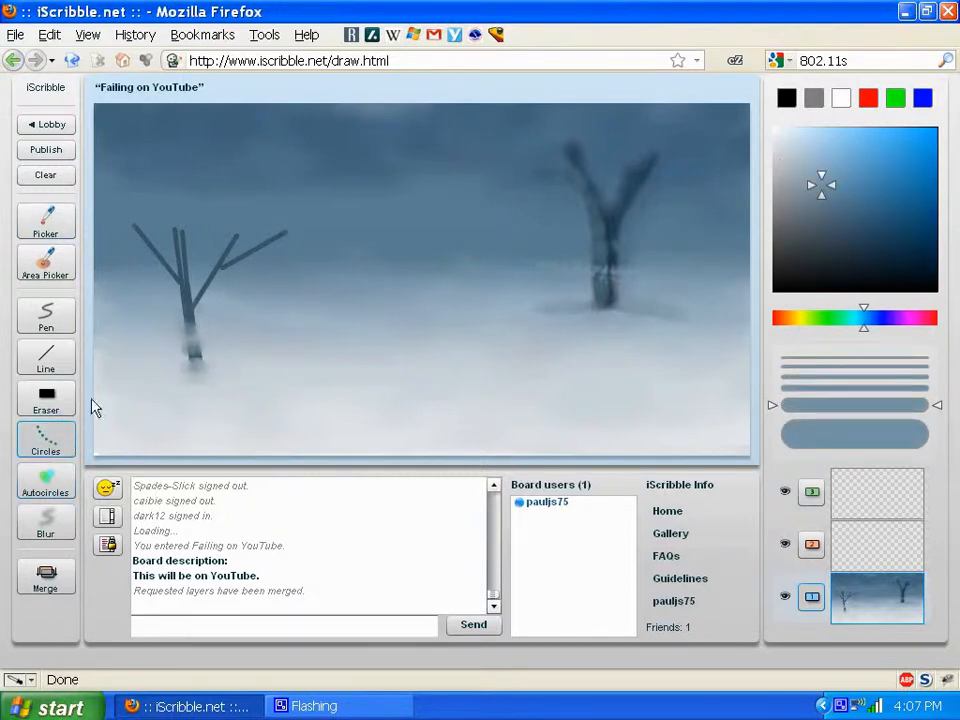
pyautogui.keyDown('alt'); pyautogui.click(225, 305); pyautogui.keyUp('alt')
pyautogui.moveTo(145, 298)
pyautogui.mouseDown()
pyautogui.moveTo(280, 300)
pyautogui.moveTo(132, 300)
pyautogui.moveTo(208, 291)
pyautogui.mouseUp()
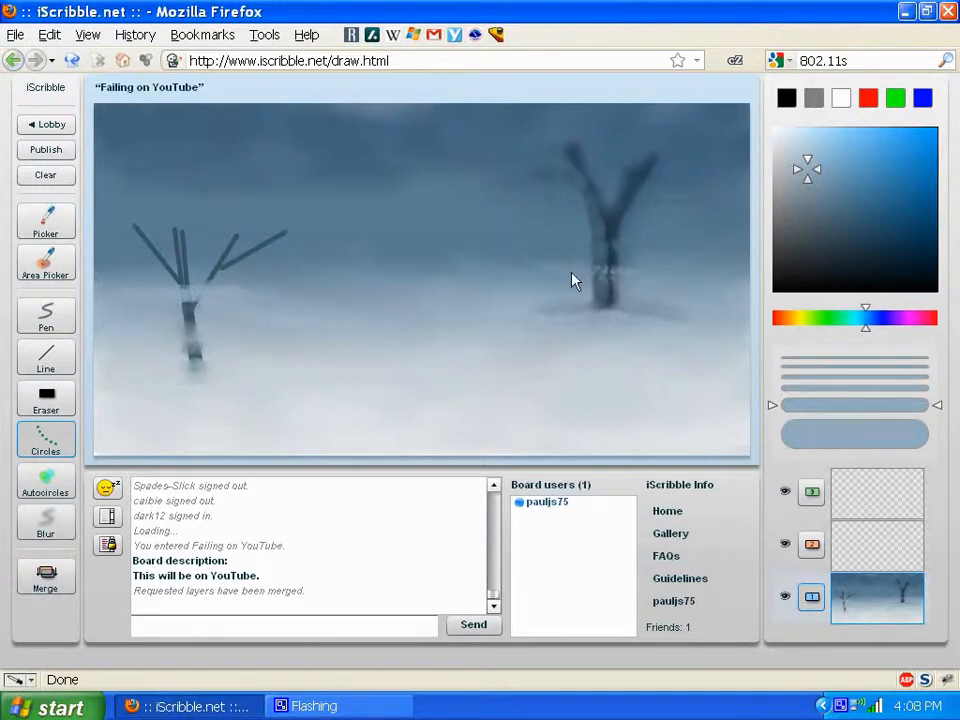
pyautogui.moveTo(571, 281)
pyautogui.mouseDown()
pyautogui.moveTo(750, 286)
pyautogui.moveTo(512, 257)
pyautogui.moveTo(591, 261)
pyautogui.mouseUp()
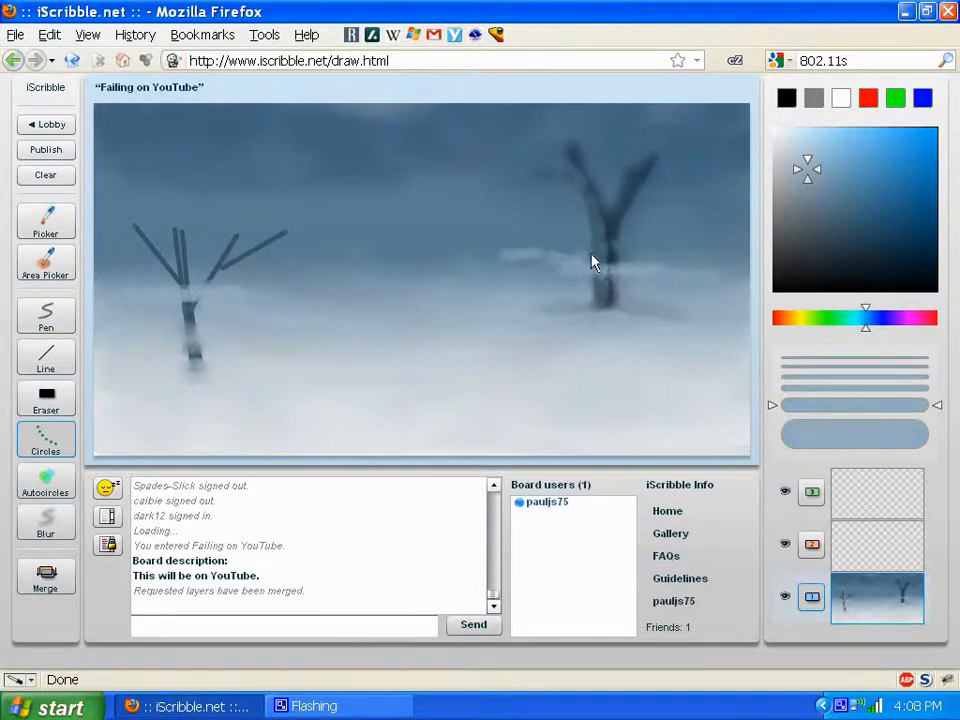
# Sample the mid blue near the right tree's fork, paint over its right branch, and soften both trees and the mist with Autocircles.
pyautogui.keyDown('alt'); pyautogui.click(626, 208); pyautogui.keyUp('alt')
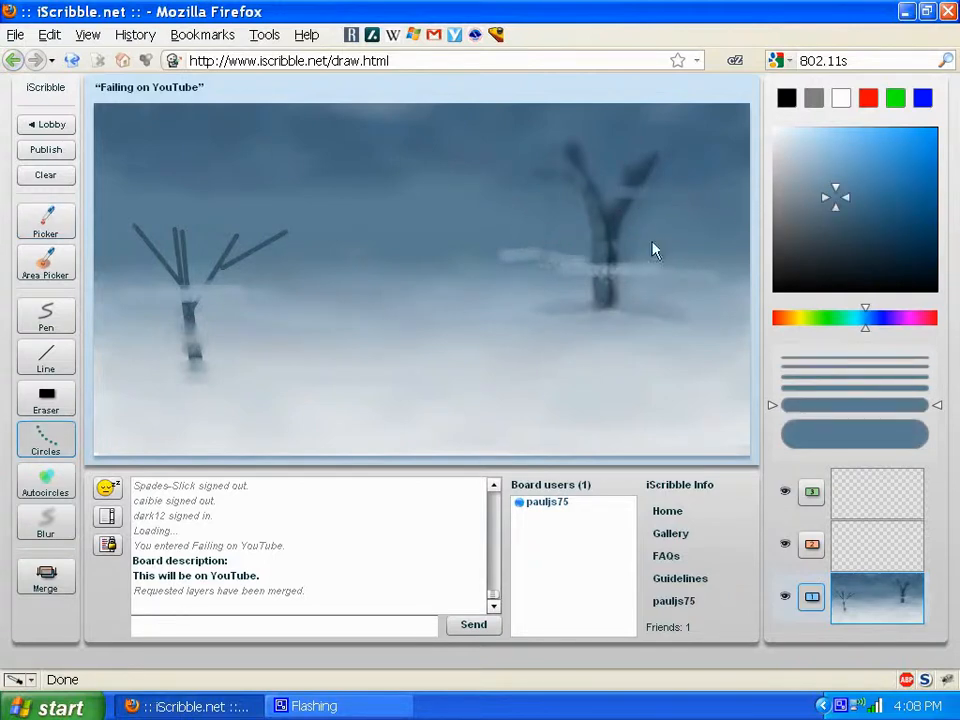
pyautogui.click(46, 480)
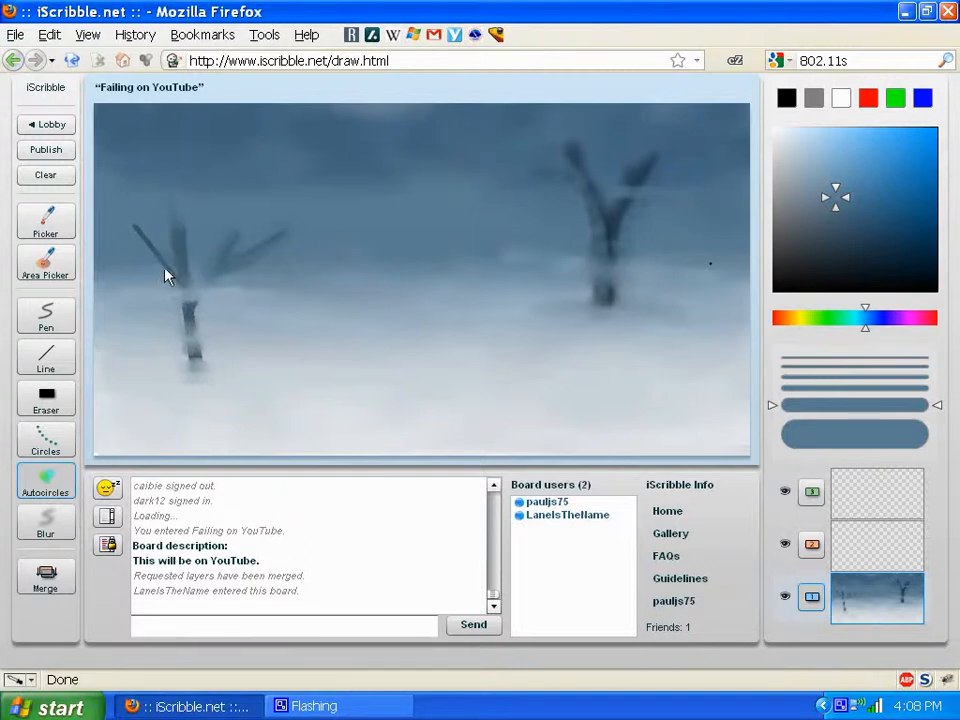
pyautogui.moveTo(158, 255); pyautogui.dragTo(133, 221)
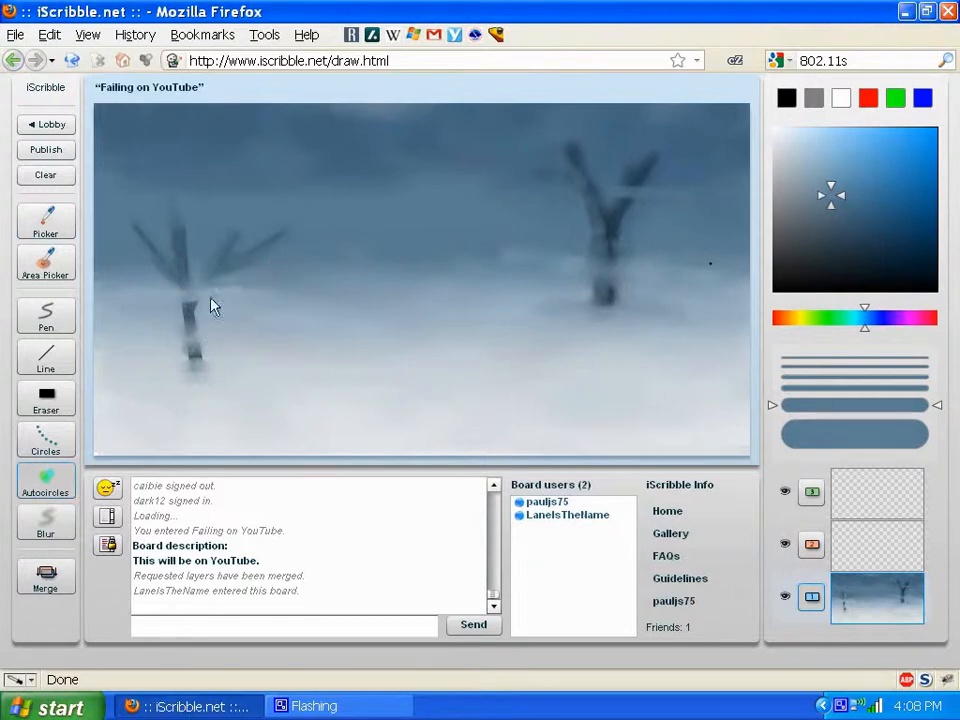
pyautogui.click(46, 437)
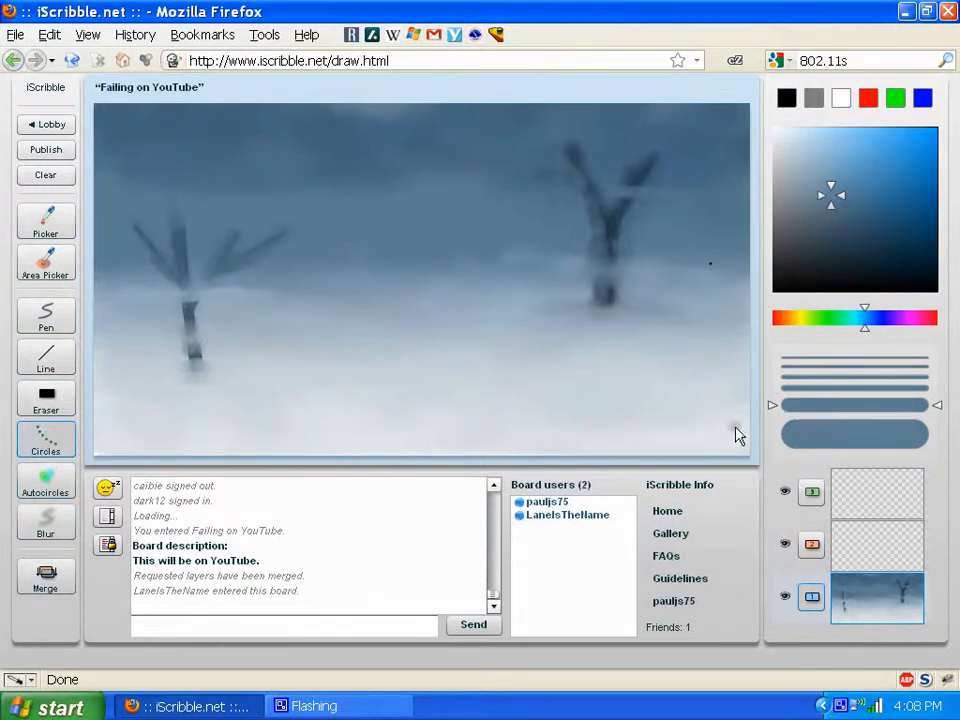
# Send the chat message "Hello." to the board.
pyautogui.click(221, 628)
pyautogui.write('Hello')
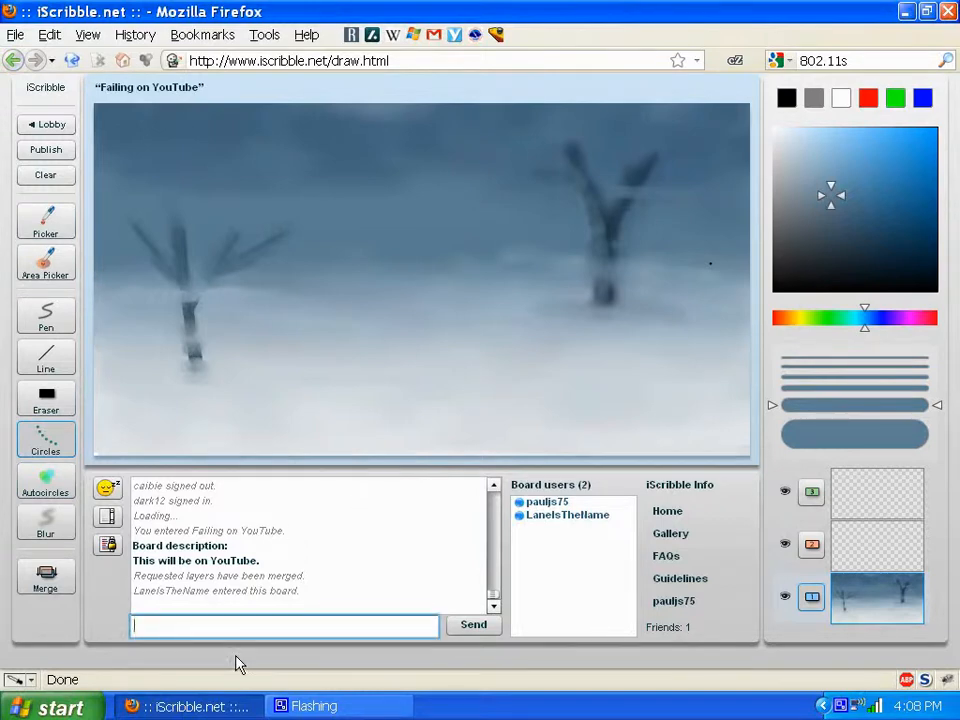
pyautogui.press('Return')
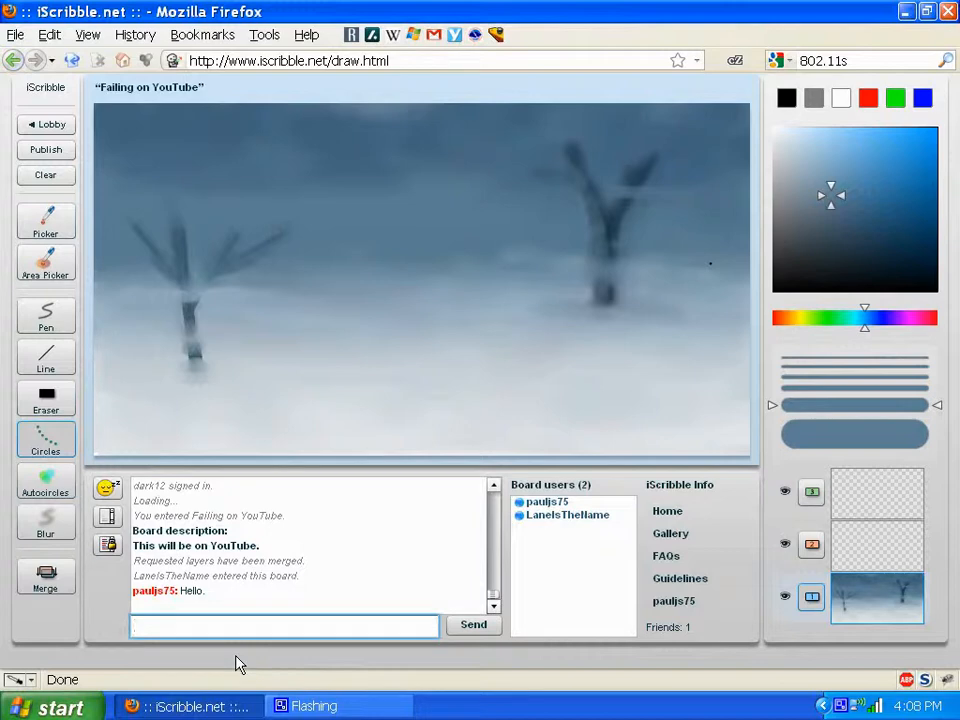
# Trim the tip of the left tree's outer right branch with Circles, sampling blues from the background around the tree.
pyautogui.press('ctrl')
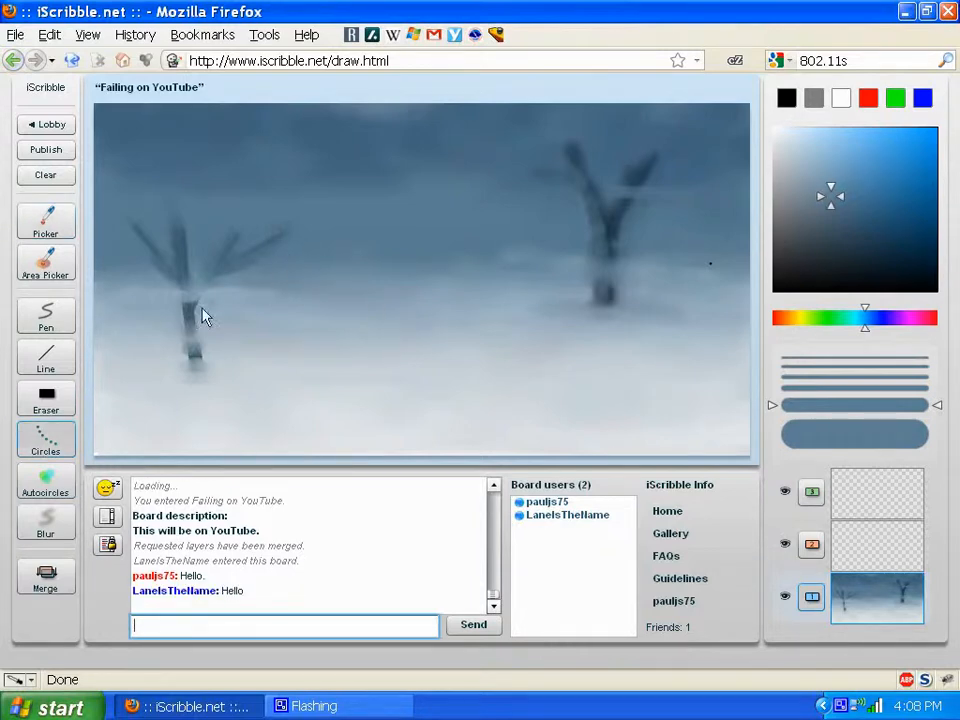
pyautogui.click(43, 434)
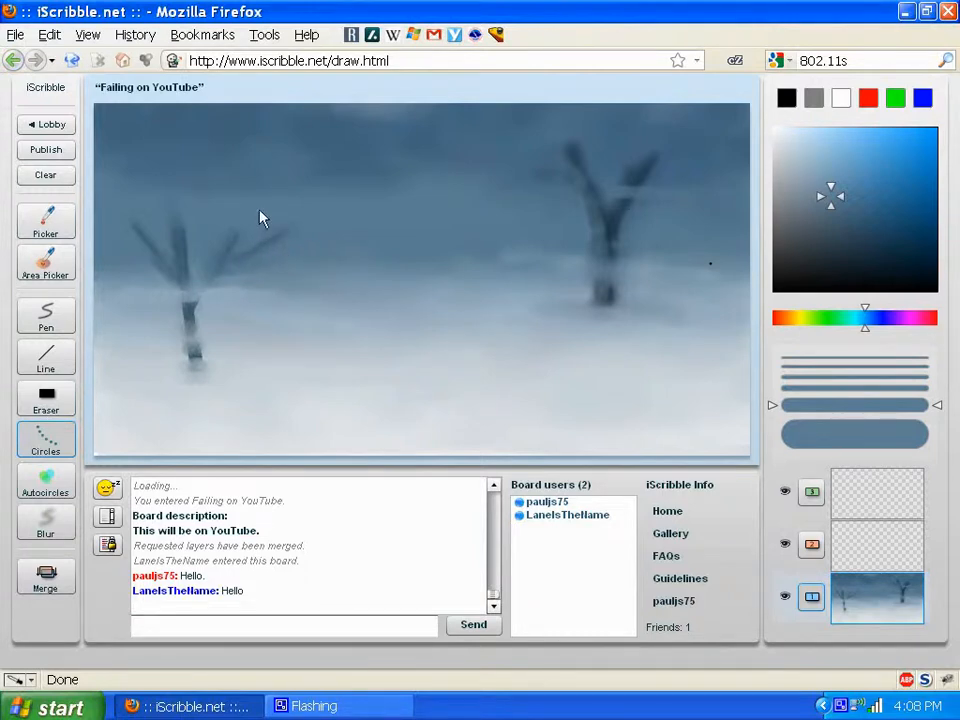
pyautogui.press('ctrl')
pyautogui.keyDown('ctrl'); pyautogui.click(250, 279); pyautogui.keyUp('ctrl')
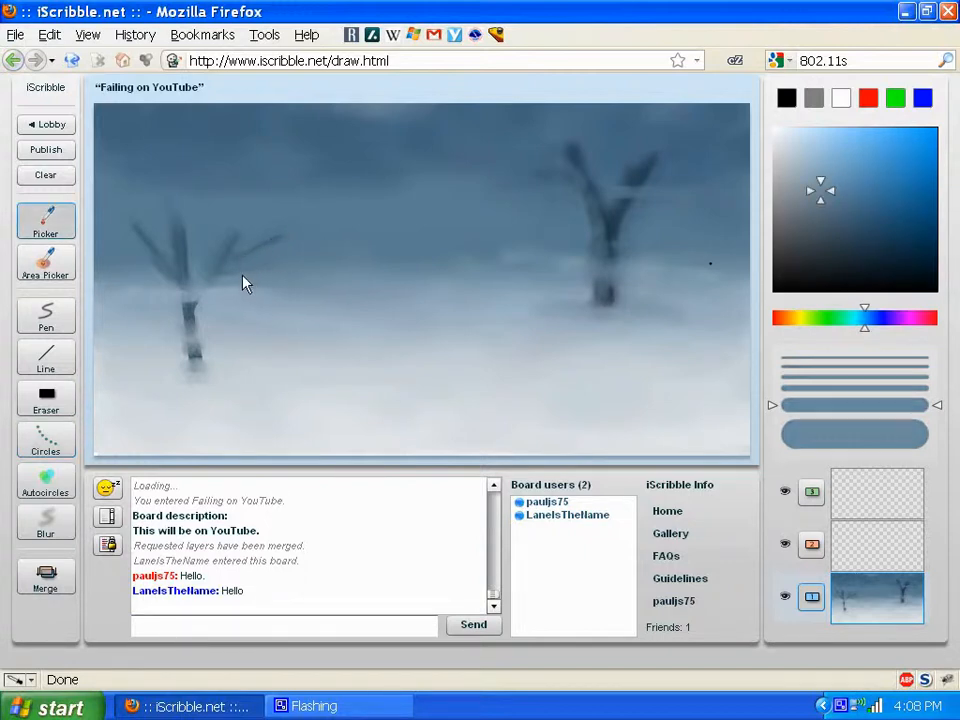
pyautogui.keyDown('ctrl'); pyautogui.click(137, 266); pyautogui.keyUp('ctrl')
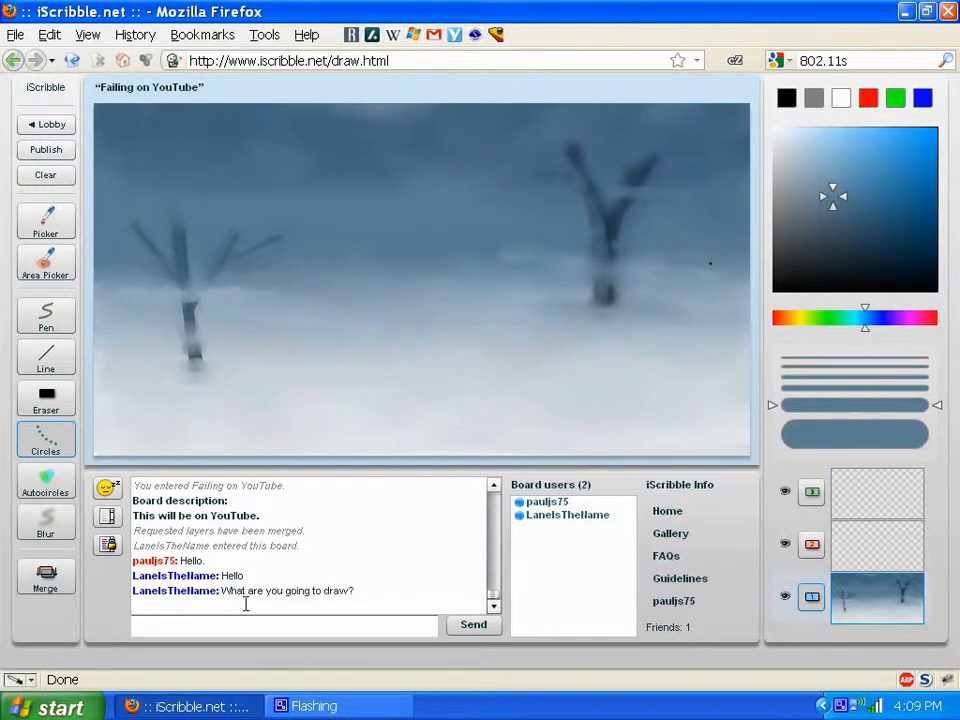
# Send the chat reply "Drawing some foggy scene, but I can change it.".
pyautogui.click(231, 630)
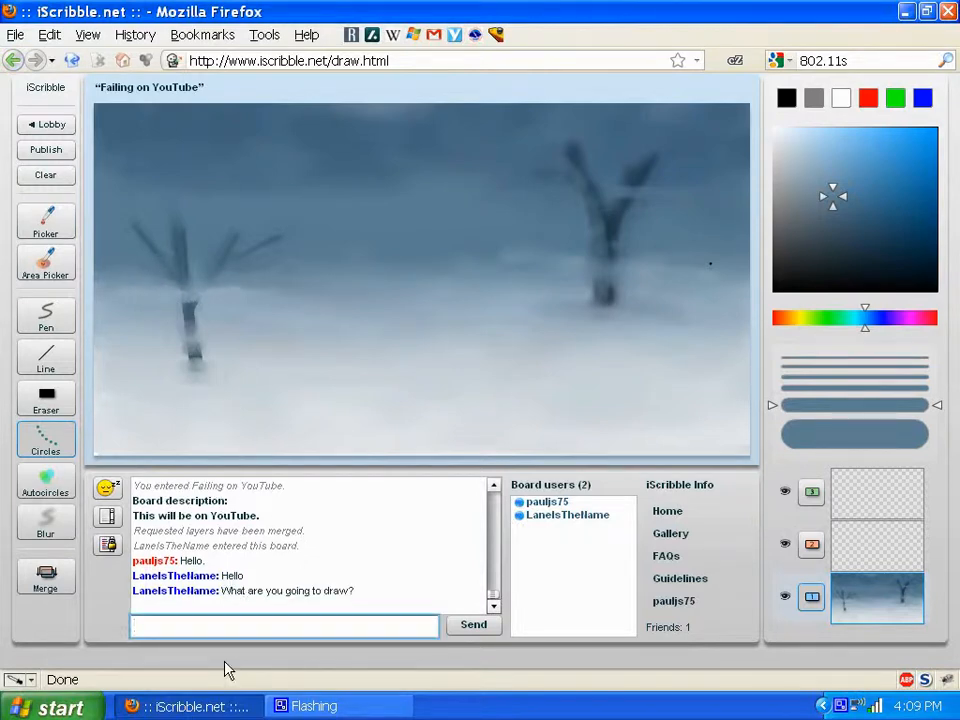
pyautogui.press('ctrl')
pyautogui.write('Drawing some toggy scene, but I')
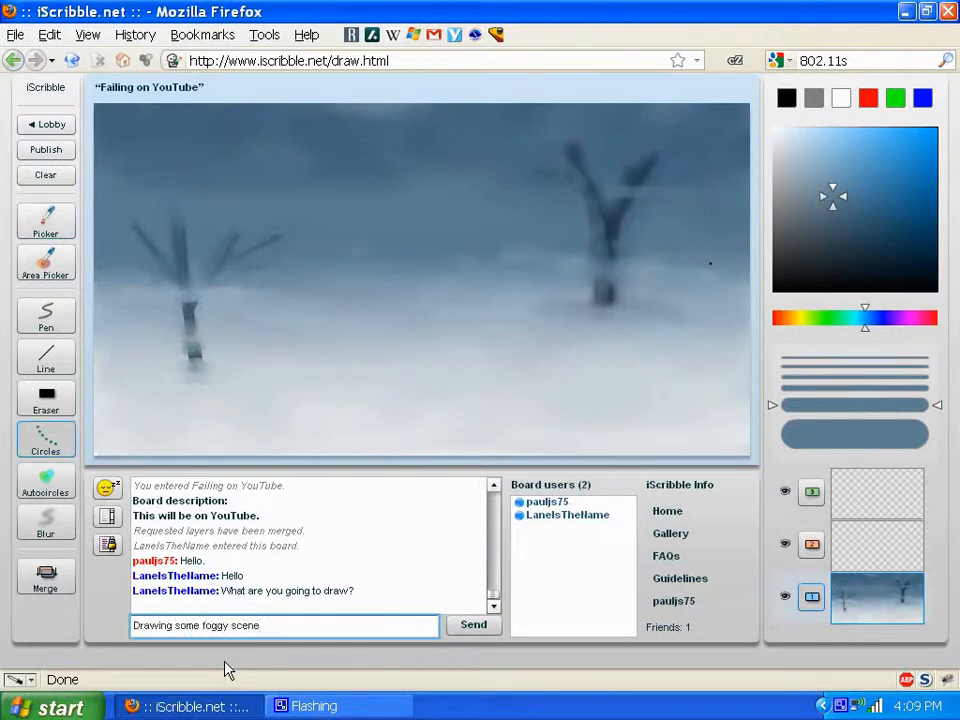
pyautogui.write(' can change it.')
pyautogui.press('Return')
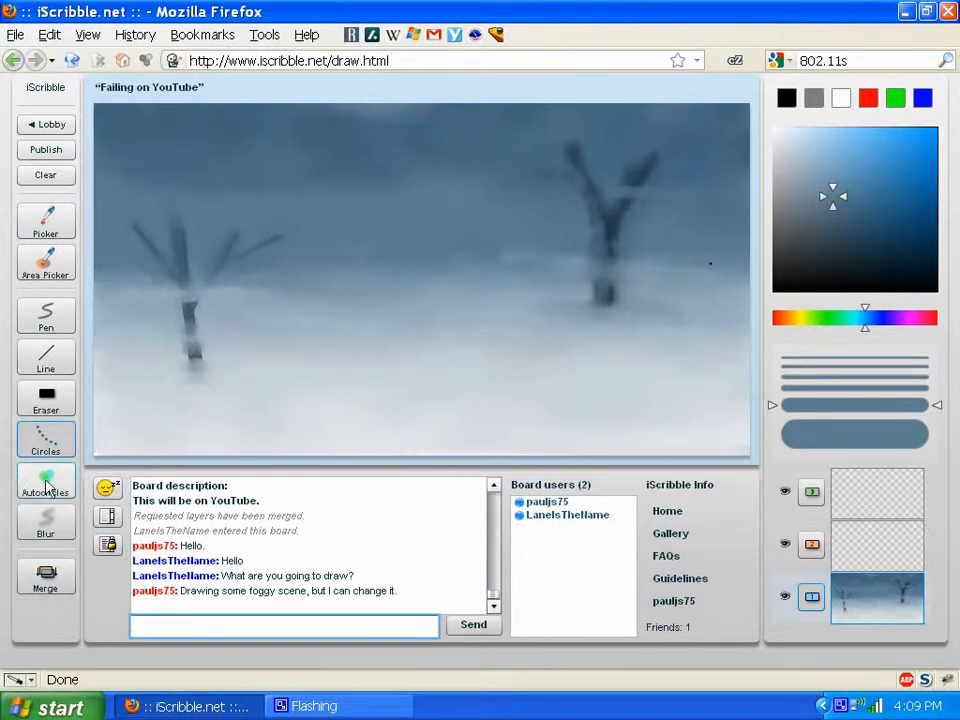
# Blur the left tree's lower trunk, and paint faint sampled grey-blue strokes on the snow beneath both trees with narrower Circles.
pyautogui.click(42, 520)
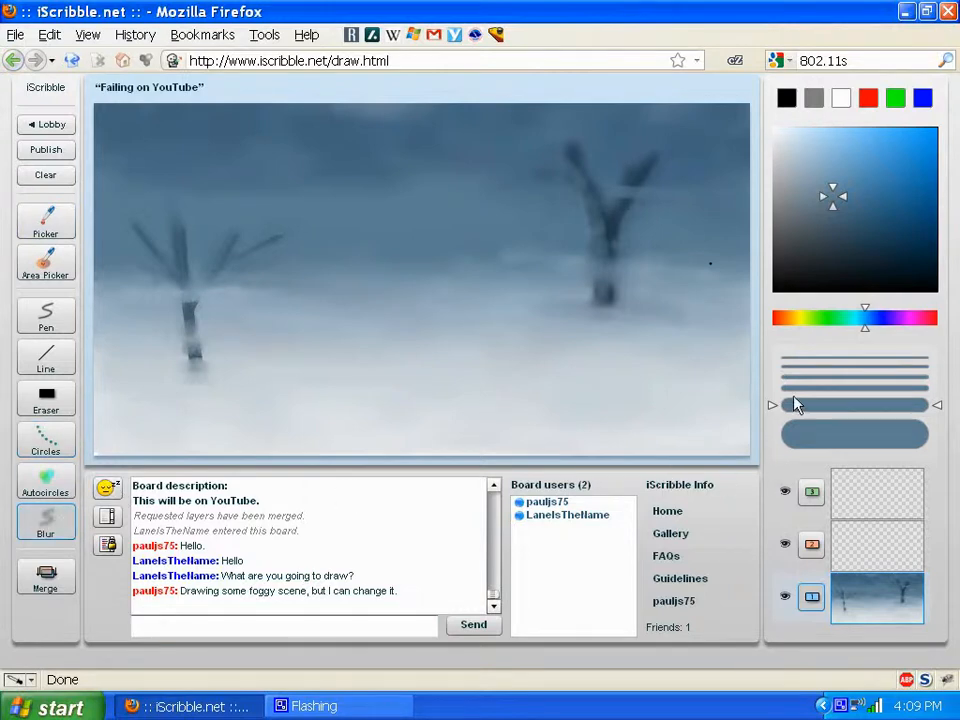
pyautogui.moveTo(195, 388)
pyautogui.mouseDown()
pyautogui.moveTo(215, 346)
pyautogui.moveTo(175, 338)
pyautogui.moveTo(218, 332)
pyautogui.mouseUp()
pyautogui.keyDown('ctrl'); pyautogui.click(197, 368); pyautogui.keyUp('ctrl')
pyautogui.click(50, 446)
pyautogui.click(778, 388)
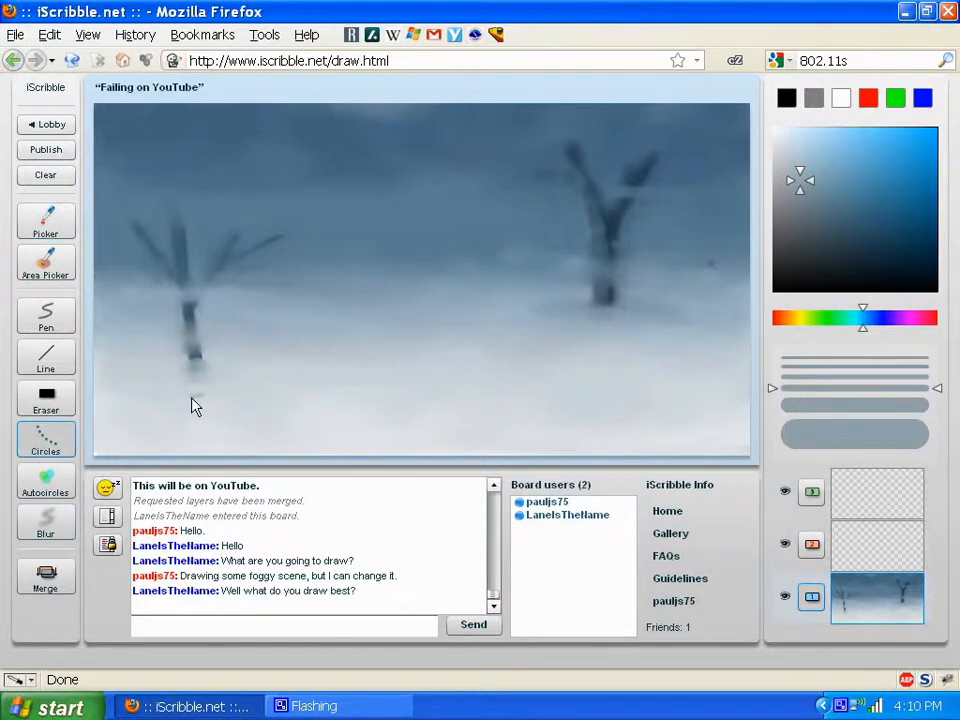
pyautogui.moveTo(191, 401); pyautogui.dragTo(199, 412)
# Blend the strokes beneath both trees into the snow with Autocircles, and soften the right tree's right branch.
pyautogui.click(55, 488)
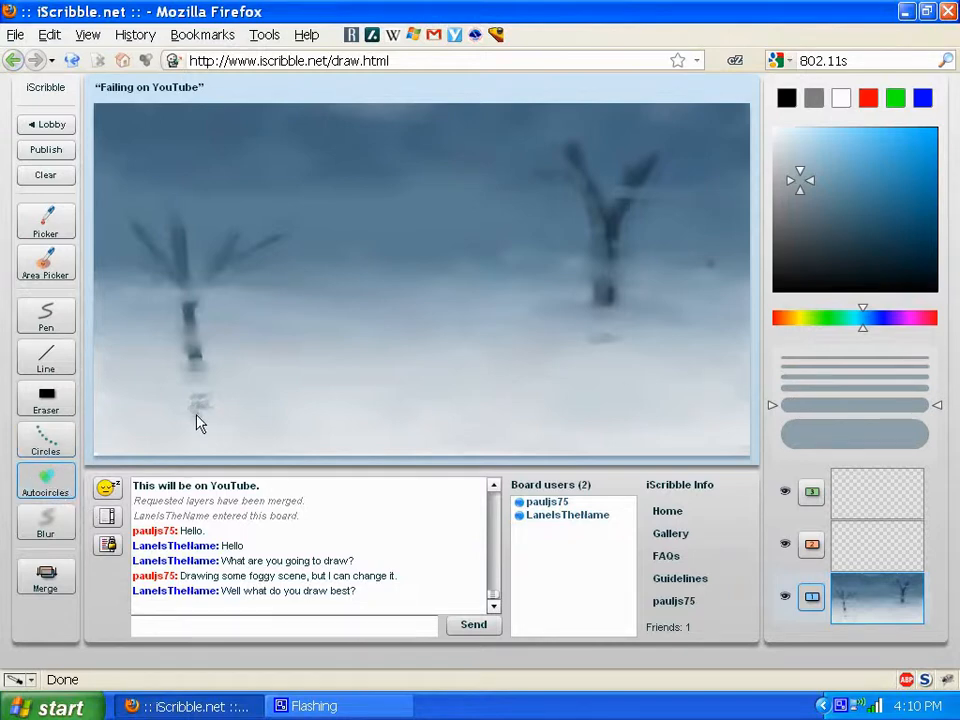
pyautogui.moveTo(207, 398); pyautogui.dragTo(199, 423)
pyautogui.moveTo(620, 203)
pyautogui.mouseDown()
pyautogui.moveTo(622, 172)
pyautogui.moveTo(668, 165)
pyautogui.mouseUp()
# Sample the pale blue of the snow and paint thin mist streaks across both trees using Circles with a narrower brush.
pyautogui.click(44, 221)
pyautogui.click(306, 308)
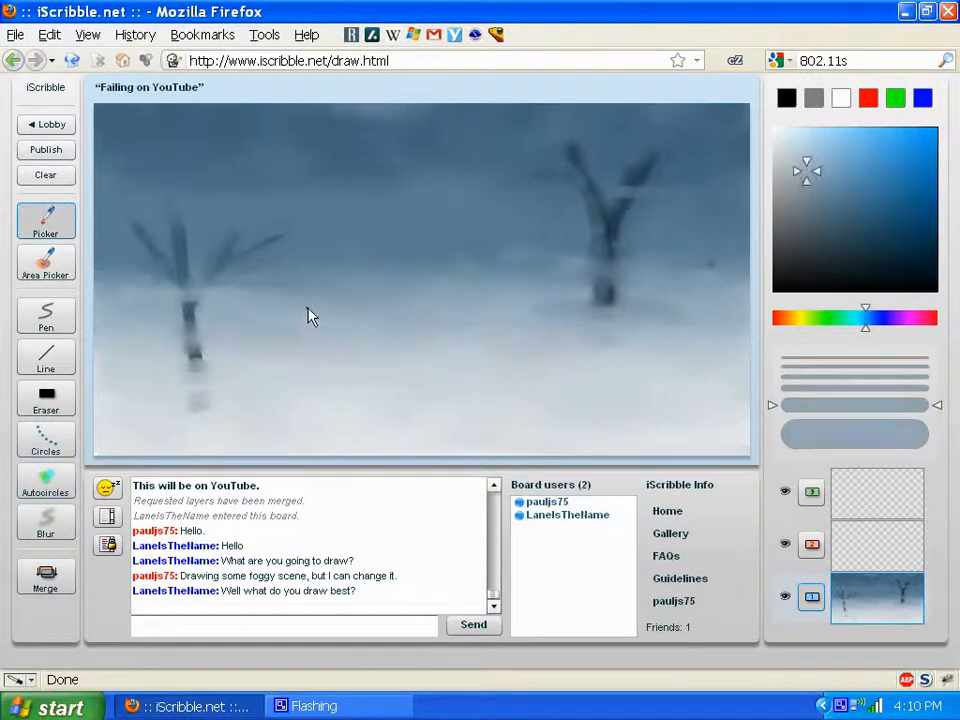
pyautogui.click(42, 480)
pyautogui.click(31, 452)
pyautogui.click(806, 388)
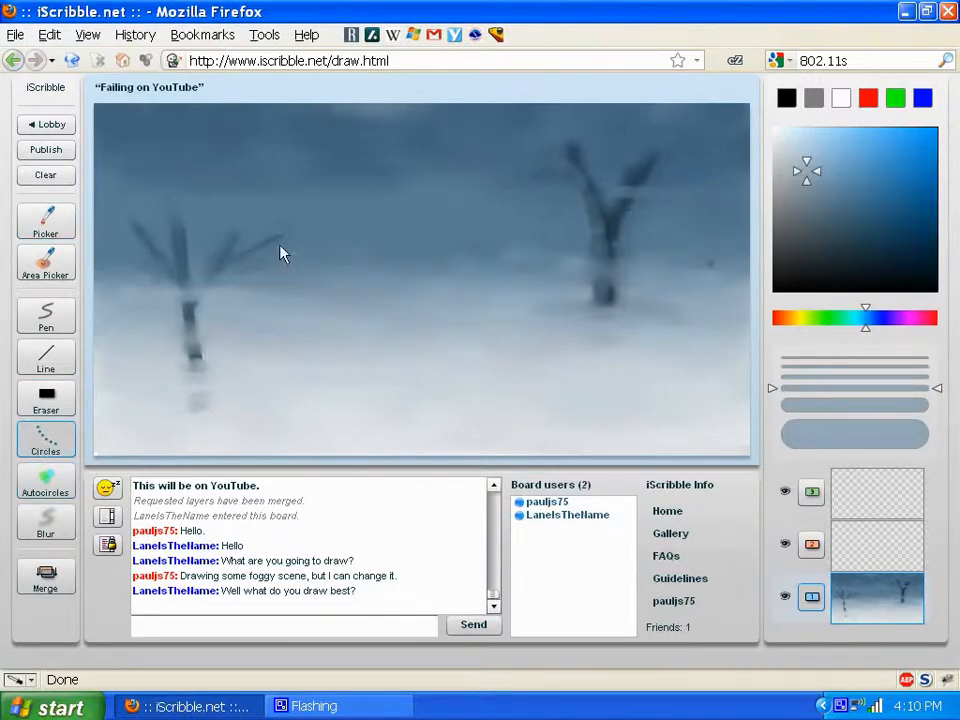
pyautogui.moveTo(174, 199); pyautogui.dragTo(257, 215)
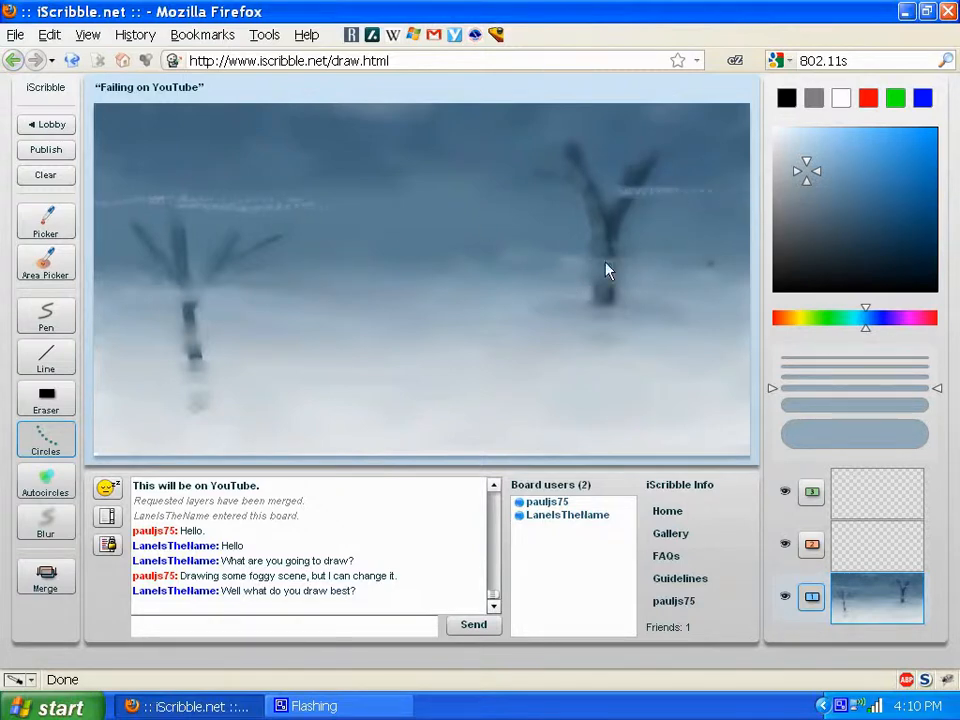
pyautogui.moveTo(605, 263); pyautogui.dragTo(694, 264)
# Paint a faint sampled blue ground shadow beside the left trunk, and soften it and the mist streaks with Autocircles and Blur.
pyautogui.press('ctrl')
pyautogui.keyDown('ctrl'); pyautogui.click(279, 289); pyautogui.keyUp('ctrl')
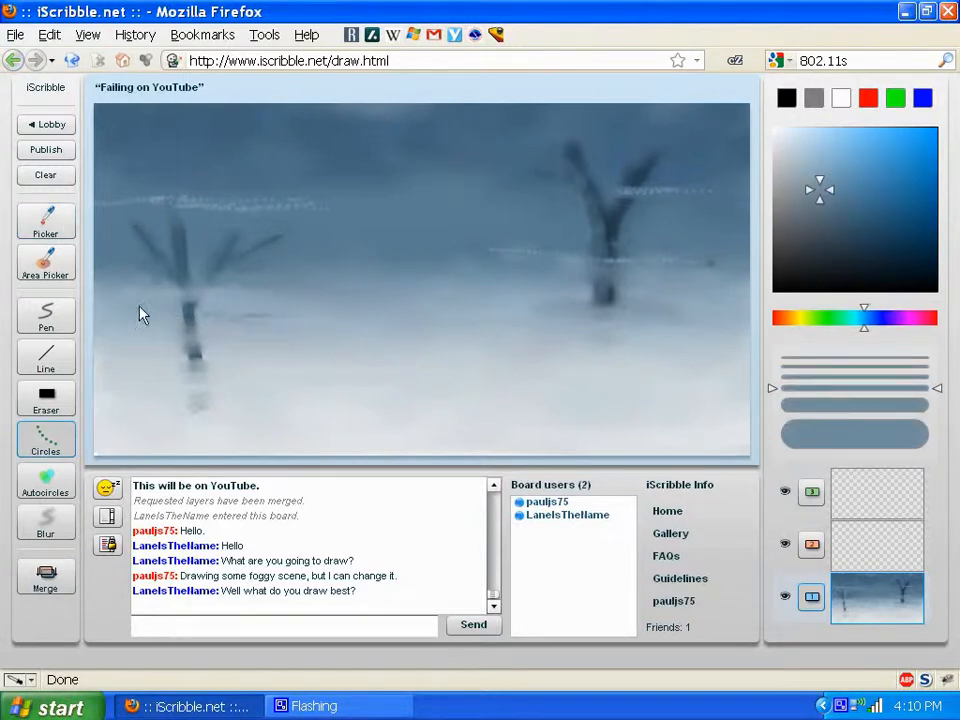
pyautogui.click(46, 482)
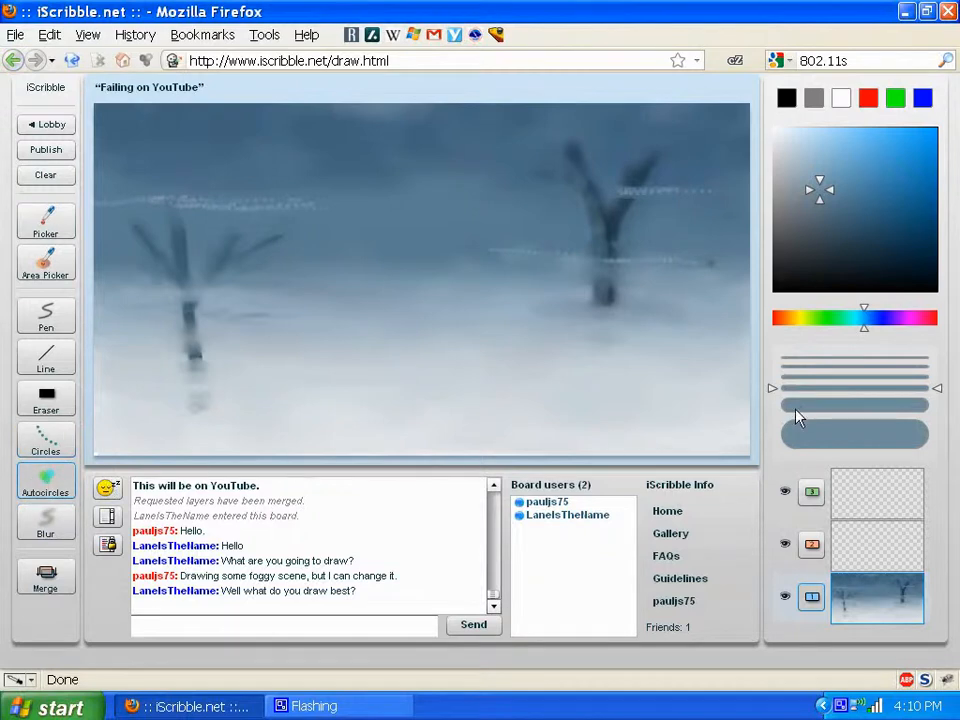
pyautogui.click(797, 405)
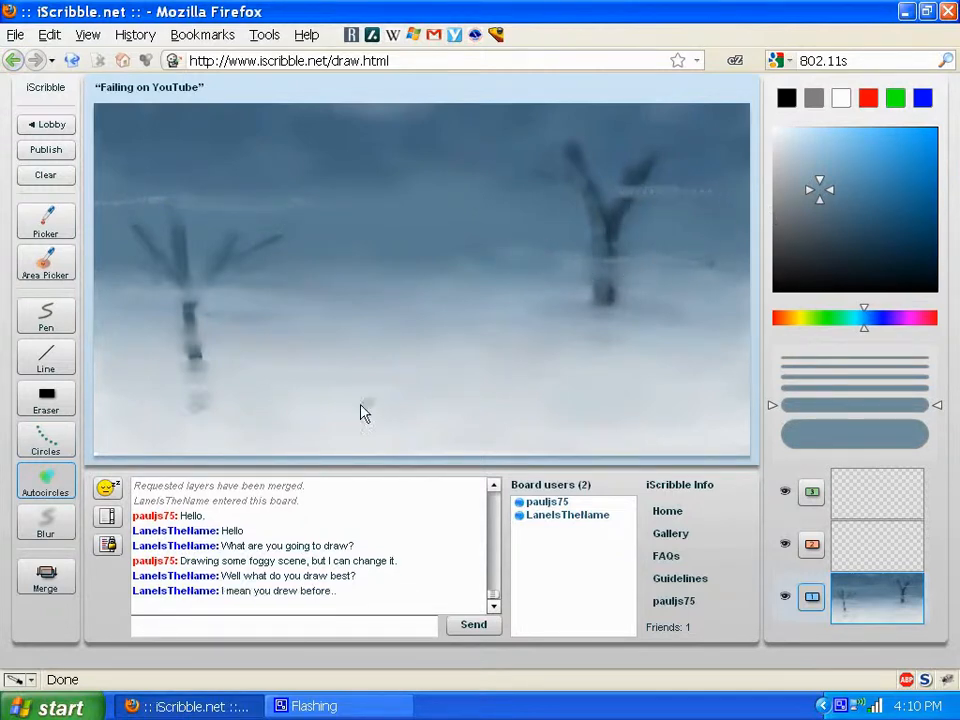
pyautogui.click(48, 524)
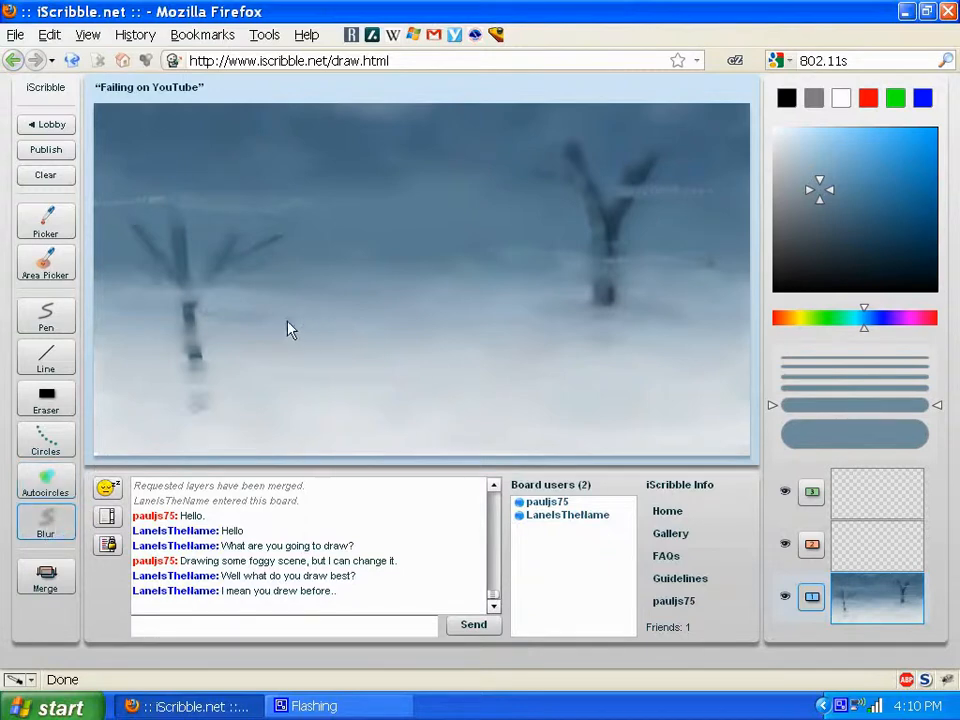
pyautogui.moveTo(214, 322); pyautogui.dragTo(304, 324)
# On layer 2, paint a large solid muted-purple oval head beside the left tree using the Pen with the widest brush.
pyautogui.click(278, 627)
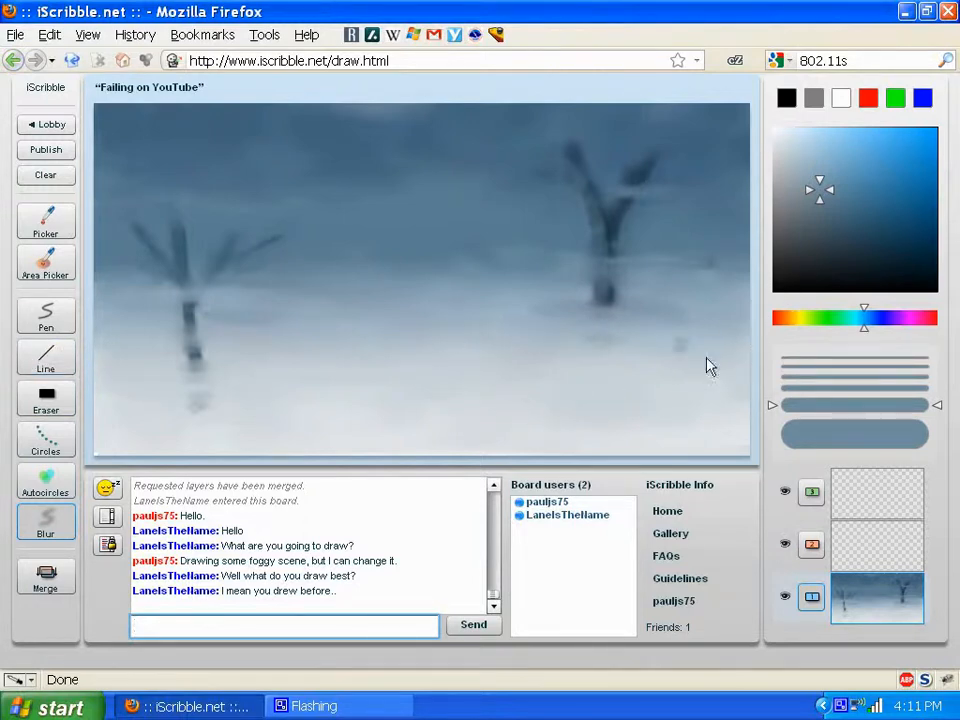
pyautogui.click(853, 540)
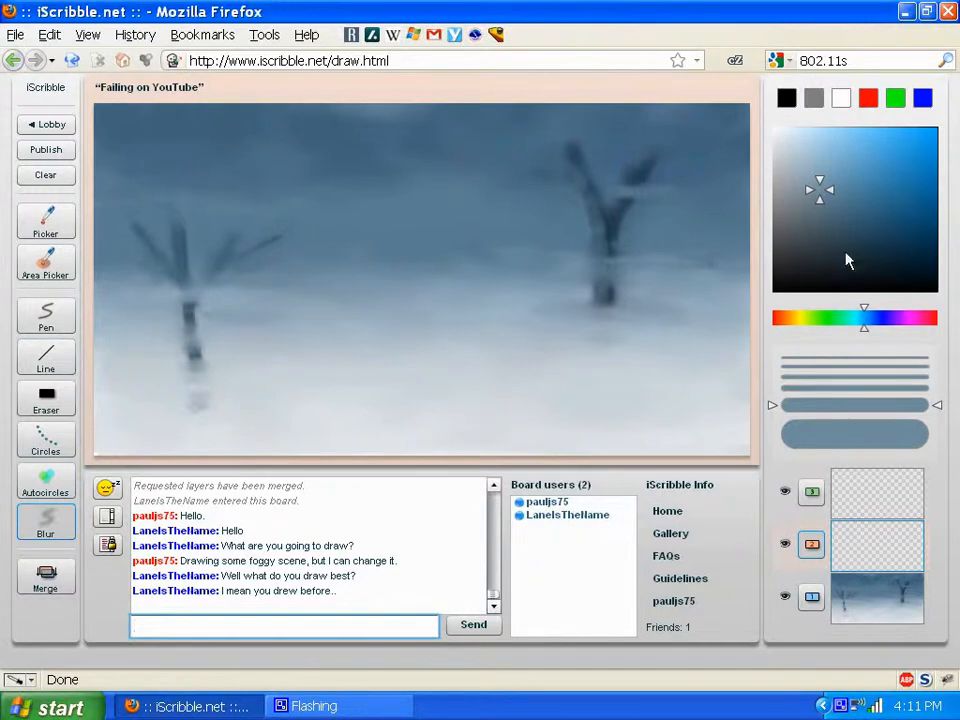
pyautogui.click(890, 320)
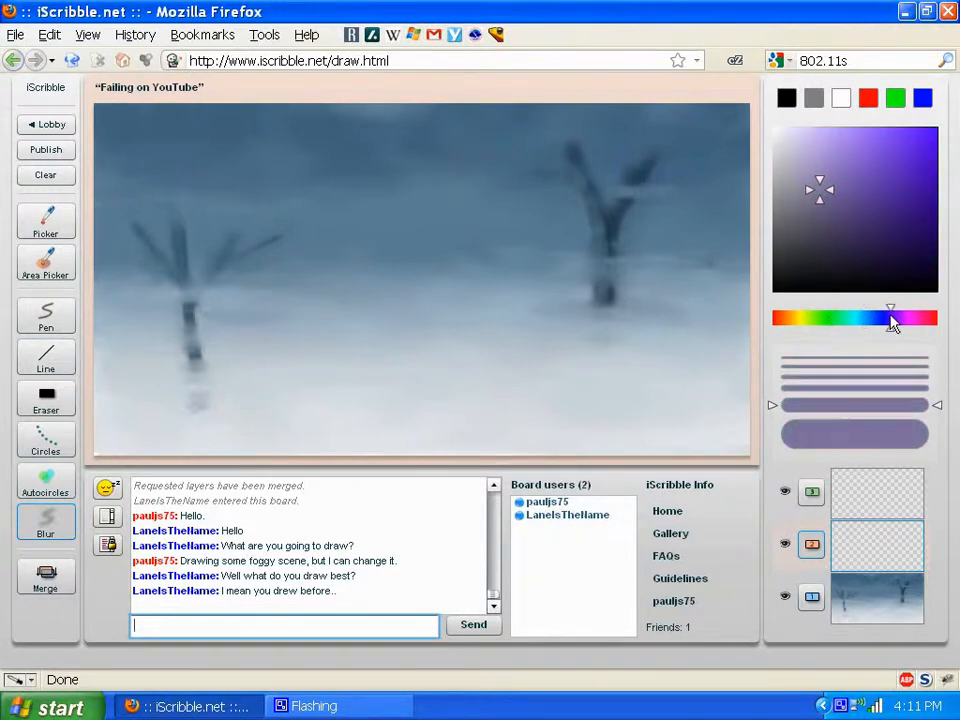
pyautogui.moveTo(850, 215); pyautogui.dragTo(841, 201)
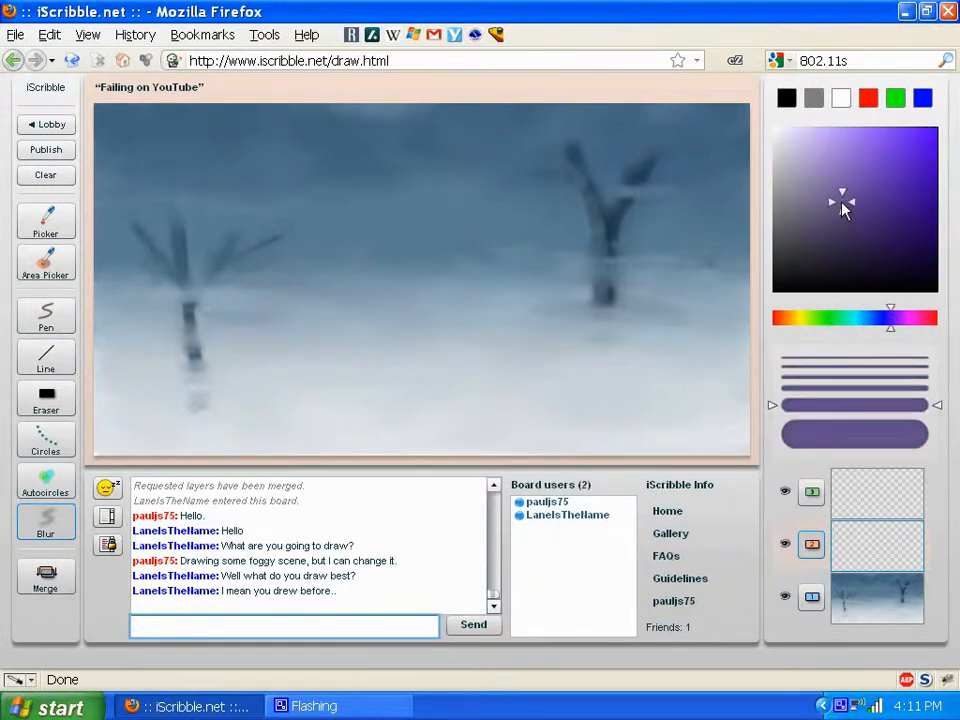
pyautogui.click(816, 433)
pyautogui.click(46, 316)
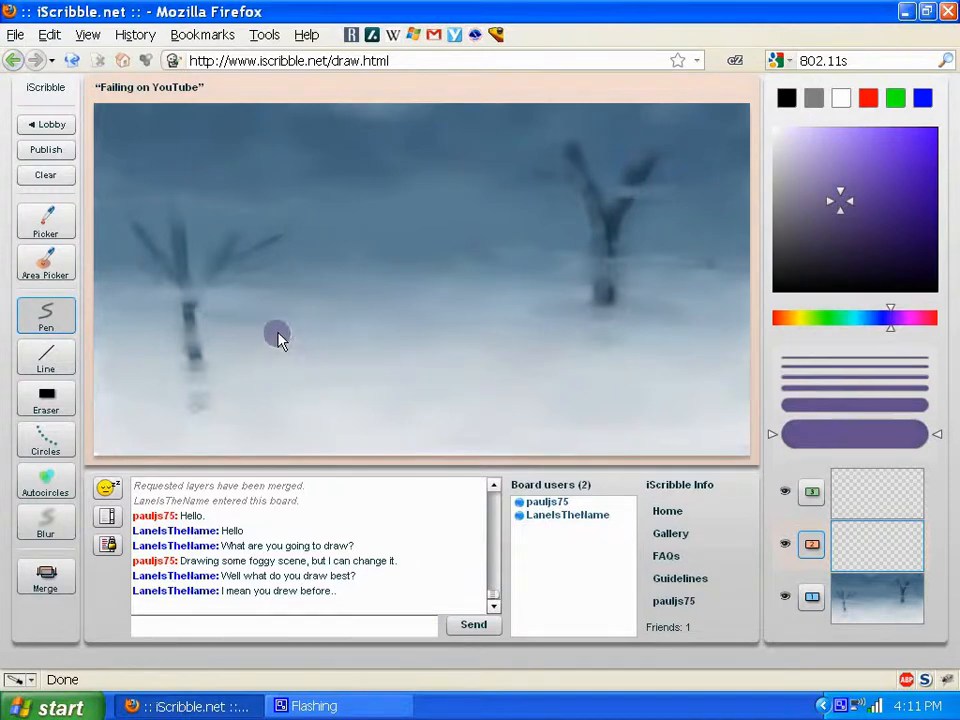
pyautogui.moveTo(287, 393)
pyautogui.mouseDown()
pyautogui.moveTo(278, 310)
pyautogui.moveTo(276, 334)
pyautogui.moveTo(286, 292)
pyautogui.moveTo(293, 312)
pyautogui.moveTo(314, 277)
pyautogui.moveTo(349, 305)
pyautogui.moveTo(326, 290)
pyautogui.moveTo(345, 294)
pyautogui.moveTo(369, 384)
pyautogui.moveTo(321, 379)
pyautogui.moveTo(332, 403)
pyautogui.moveTo(303, 380)
pyautogui.moveTo(294, 291)
pyautogui.moveTo(313, 297)
pyautogui.moveTo(313, 329)
pyautogui.moveTo(330, 327)
pyautogui.moveTo(337, 340)
pyautogui.moveTo(305, 383)
pyautogui.moveTo(272, 309)
pyautogui.moveTo(297, 394)
pyautogui.moveTo(283, 374)
pyautogui.moveTo(321, 417)
pyautogui.moveTo(349, 415)
pyautogui.moveTo(321, 409)
pyautogui.moveTo(315, 418)
pyautogui.moveTo(344, 429)
pyautogui.moveTo(366, 399)
pyautogui.moveTo(368, 359)
pyautogui.moveTo(358, 349)
pyautogui.moveTo(302, 425)
pyautogui.moveTo(384, 427)
pyautogui.mouseUp()
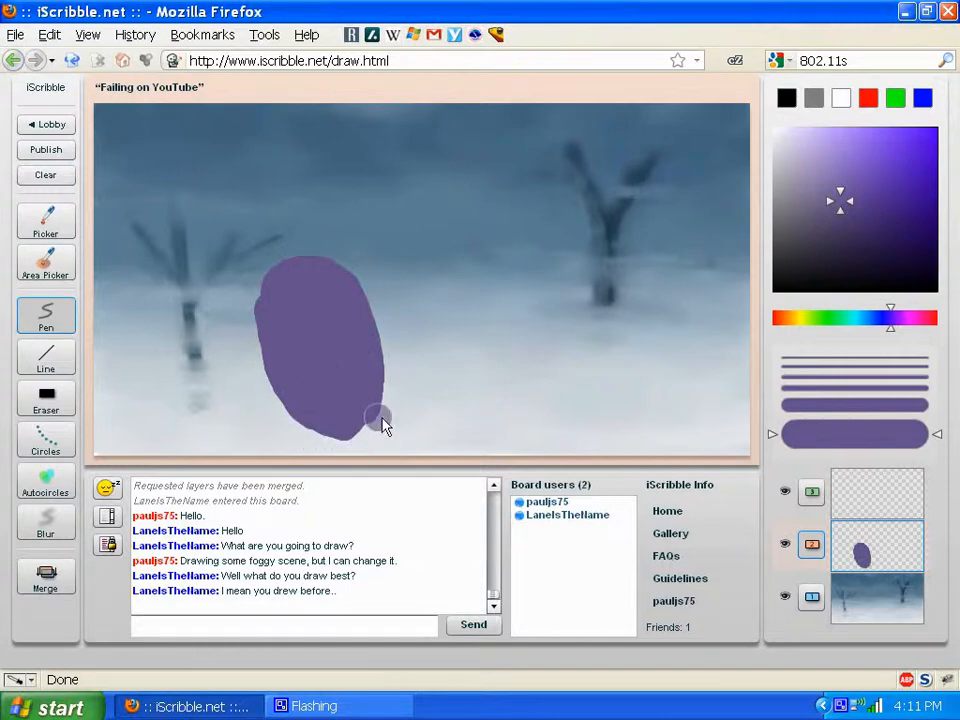
# Paint a darker purple neck beneath the head with a narrower Pen, and erase the stray paint along its sides.
pyautogui.click(849, 229)
pyautogui.click(795, 405)
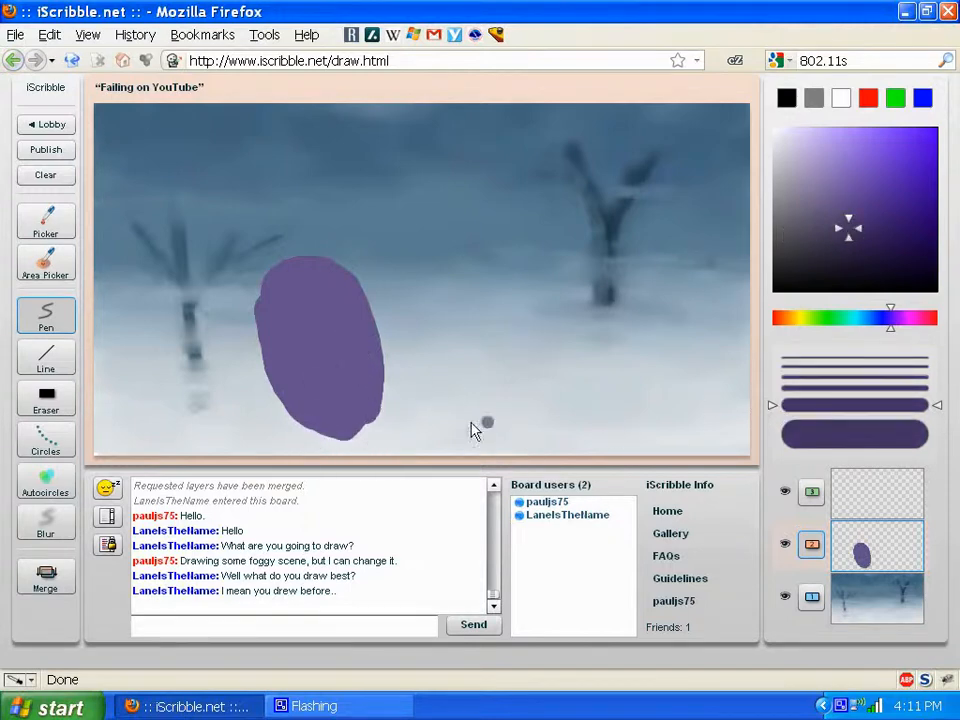
pyautogui.moveTo(306, 442)
pyautogui.mouseDown()
pyautogui.moveTo(298, 436)
pyautogui.moveTo(347, 450)
pyautogui.moveTo(377, 430)
pyautogui.moveTo(369, 456)
pyautogui.moveTo(300, 458)
pyautogui.mouseUp()
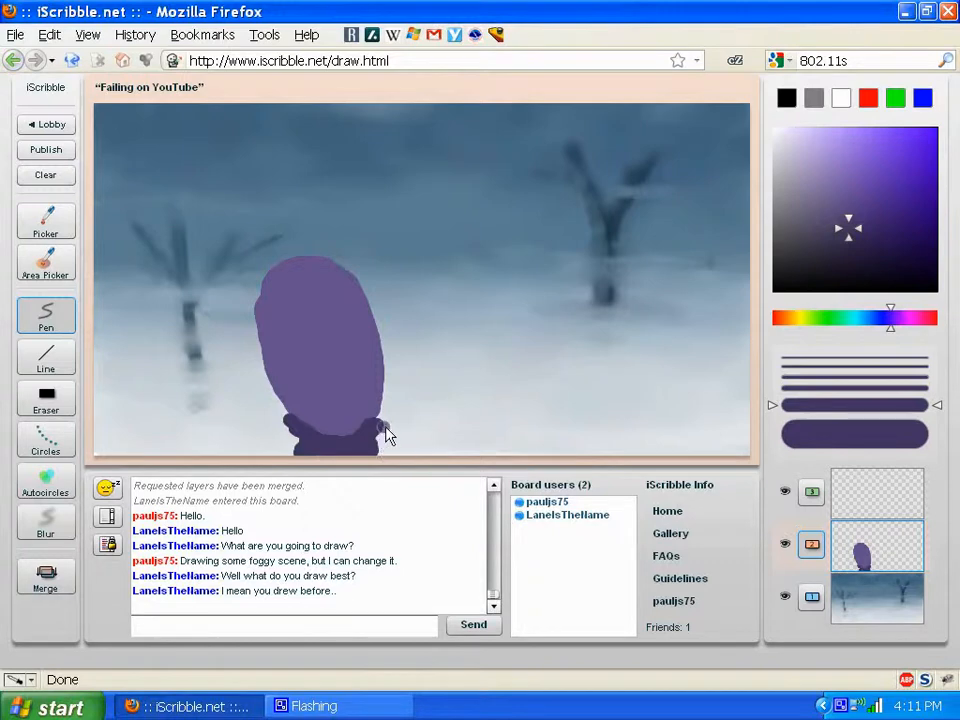
pyautogui.press('e')
pyautogui.moveTo(383, 441)
pyautogui.mouseDown()
pyautogui.moveTo(343, 412)
pyautogui.moveTo(291, 424)
pyautogui.moveTo(281, 414)
pyautogui.moveTo(296, 456)
pyautogui.mouseUp()
# Paint light purple highlights over the head's forehead and both cheeks using Circles with the widest brush.
pyautogui.press('p')
pyautogui.click(820, 182)
pyautogui.keyDown('alt'); pyautogui.click(324, 349); pyautogui.keyUp('alt')
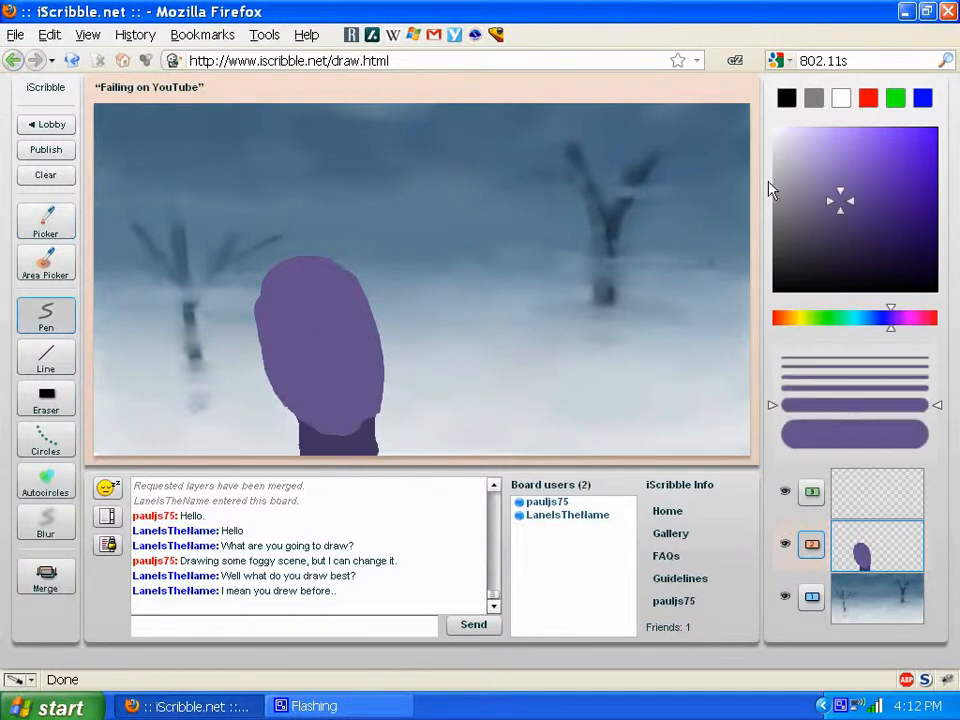
pyautogui.click(810, 163)
pyautogui.click(793, 433)
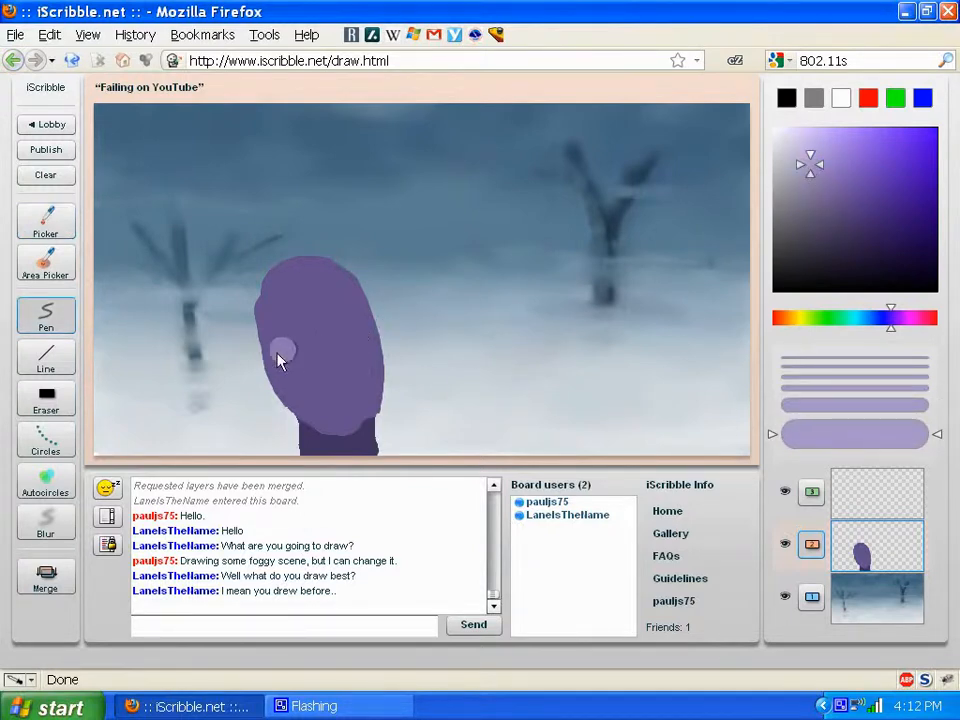
pyautogui.click(46, 437)
pyautogui.moveTo(288, 341)
pyautogui.mouseDown()
pyautogui.moveTo(281, 307)
pyautogui.moveTo(322, 288)
pyautogui.moveTo(341, 303)
pyautogui.moveTo(280, 308)
pyautogui.mouseUp()
pyautogui.moveTo(319, 393); pyautogui.dragTo(293, 386)
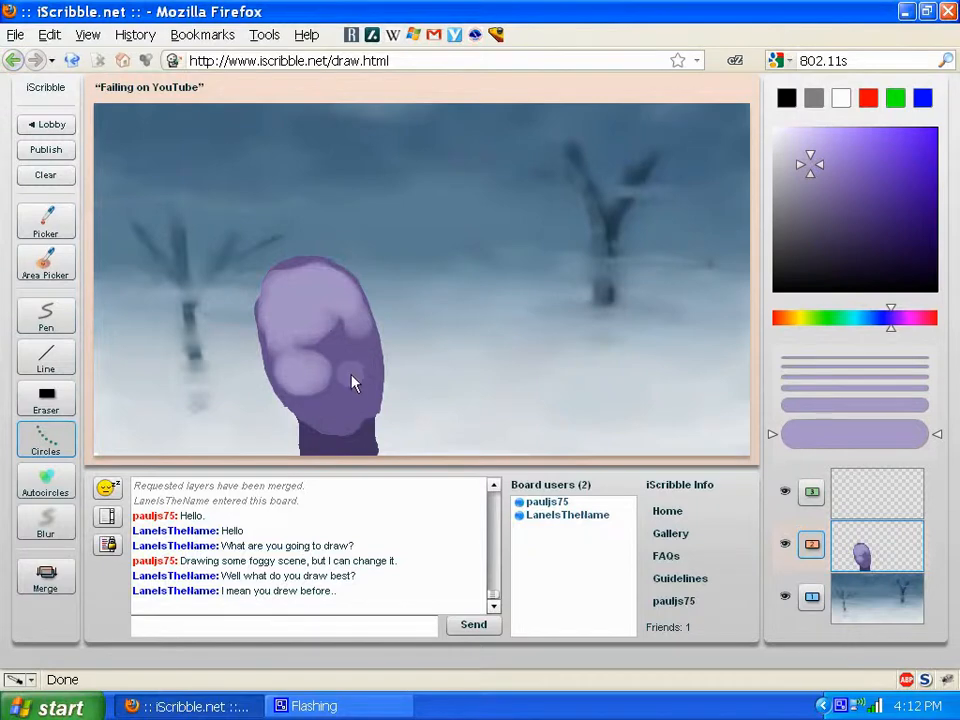
pyautogui.moveTo(352, 381); pyautogui.dragTo(354, 354)
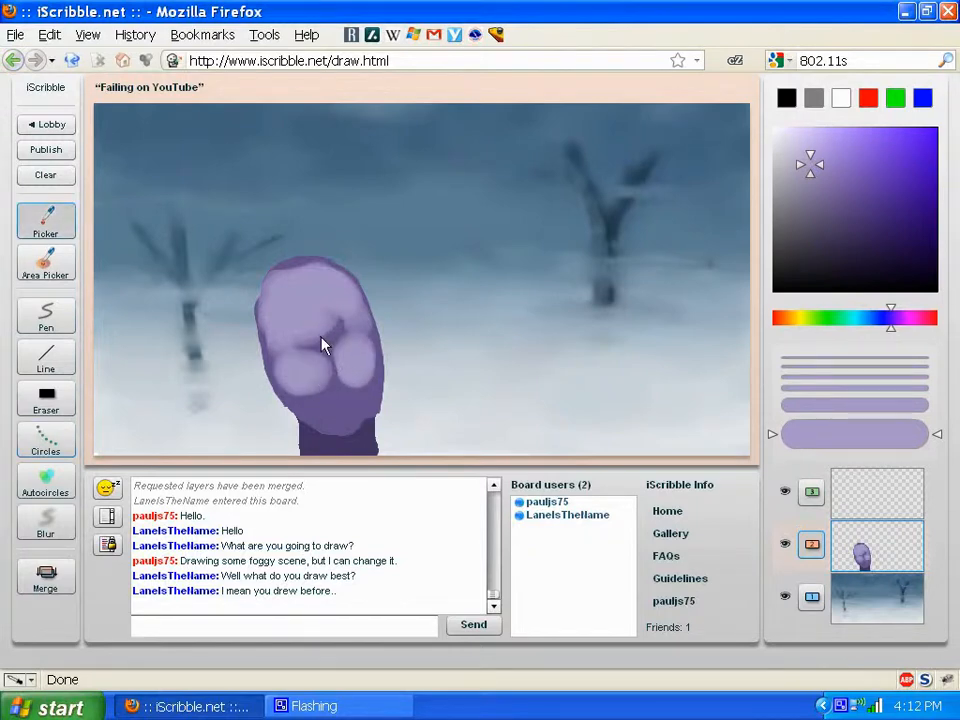
# Shade the eye area and lower face with sampled mid-purples using Circles, and add a lighter chin highlight with a narrower brush.
pyautogui.keyDown('ctrl'); pyautogui.click(321, 336); pyautogui.keyUp('ctrl')
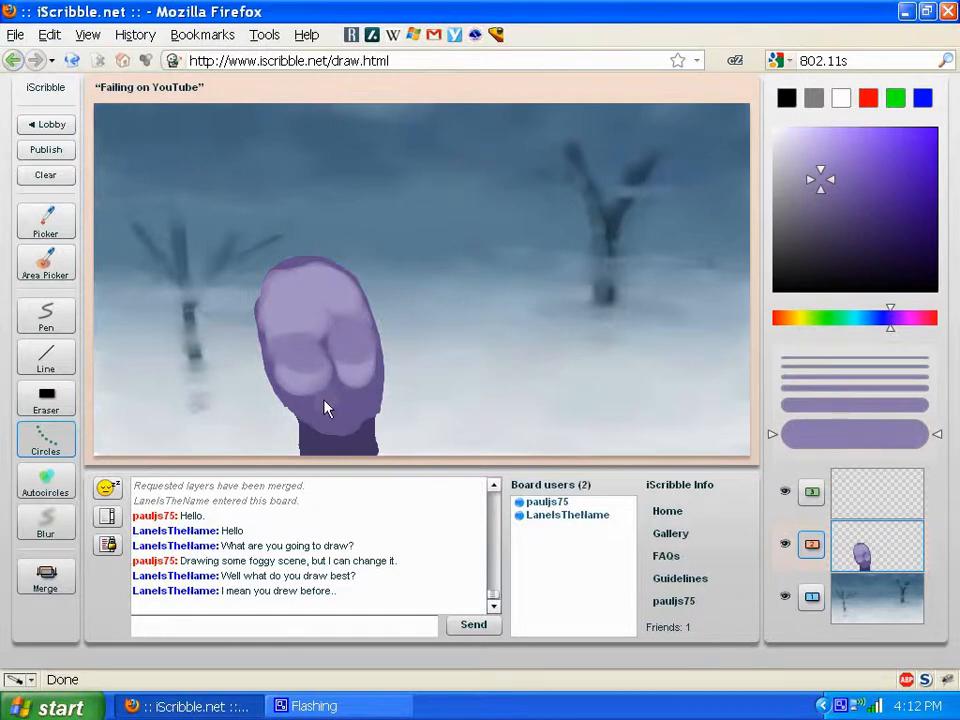
pyautogui.moveTo(329, 397)
pyautogui.mouseDown()
pyautogui.moveTo(347, 387)
pyautogui.moveTo(345, 405)
pyautogui.mouseUp()
pyautogui.keyDown('ctrl'); pyautogui.click(354, 379); pyautogui.keyUp('ctrl')
pyautogui.click(396, 421)
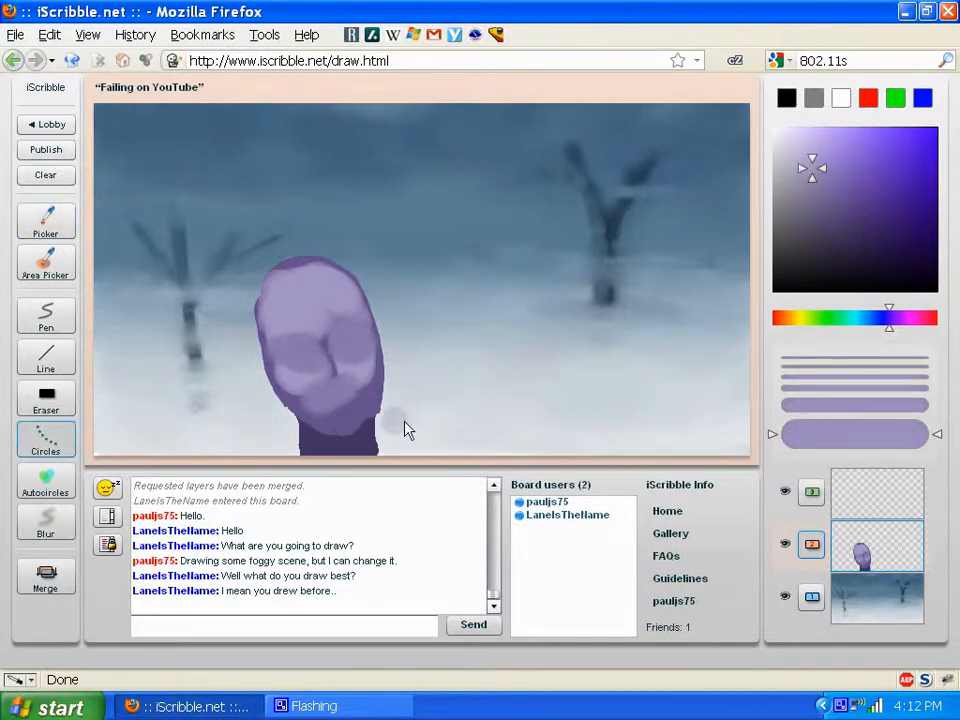
pyautogui.click(795, 406)
pyautogui.keyDown('ctrl'); pyautogui.click(294, 381); pyautogui.keyUp('ctrl')
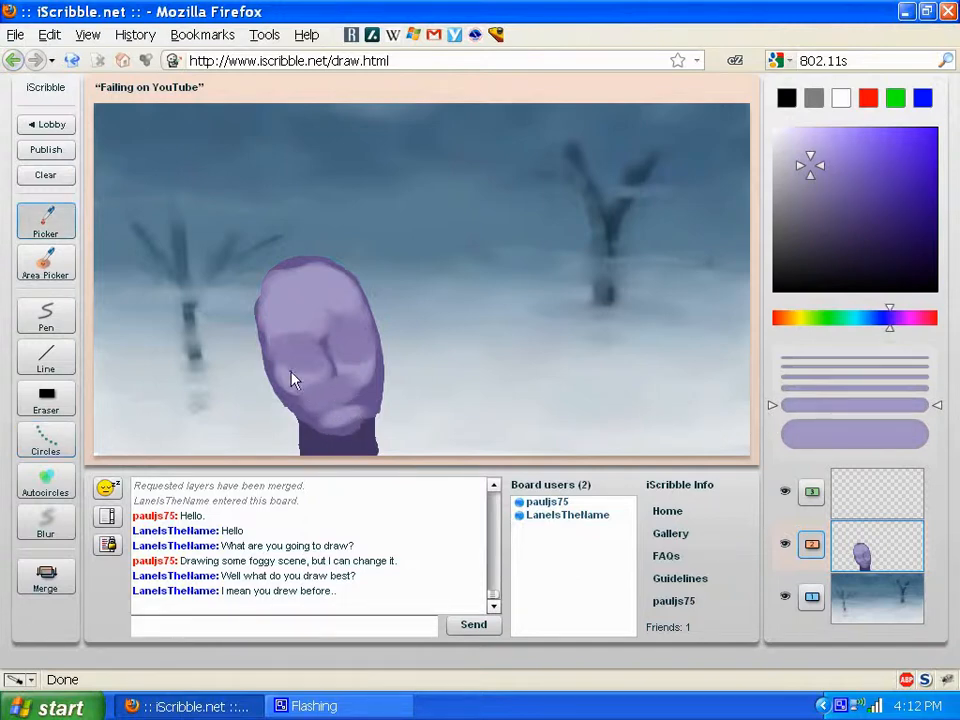
# Paint both eye sockets and a rounded mouth in a deeper sampled purple with the narrower Circles brush.
pyautogui.keyDown('ctrl'); pyautogui.click(352, 352); pyautogui.keyUp('ctrl')
pyautogui.moveTo(333, 341); pyautogui.dragTo(363, 332)
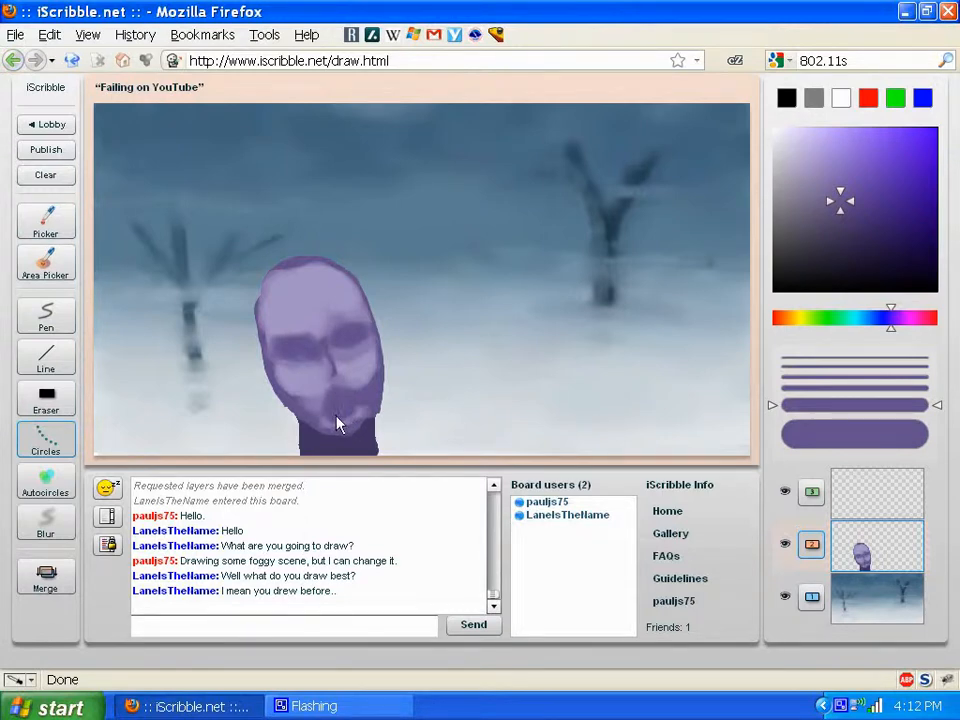
pyautogui.moveTo(337, 397); pyautogui.dragTo(341, 403)
# Soften the brow area with sampled lighter purple, and reshape the left eye socket with a deeper sampled purple.
pyautogui.press('ctrl')
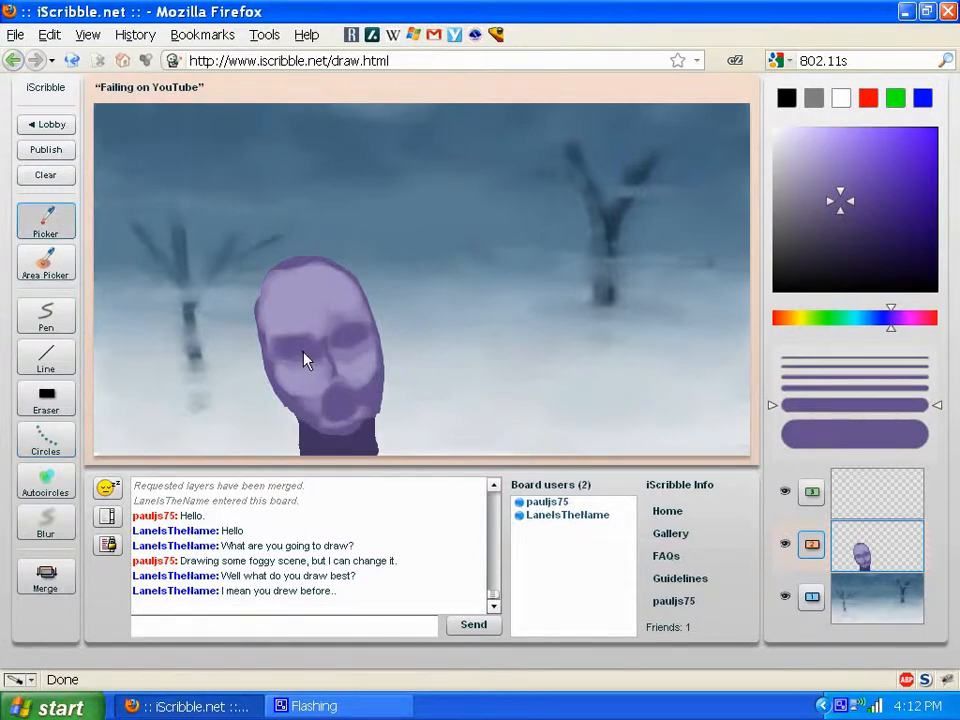
pyautogui.press('ctrl')
pyautogui.keyDown('ctrl'); pyautogui.click(345, 327); pyautogui.keyUp('ctrl')
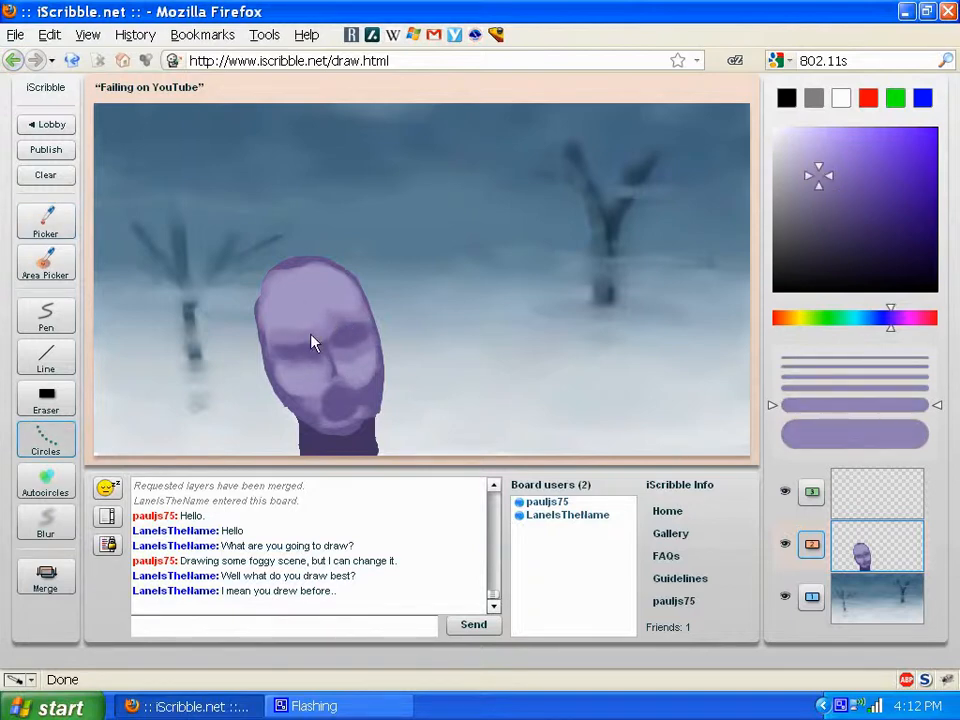
pyautogui.keyDown('ctrl'); pyautogui.click(346, 352); pyautogui.keyUp('ctrl')
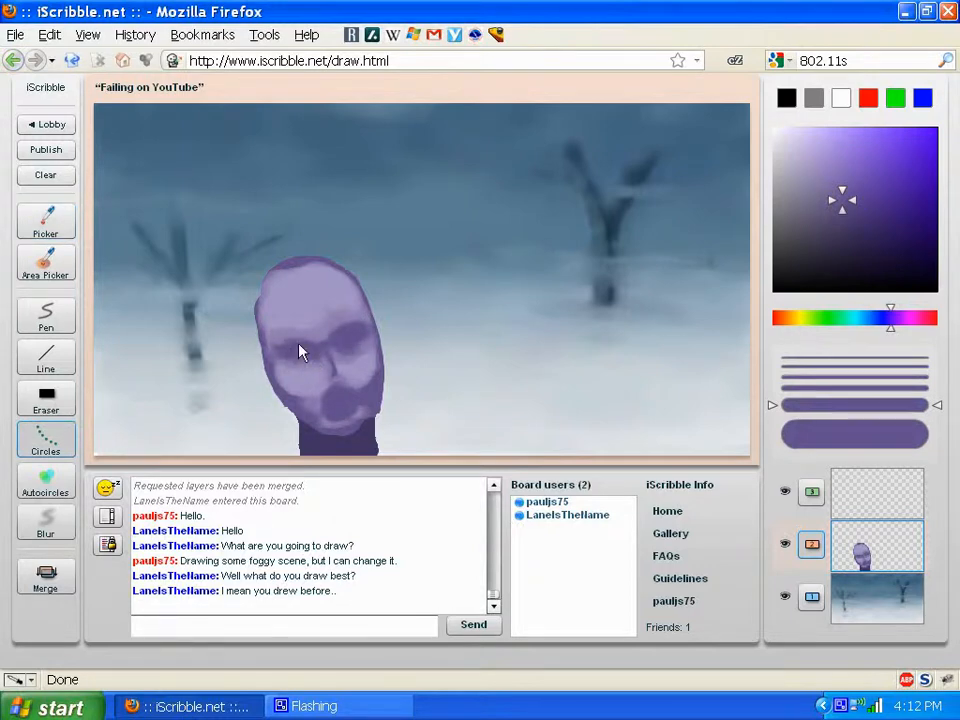
# Darken the open mouth with the sampled dark purple of the neck, and refine the area around it with sampled lighter purple.
pyautogui.keyDown('ctrl'); pyautogui.click(333, 418); pyautogui.keyUp('ctrl')
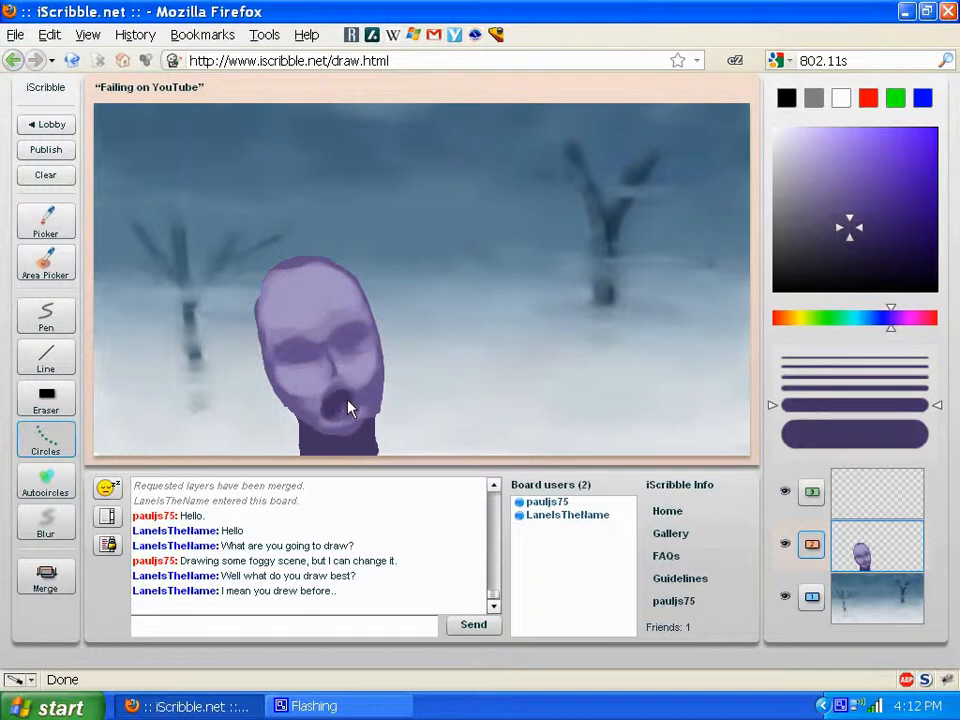
pyautogui.press('ctrl')
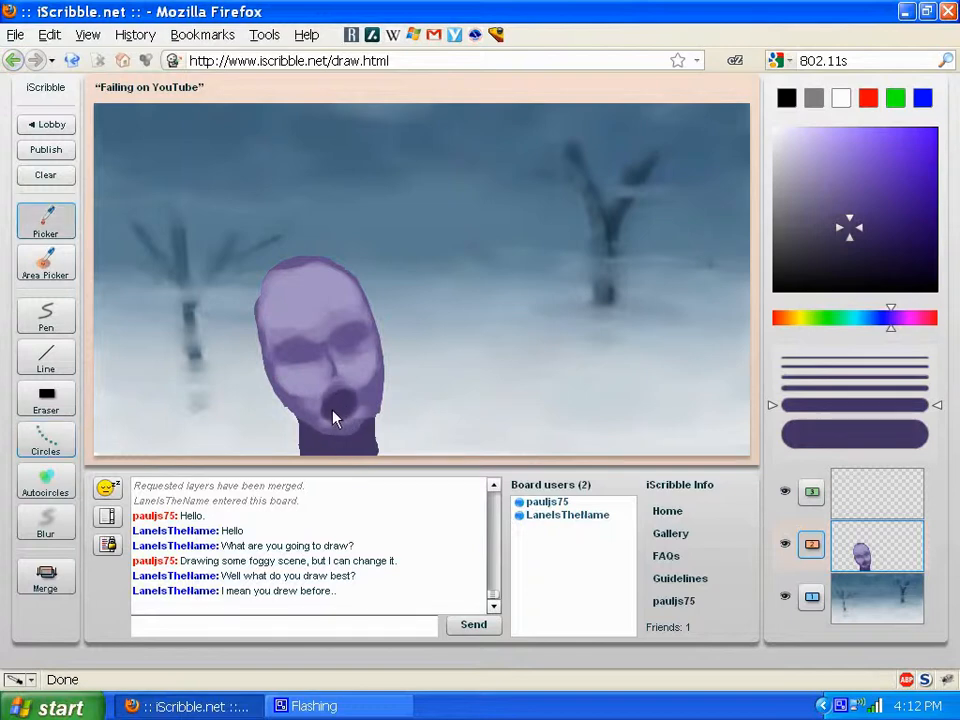
pyautogui.keyDown('ctrl'); pyautogui.click(322, 400); pyautogui.keyUp('ctrl')
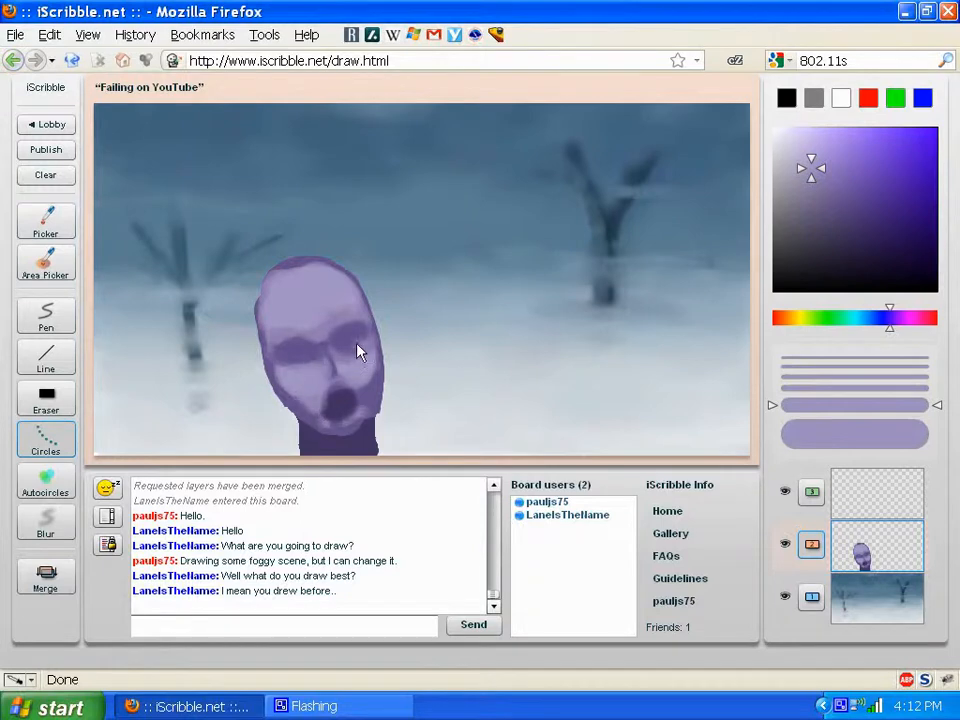
# Darken the insides of both eye sockets with sampled dark purple using Circles.
pyautogui.press('ctrl')
pyautogui.press('ctrl')
pyautogui.keyDown('ctrl'); pyautogui.click(347, 339); pyautogui.keyUp('ctrl')
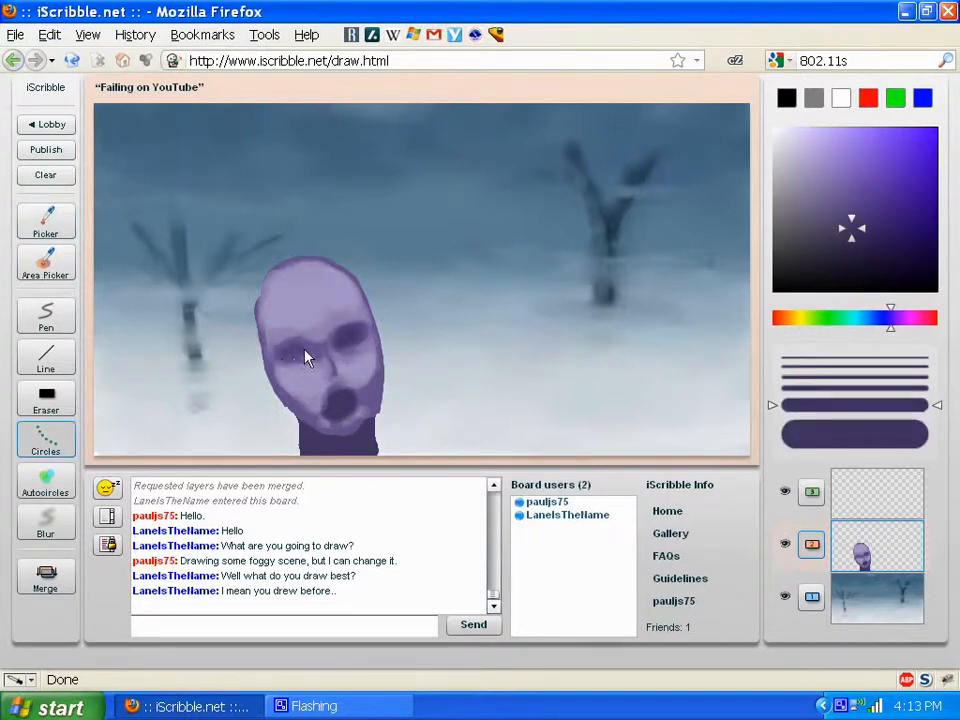
# Paint sampled purple shading on the right side of the neck, and erase the excess along its right edge.
pyautogui.keyDown('ctrl'); pyautogui.click(368, 396); pyautogui.keyUp('ctrl')
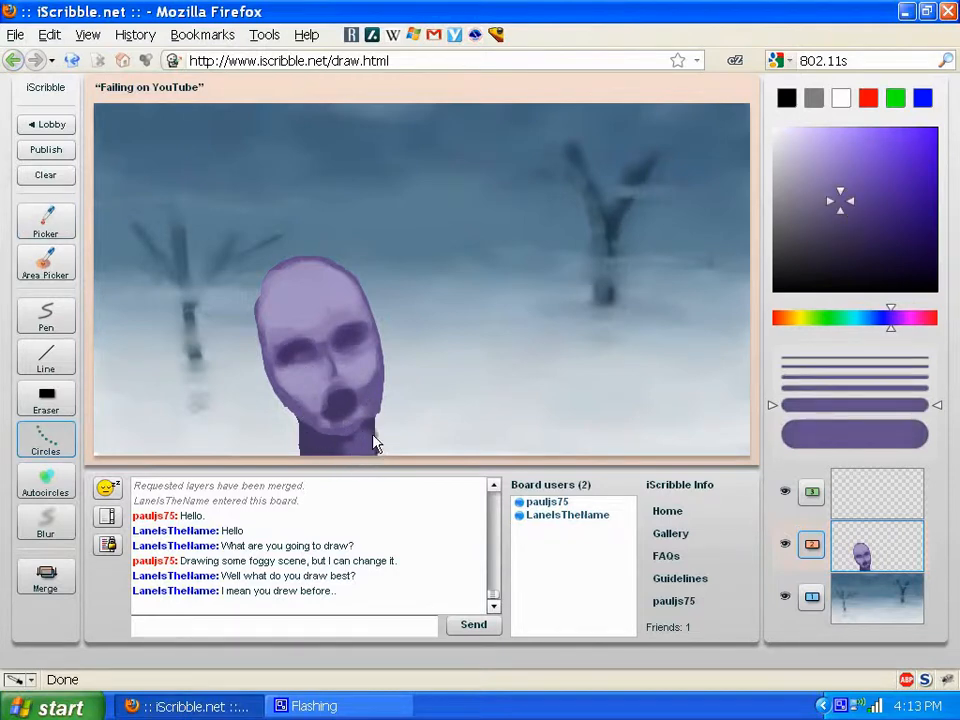
pyautogui.keyDown('ctrl'); pyautogui.click(345, 448); pyautogui.keyUp('ctrl')
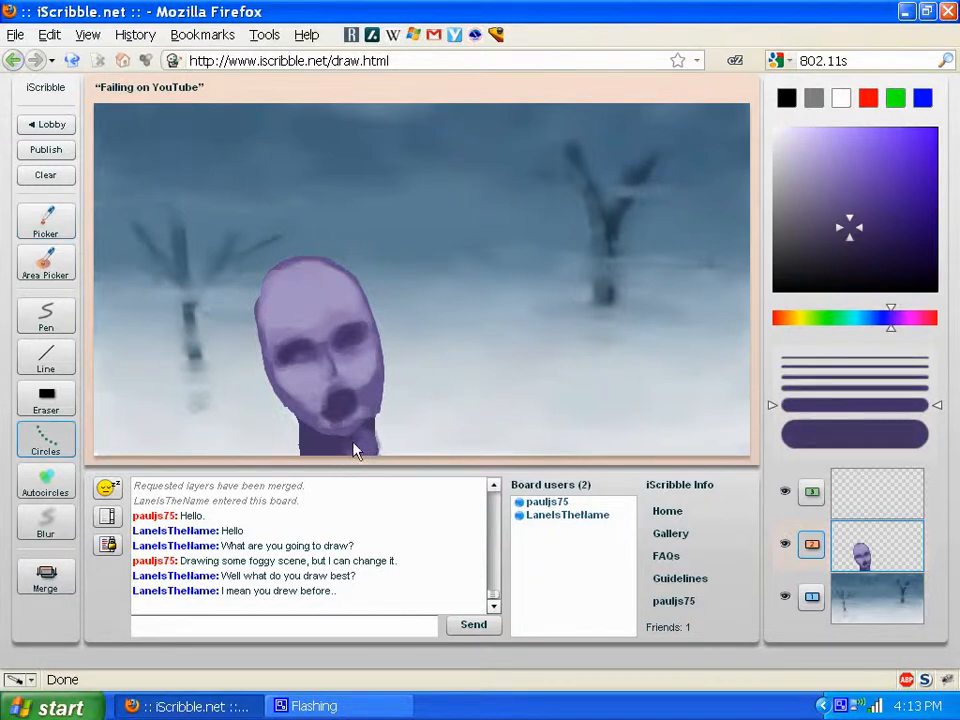
pyautogui.moveTo(366, 456); pyautogui.dragTo(372, 432)
pyautogui.press('e')
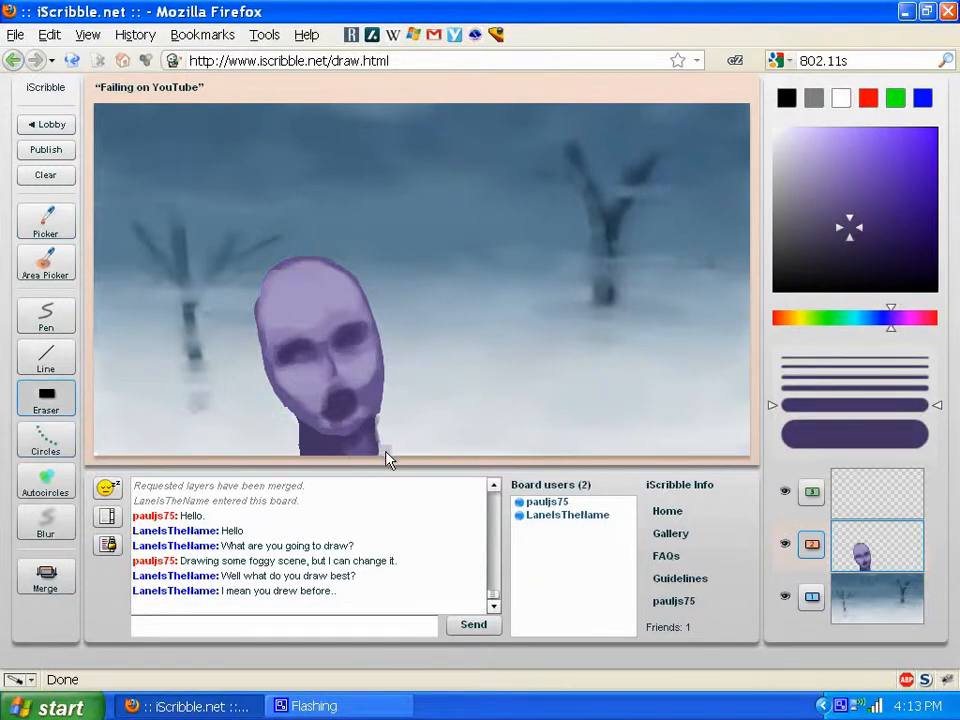
pyautogui.press('c')
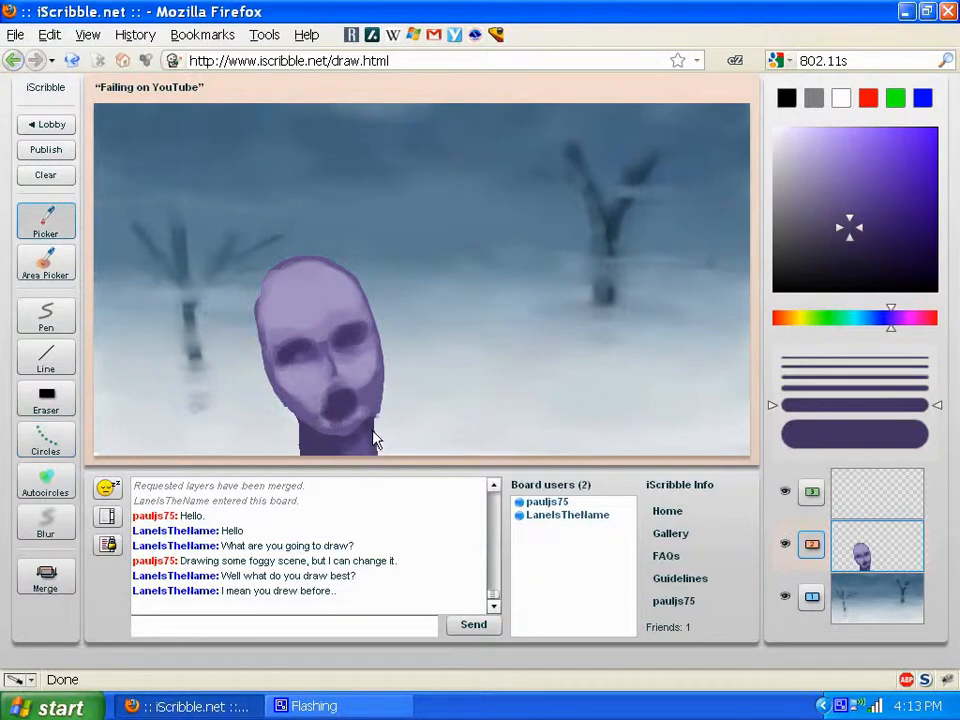
# Refine the neck's right edge and inner shading with sampled purples using a narrower Circles brush.
pyautogui.keyDown('ctrl'); pyautogui.click(372, 429); pyautogui.keyUp('ctrl')
pyautogui.click(800, 388)
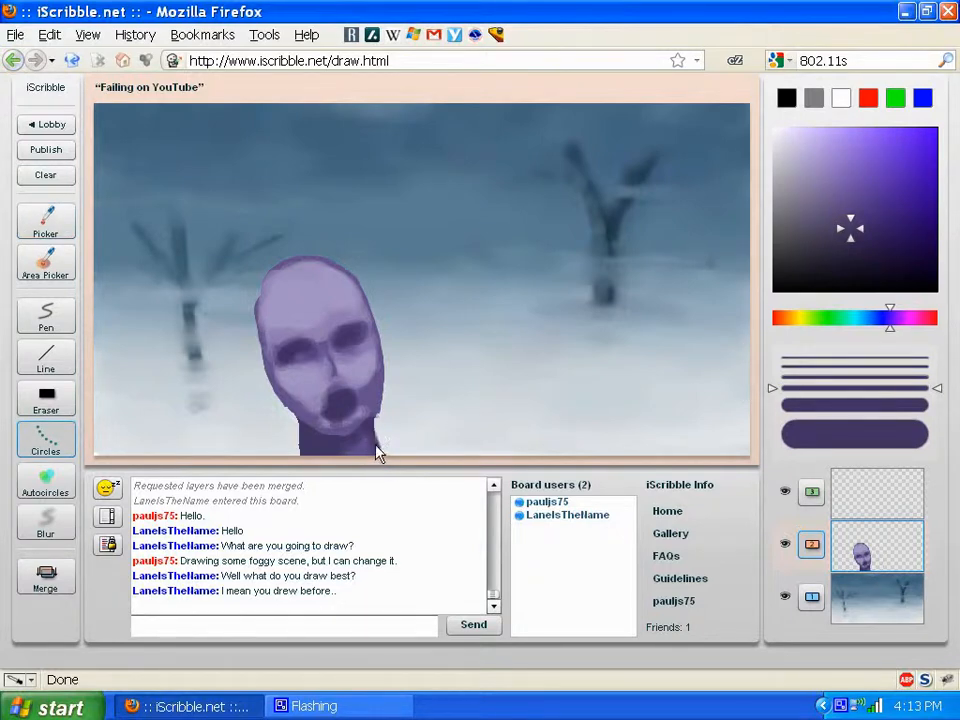
pyautogui.keyDown('ctrl'); pyautogui.click(360, 455); pyautogui.keyUp('ctrl')
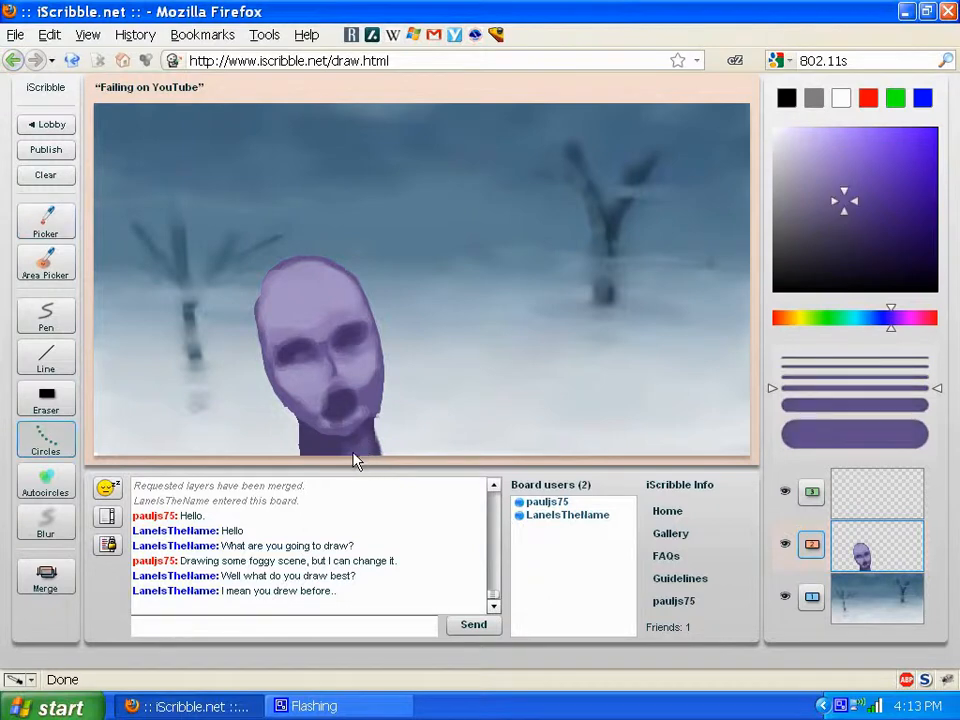
pyautogui.keyDown('ctrl'); pyautogui.click(378, 435); pyautogui.keyUp('ctrl')
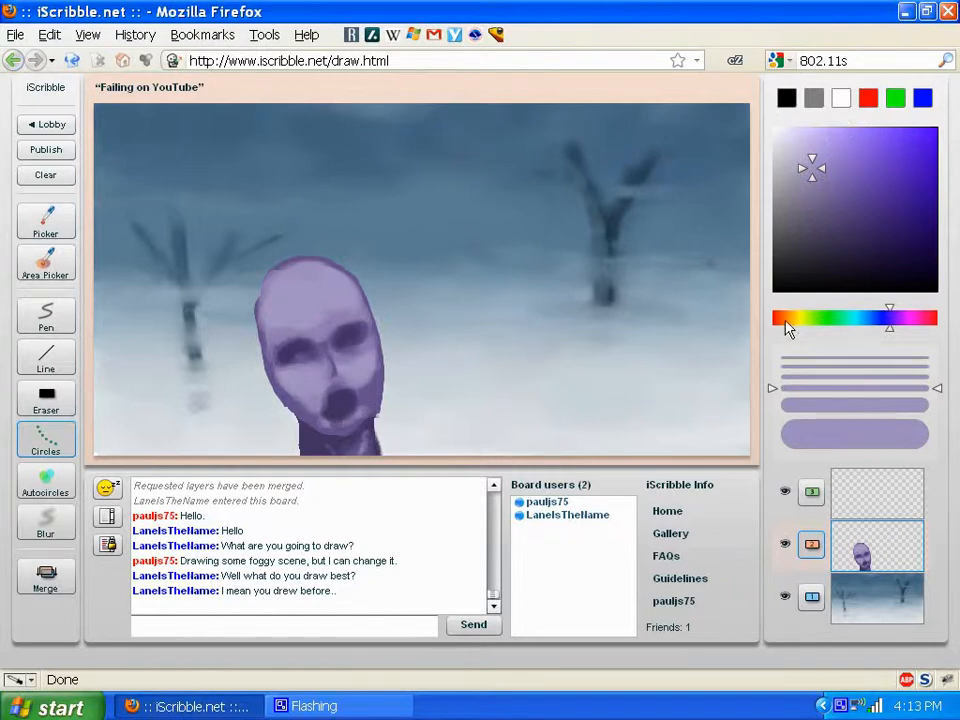
# Fill both eyes with a dark grey-blue using Circles with a wider brush.
pyautogui.click(868, 320)
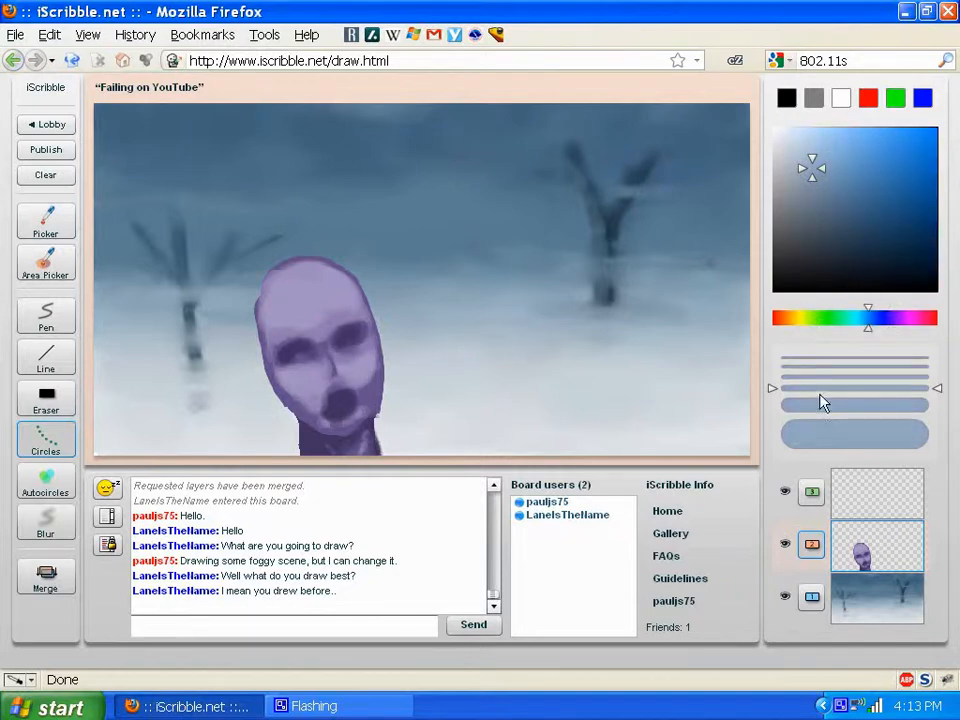
pyautogui.click(823, 191)
pyautogui.click(825, 214)
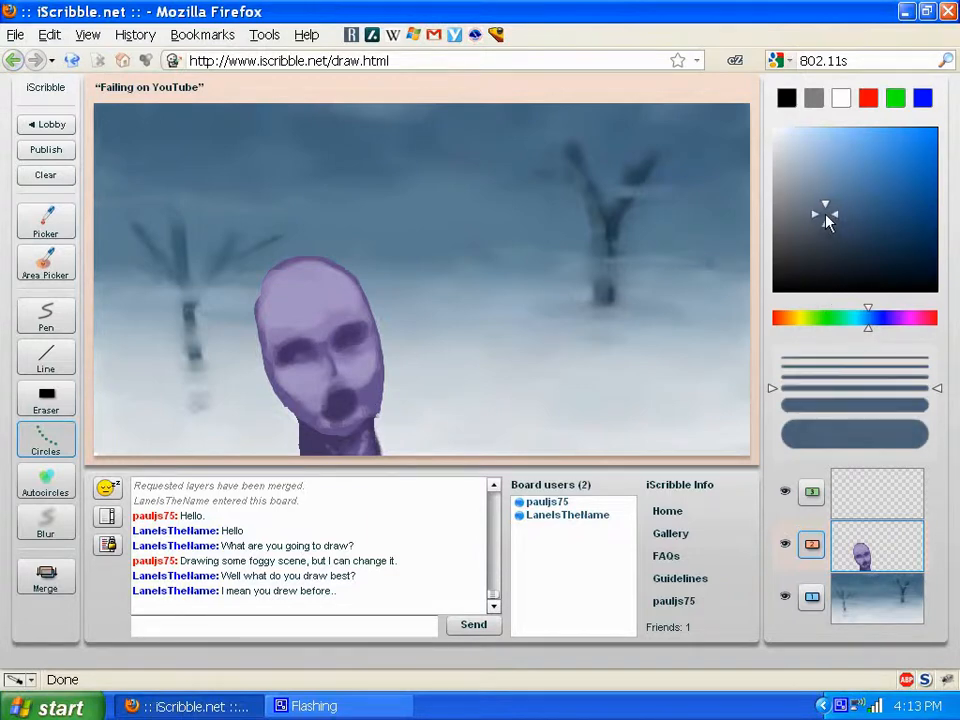
pyautogui.click(803, 404)
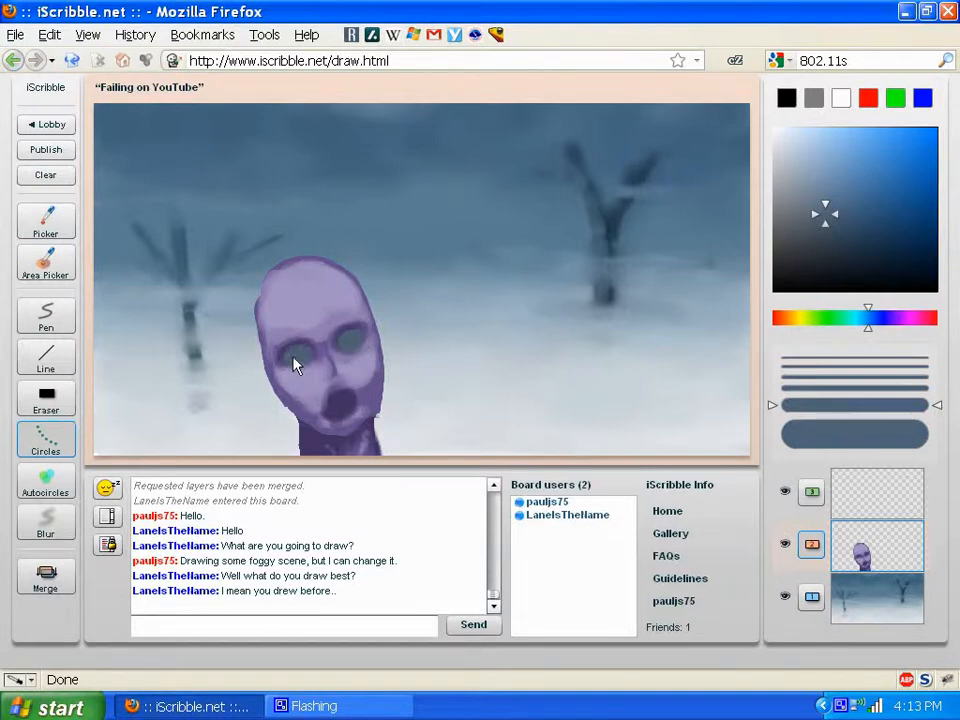
# Reshape the nose with a dark underside and a shaded left side, using sampled purples and a narrower Circles brush.
pyautogui.scroll(1, 343, 360)
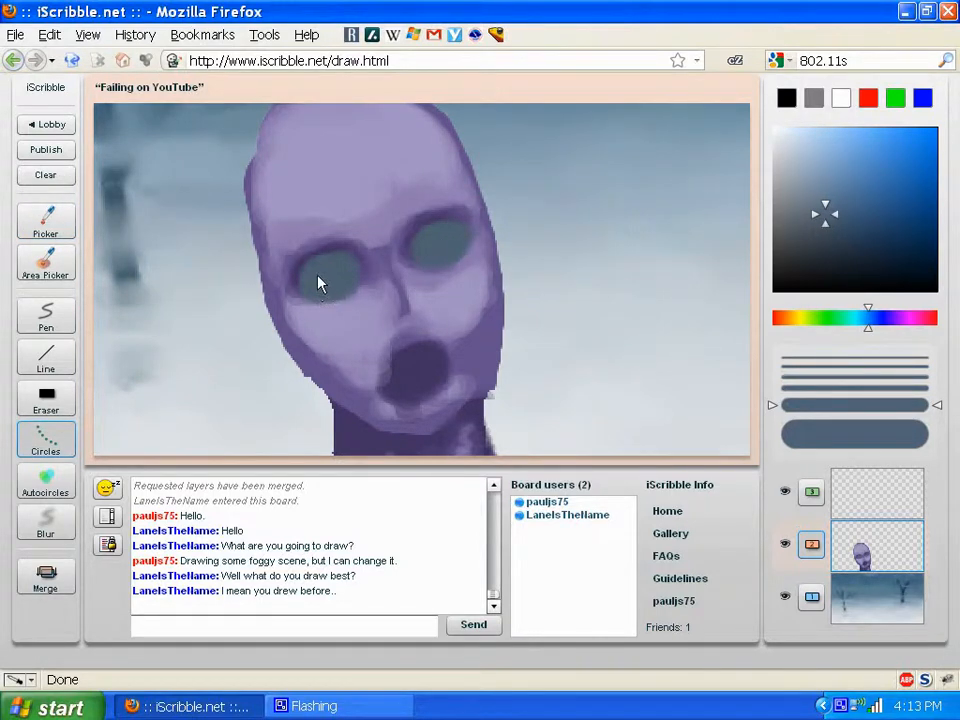
pyautogui.keyDown('alt'); pyautogui.click(429, 281); pyautogui.keyUp('alt')
pyautogui.click(801, 397)
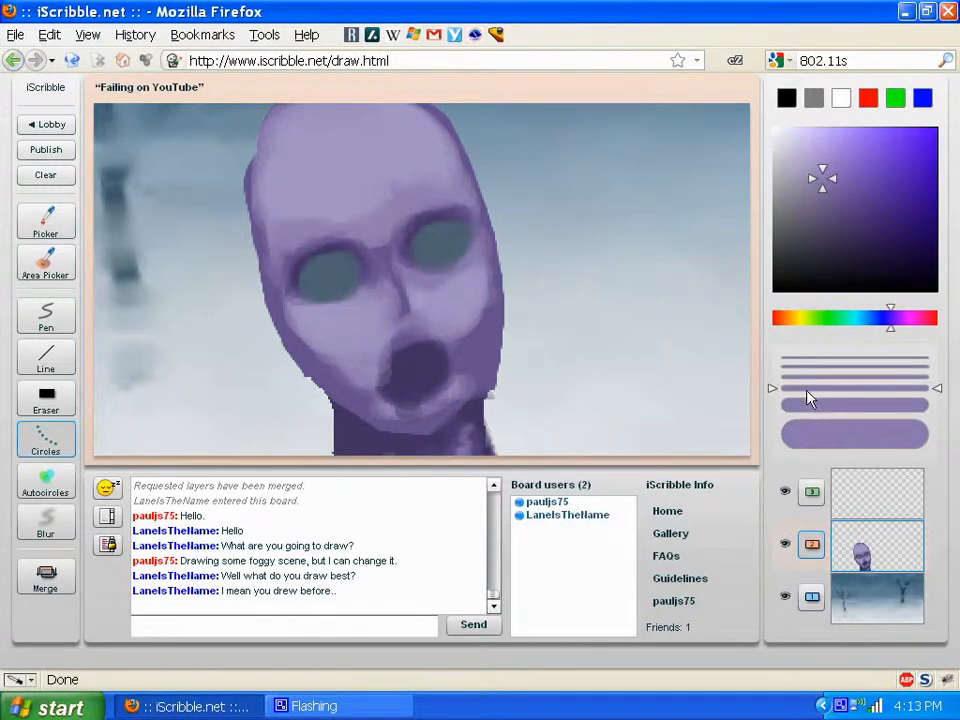
pyautogui.keyDown('alt'); pyautogui.click(390, 398); pyautogui.keyUp('alt')
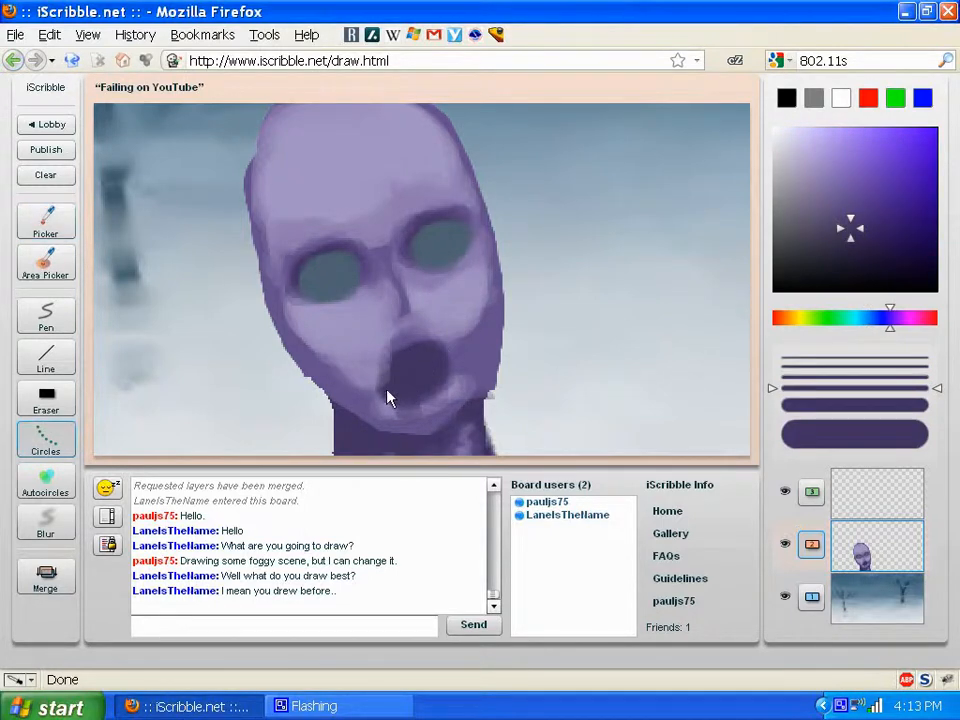
pyautogui.keyDown('alt'); pyautogui.click(370, 270); pyautogui.keyUp('alt')
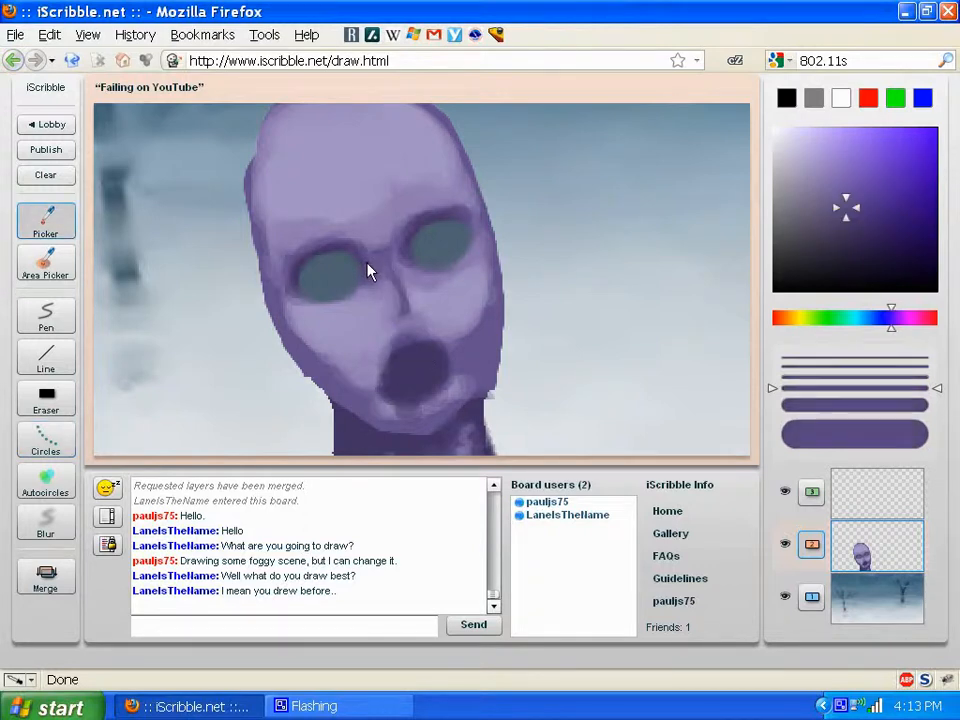
pyautogui.keyDown('alt'); pyautogui.click(414, 306); pyautogui.keyUp('alt')
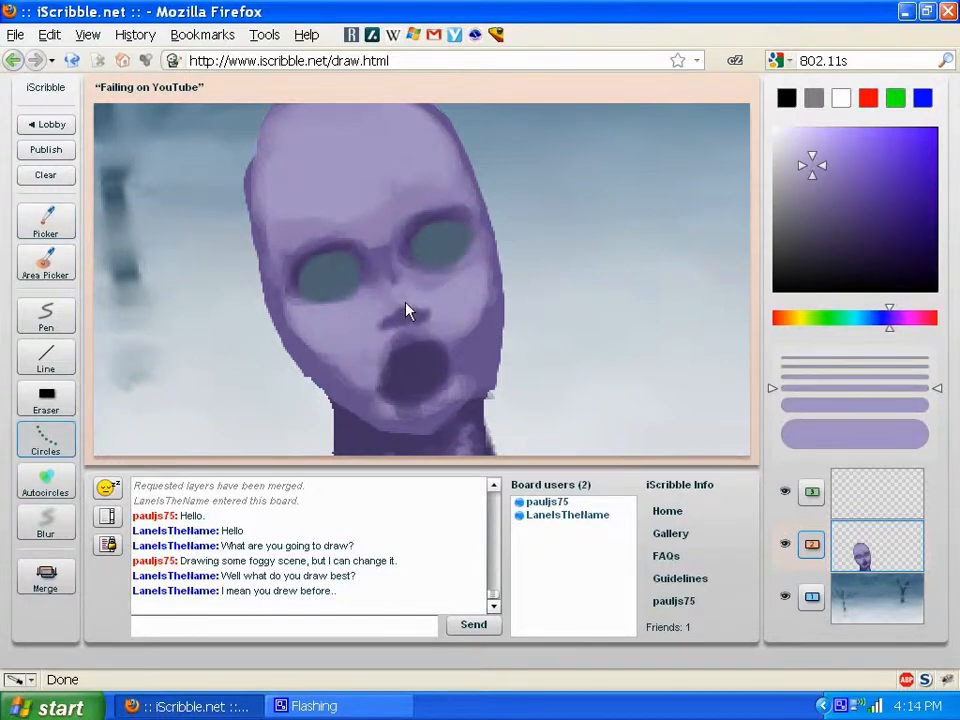
pyautogui.keyDown('alt'); pyautogui.click(382, 271); pyautogui.keyUp('alt')
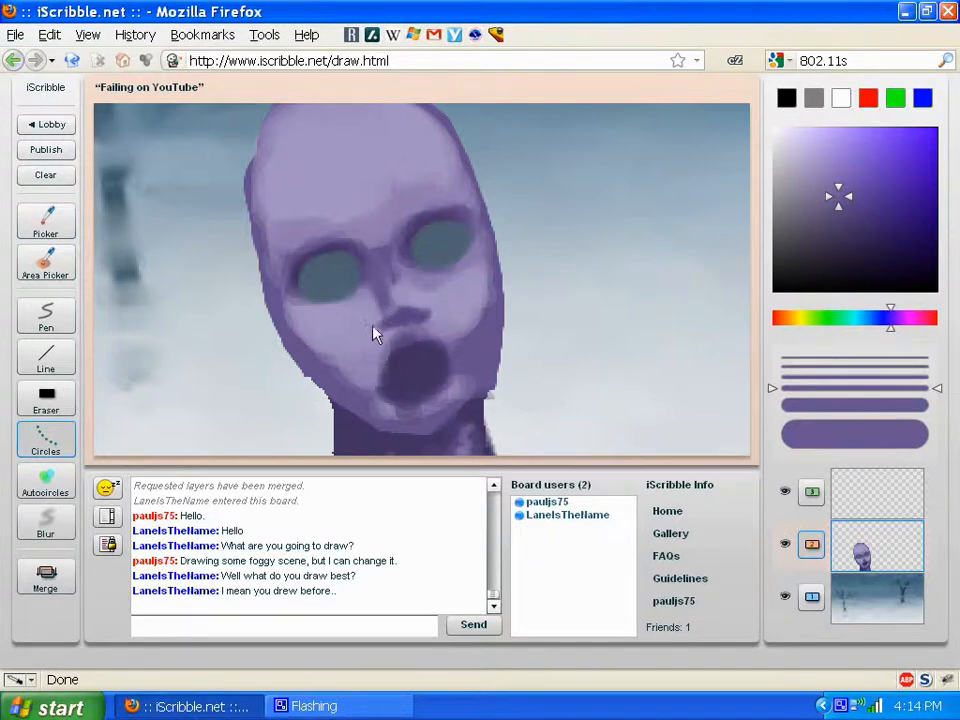
# Paint purple creases from both sides of the nose down around the mouth, and extend the shading on the lower cheeks.
pyautogui.moveTo(373, 325); pyautogui.dragTo(378, 301)
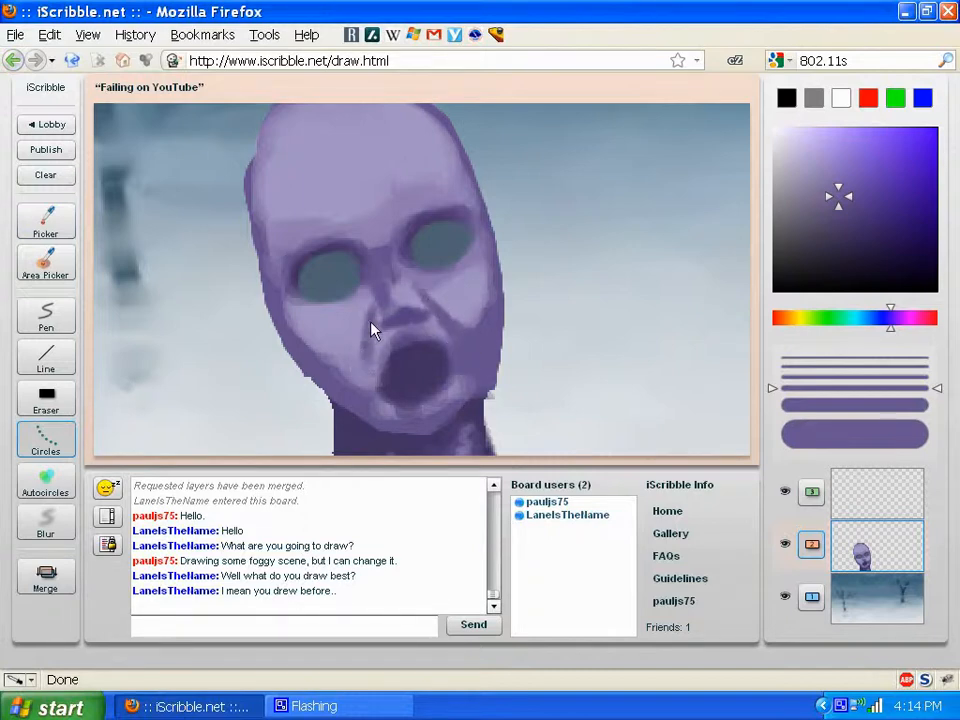
pyautogui.press('space')
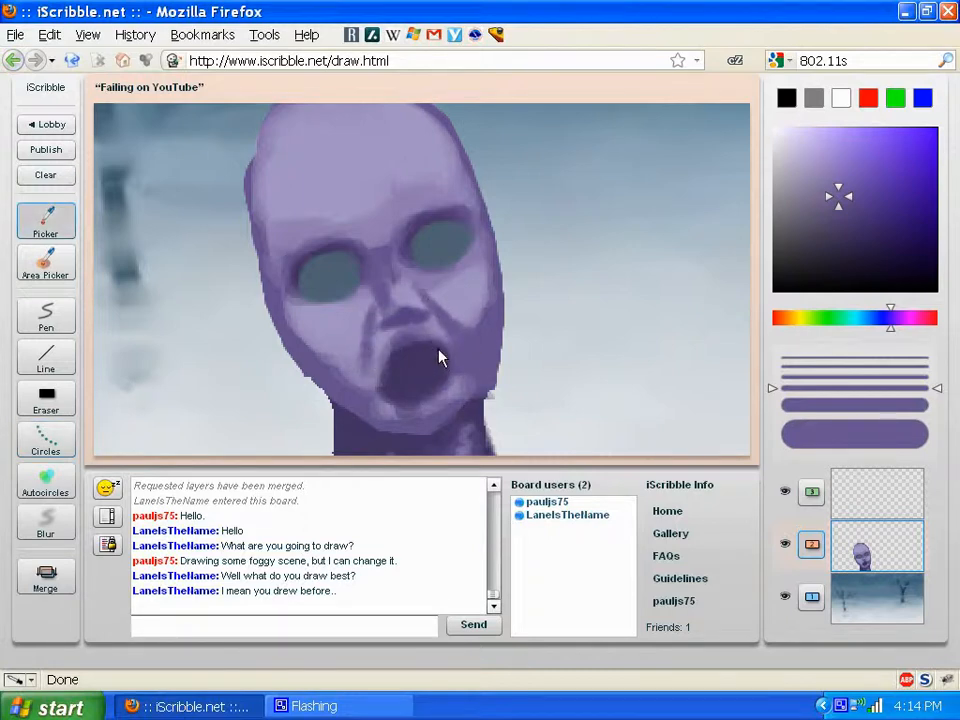
pyautogui.keyDown('ctrl'); pyautogui.click(438, 344); pyautogui.keyUp('ctrl')
pyautogui.keyDown('shift'); pyautogui.click(421, 324); pyautogui.keyUp('shift')
pyautogui.keyDown('shift'); pyautogui.click(421, 325); pyautogui.keyUp('shift')
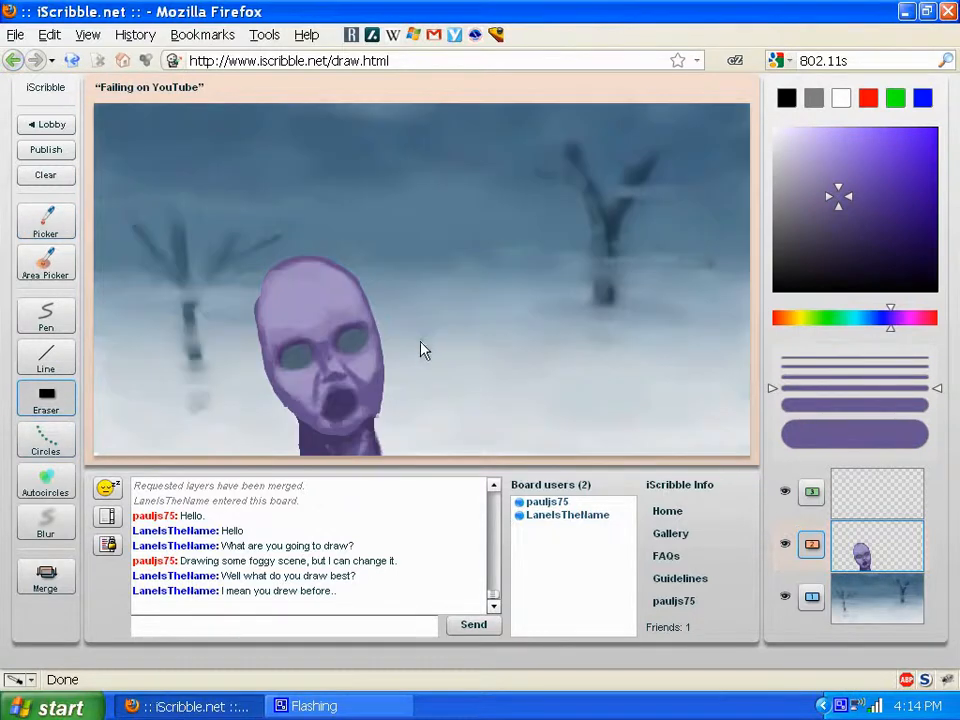
pyautogui.keyDown('ctrl'); pyautogui.click(335, 360); pyautogui.keyUp('ctrl')
pyautogui.keyDown('ctrl'); pyautogui.click(410, 335); pyautogui.keyUp('ctrl')
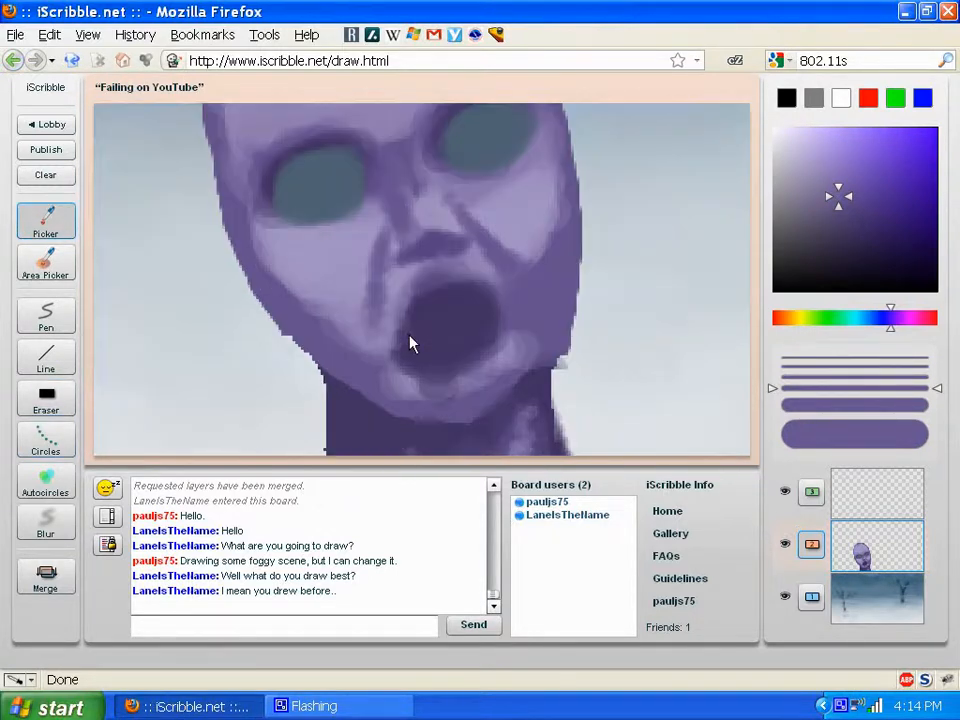
pyautogui.moveTo(503, 277)
pyautogui.mouseDown()
pyautogui.moveTo(503, 256)
pyautogui.moveTo(536, 268)
pyautogui.mouseUp()
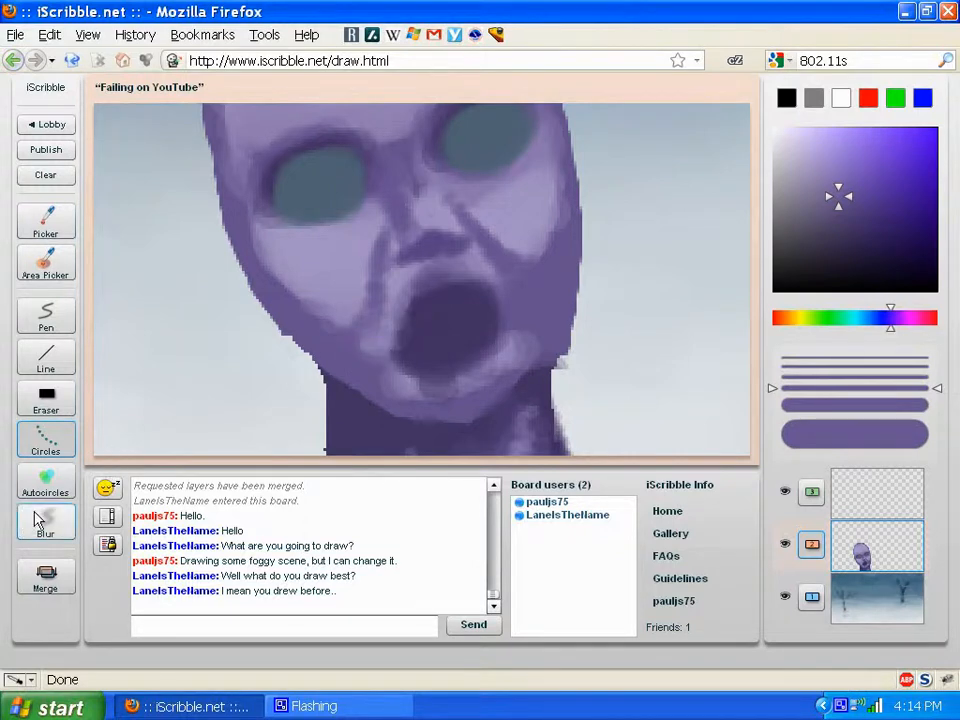
# Blend the cheek creases and the skin around the mouth using Autocircles with a wider brush.
pyautogui.click(45, 480)
pyautogui.moveTo(772, 388); pyautogui.dragTo(772, 405)
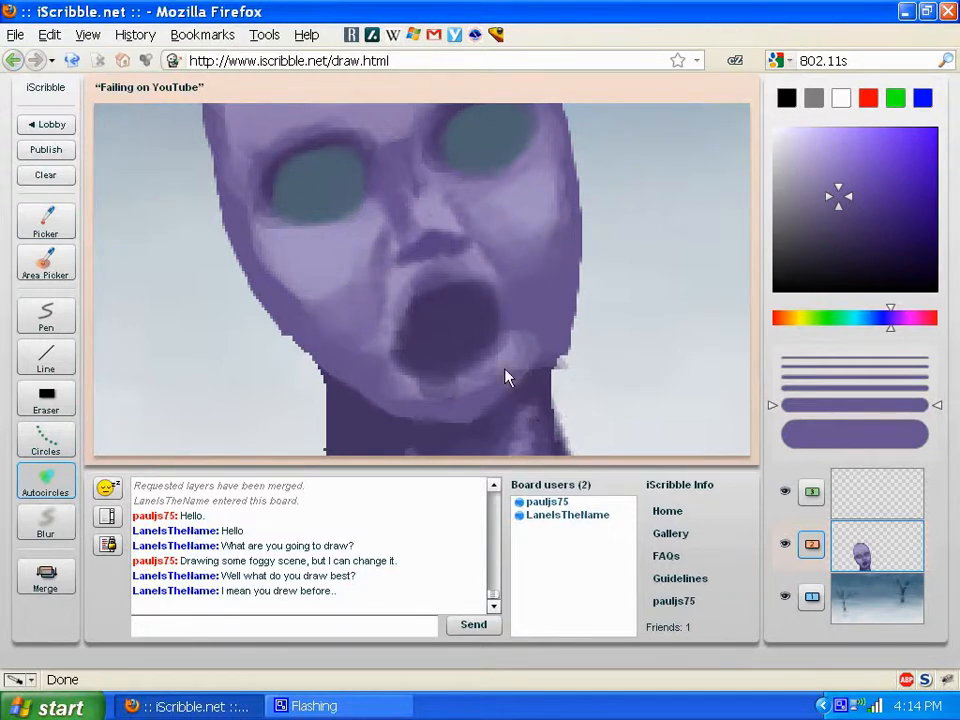
pyautogui.scroll(1, 486, 318)
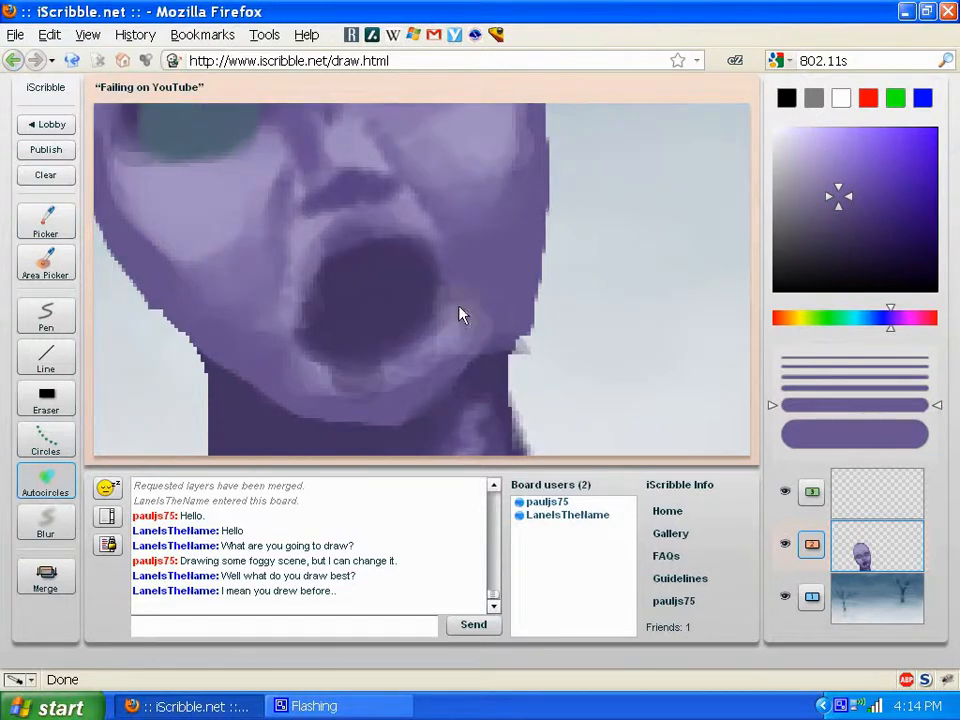
pyautogui.scroll(-4, 410, 300)
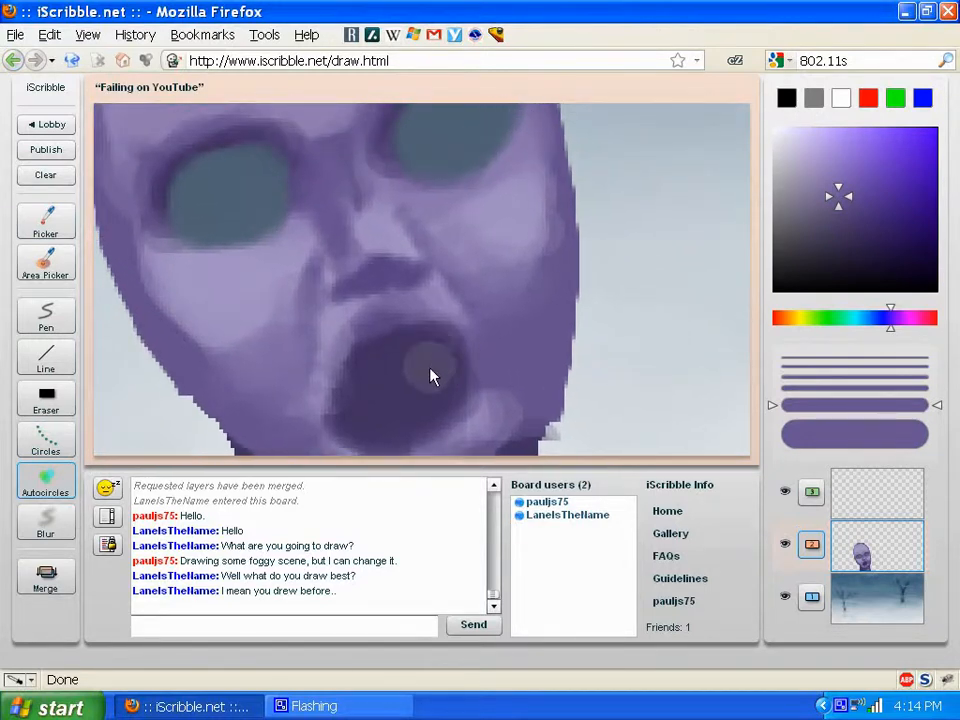
pyautogui.press('e')
pyautogui.press('a')
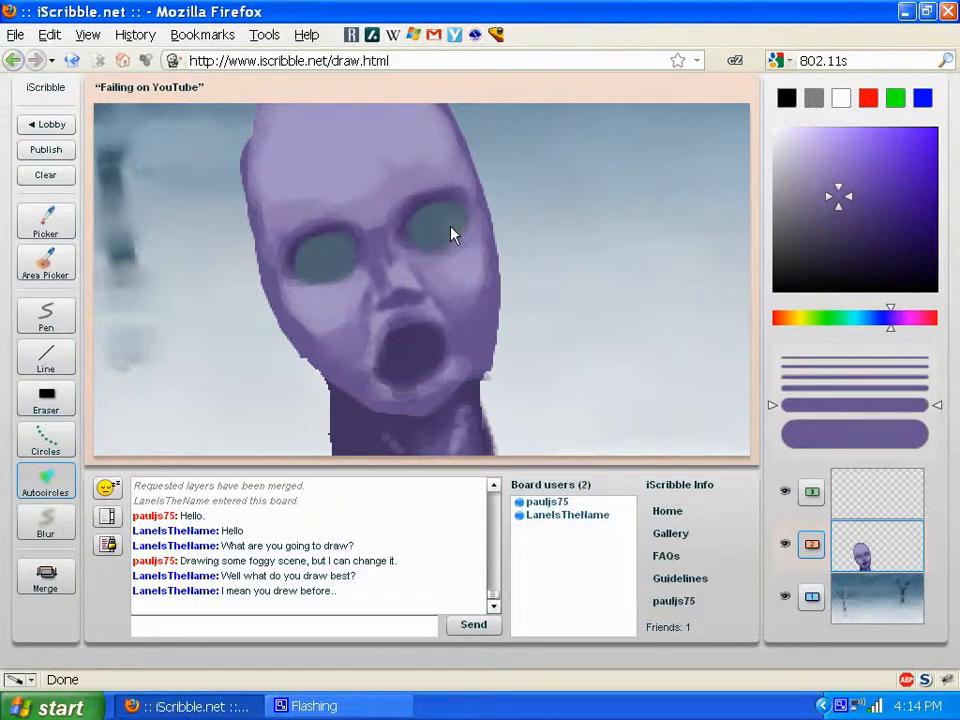
# Lighten the centres of both eyes with a lighter tone of the sampled grey-blue, using a wide Circles brush.
pyautogui.keyDown('ctrl'); pyautogui.click(443, 244); pyautogui.keyUp('ctrl')
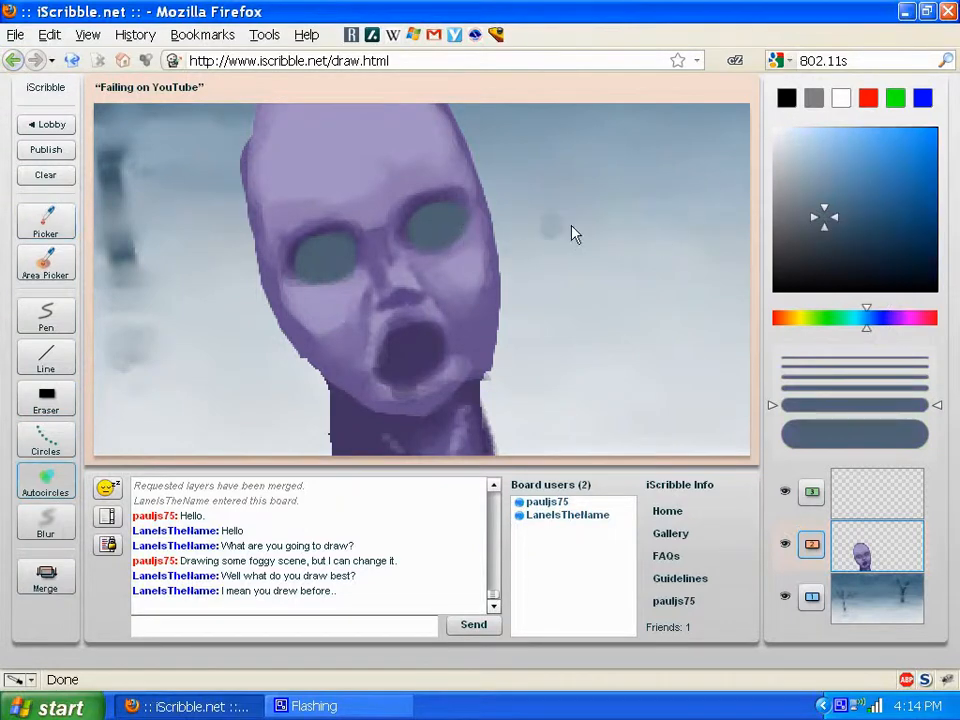
pyautogui.click(804, 176)
pyautogui.click(793, 387)
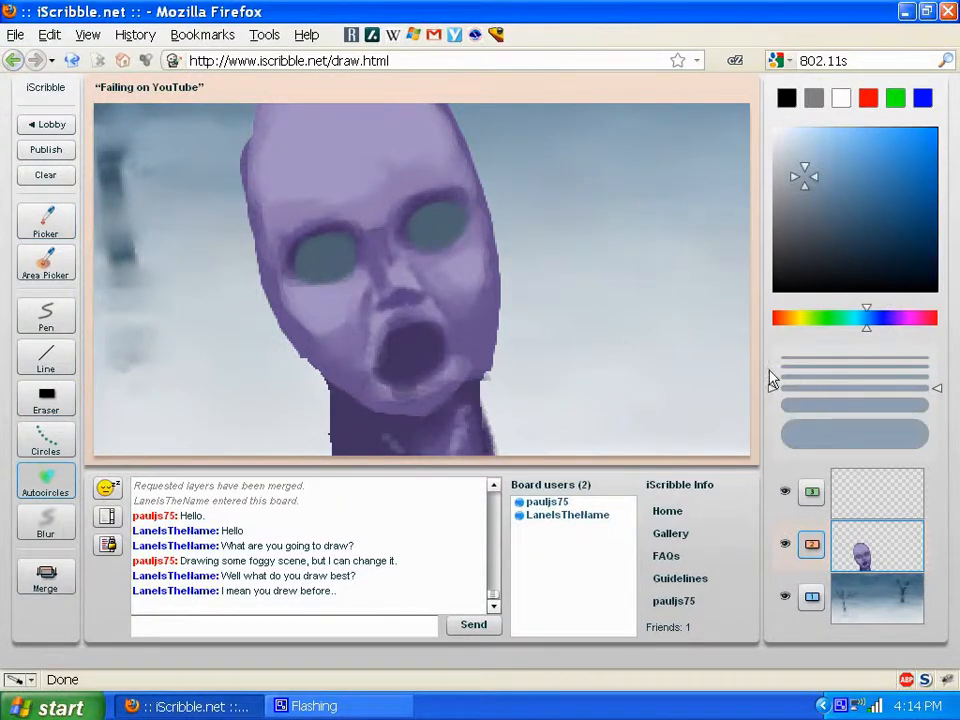
pyautogui.click(45, 441)
pyautogui.click(789, 405)
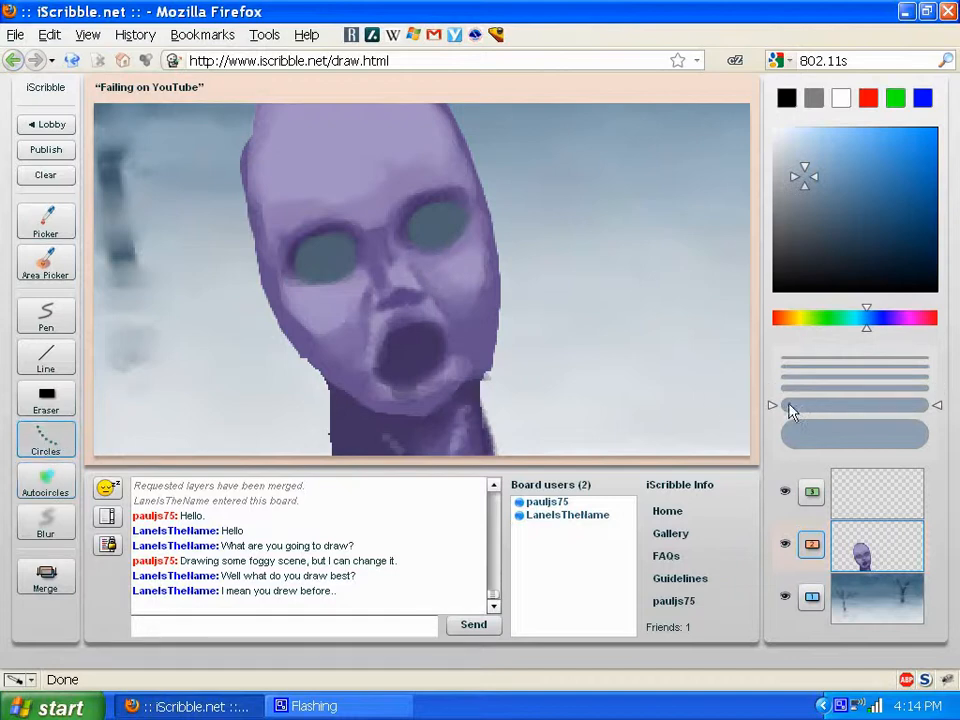
pyautogui.moveTo(428, 236)
pyautogui.mouseDown()
pyautogui.moveTo(456, 221)
pyautogui.moveTo(427, 240)
pyautogui.mouseUp()
pyautogui.moveTo(322, 265); pyautogui.dragTo(308, 265)
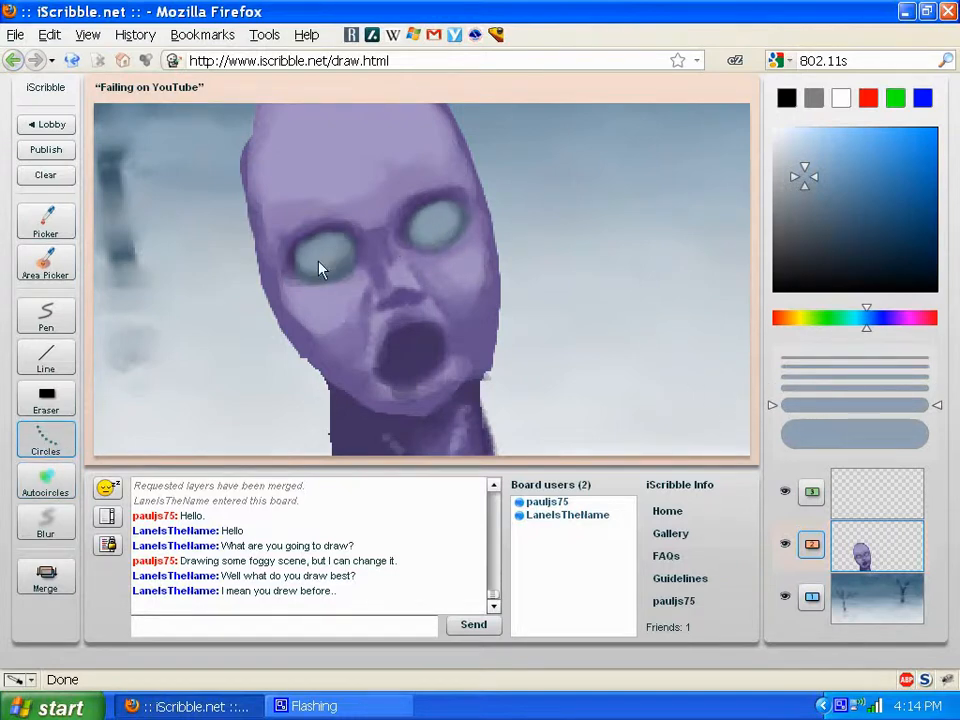
# Soften the light centres and edges of both eyes using Blur with a narrower brush.
pyautogui.click(45, 521)
pyautogui.click(798, 387)
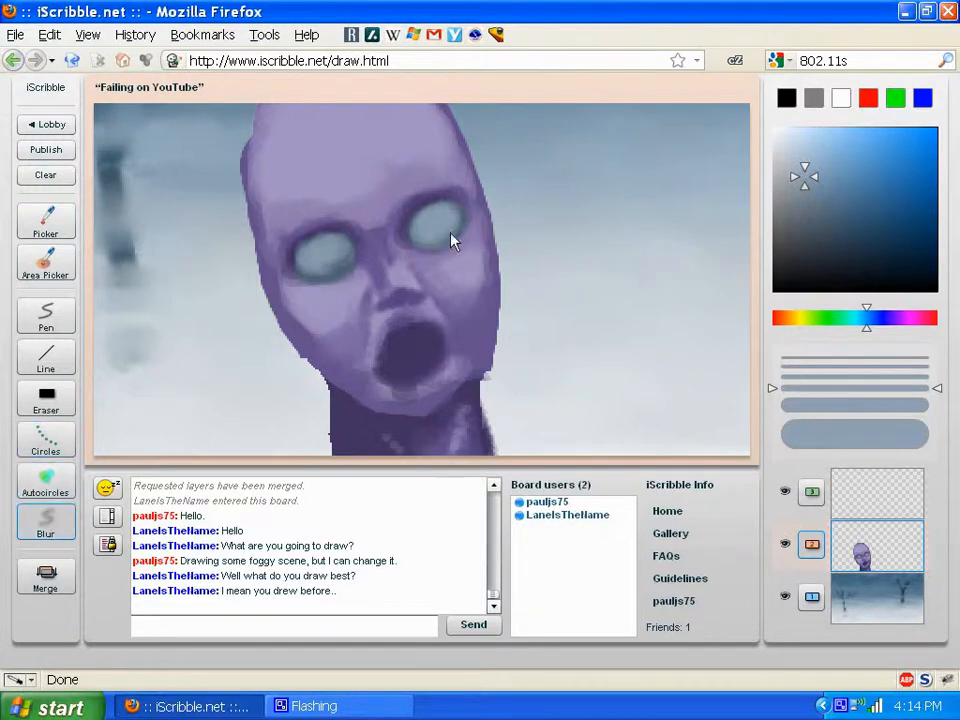
pyautogui.moveTo(450, 233); pyautogui.dragTo(421, 235)
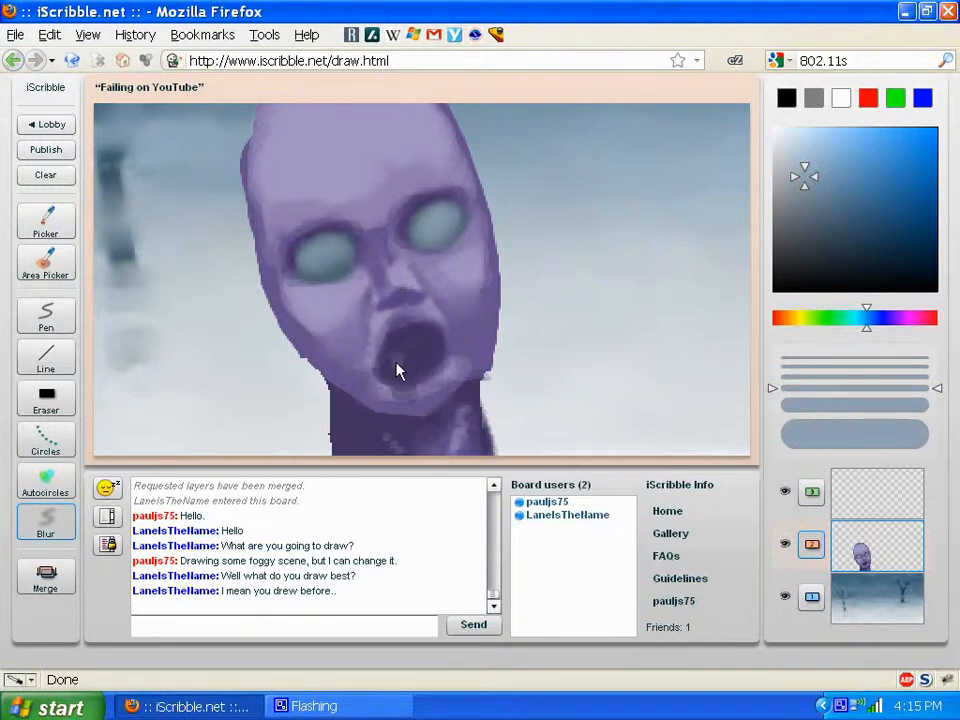
# Define the lower lip with sampled light purple, and outline it in sampled dark purple with a thinner Circles brush.
pyautogui.keyDown('alt'); pyautogui.click(450, 279); pyautogui.keyUp('alt')
pyautogui.click(45, 438)
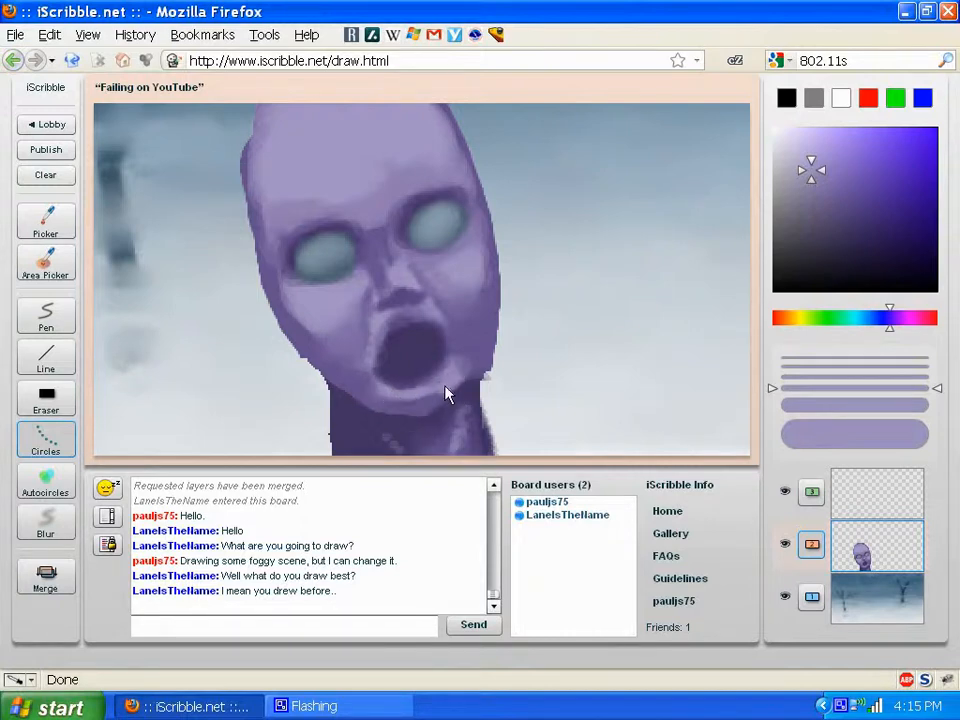
pyautogui.keyDown('alt'); pyautogui.click(409, 437); pyautogui.keyUp('alt')
pyautogui.click(802, 378)
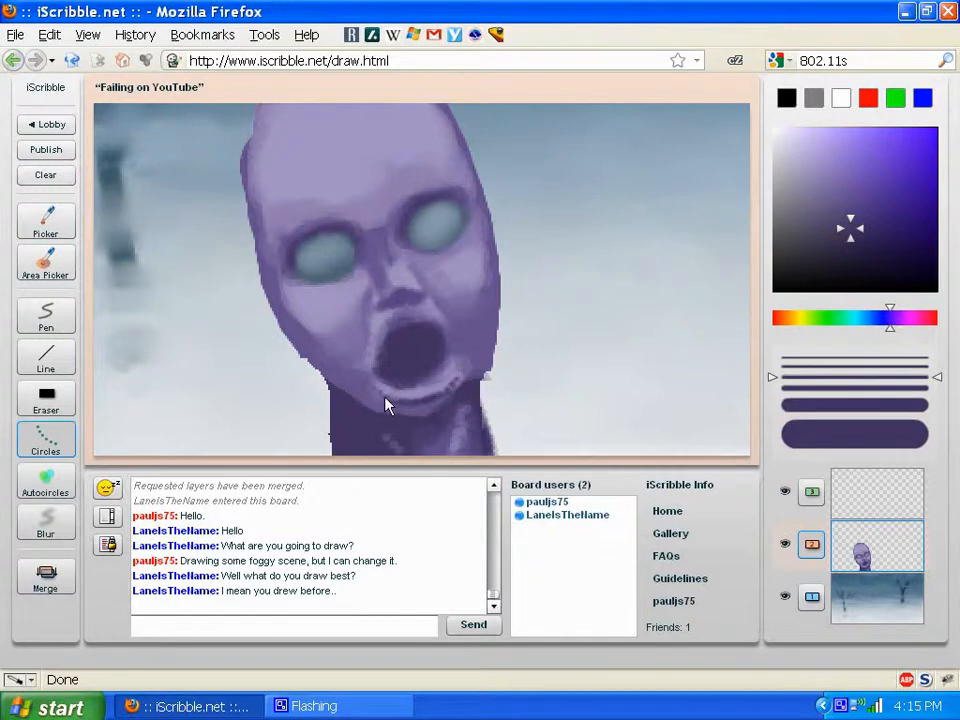
# Blend the dark outline around the lower lip using Autocircles, first with a wider brush and then a narrower one.
pyautogui.click(45, 482)
pyautogui.click(812, 402)
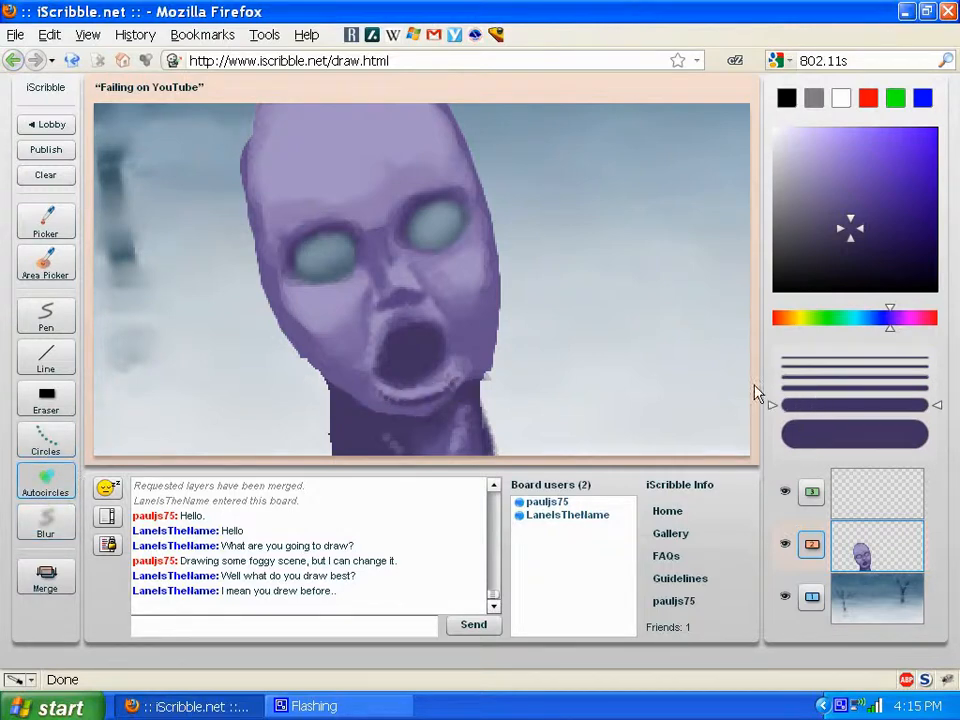
pyautogui.click(792, 389)
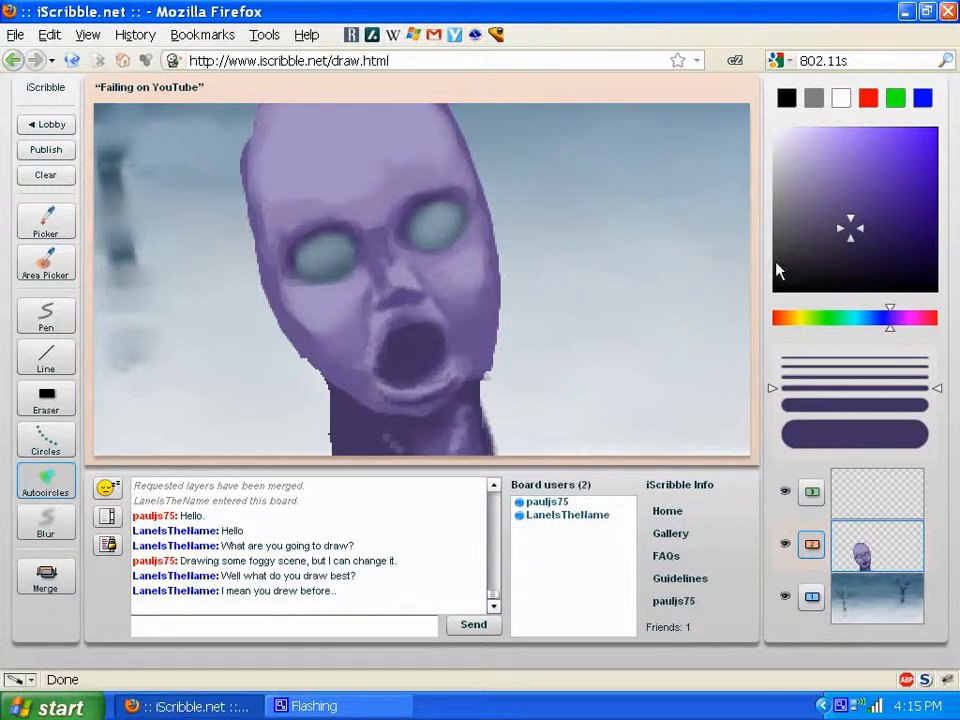
# Shade the lower edges of both eyes with dark grey-blue using Circles, and smooth the shading with Autocircles and Blur.
pyautogui.keyDown('ctrl'); pyautogui.click(430, 228); pyautogui.keyUp('ctrl')
pyautogui.click(815, 228)
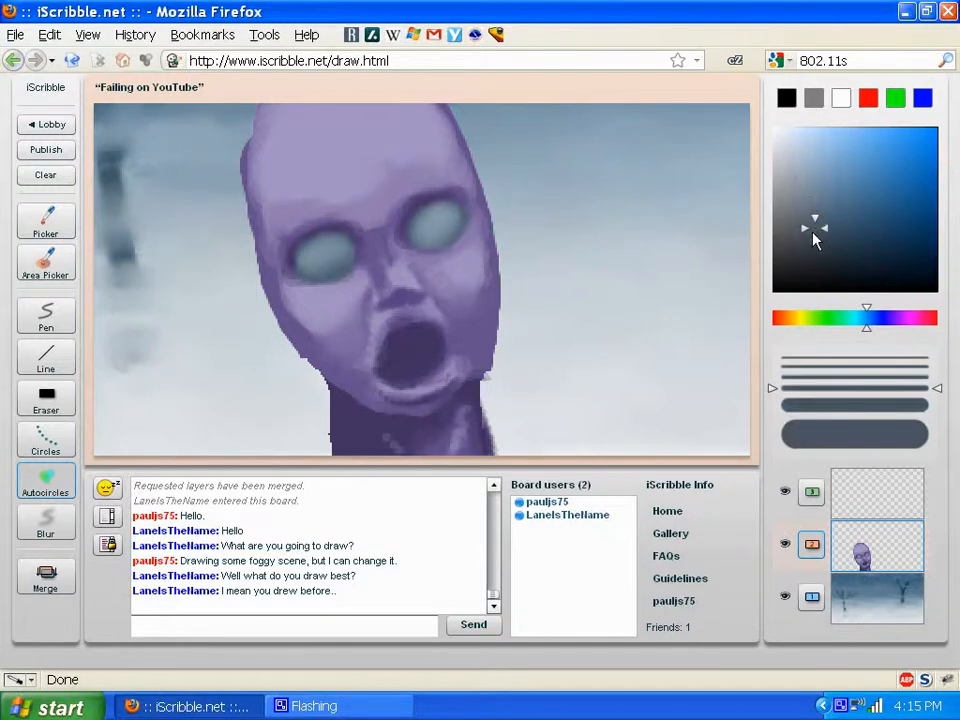
pyautogui.click(40, 443)
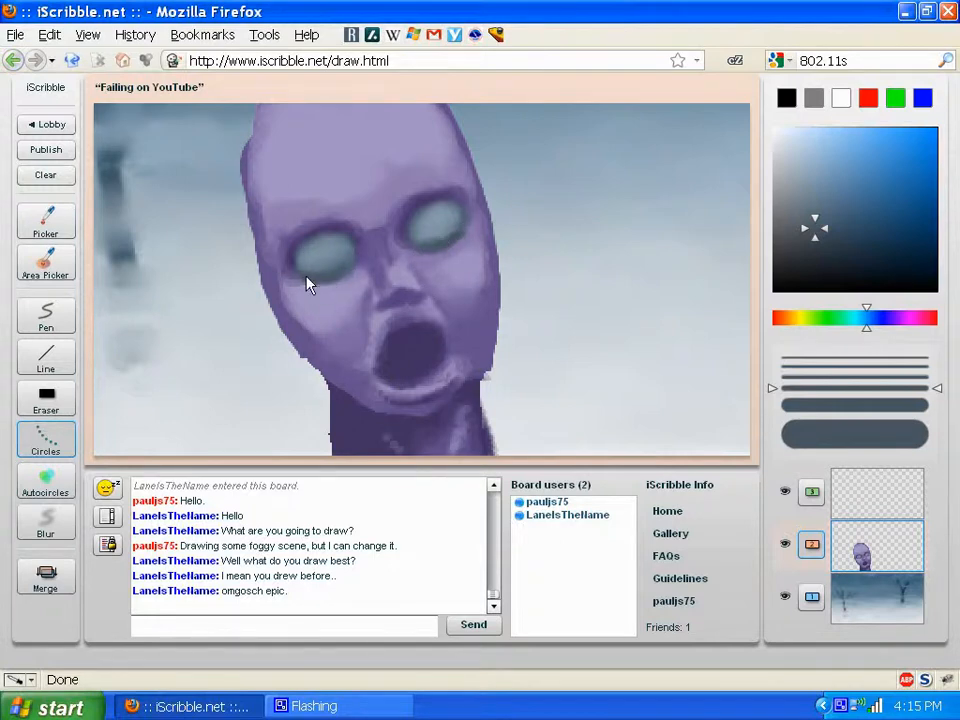
pyautogui.click(46, 485)
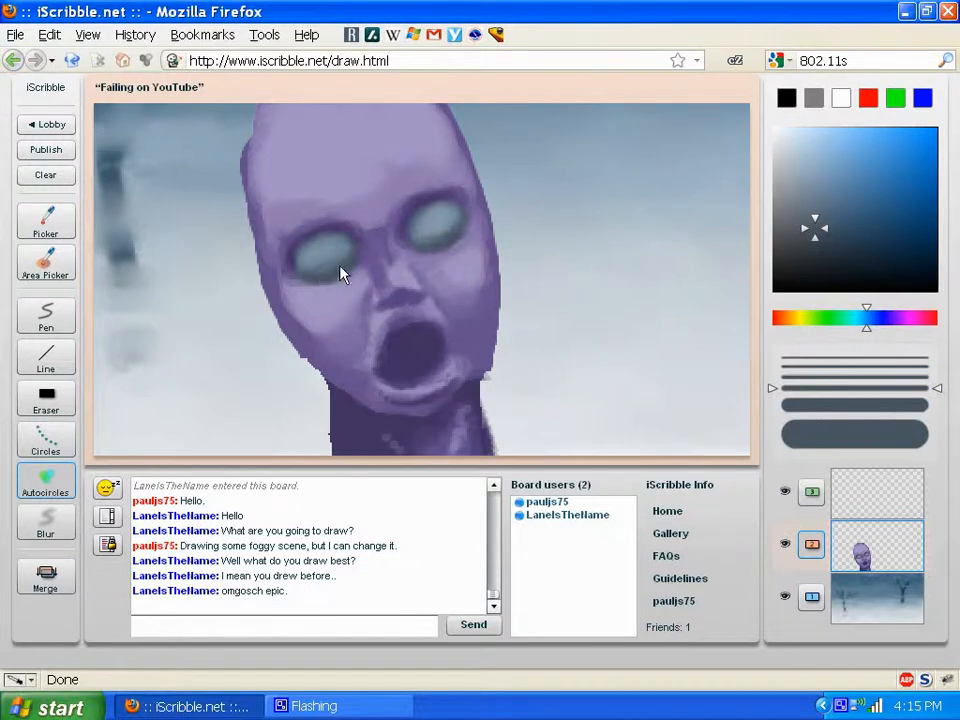
pyautogui.click(50, 518)
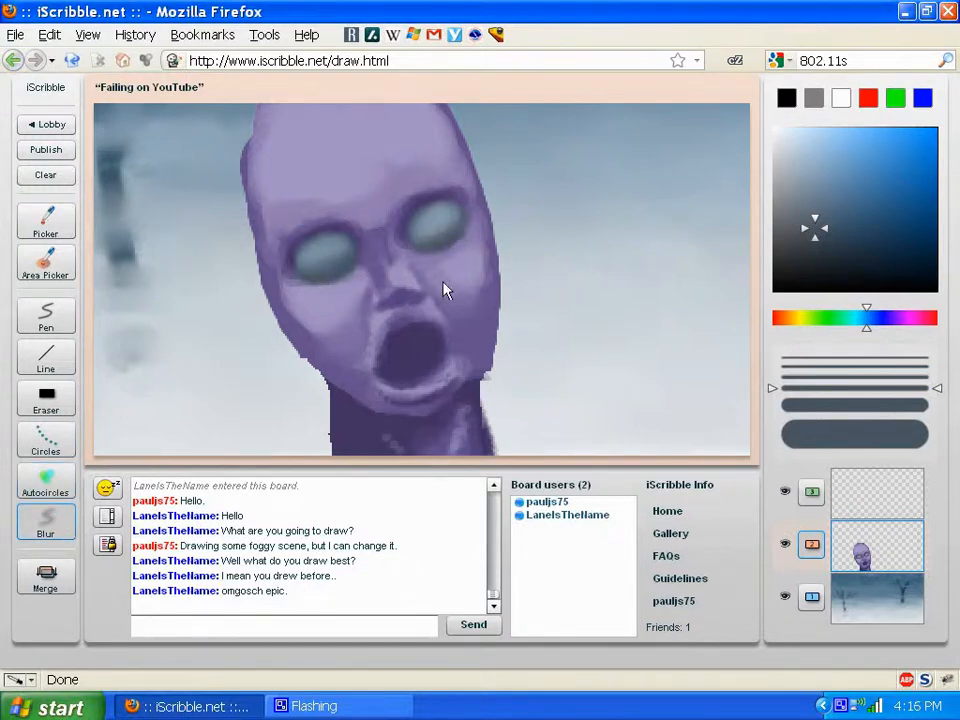
# Add pale blue highlights to both eyes with Circles, and soften them with Blur.
pyautogui.keyDown('ctrl'); pyautogui.click(507, 210); pyautogui.keyUp('ctrl')
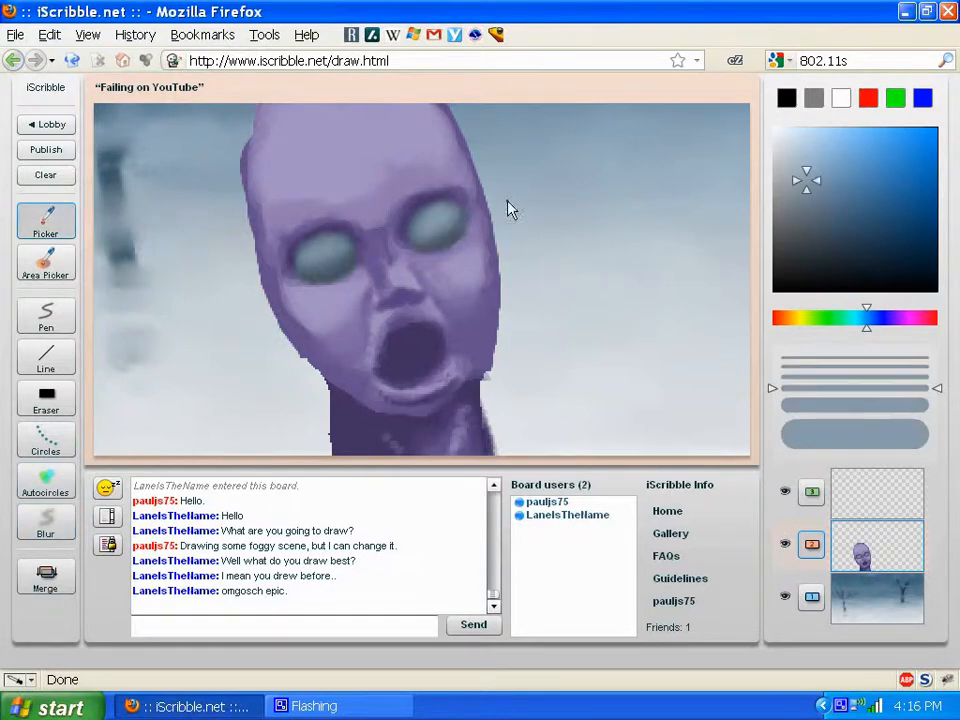
pyautogui.click(805, 143)
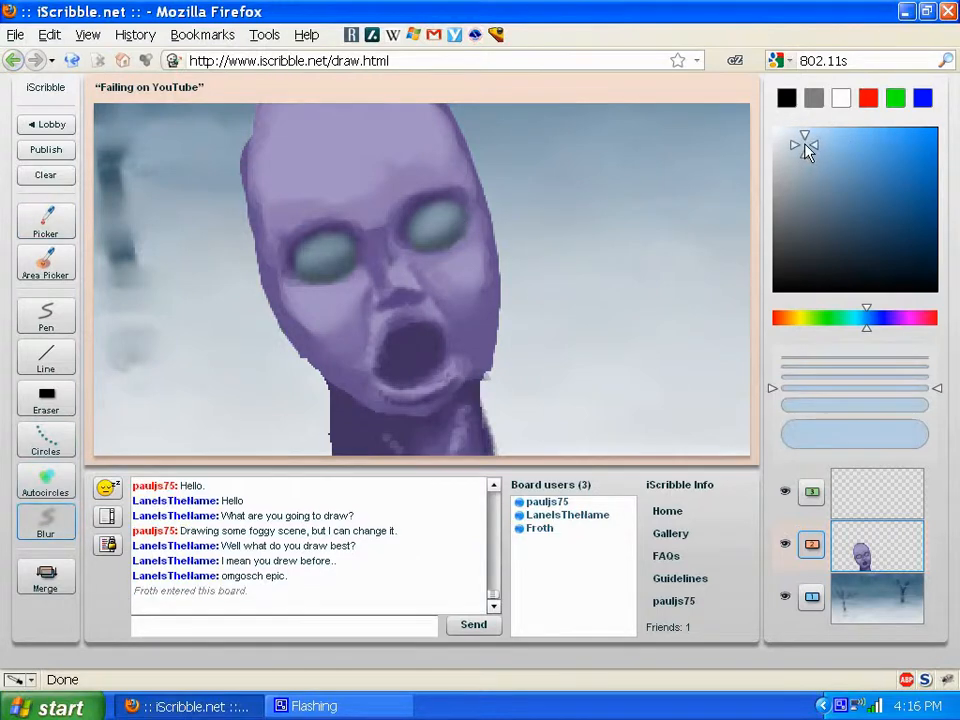
pyautogui.click(785, 377)
pyautogui.click(46, 440)
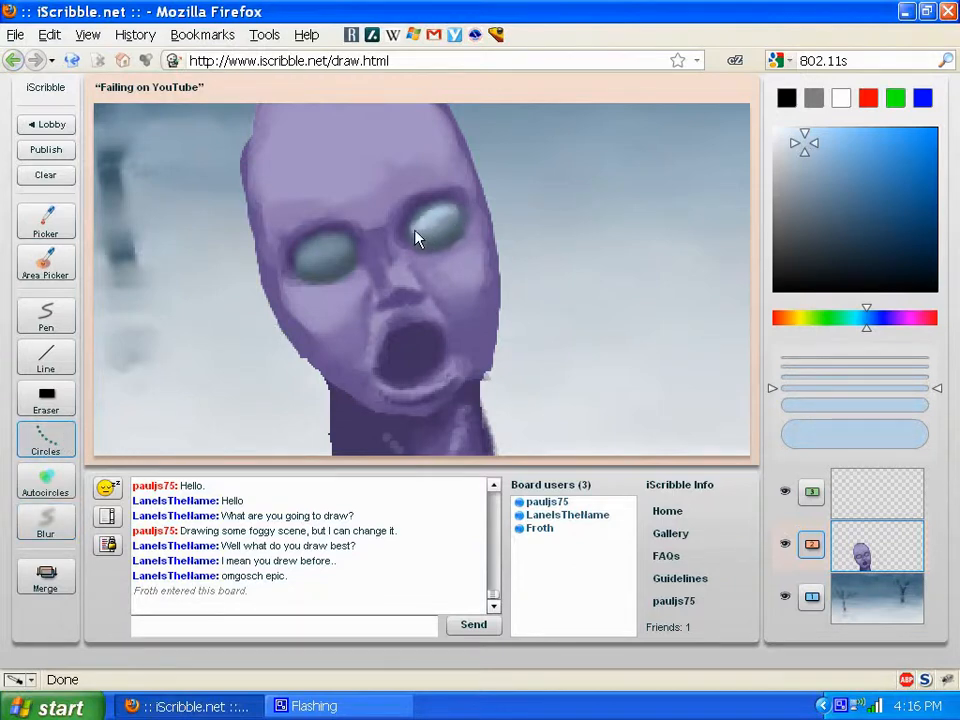
pyautogui.moveTo(307, 256); pyautogui.dragTo(313, 256)
pyautogui.click(46, 520)
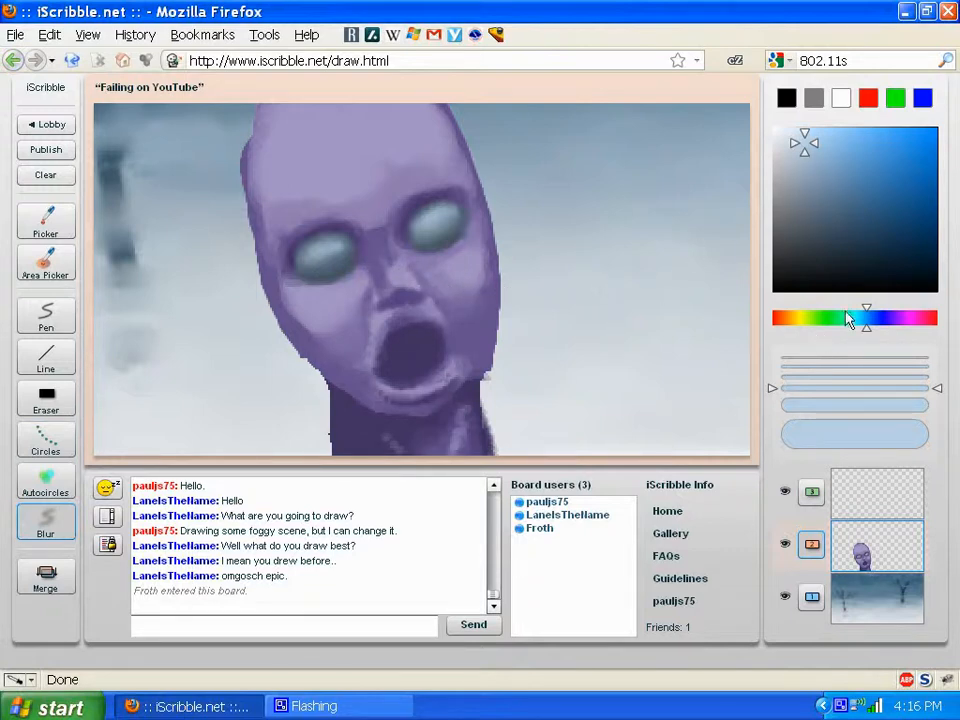
# Paint an olive-grey band of upper teeth inside the mouth with Circles, and trim its lower edge with sampled dark purple.
pyautogui.keyDown('ctrl'); pyautogui.click(453, 274); pyautogui.keyUp('ctrl')
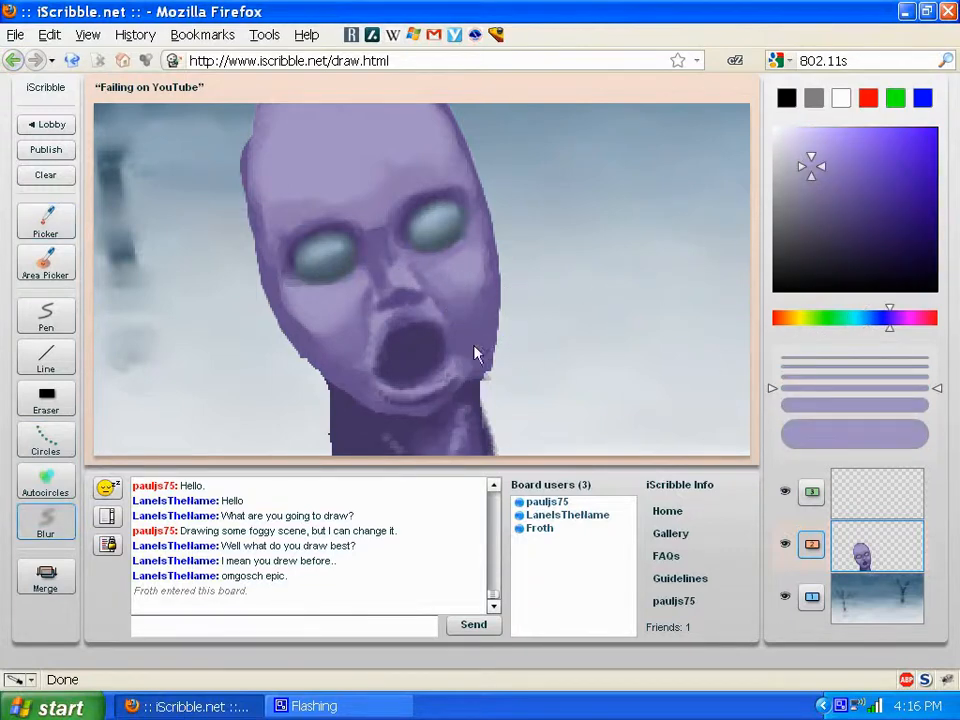
pyautogui.click(857, 319)
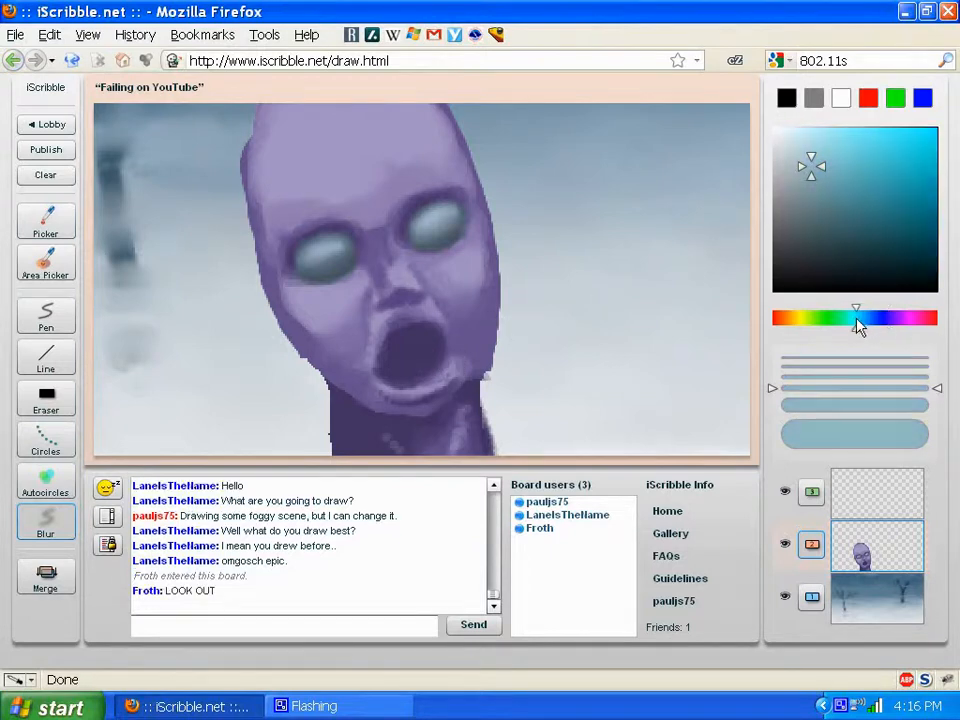
pyautogui.click(787, 188)
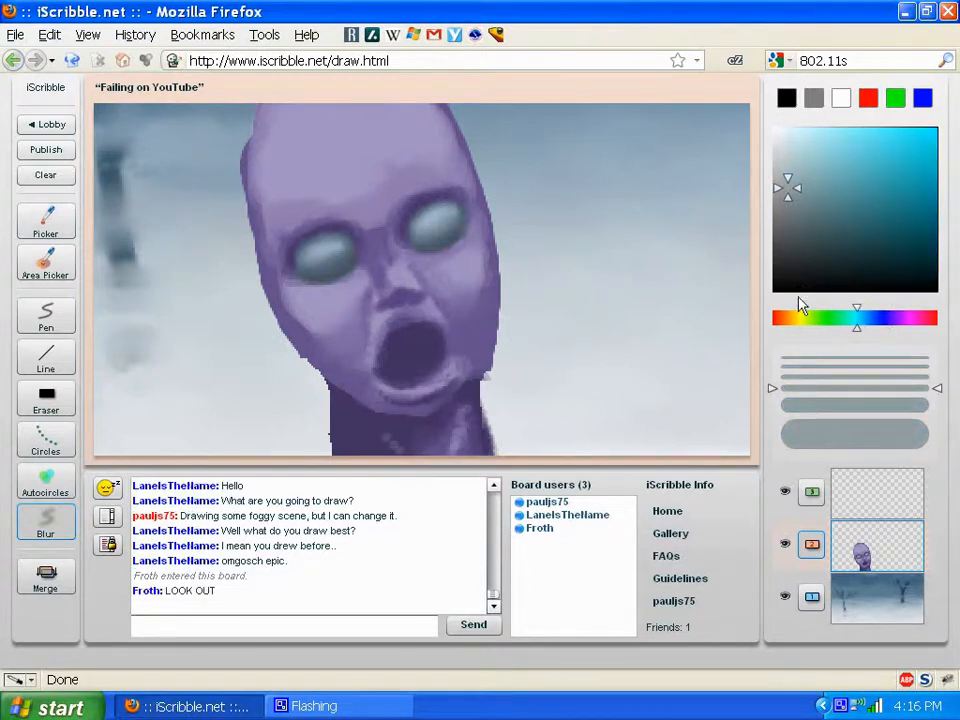
pyautogui.click(796, 320)
pyautogui.click(795, 215)
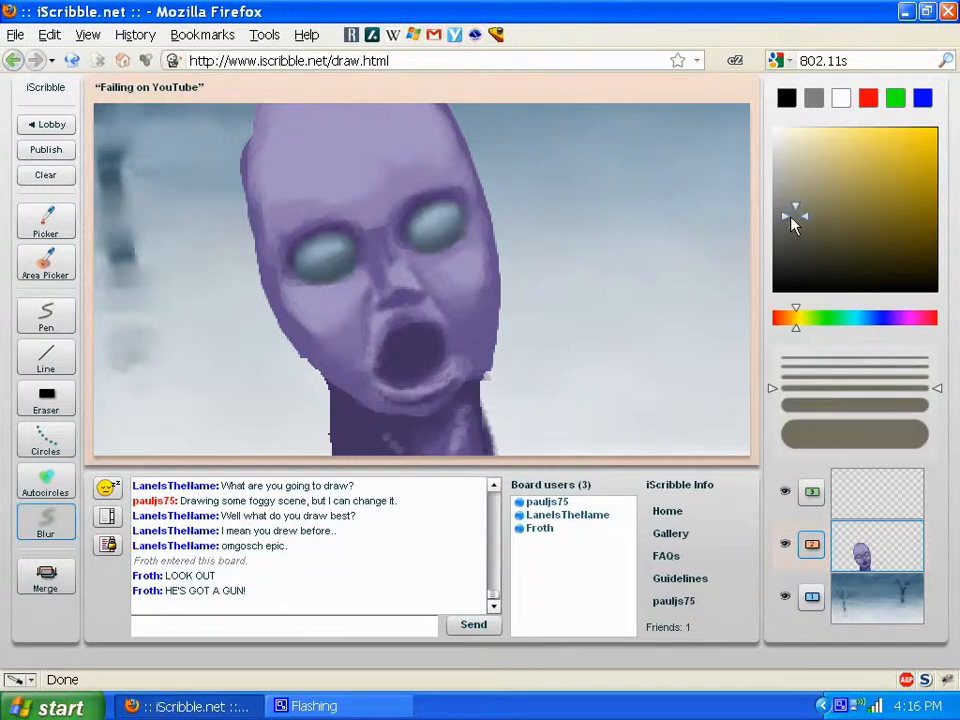
pyautogui.click(62, 438)
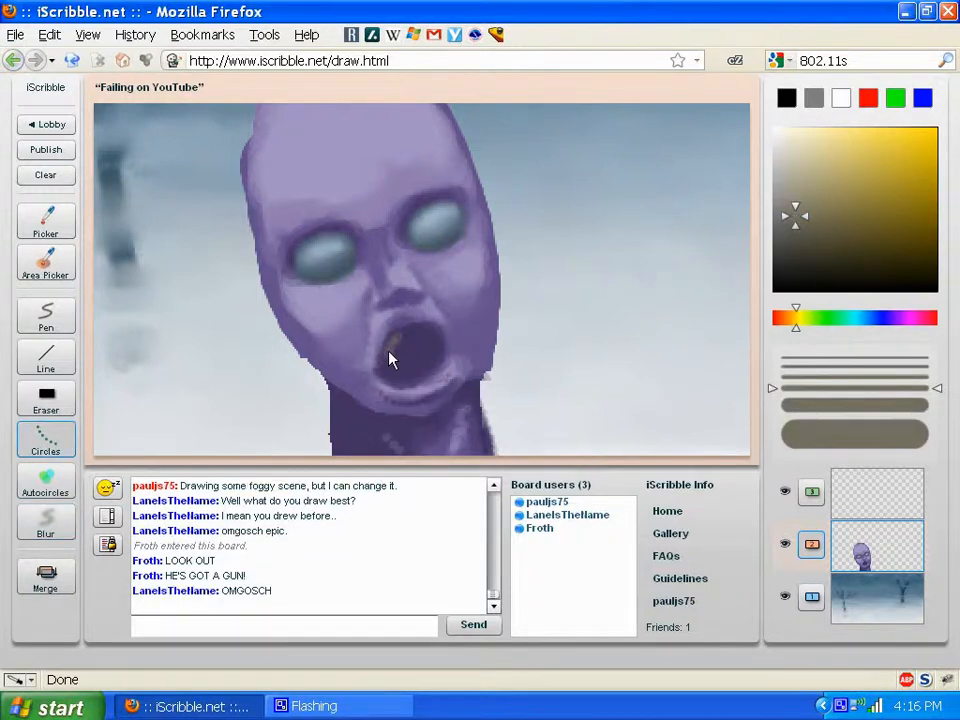
pyautogui.moveTo(391, 360)
pyautogui.mouseDown()
pyautogui.moveTo(392, 347)
pyautogui.moveTo(424, 341)
pyautogui.mouseUp()
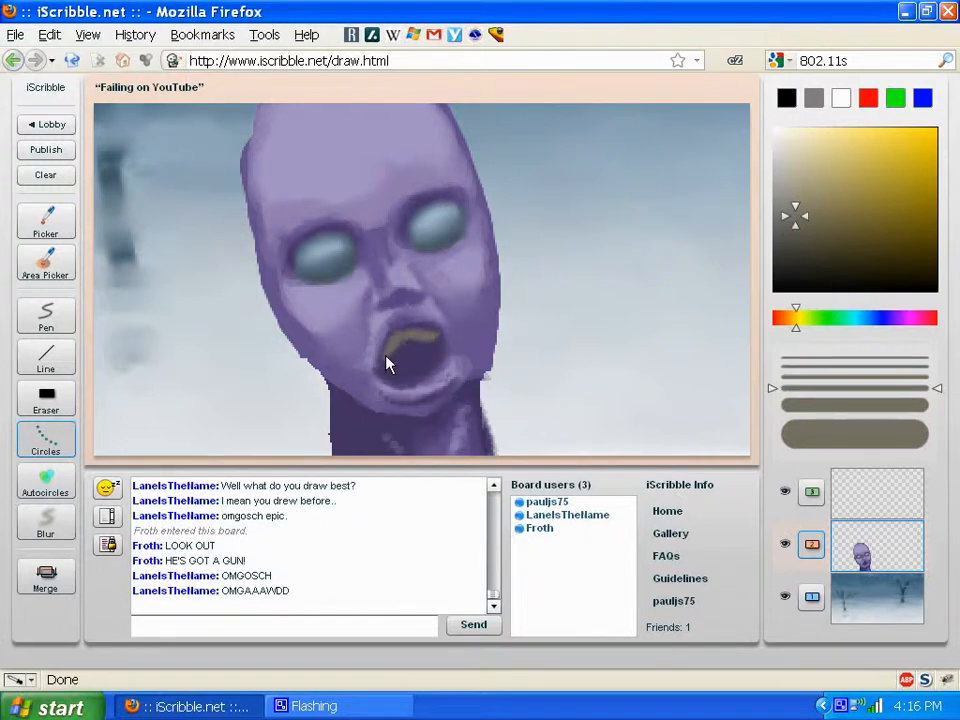
pyautogui.moveTo(386, 355); pyautogui.dragTo(407, 339)
pyautogui.press('ctrl')
pyautogui.keyDown('ctrl'); pyautogui.click(396, 371); pyautogui.keyUp('ctrl')
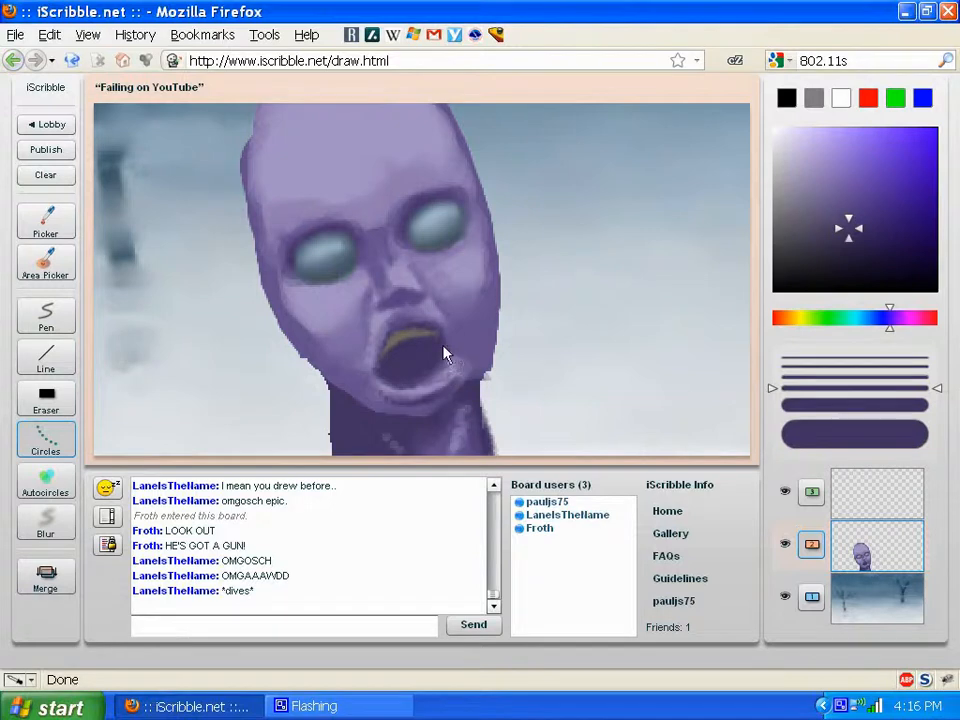
# Paint individual upper teeth in light beige-grey with a thinner Circles brush, and blend them with Autocircles.
pyautogui.keyDown('ctrl'); pyautogui.click(410, 341); pyautogui.keyUp('ctrl')
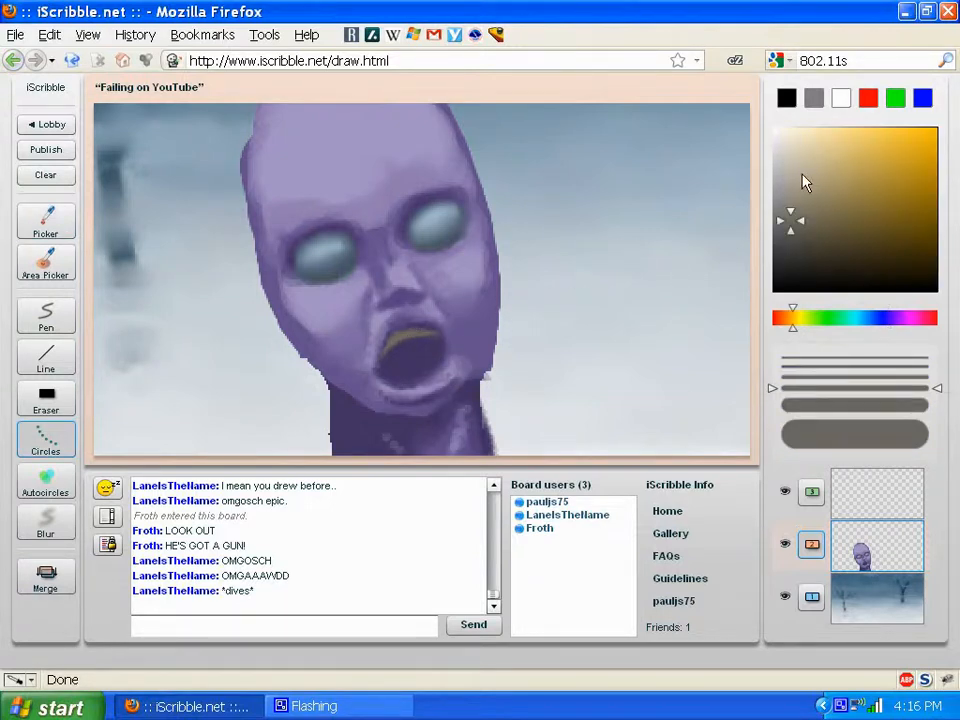
pyautogui.click(780, 158)
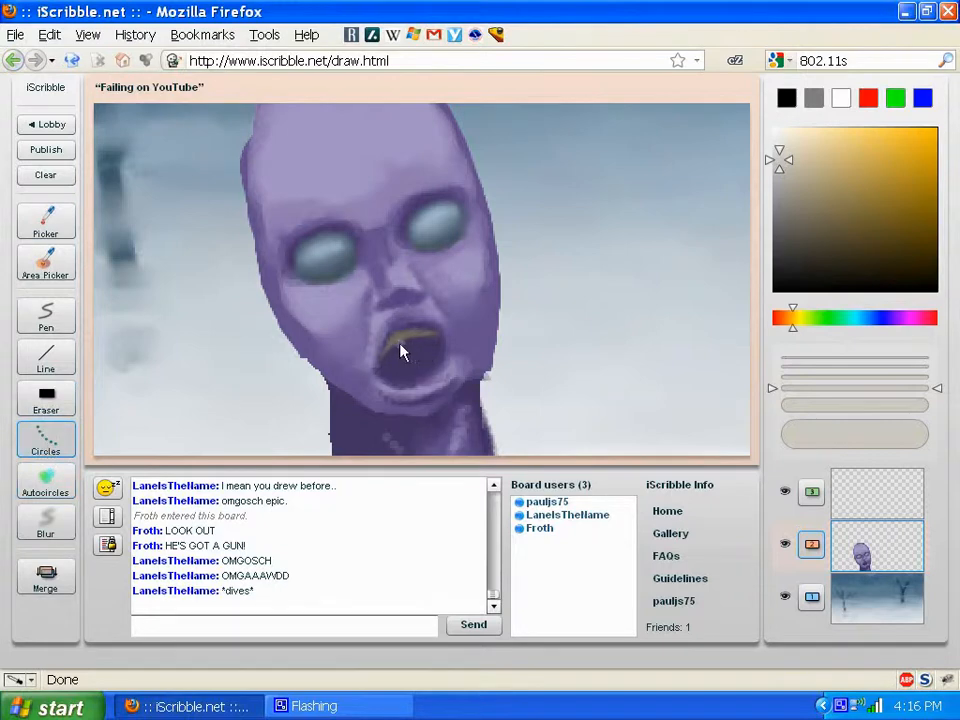
pyautogui.click(789, 378)
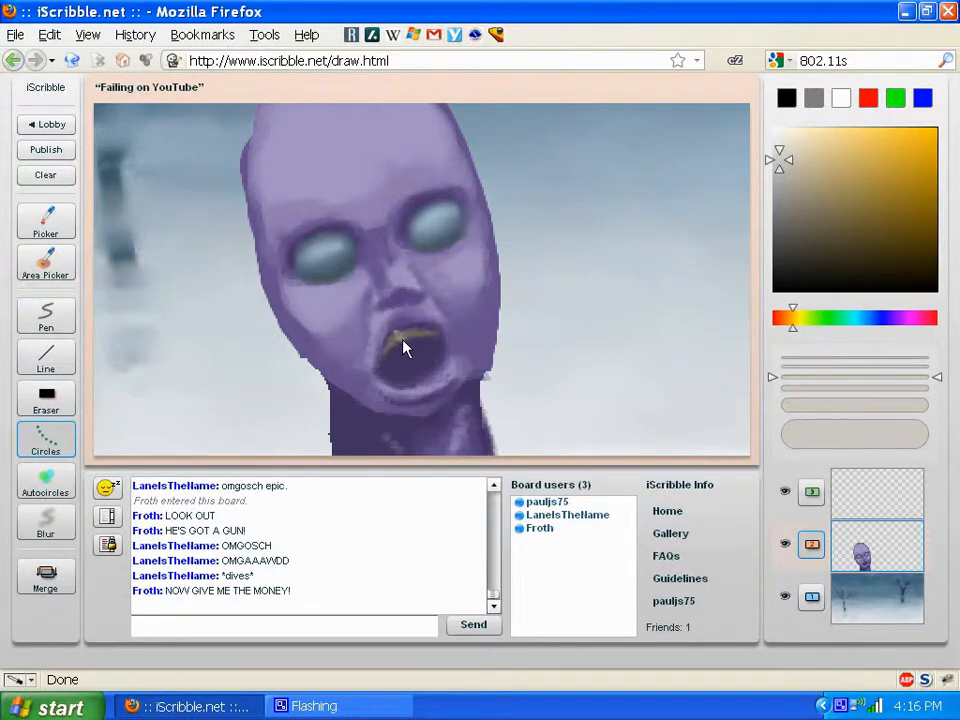
pyautogui.scroll(2, 411, 347)
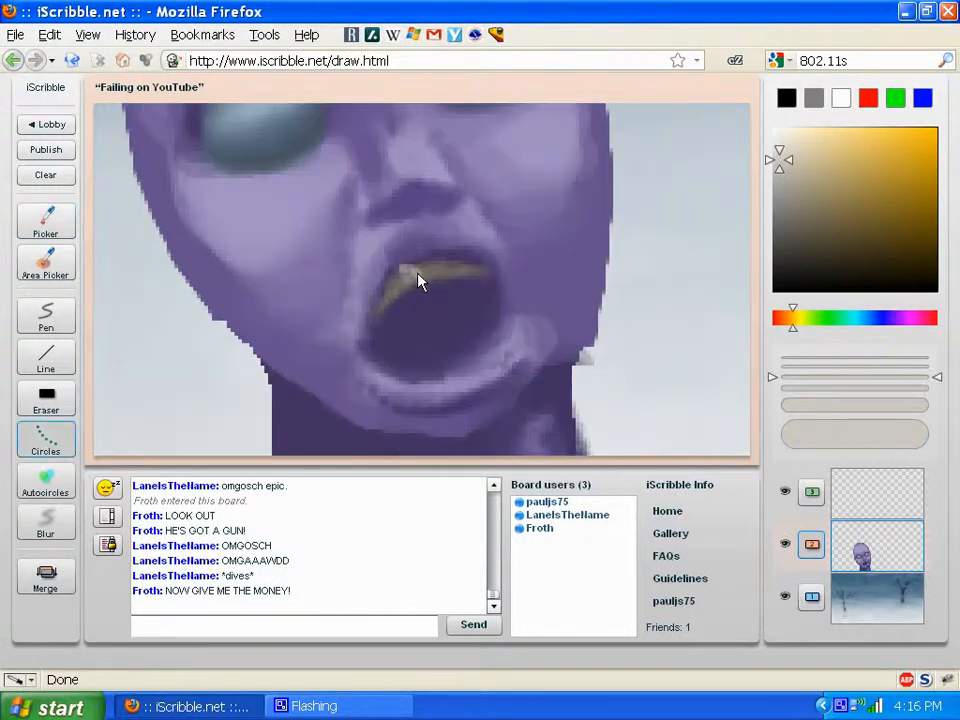
pyautogui.moveTo(412, 280); pyautogui.dragTo(438, 278)
pyautogui.click(398, 324)
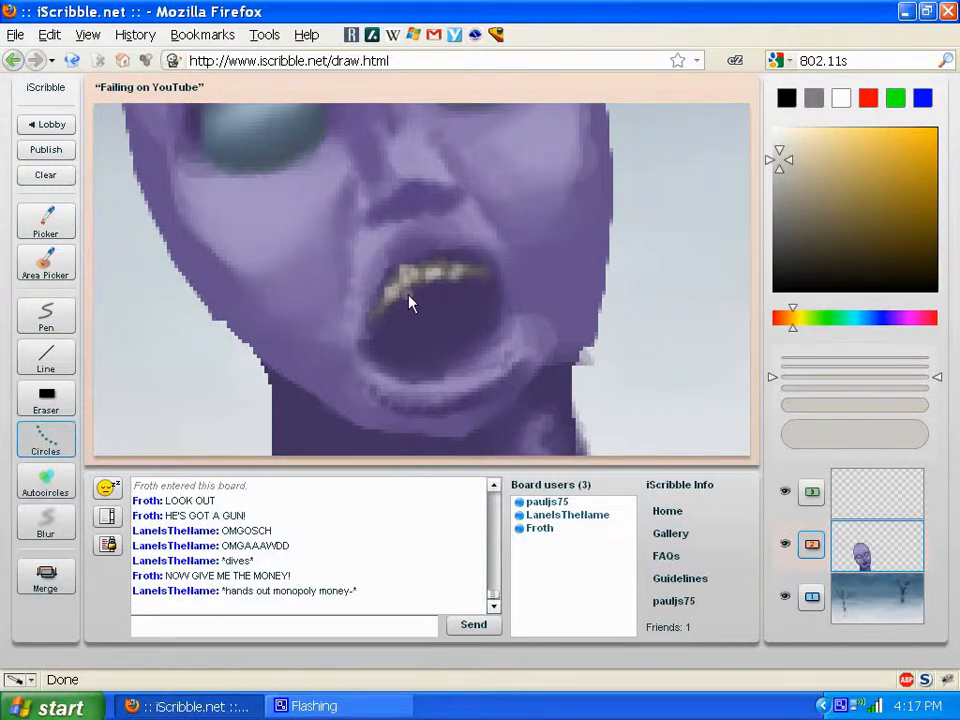
pyautogui.click(46, 480)
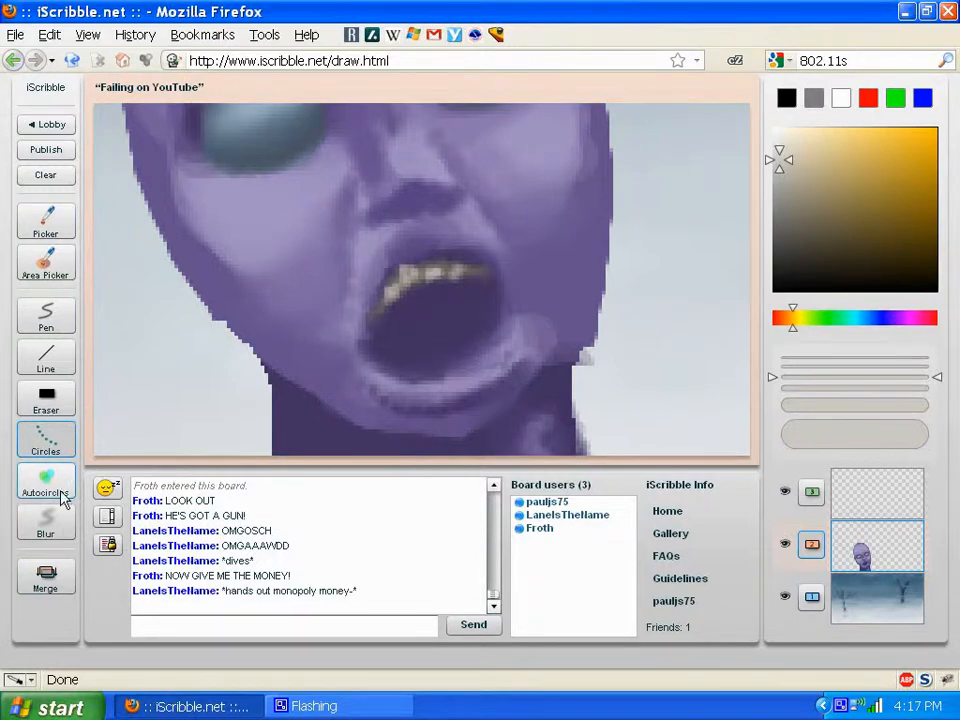
pyautogui.rightClick(452, 256)
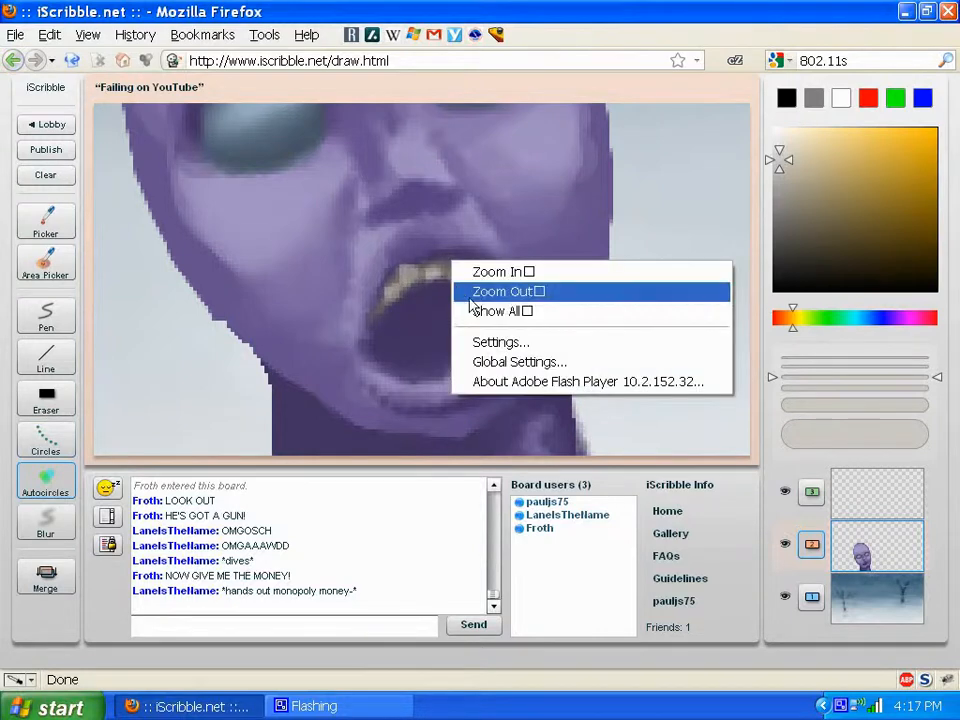
pyautogui.click(470, 291)
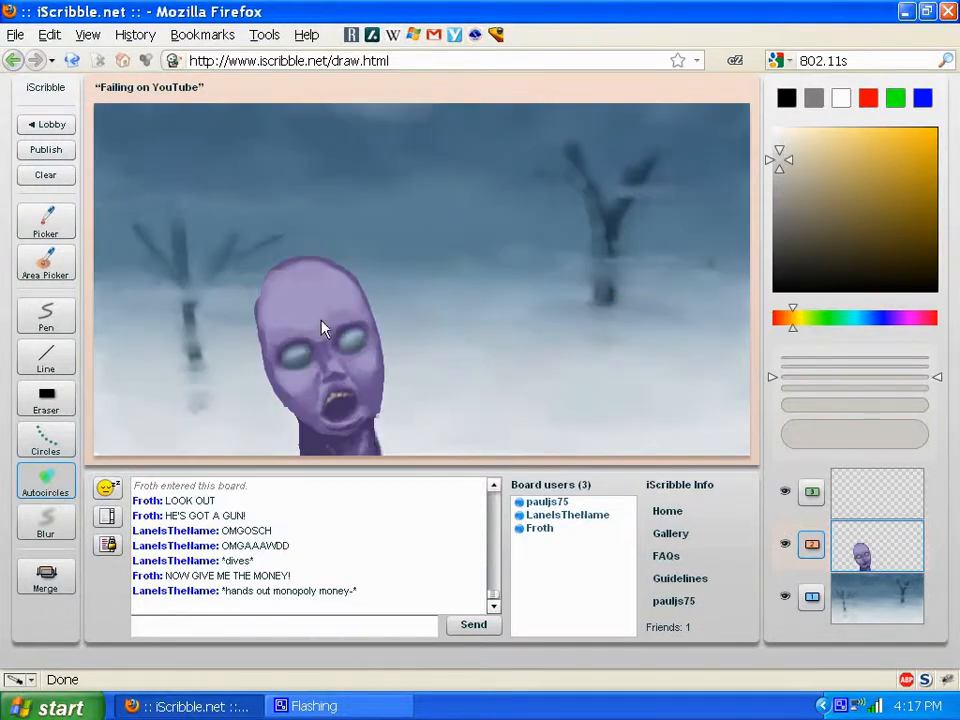
# Paint a muted blue iris with a darker blue pupil in the right-hand eye of the face using Circles.
pyautogui.rightClick(340, 360)
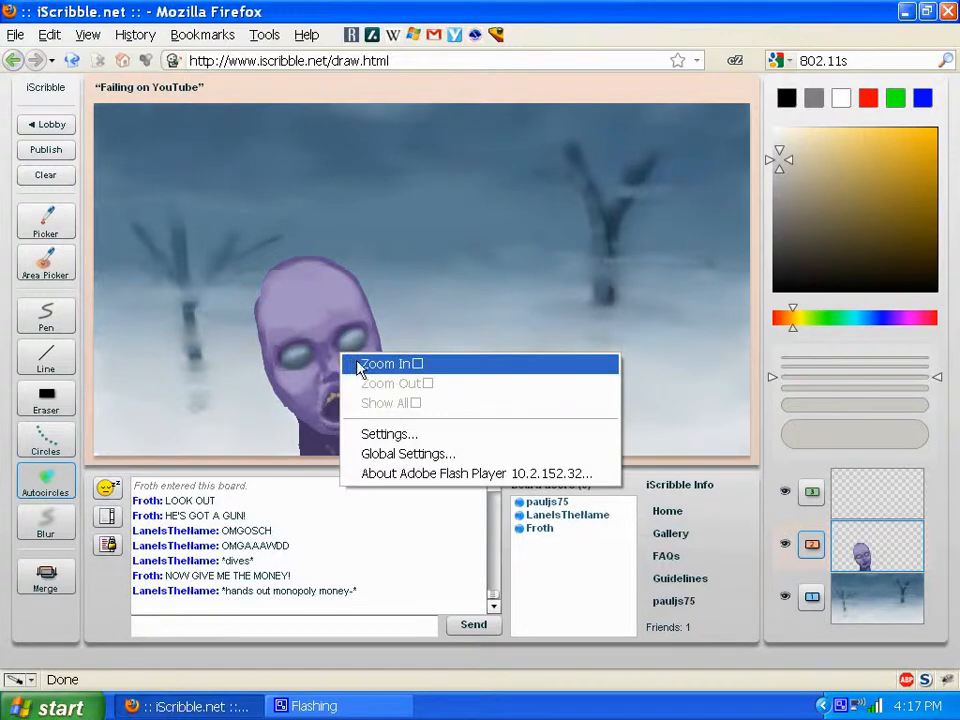
pyautogui.click(390, 362)
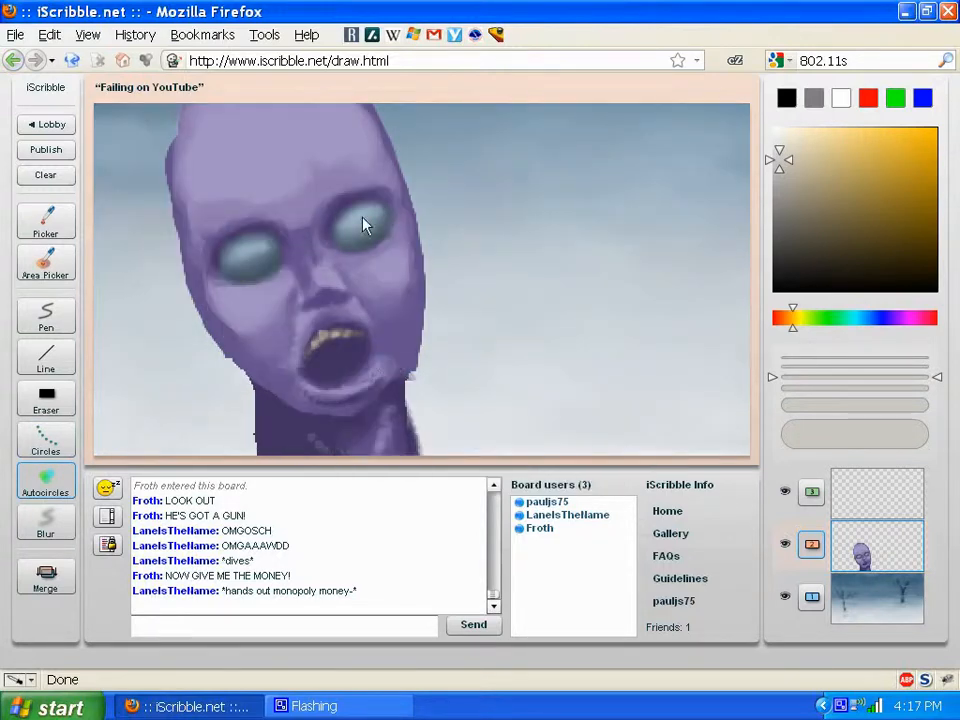
pyautogui.click(876, 320)
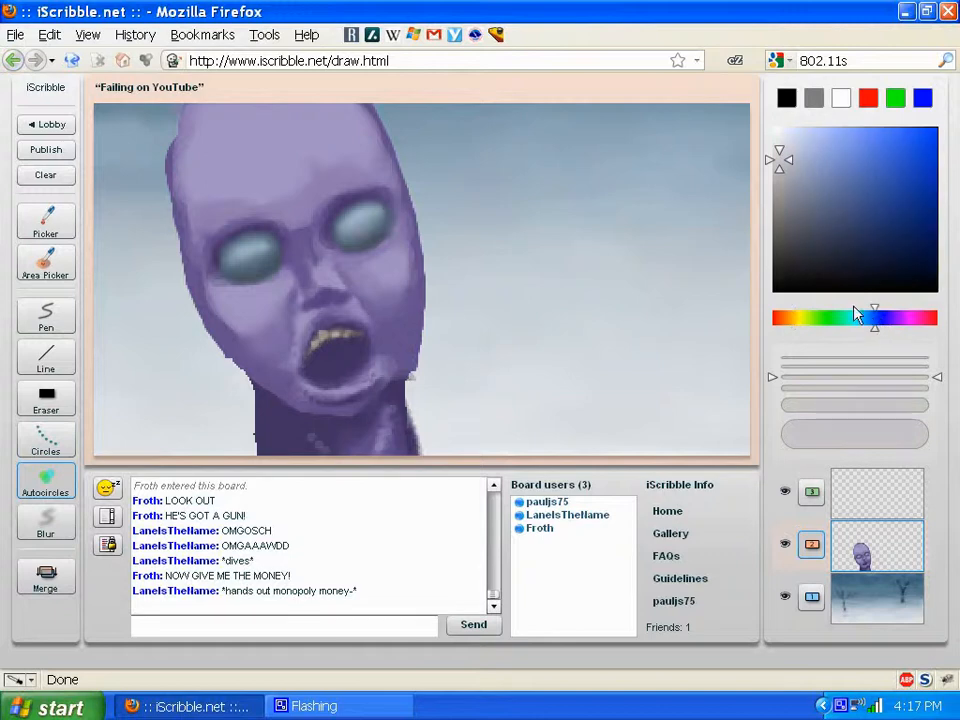
pyautogui.click(852, 203)
pyautogui.click(831, 181)
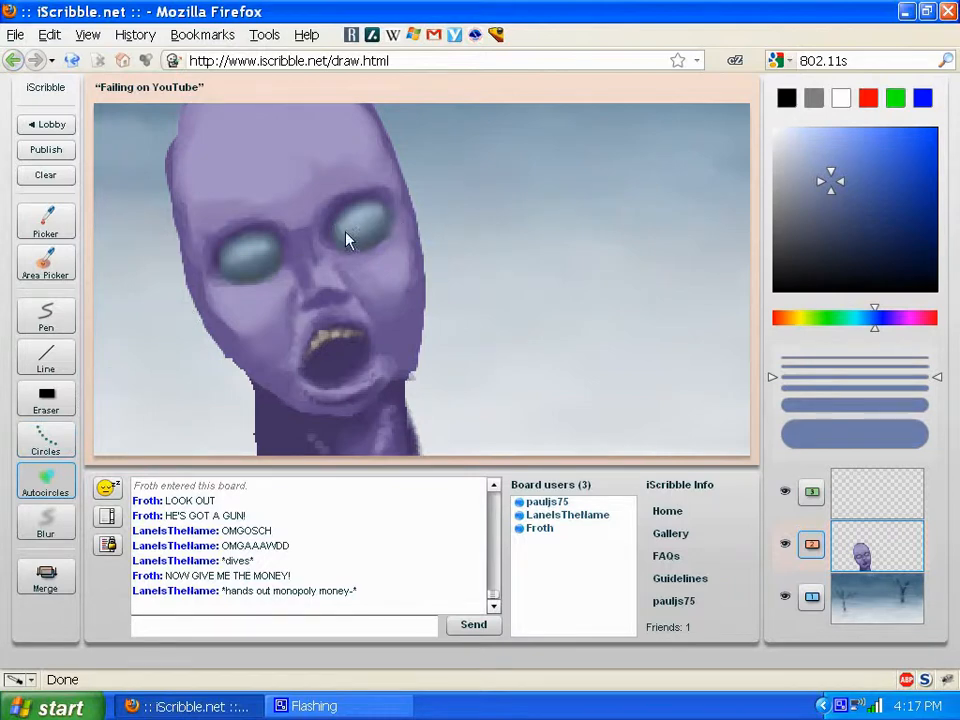
pyautogui.click(45, 437)
pyautogui.click(806, 388)
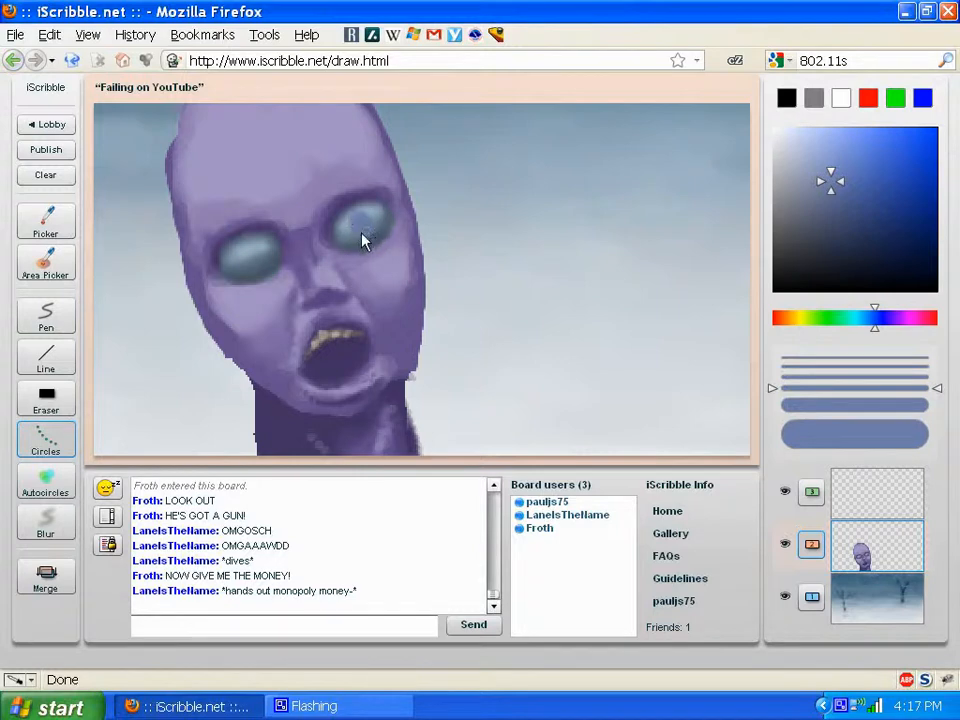
pyautogui.click(838, 207)
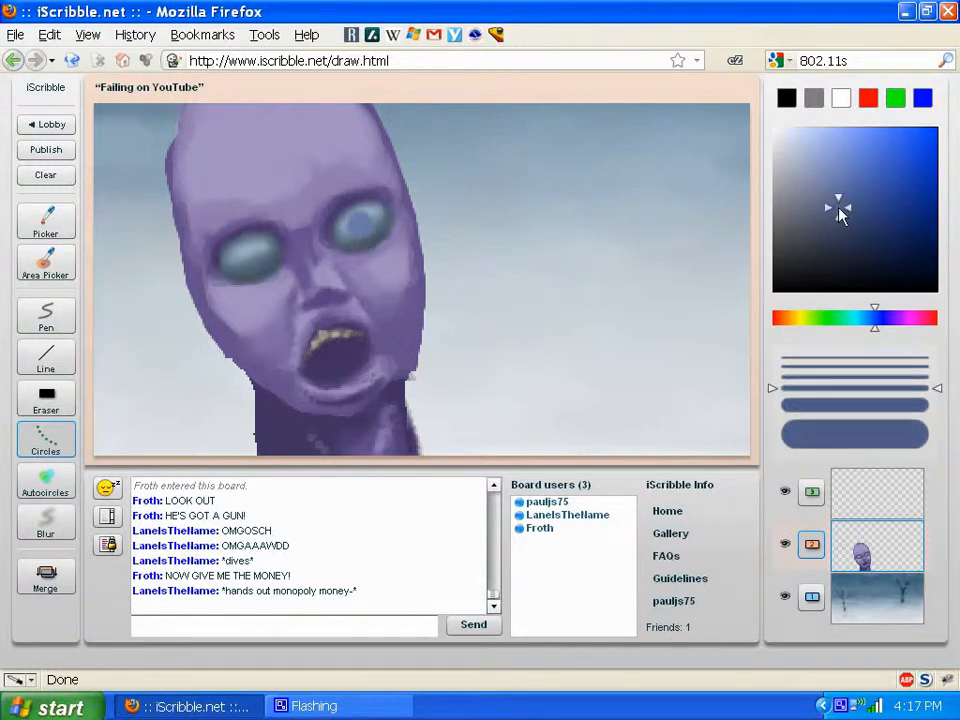
# Paint a matching iris and pupil in the left-hand eye with blues sampled from the finished eye.
pyautogui.keyDown('alt'); pyautogui.click(358, 243); pyautogui.keyUp('alt')
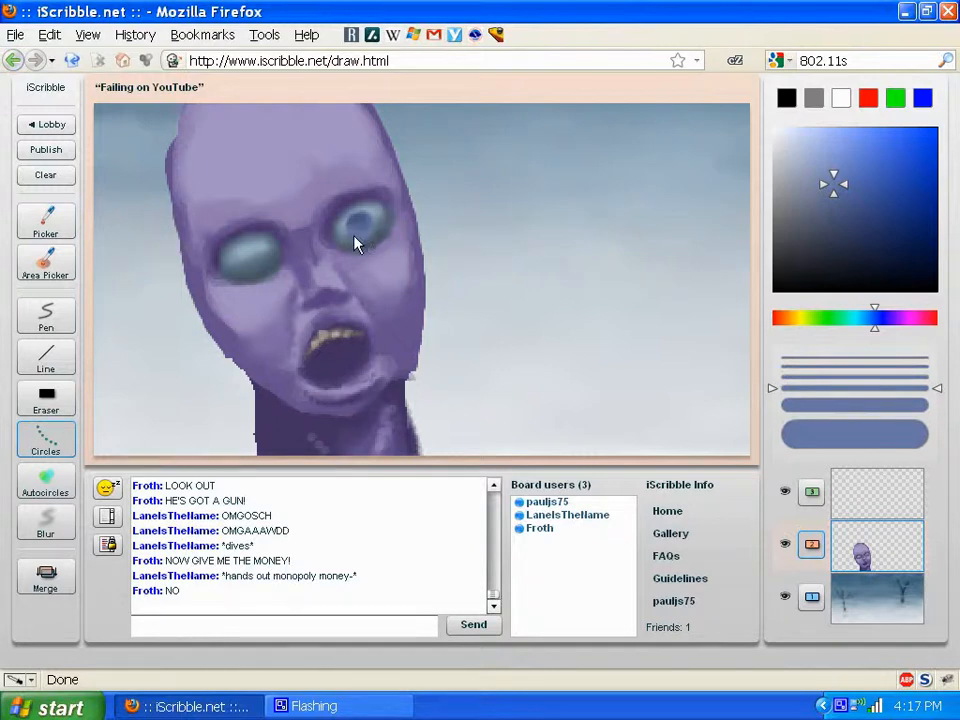
pyautogui.keyDown('alt'); pyautogui.click(369, 226); pyautogui.keyUp('alt')
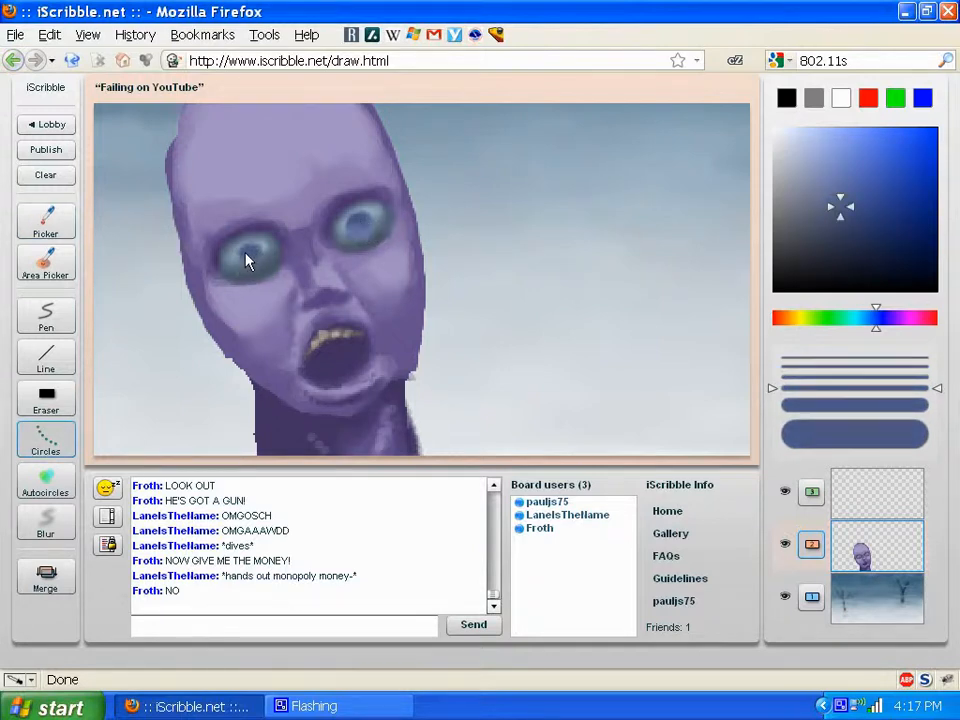
pyautogui.keyDown('alt'); pyautogui.click(356, 244); pyautogui.keyUp('alt')
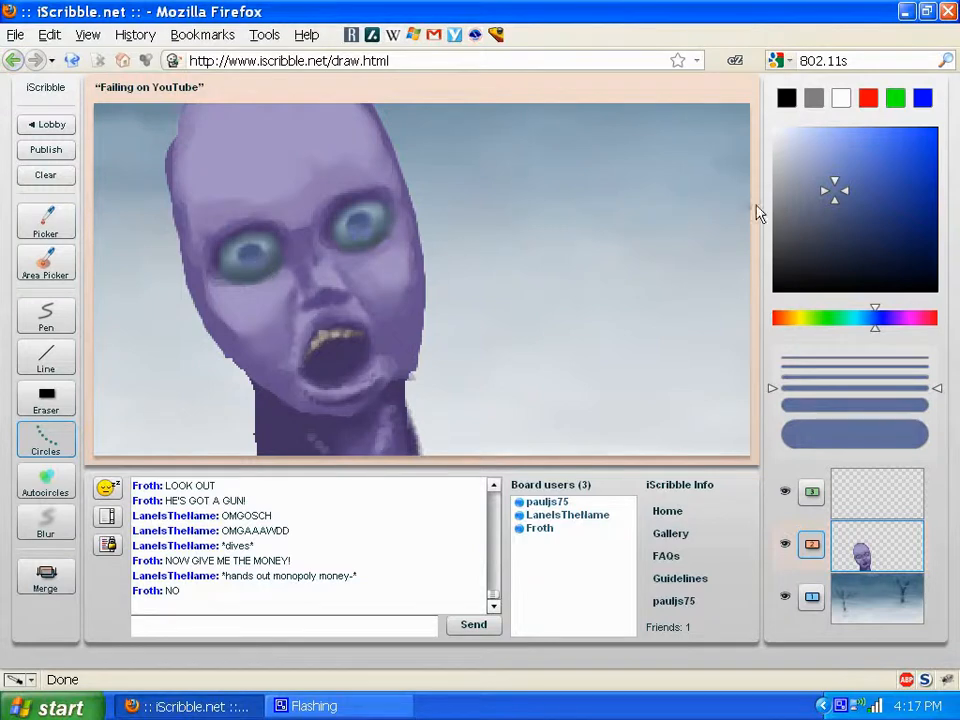
# Detail both irises with thin pale blue highlights and dark navy pupil centres using Circles, and blend them with Autocircles.
pyautogui.click(806, 172)
pyautogui.click(805, 376)
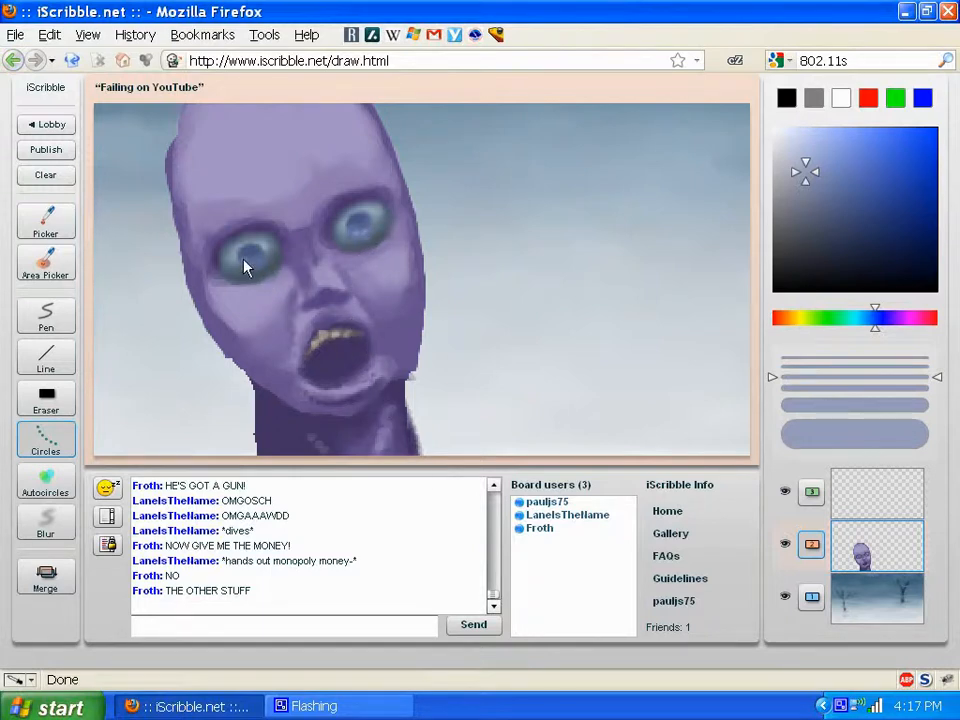
pyautogui.keyDown('alt'); pyautogui.click(366, 221); pyautogui.keyUp('alt')
pyautogui.click(850, 231)
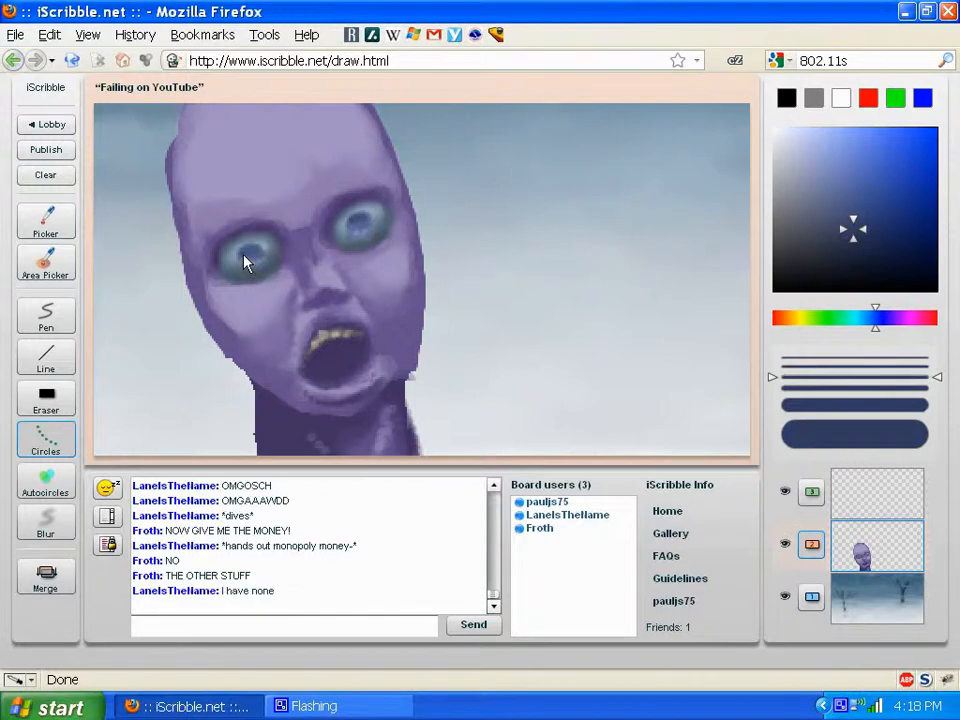
pyautogui.click(45, 480)
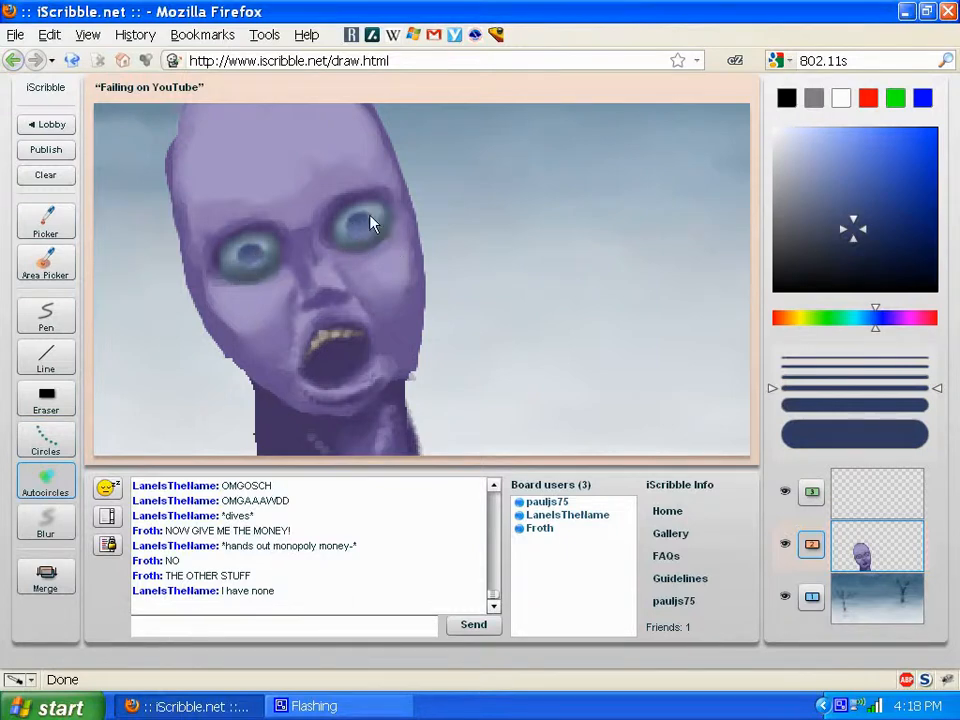
# Sample light purple from the cheek below the right-hand eye for painting with Circles.
pyautogui.press('i')
pyautogui.click(386, 270)
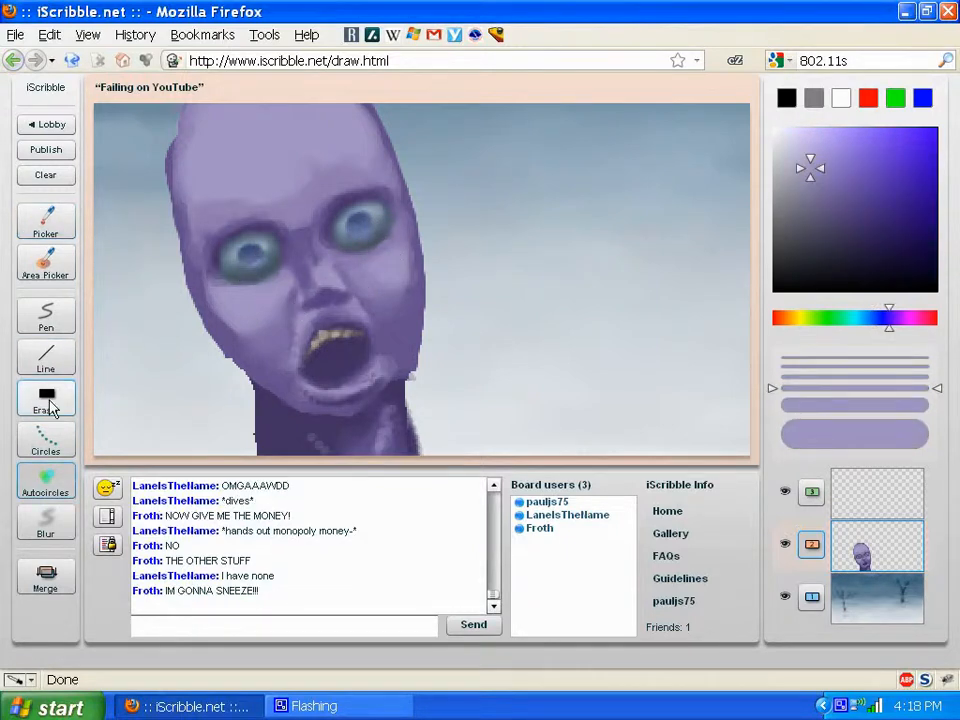
pyautogui.click(50, 438)
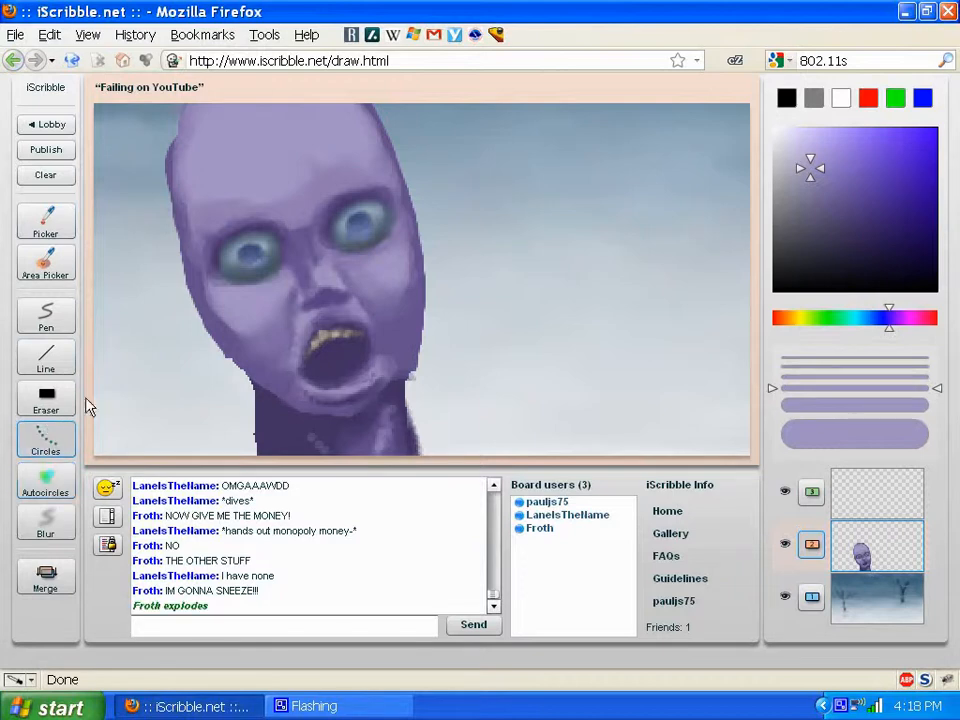
# Shade the eye sockets and upper eyelids with dark purple sampled from the face, touching up the eyes with blue-grey.
pyautogui.keyDown('alt'); pyautogui.click(340, 219); pyautogui.keyUp('alt')
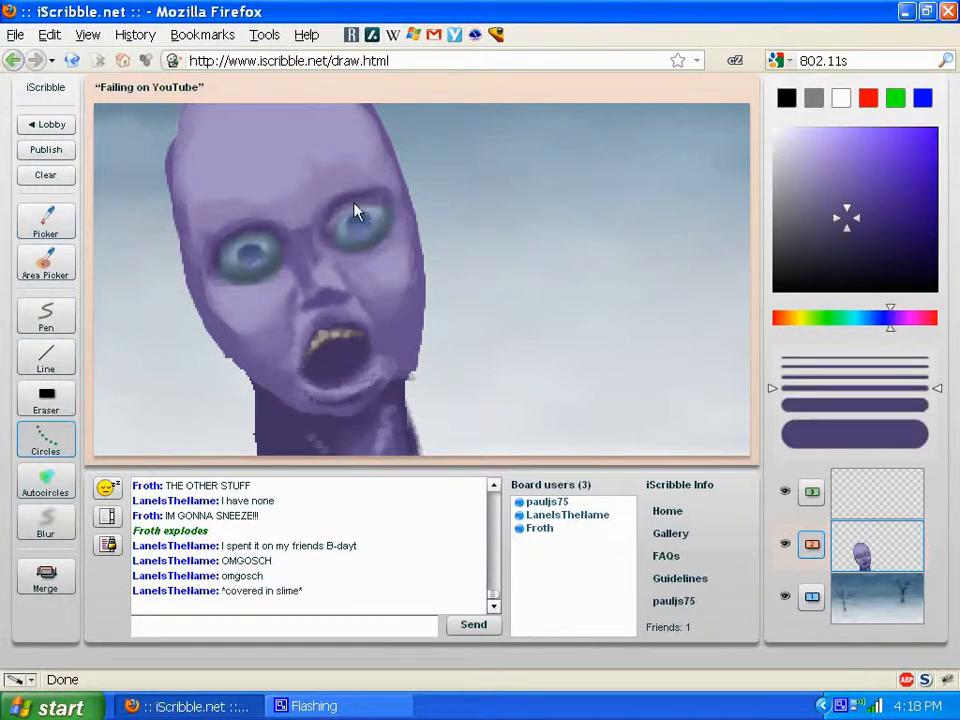
pyautogui.moveTo(327, 232); pyautogui.dragTo(368, 212)
pyautogui.keyDown('ctrl'); pyautogui.click(365, 225); pyautogui.keyUp('ctrl')
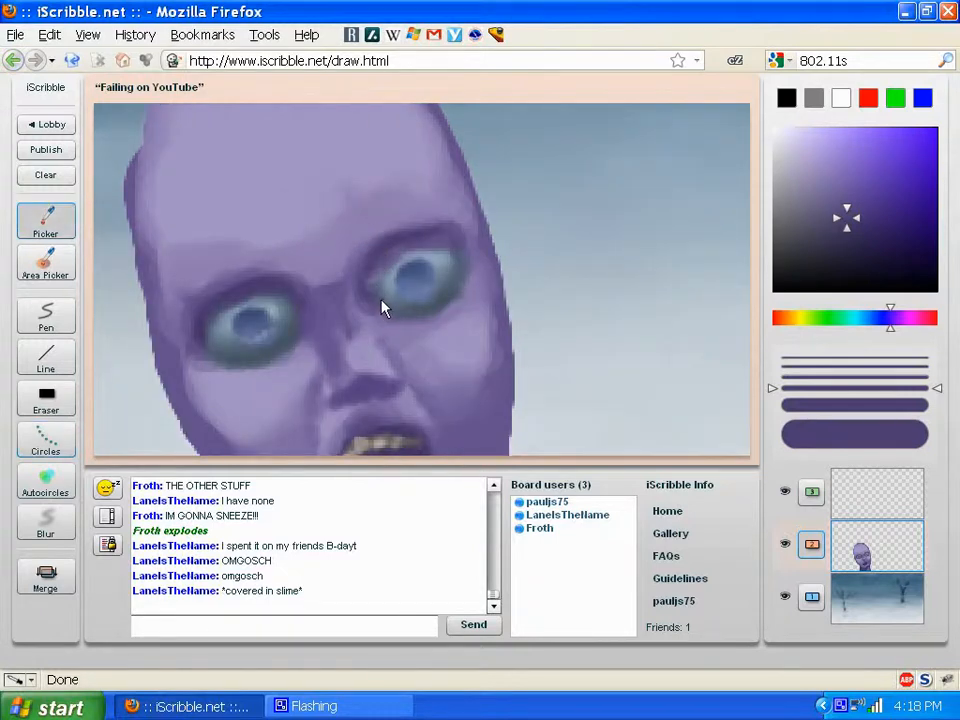
pyautogui.click(591, 328)
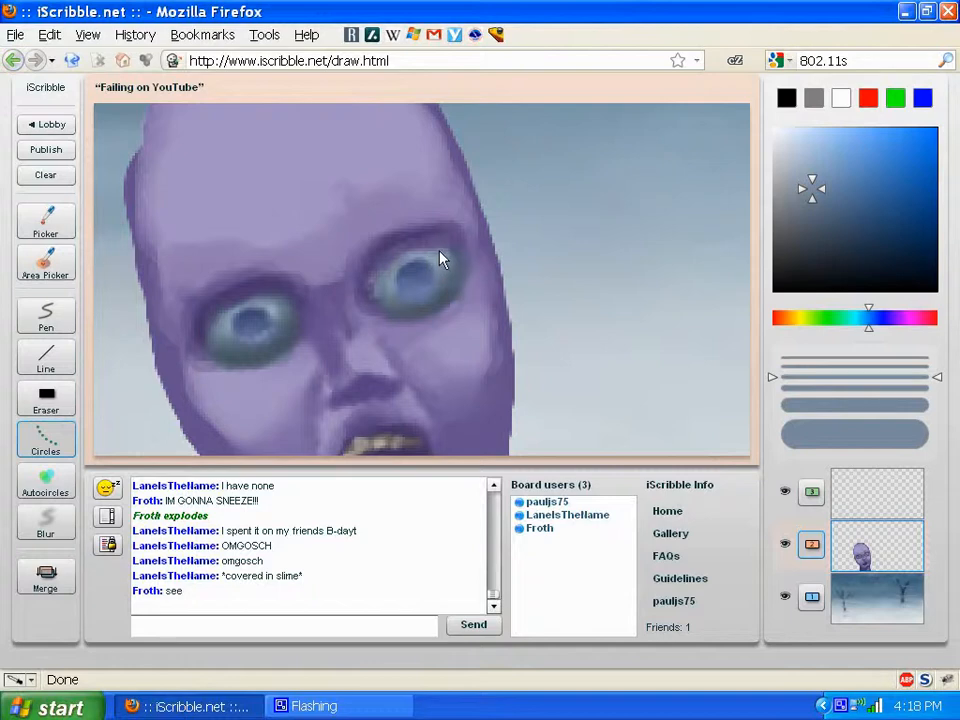
pyautogui.keyDown('alt'); pyautogui.click(403, 249); pyautogui.keyUp('alt')
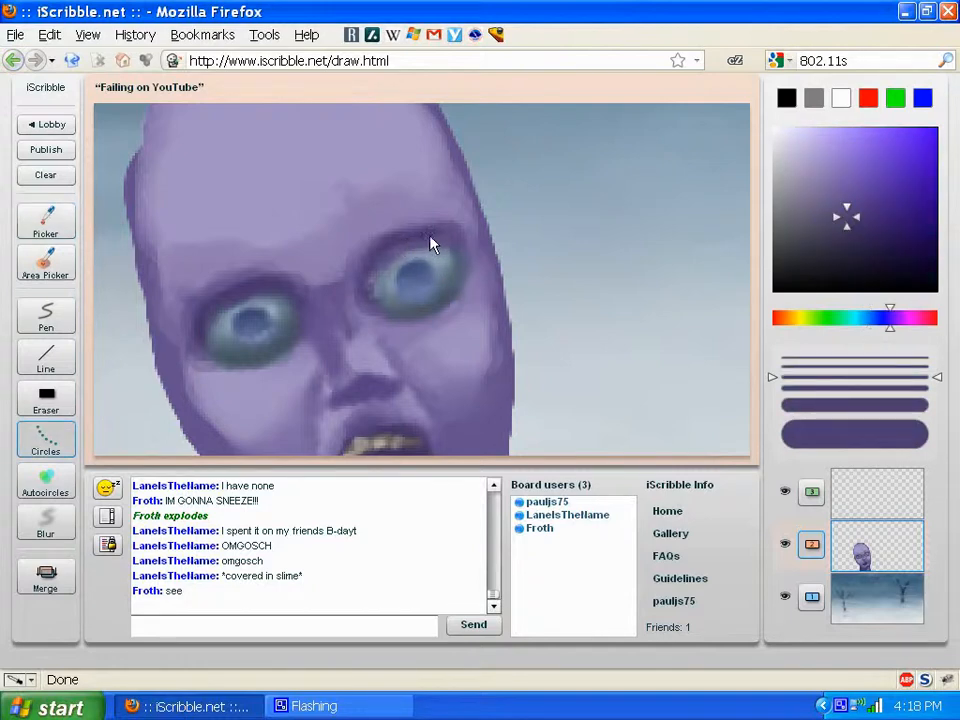
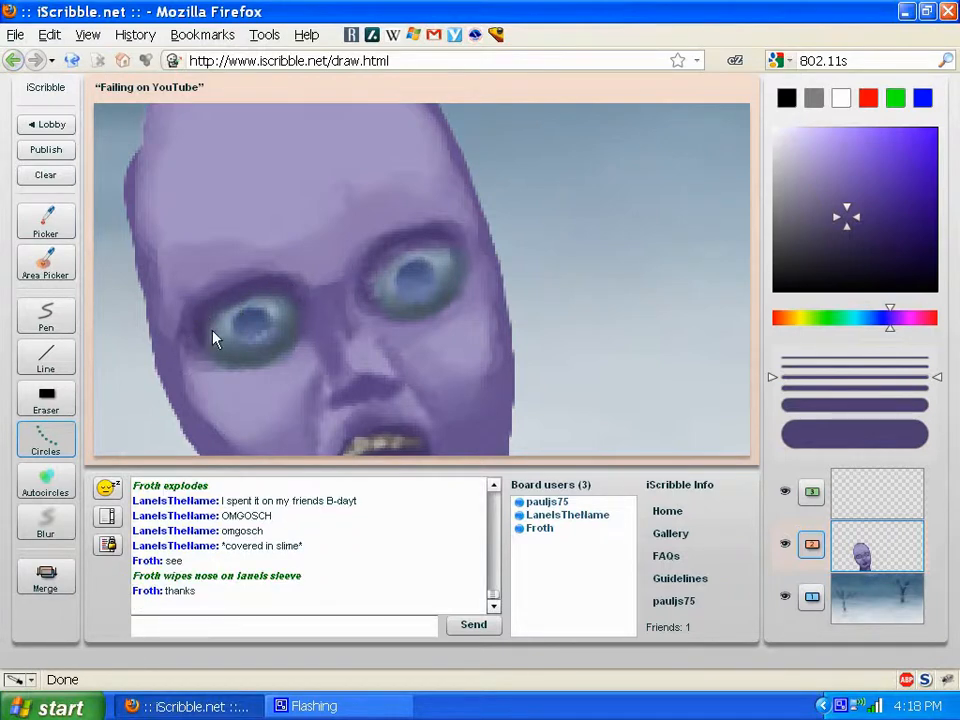
# Paint eyelid highlights and soften the skin around both eyes with lighter purples sampled from below the eyes.
pyautogui.press('i')
pyautogui.click(403, 333)
pyautogui.press('c')
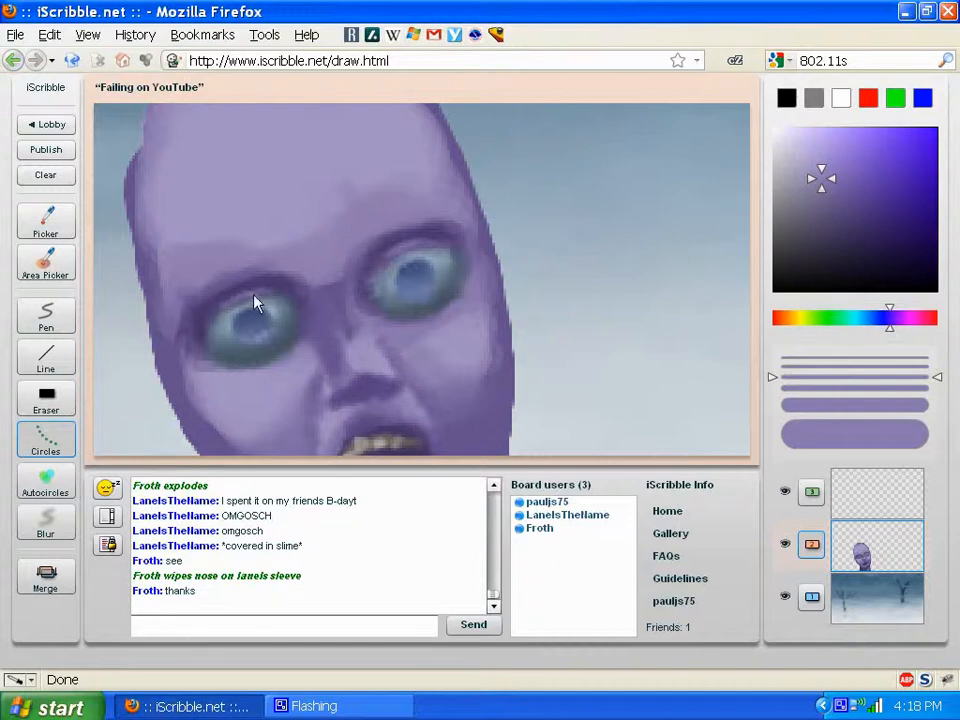
pyautogui.press('i')
pyautogui.click(242, 380)
pyautogui.press('c')
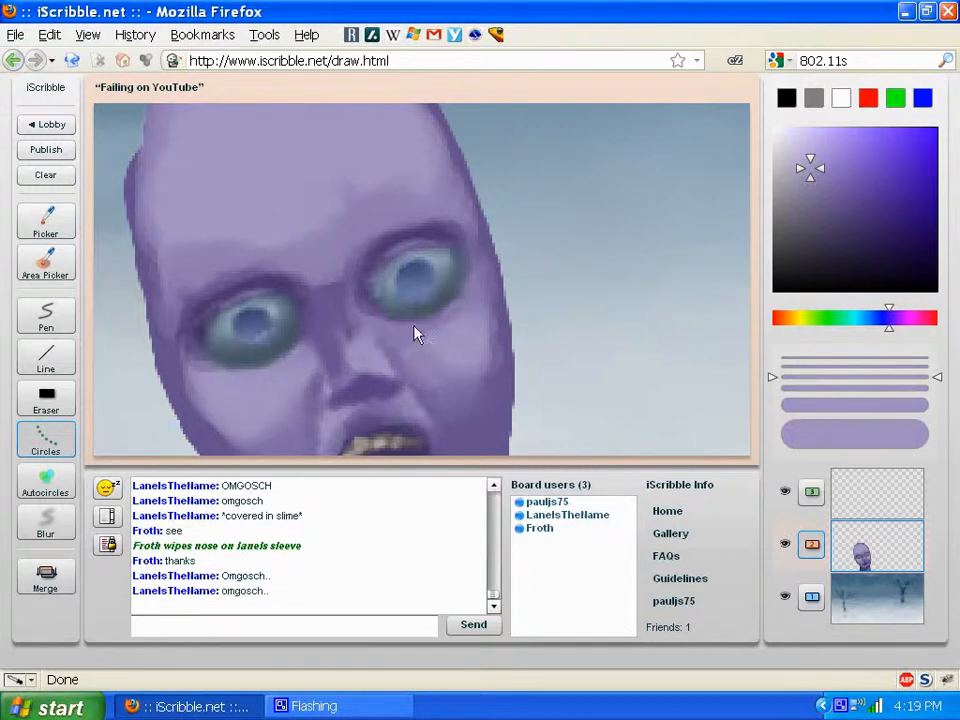
# Paint skin creases beneath both eyes with a medium purple sampled from the bridge of the nose.
pyautogui.press('i')
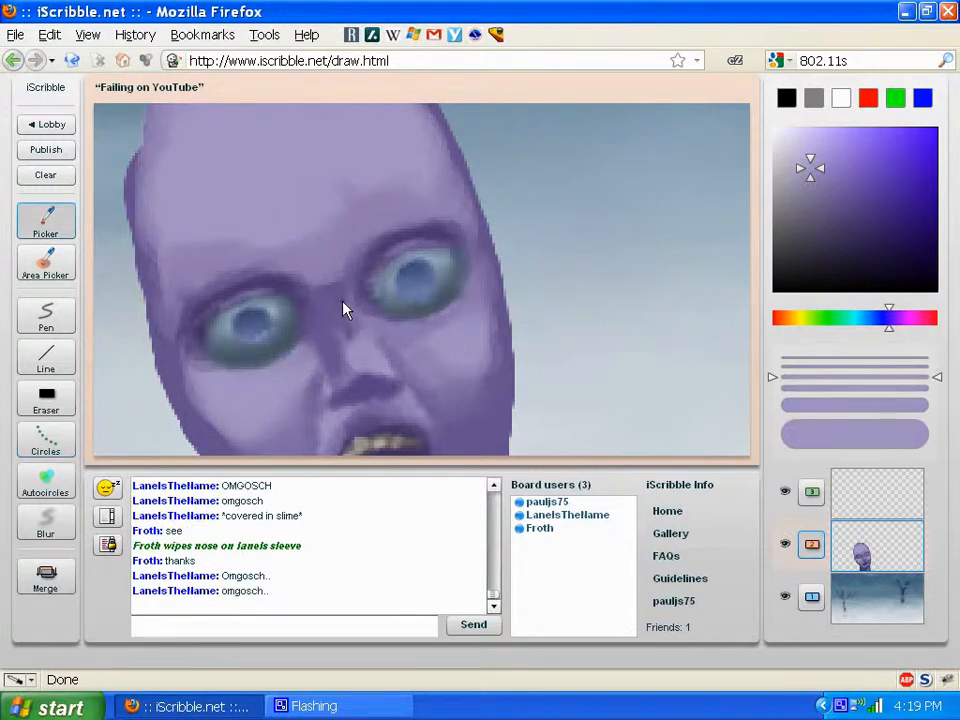
pyautogui.click(343, 310)
pyautogui.press('c')
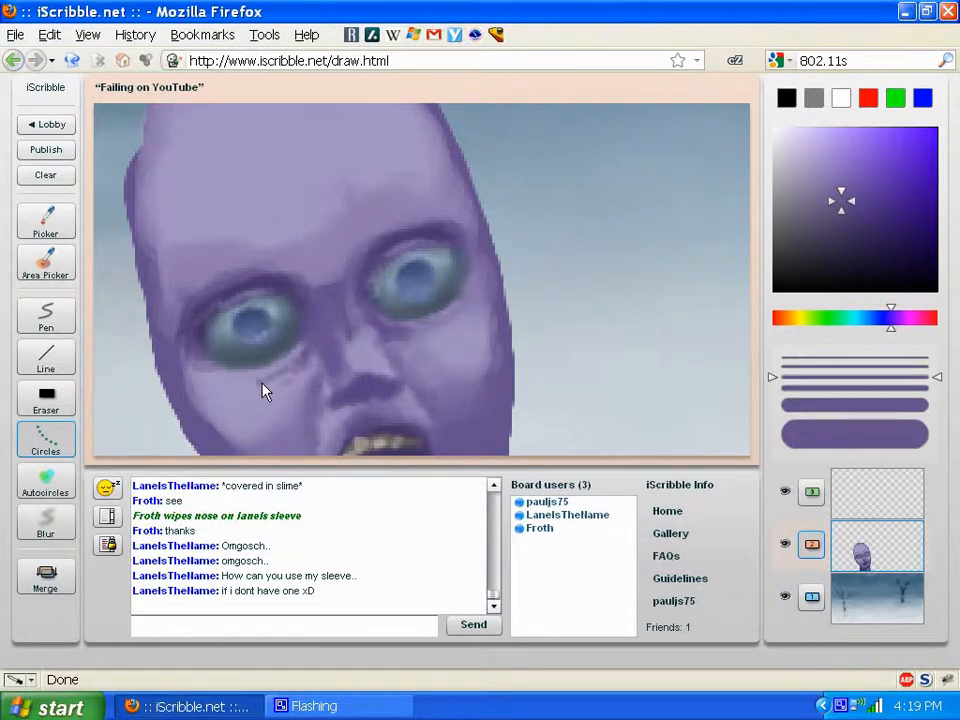
pyautogui.rightClick(397, 289)
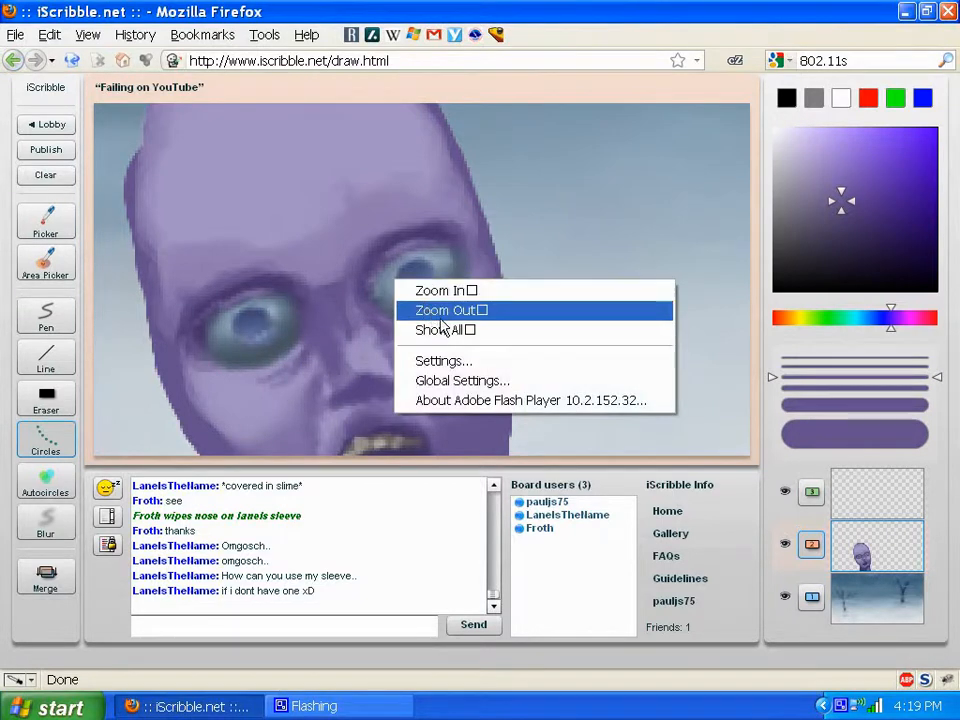
pyautogui.click(430, 306)
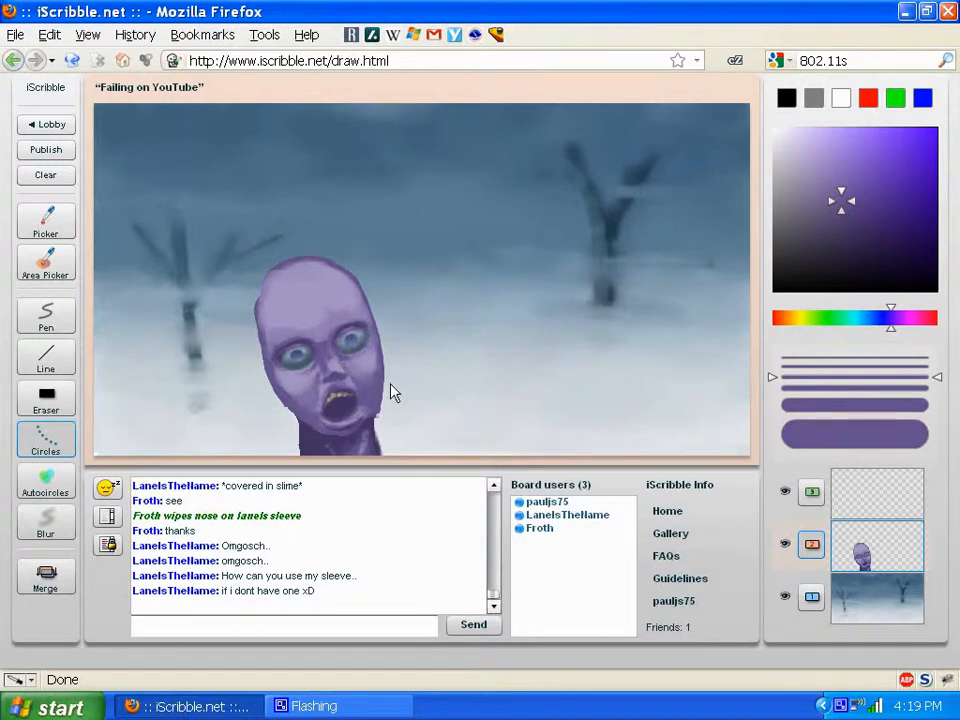
# Draw a thin, pale beige vertical line as a saliva strand from the upper teeth down past the chin.
pyautogui.rightClick(332, 327)
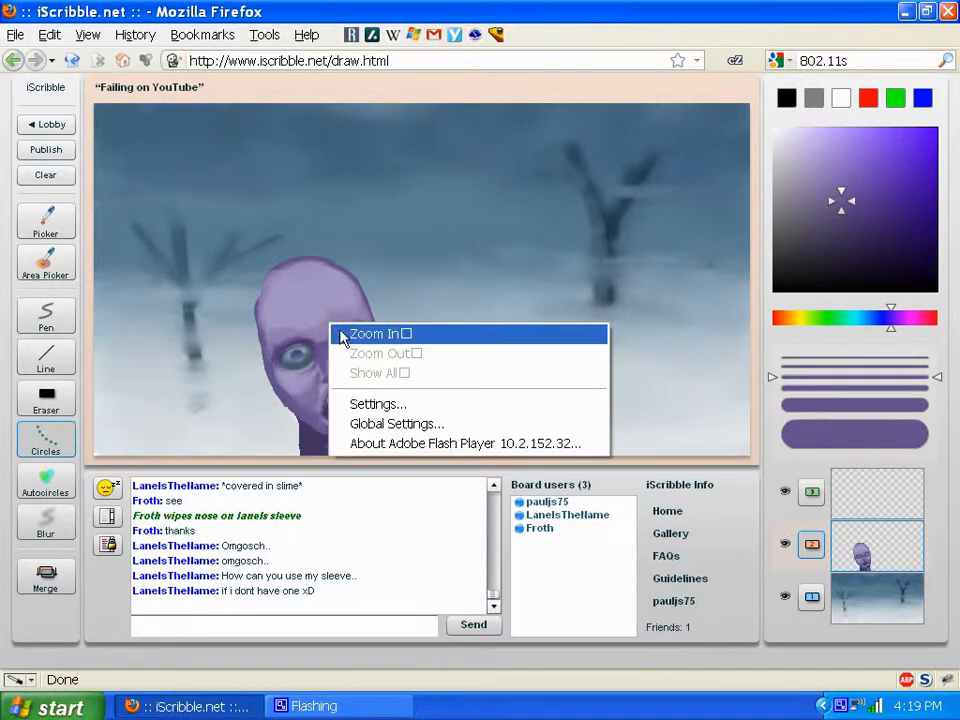
pyautogui.click(345, 334)
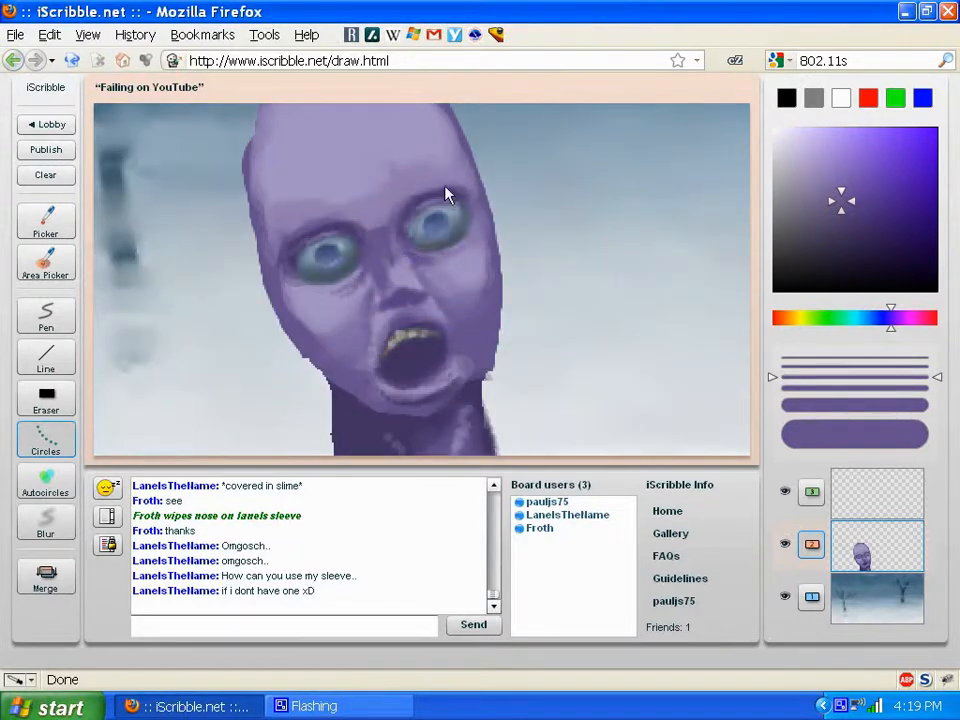
pyautogui.press('i')
pyautogui.click(404, 345)
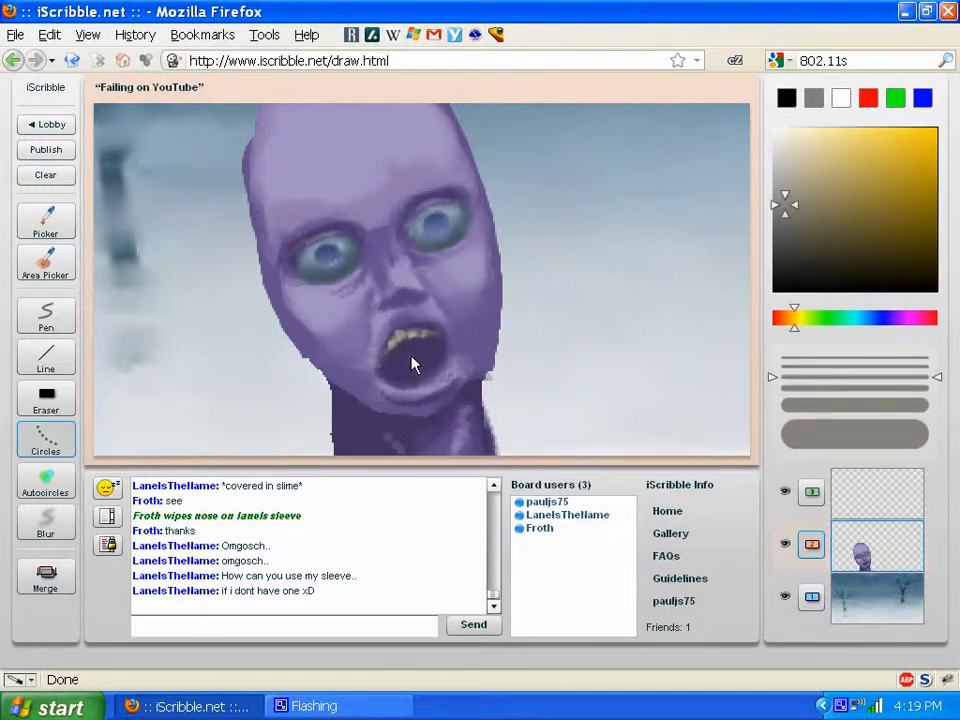
pyautogui.click(58, 365)
pyautogui.moveTo(796, 379); pyautogui.dragTo(799, 367)
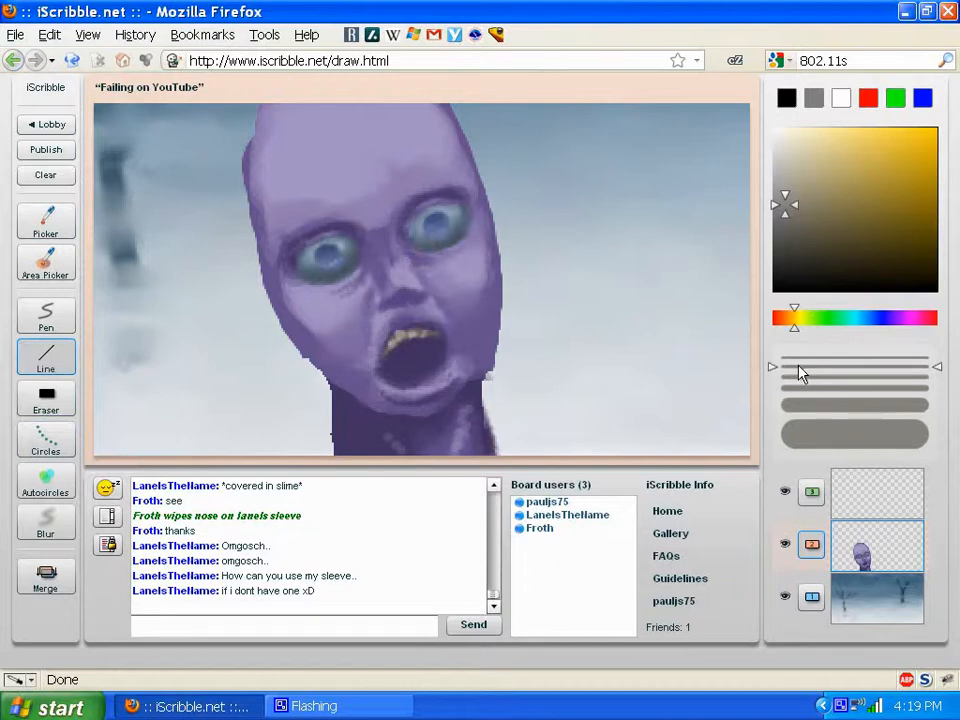
pyautogui.click(785, 158)
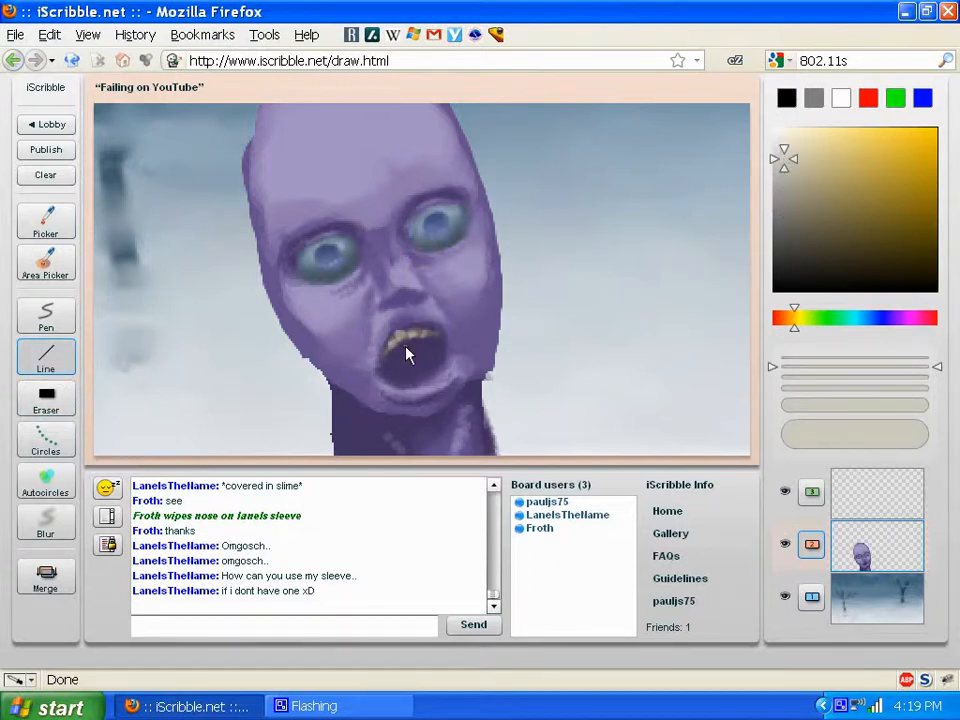
pyautogui.moveTo(407, 350); pyautogui.dragTo(409, 432)
# Soften the saliva strand along its length with the Blur tool at the fourth brush size.
pyautogui.rightClick(413, 337)
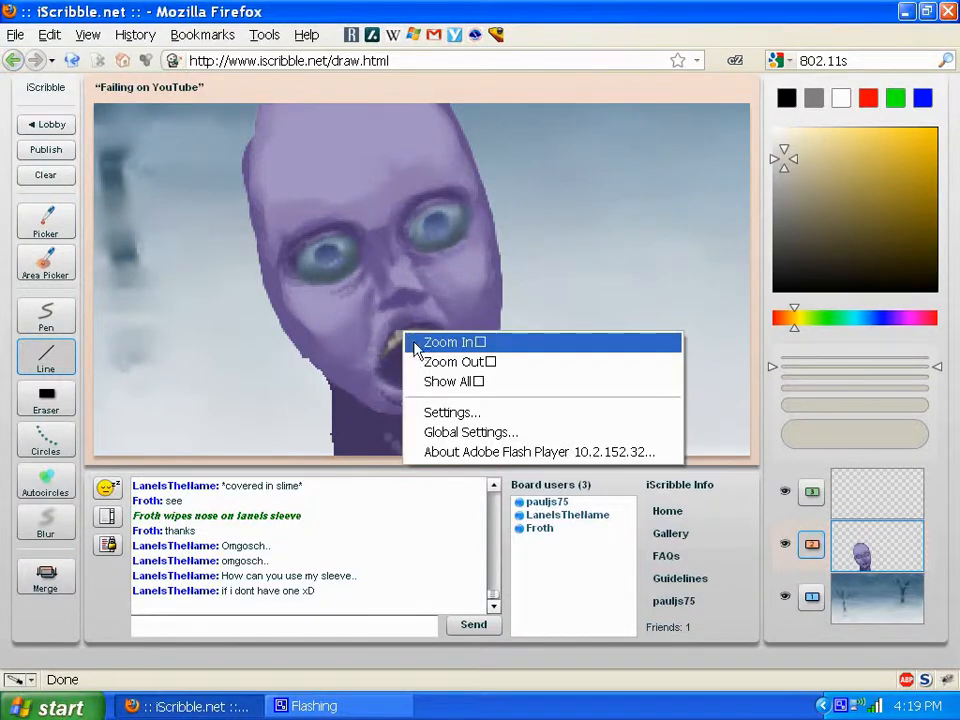
pyautogui.click(430, 341)
pyautogui.click(45, 482)
pyautogui.click(793, 387)
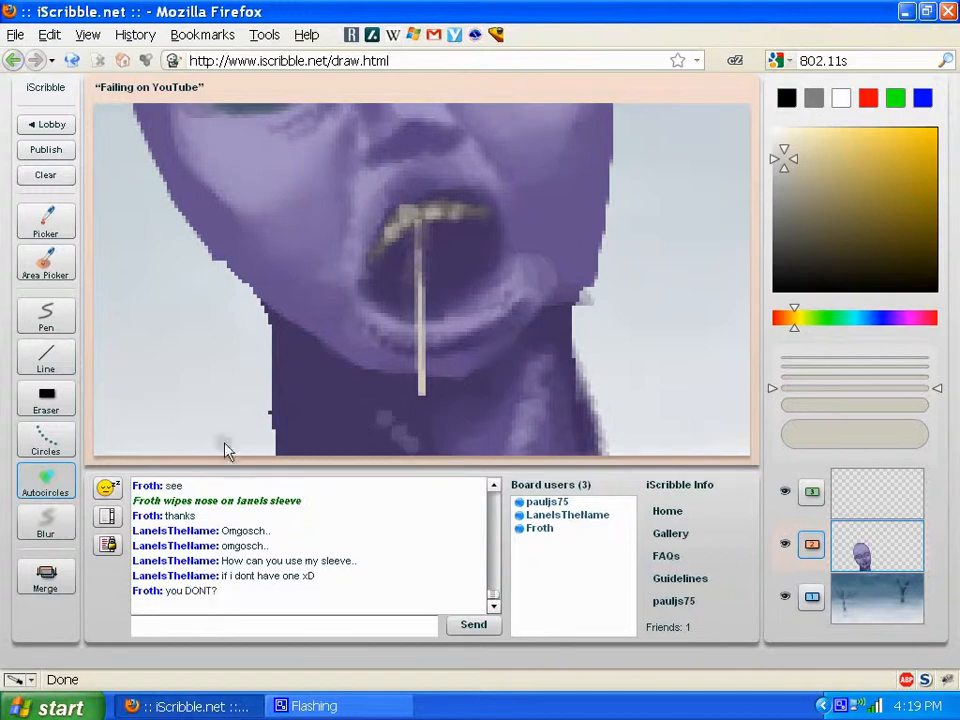
pyautogui.click(45, 520)
pyautogui.moveTo(429, 400)
pyautogui.mouseDown()
pyautogui.moveTo(430, 360)
pyautogui.moveTo(419, 346)
pyautogui.moveTo(434, 271)
pyautogui.moveTo(426, 291)
pyautogui.moveTo(423, 257)
pyautogui.mouseUp()
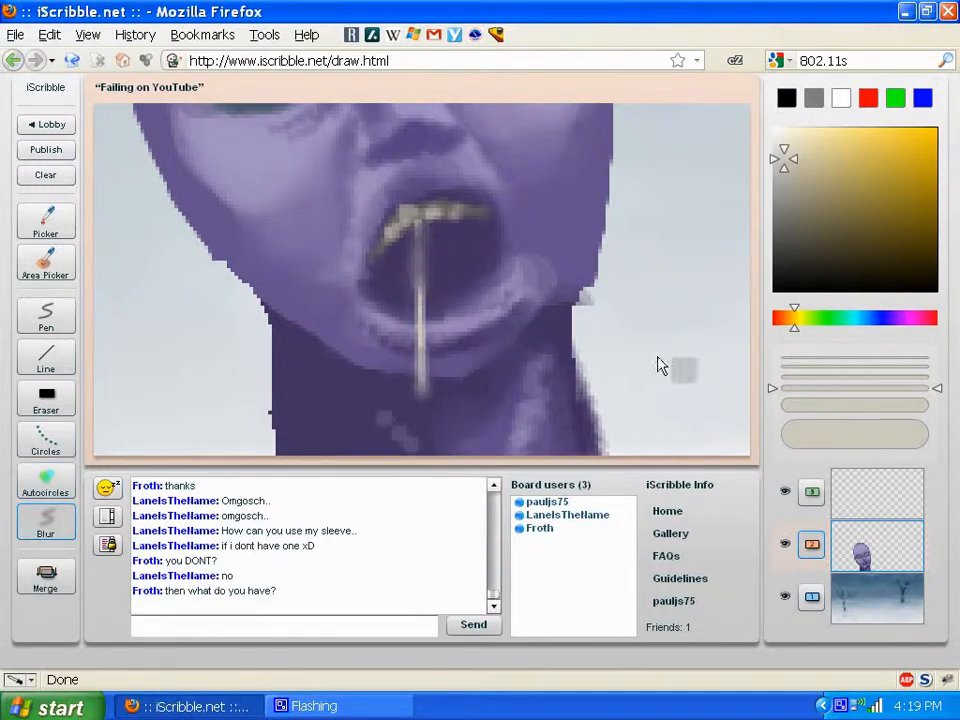
pyautogui.rightClick(469, 231)
pyautogui.click(505, 280)
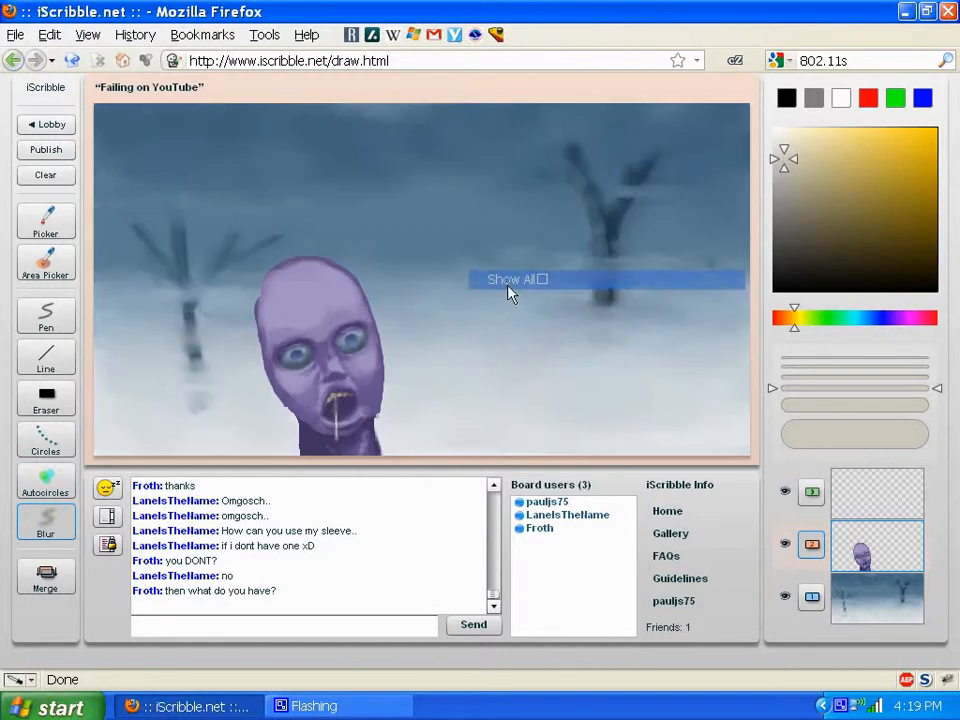
# Touch up the mouth interior around the strand with the Circles tool in dark purple sampled from inside the mouth.
pyautogui.rightClick(345, 377)
pyautogui.click(372, 384)
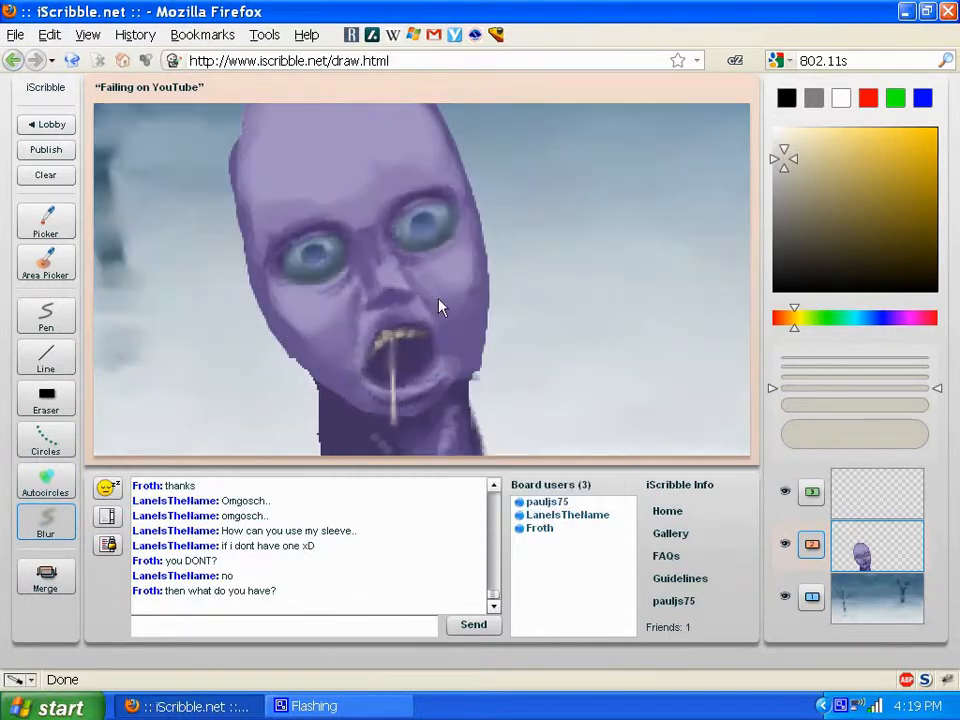
pyautogui.keyDown('alt'); pyautogui.click(407, 358); pyautogui.keyUp('alt')
pyautogui.click(46, 438)
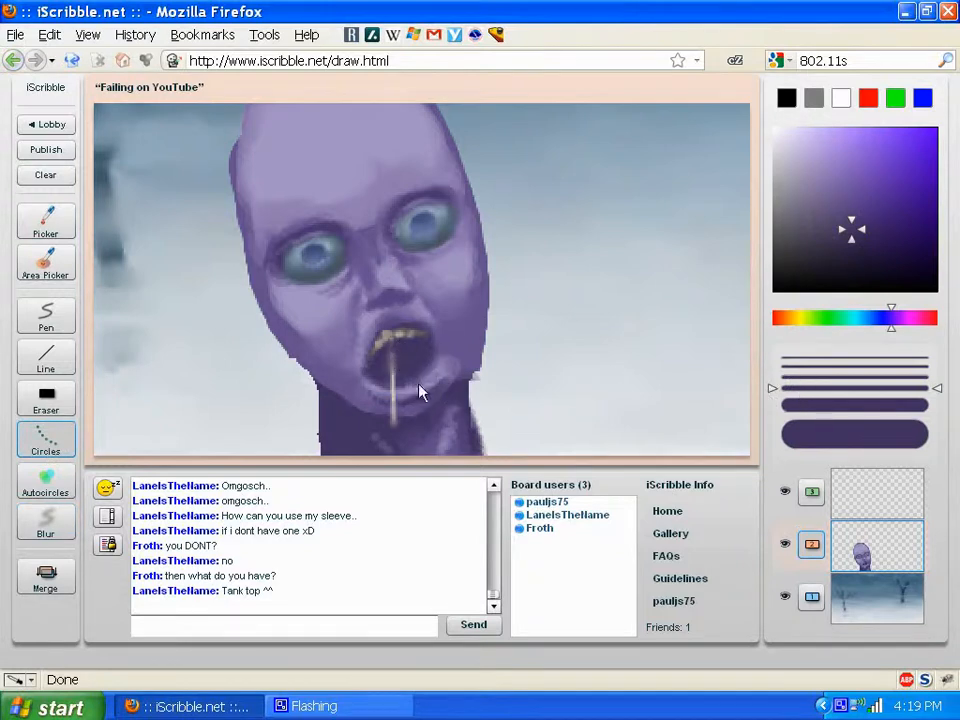
# Paint a muted blue tongue in the lower part of the open mouth with the Circles tool.
pyautogui.press('i')
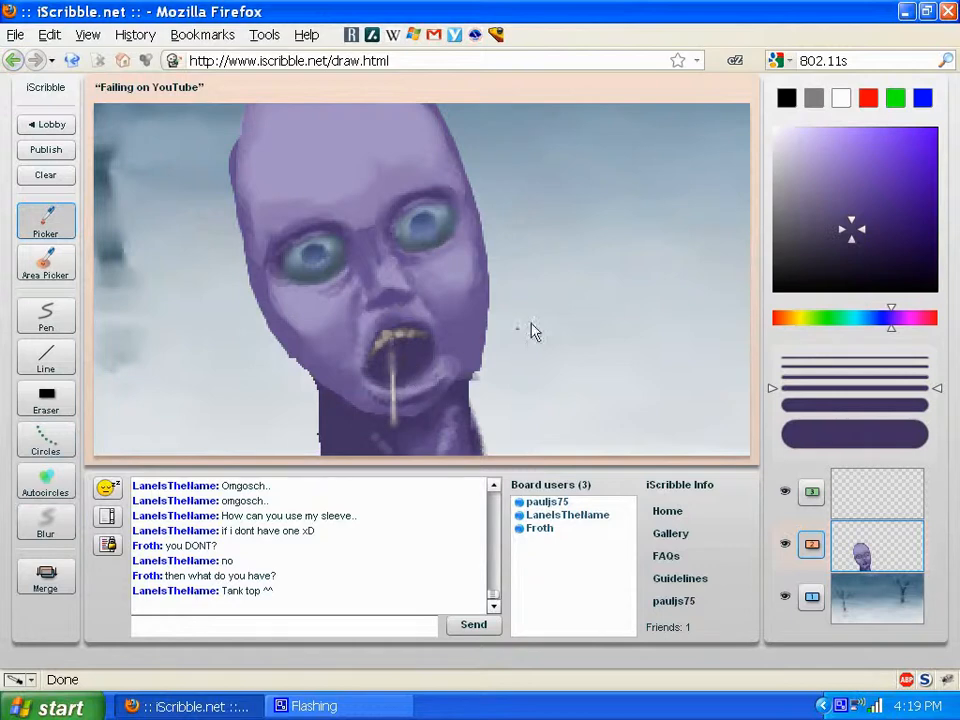
pyautogui.press('i')
pyautogui.click(440, 294)
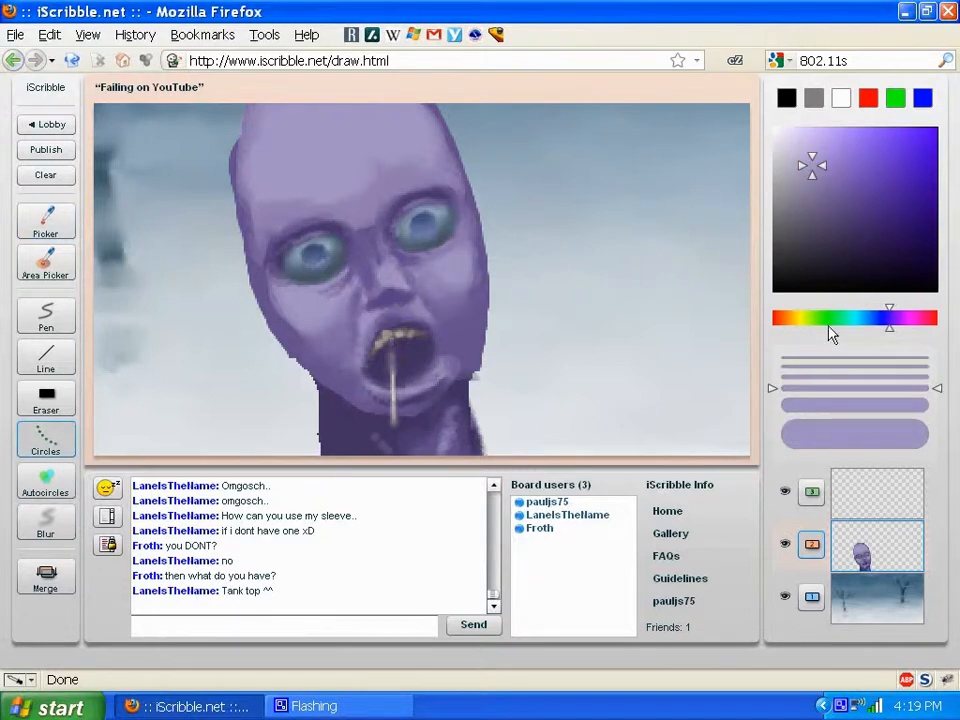
pyautogui.moveTo(870, 318)
pyautogui.mouseDown()
pyautogui.moveTo(870, 306)
pyautogui.moveTo(860, 310)
pyautogui.mouseUp()
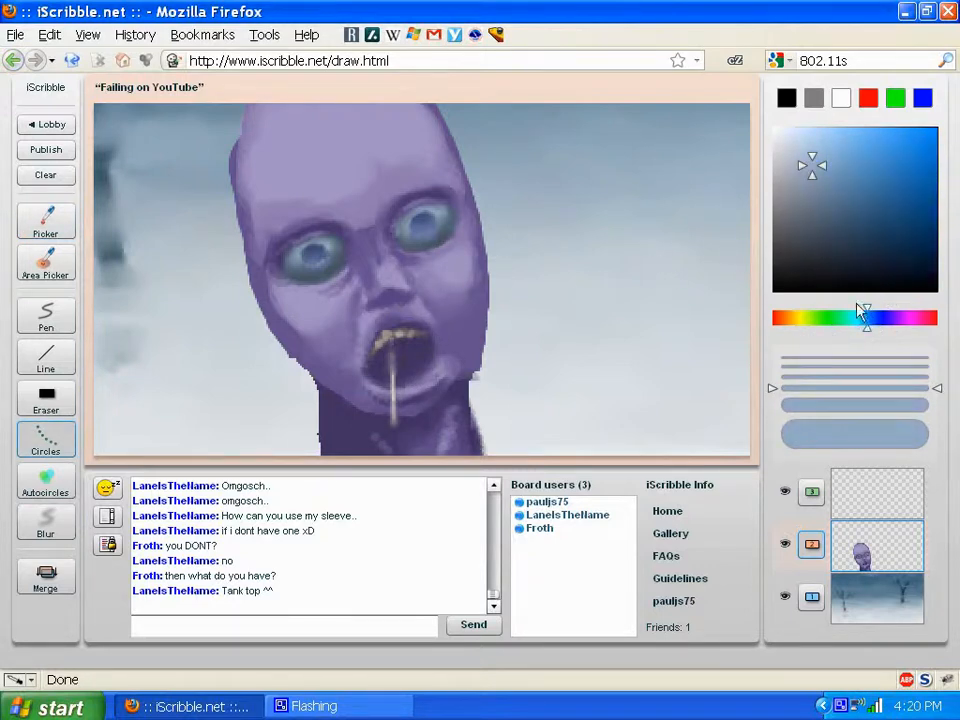
pyautogui.click(837, 190)
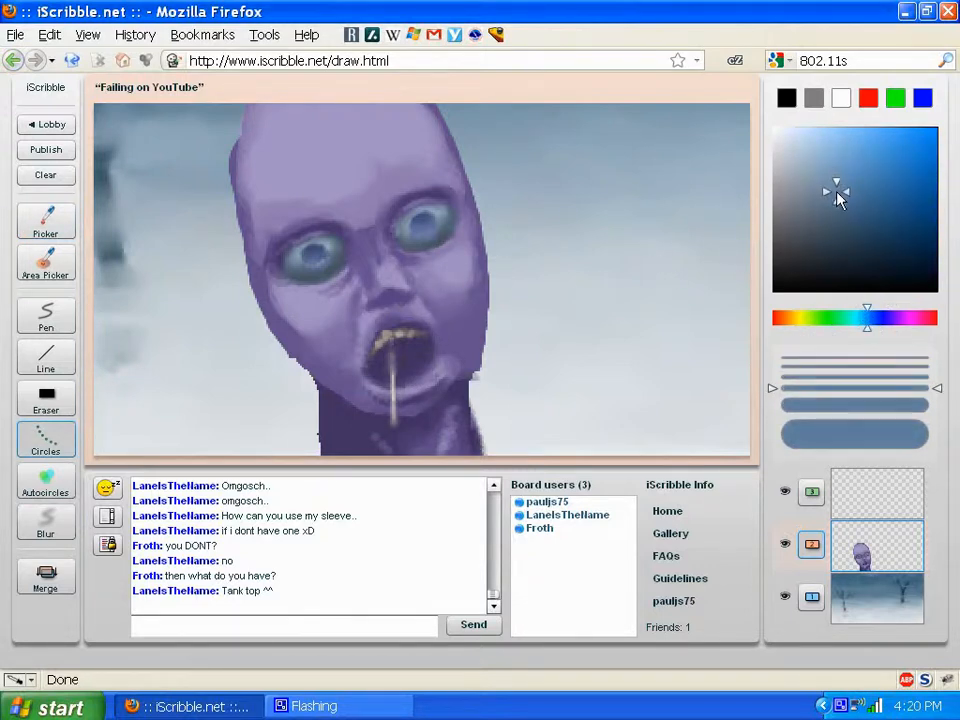
pyautogui.click(802, 404)
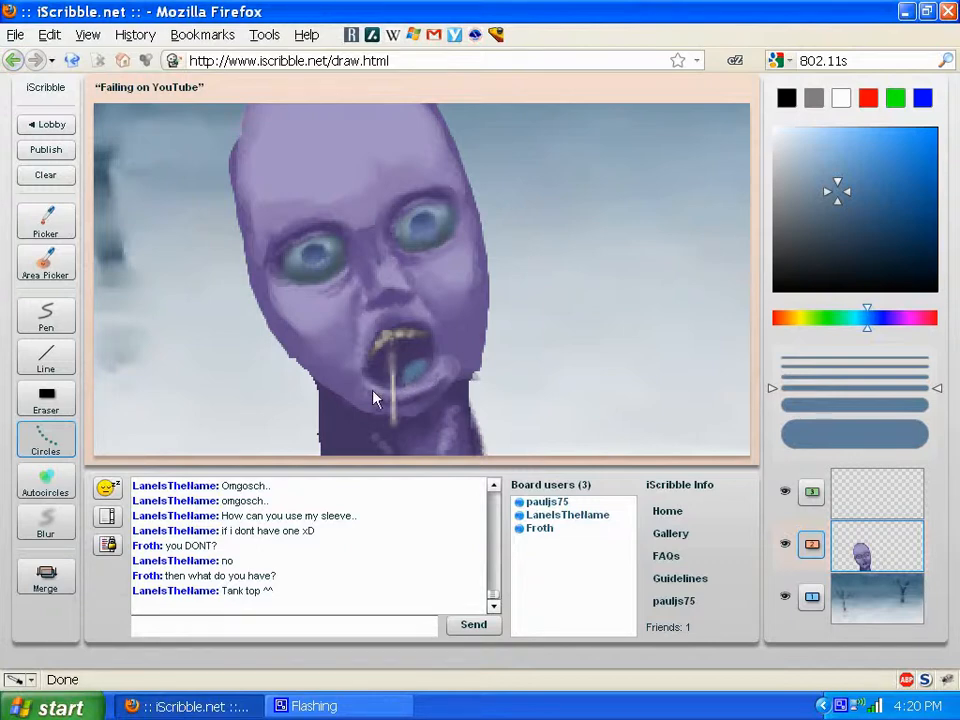
pyautogui.rightClick(428, 321)
pyautogui.click(475, 370)
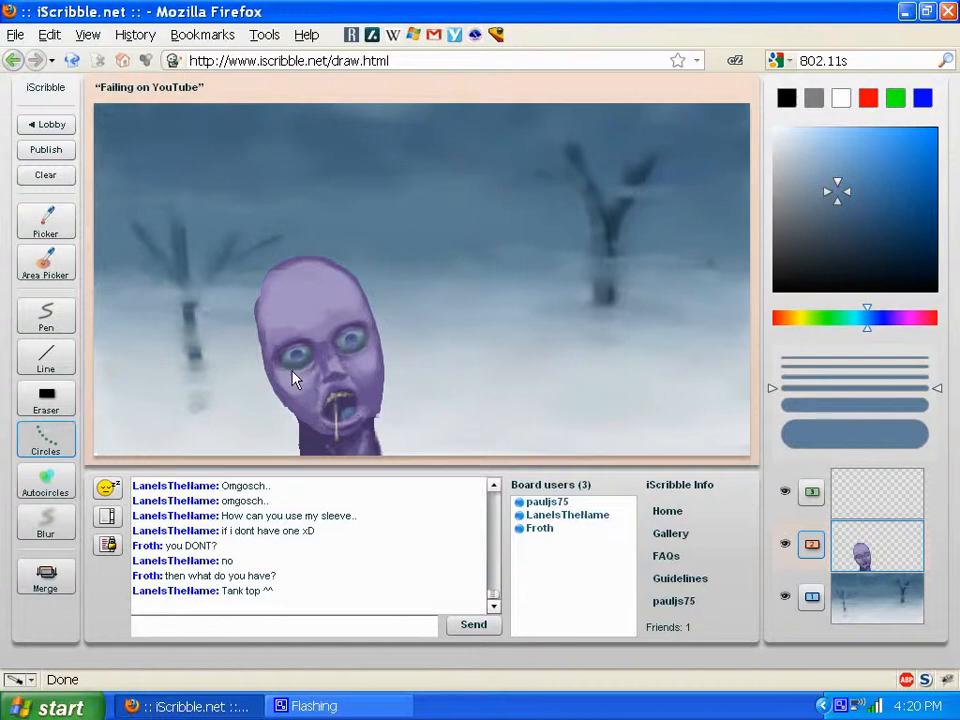
# Paint eyebrows above both eyes in a dark, desaturated blue with the Circles tool.
pyautogui.rightClick(320, 365)
pyautogui.click(332, 368)
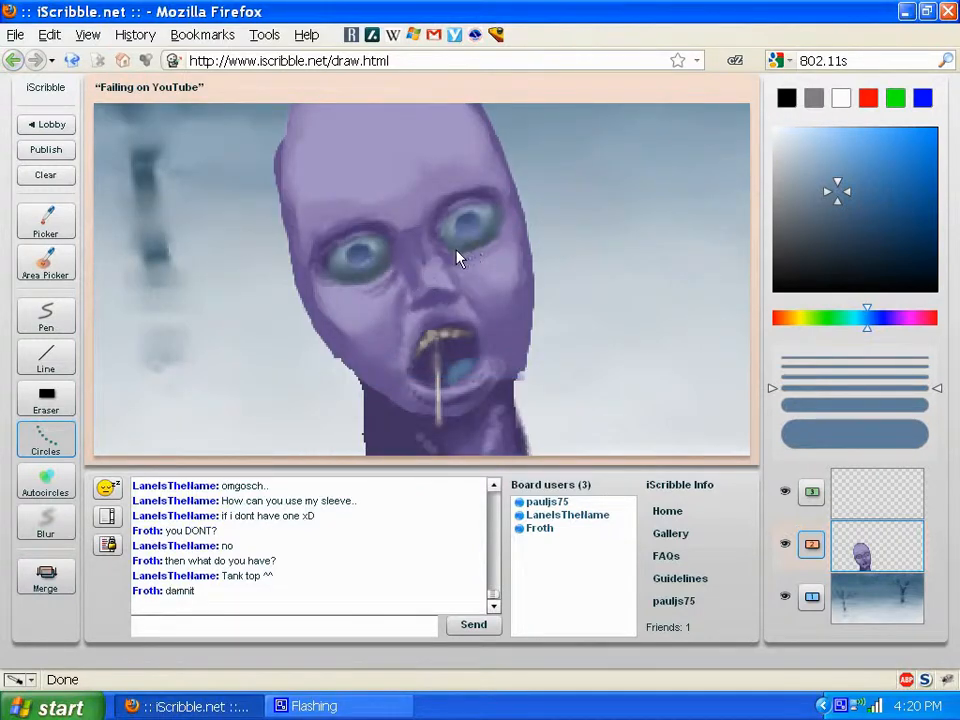
pyautogui.click(831, 221)
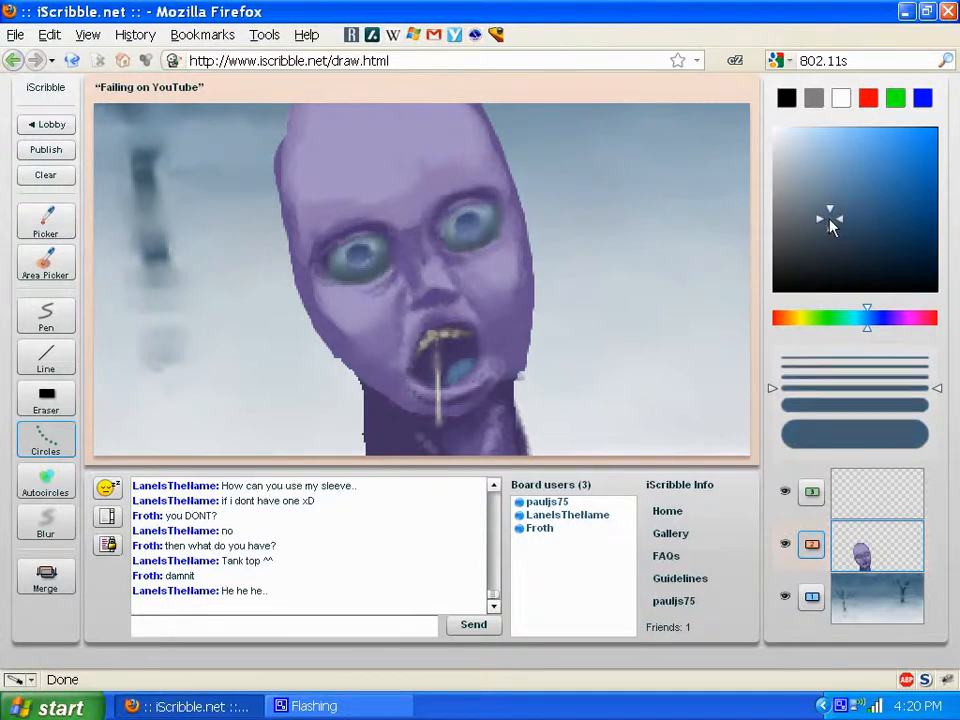
pyautogui.click(452, 183)
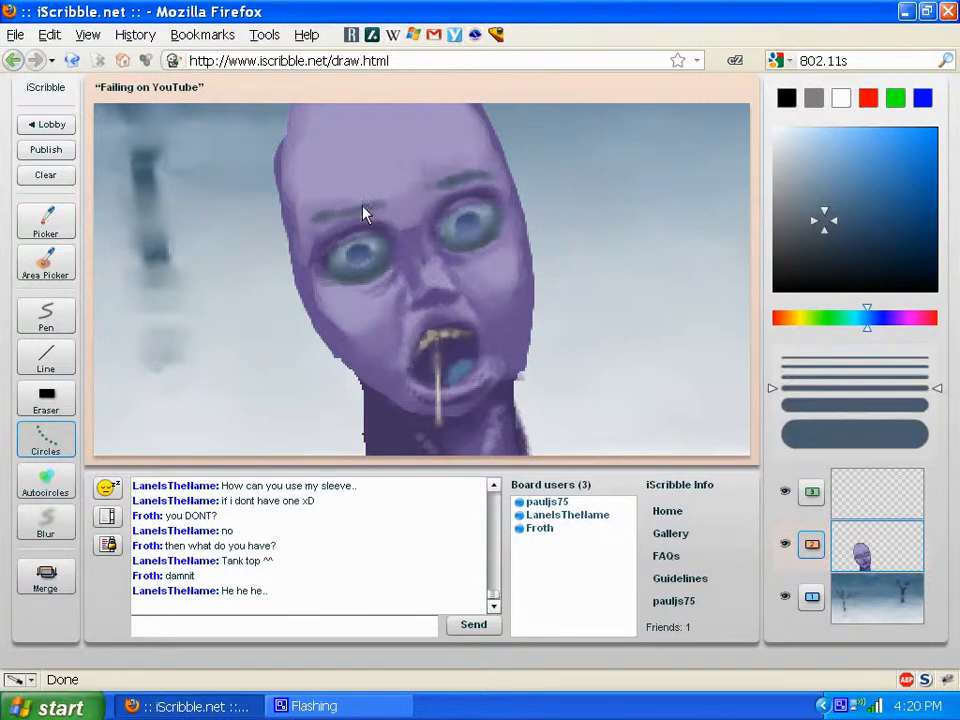
# Refine the eyebrow edges with light purple skin tones sampled from the brow area.
pyautogui.keyDown('alt'); pyautogui.click(430, 190); pyautogui.keyUp('alt')
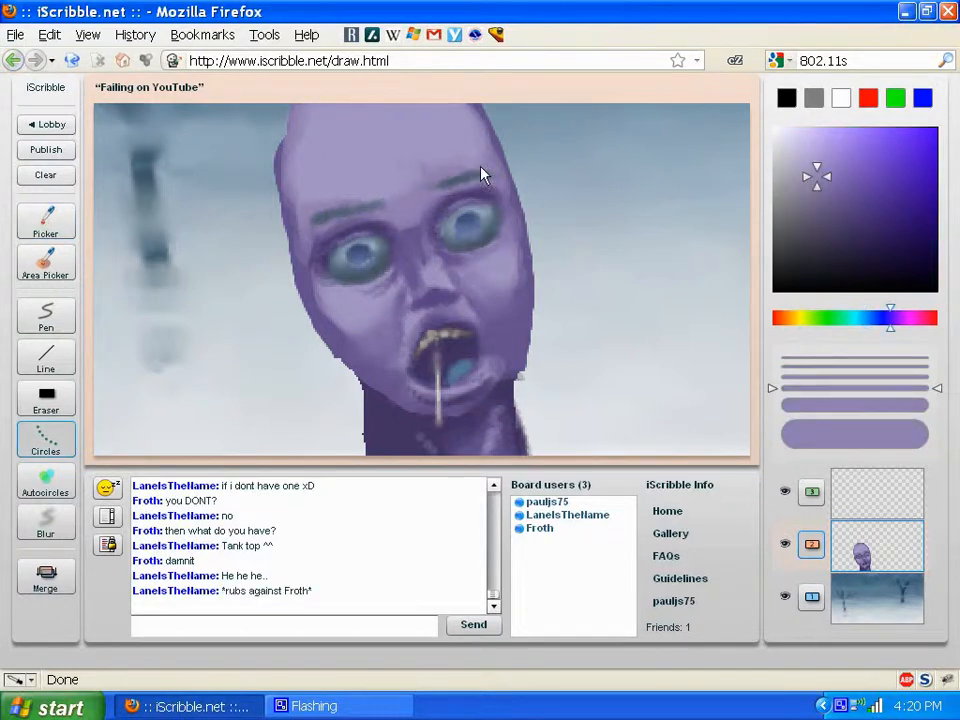
pyautogui.keyDown('alt'); pyautogui.click(443, 203); pyautogui.keyUp('alt')
pyautogui.rightClick(405, 226)
pyautogui.click(432, 256)
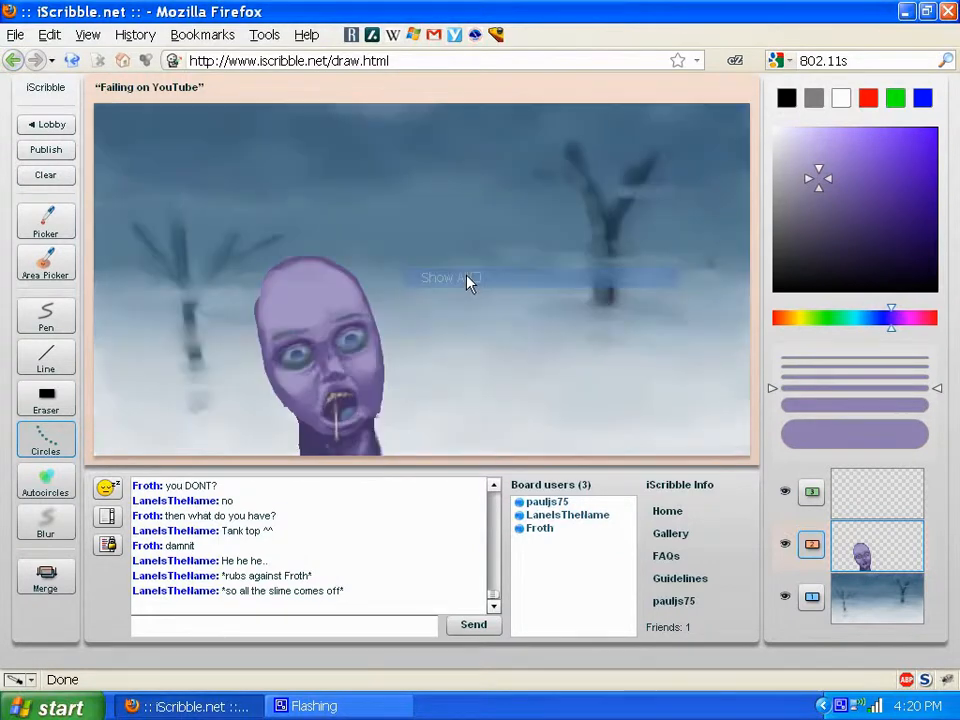
# Paint an ear on each side of the head with the Pen tool in a mid purple sampled from the edge of the face.
pyautogui.keyDown('alt'); pyautogui.click(280, 396); pyautogui.keyUp('alt')
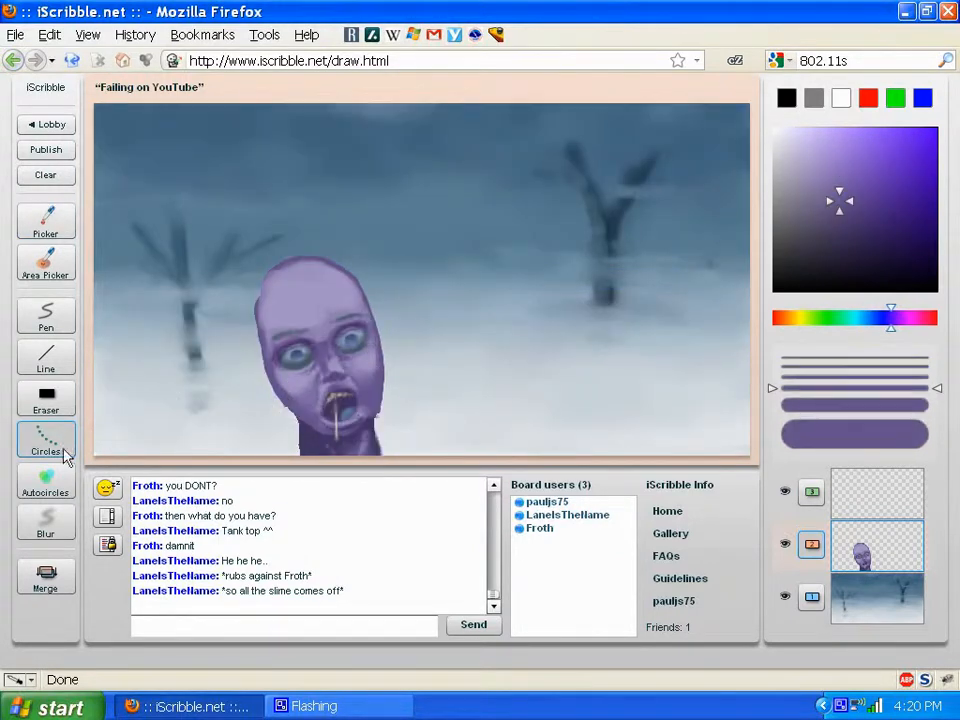
pyautogui.click(768, 404)
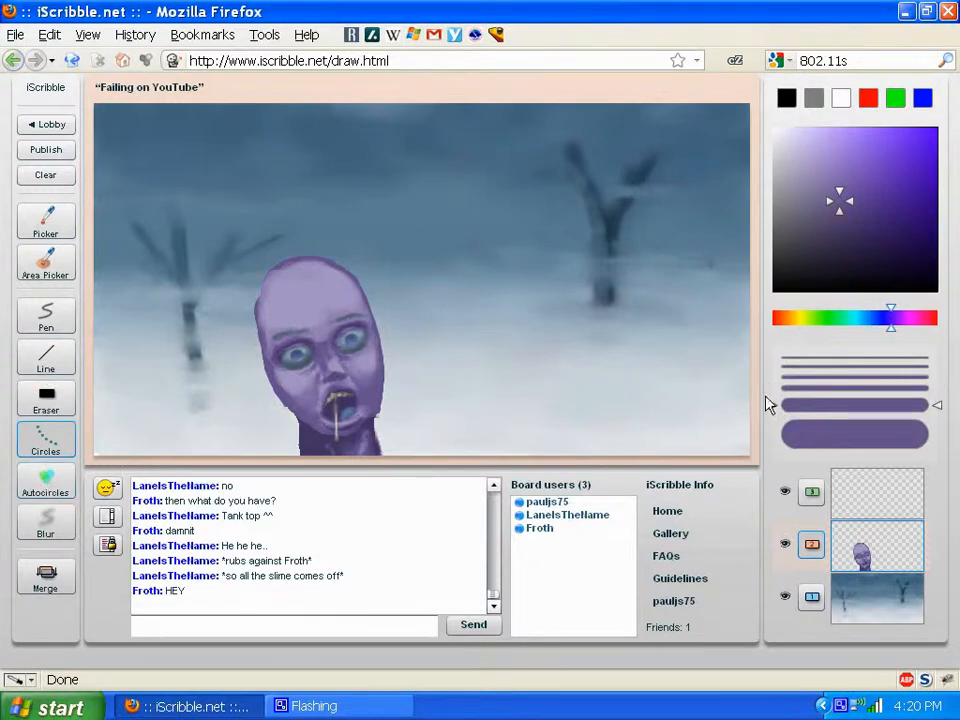
pyautogui.click(770, 388)
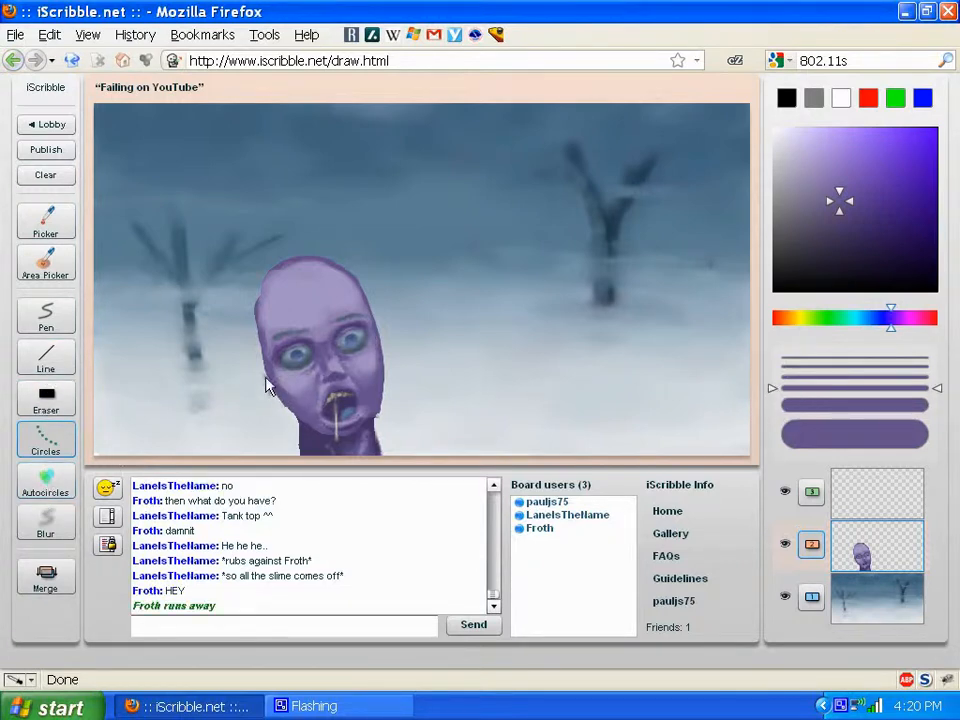
pyautogui.click(44, 319)
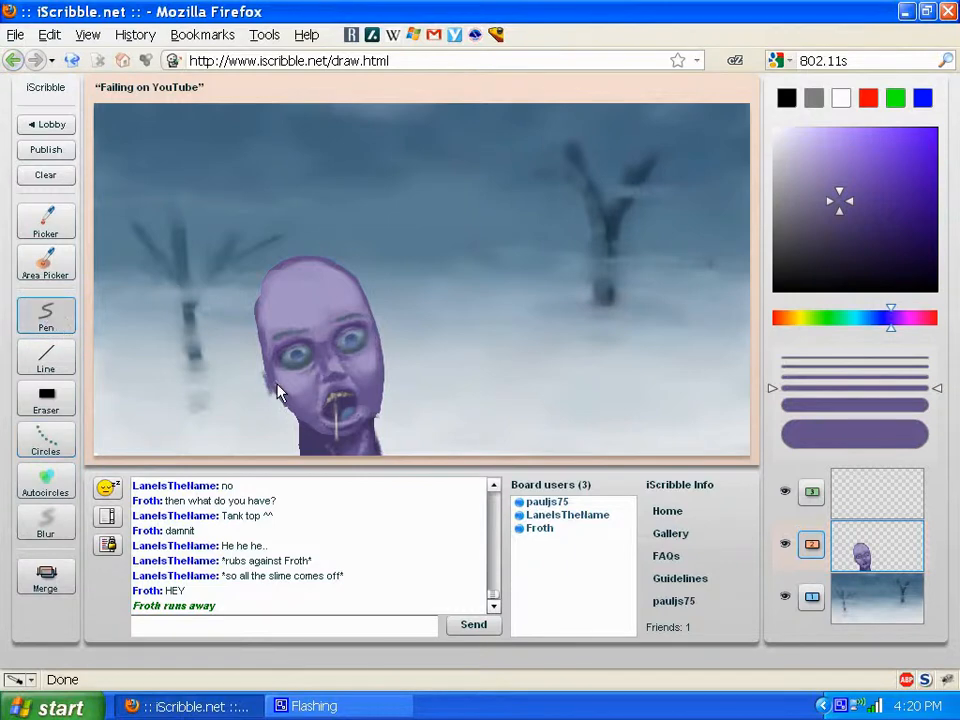
pyautogui.moveTo(267, 382); pyautogui.dragTo(273, 393)
pyautogui.moveTo(385, 356); pyautogui.dragTo(384, 372)
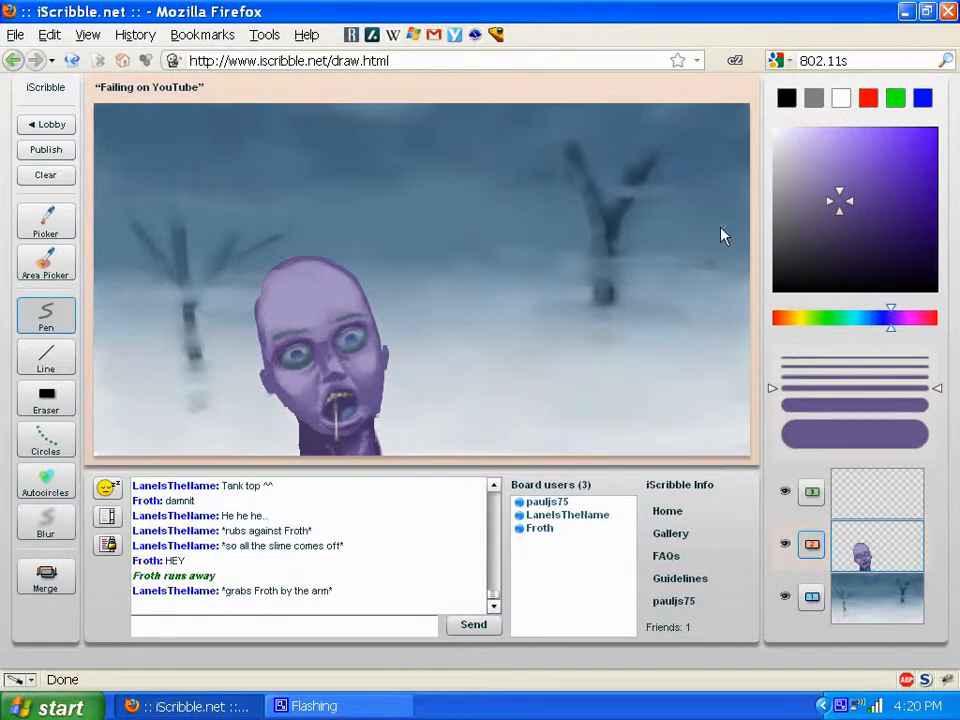
# Paint pale lavender highlights on both eyes with the Circles tool.
pyautogui.press('alt')
pyautogui.click(787, 146)
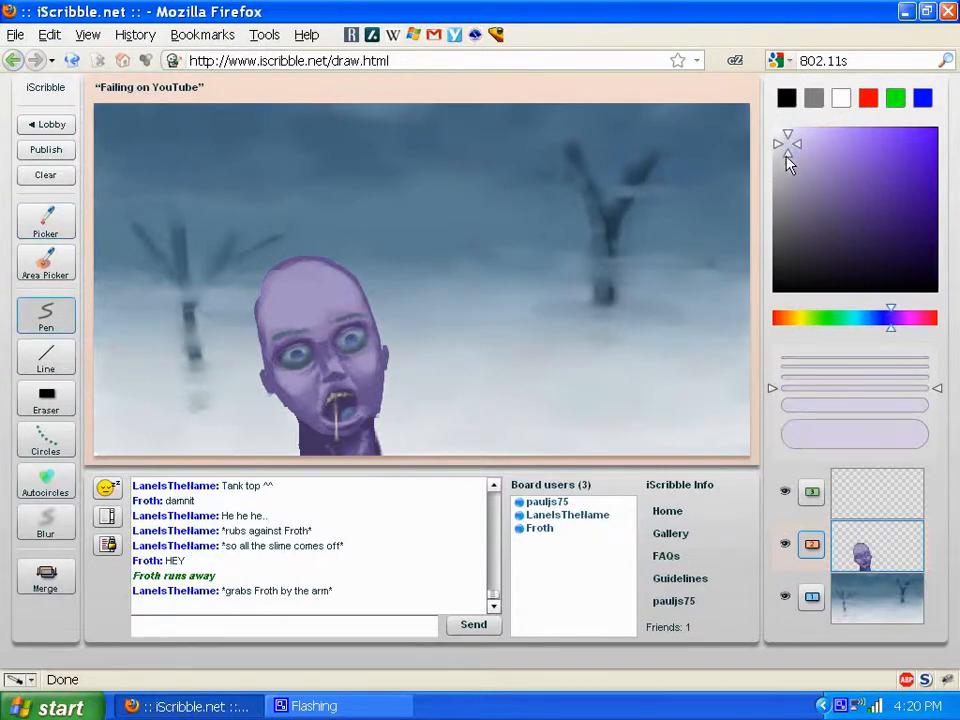
pyautogui.click(45, 437)
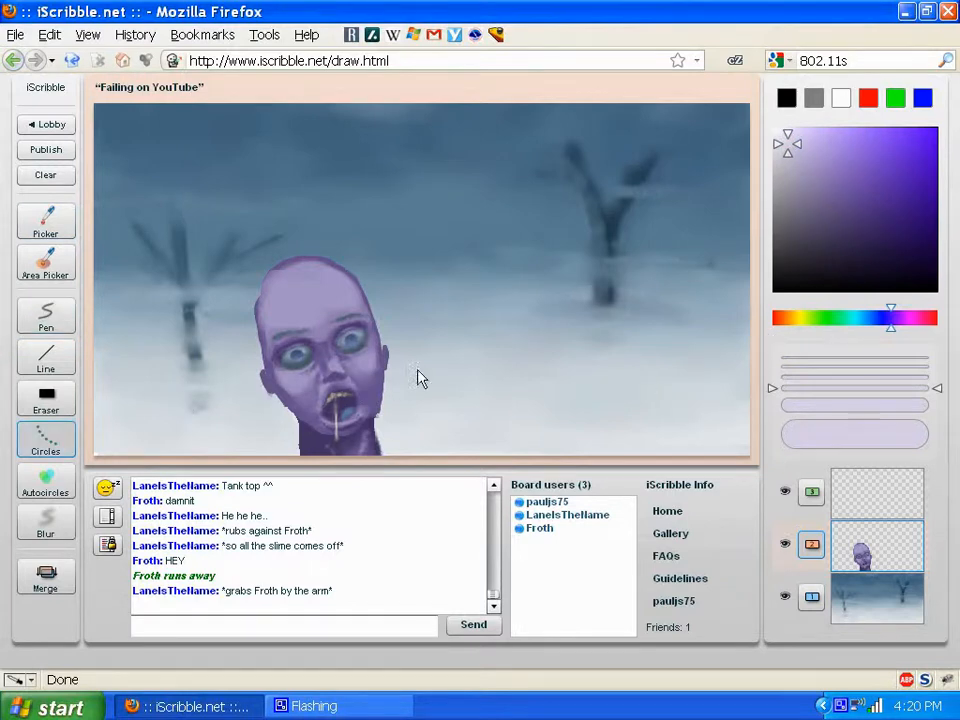
pyautogui.keyDown('ctrl'); pyautogui.click(365, 311); pyautogui.keyUp('ctrl')
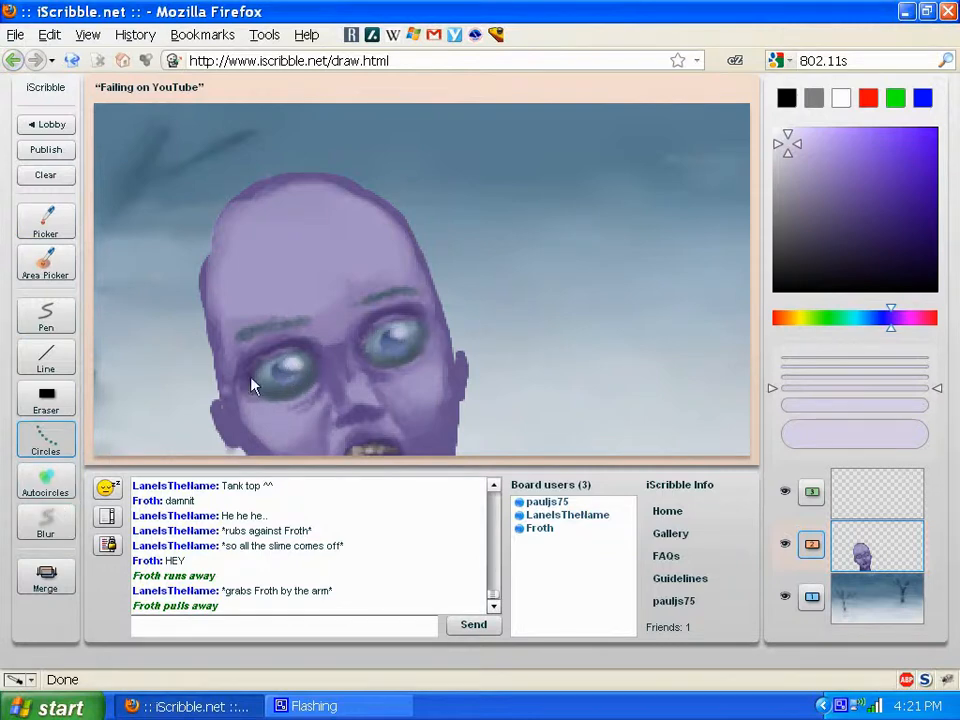
# Brighten the eye highlights in near-white lavender, using the Circles and Autocircles tools at small brush sizes.
pyautogui.click(784, 133)
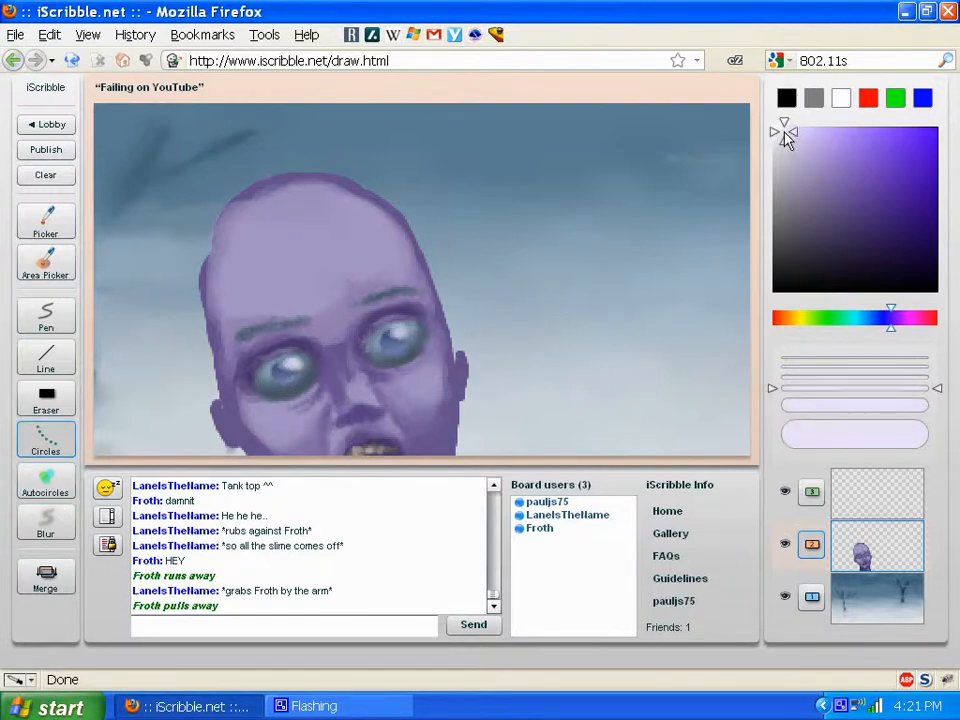
pyautogui.click(806, 378)
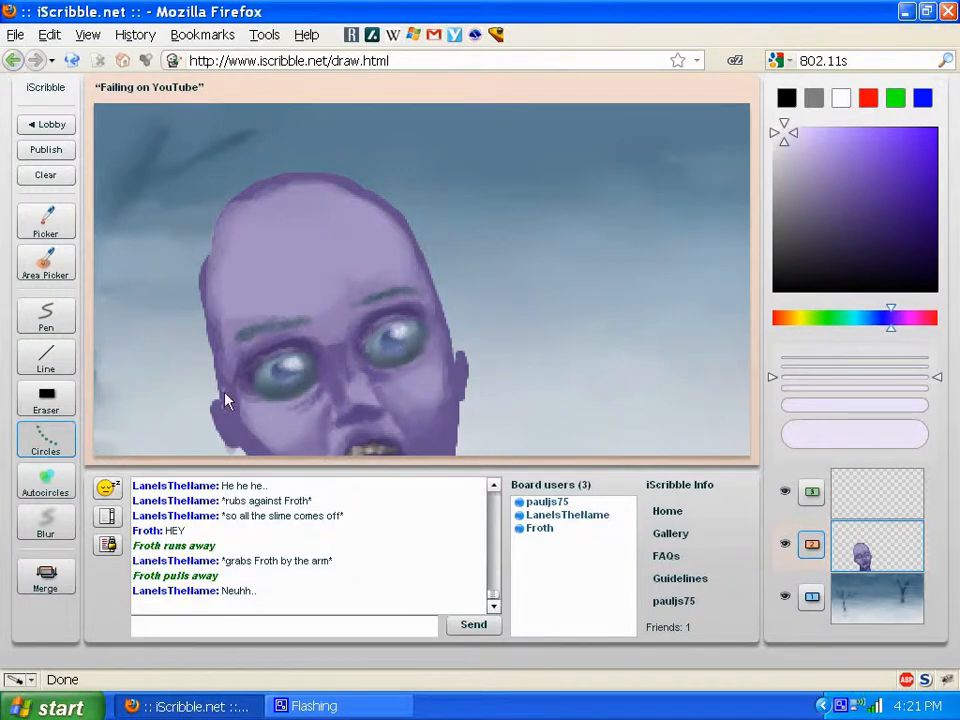
pyautogui.click(46, 482)
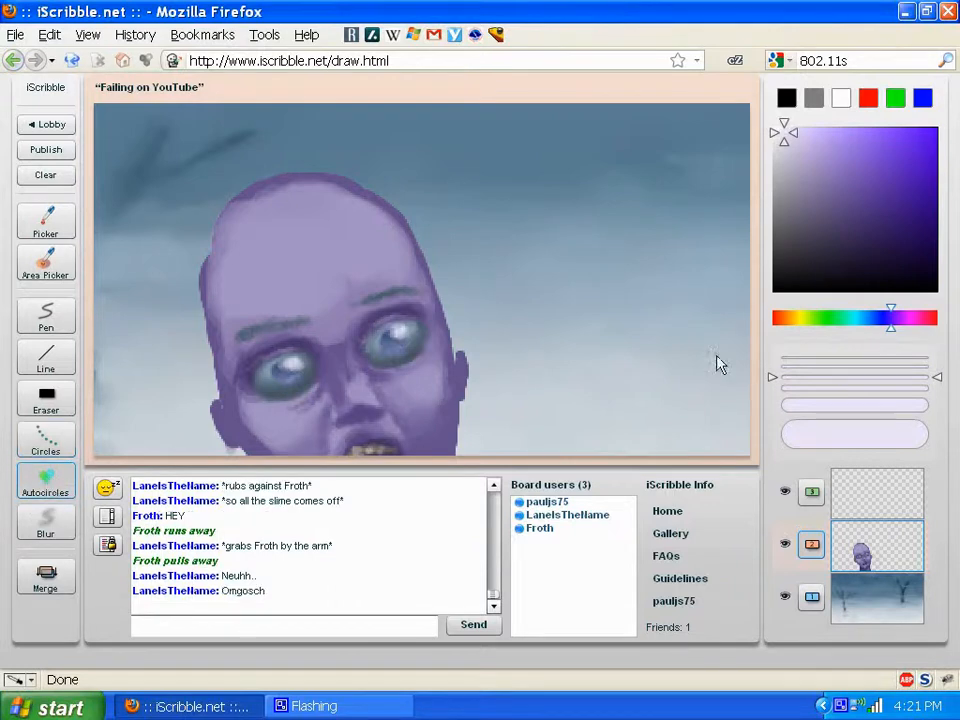
pyautogui.click(804, 388)
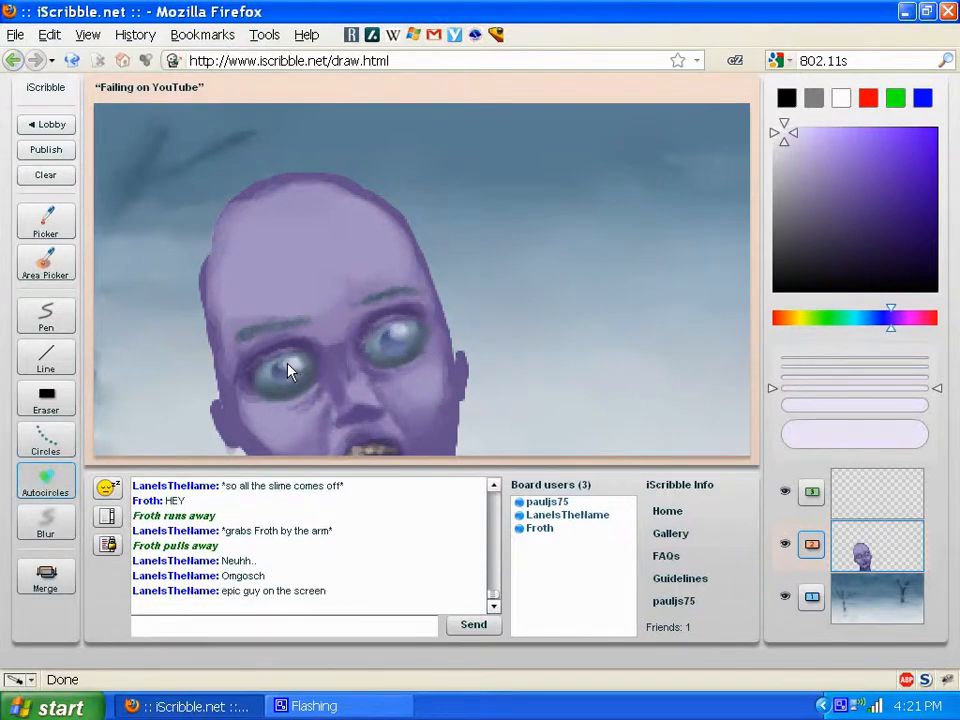
pyautogui.rightClick(414, 293)
pyautogui.click(440, 326)
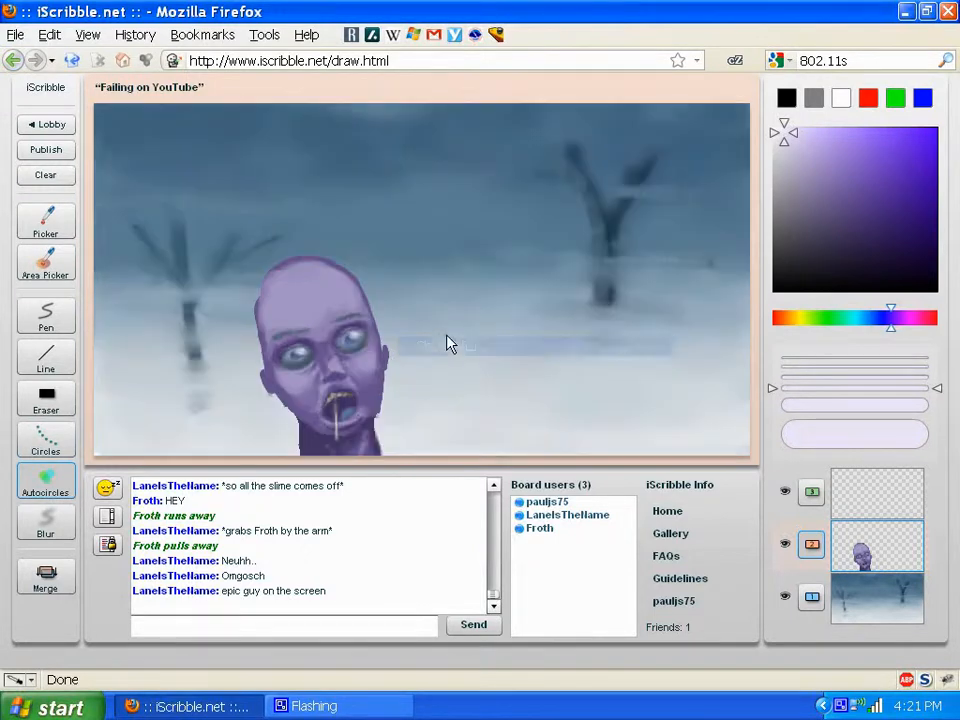
# Block in a rounded hand shape on each side of the neck at the canvas's lower edge with a thick Pen in purple sampled from the head.
pyautogui.press('i')
pyautogui.click(371, 390)
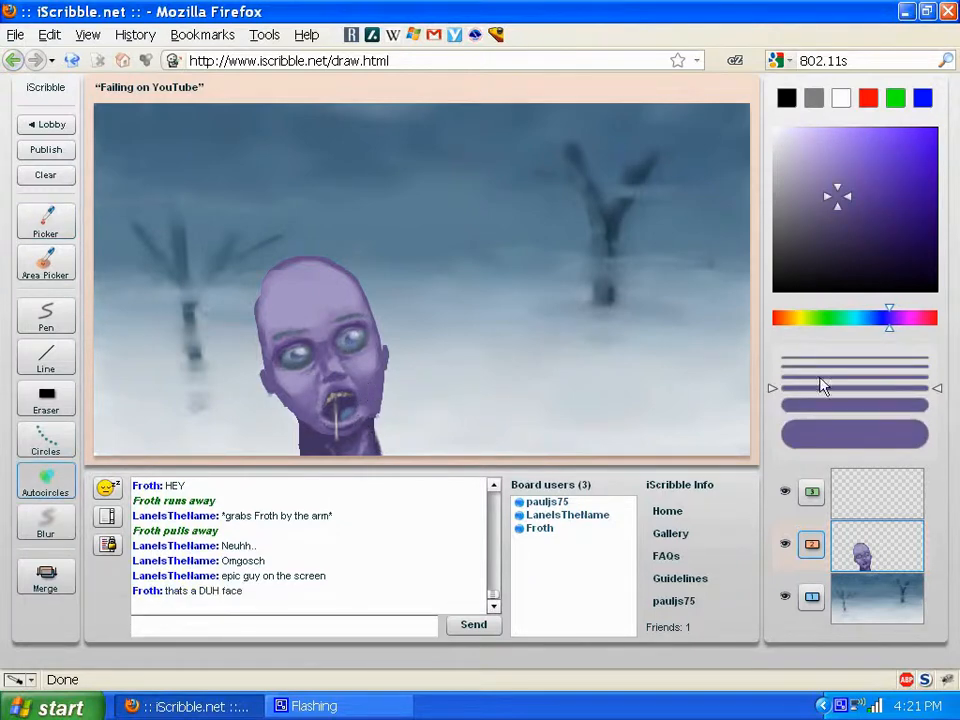
pyautogui.moveTo(823, 386); pyautogui.dragTo(823, 405)
pyautogui.click(46, 316)
pyautogui.moveTo(439, 452)
pyautogui.mouseDown()
pyautogui.moveTo(470, 448)
pyautogui.moveTo(454, 456)
pyautogui.mouseUp()
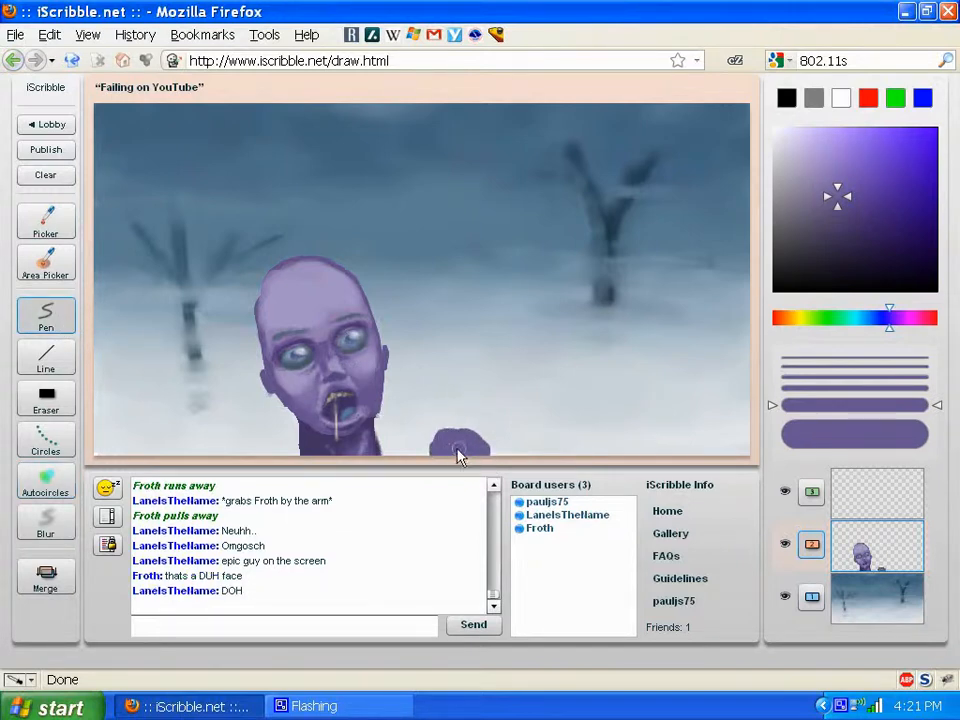
pyautogui.moveTo(205, 450)
pyautogui.mouseDown()
pyautogui.moveTo(235, 449)
pyautogui.moveTo(198, 457)
pyautogui.mouseUp()
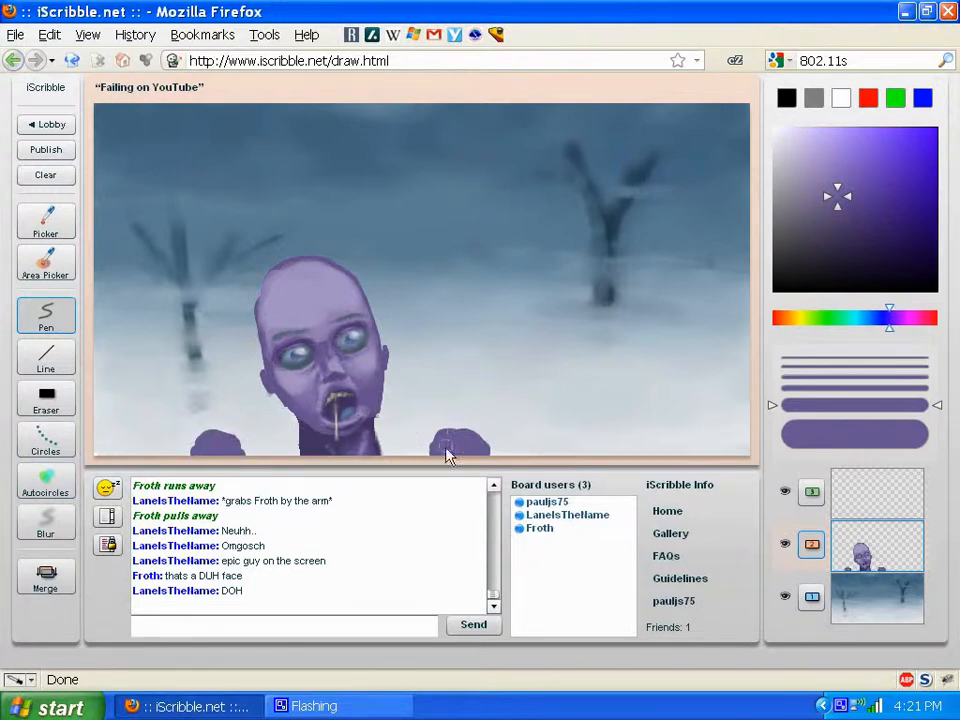
# Add lighter purple strokes over both hand shapes with a thinner Pen, using a skin tone sampled from the face.
pyautogui.keyDown('alt'); pyautogui.click(366, 366); pyautogui.keyUp('alt')
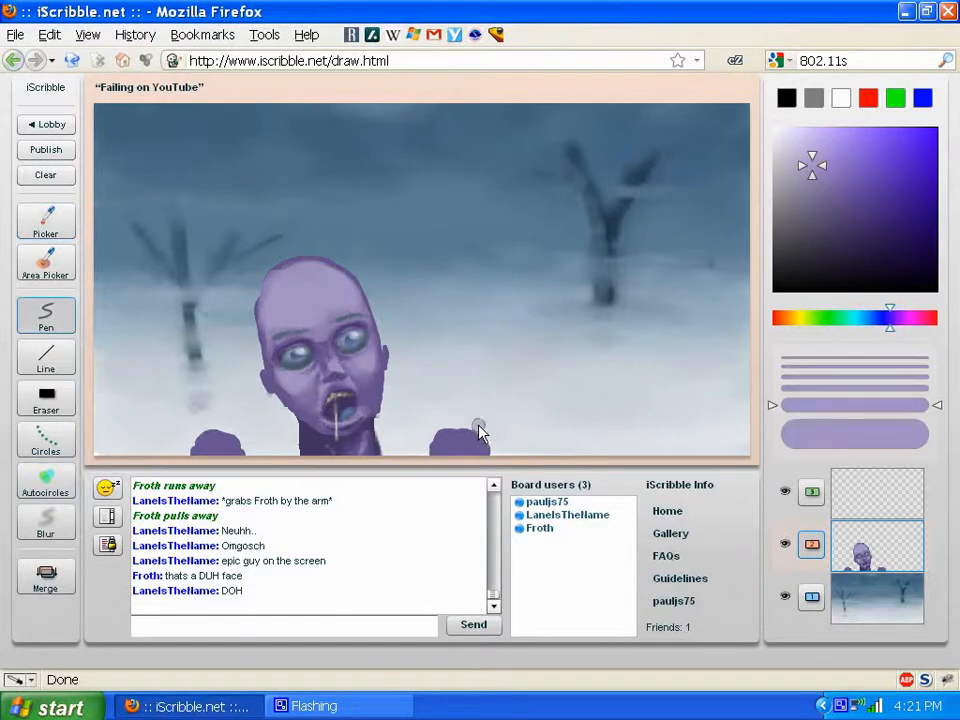
pyautogui.click(799, 388)
pyautogui.moveTo(454, 446); pyautogui.dragTo(482, 440)
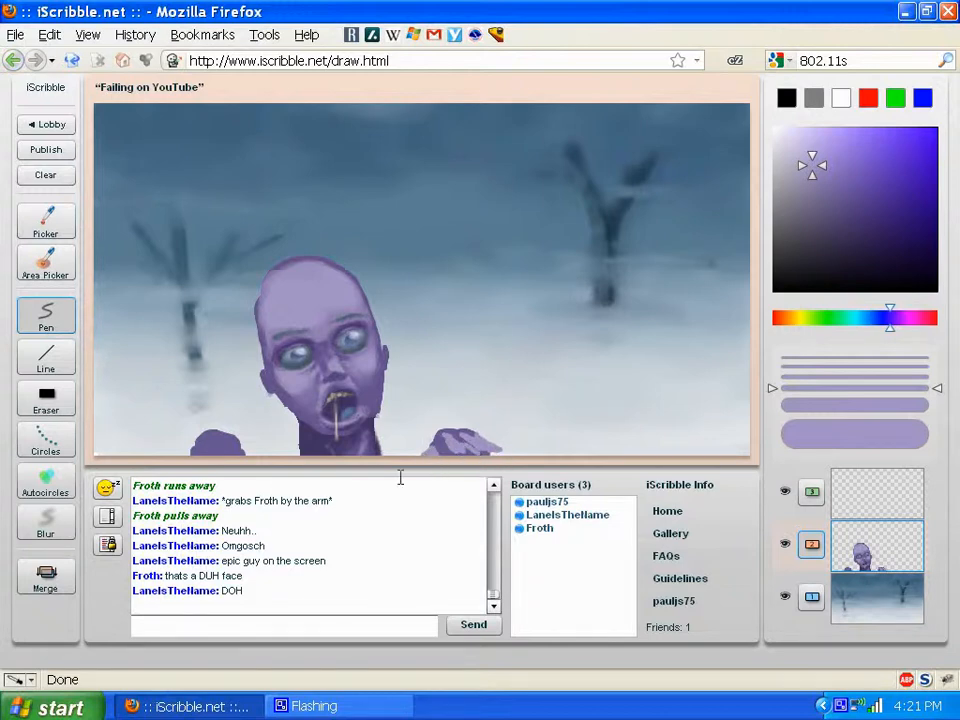
pyautogui.moveTo(221, 454); pyautogui.dragTo(205, 452)
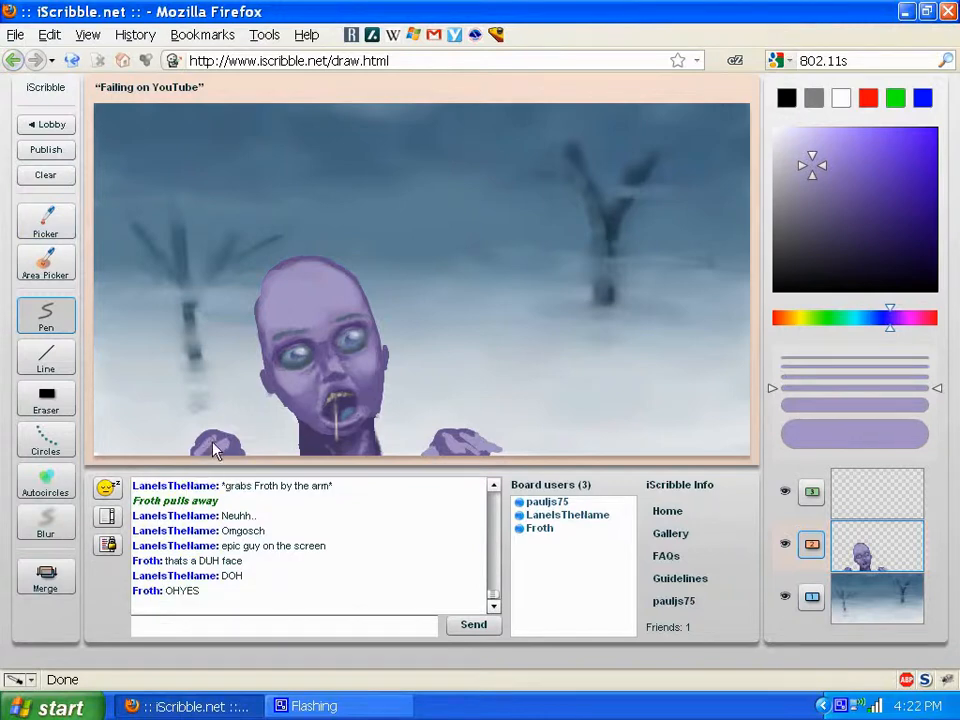
# Draw the spread fingers of the left hand and define the right hand's fingers with the Pen in darker purple sampled from the hand.
pyautogui.keyDown('ctrl'); pyautogui.click(455, 436); pyautogui.keyUp('ctrl')
pyautogui.moveTo(455, 436); pyautogui.dragTo(482, 452)
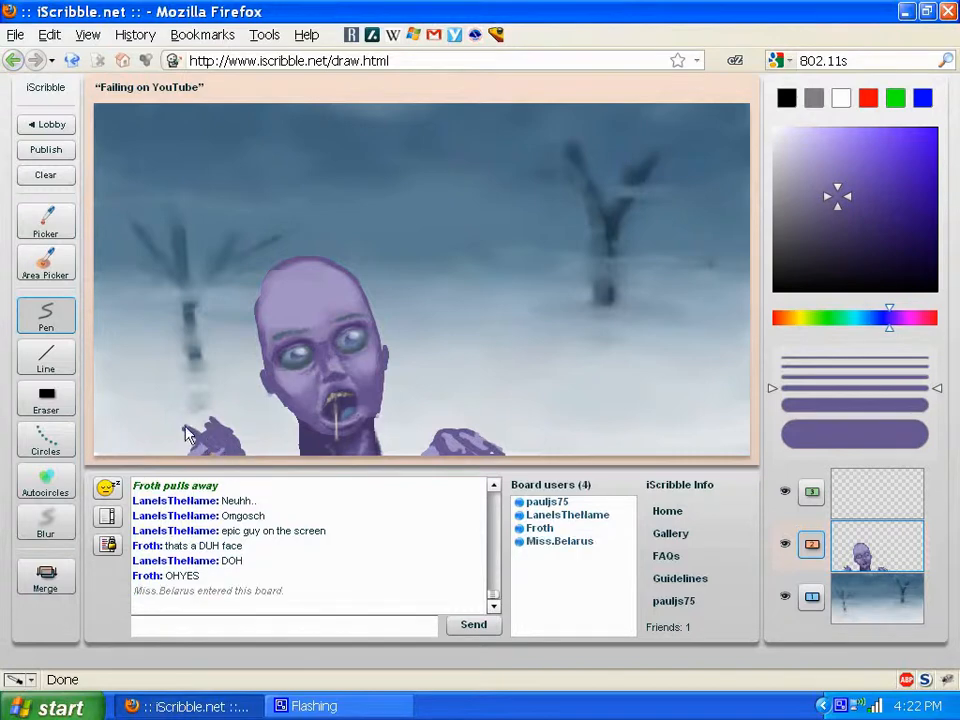
pyautogui.moveTo(185, 427)
pyautogui.mouseDown()
pyautogui.moveTo(234, 453)
pyautogui.moveTo(169, 443)
pyautogui.moveTo(203, 453)
pyautogui.moveTo(218, 442)
pyautogui.moveTo(220, 420)
pyautogui.moveTo(216, 428)
pyautogui.moveTo(203, 417)
pyautogui.moveTo(251, 454)
pyautogui.mouseUp()
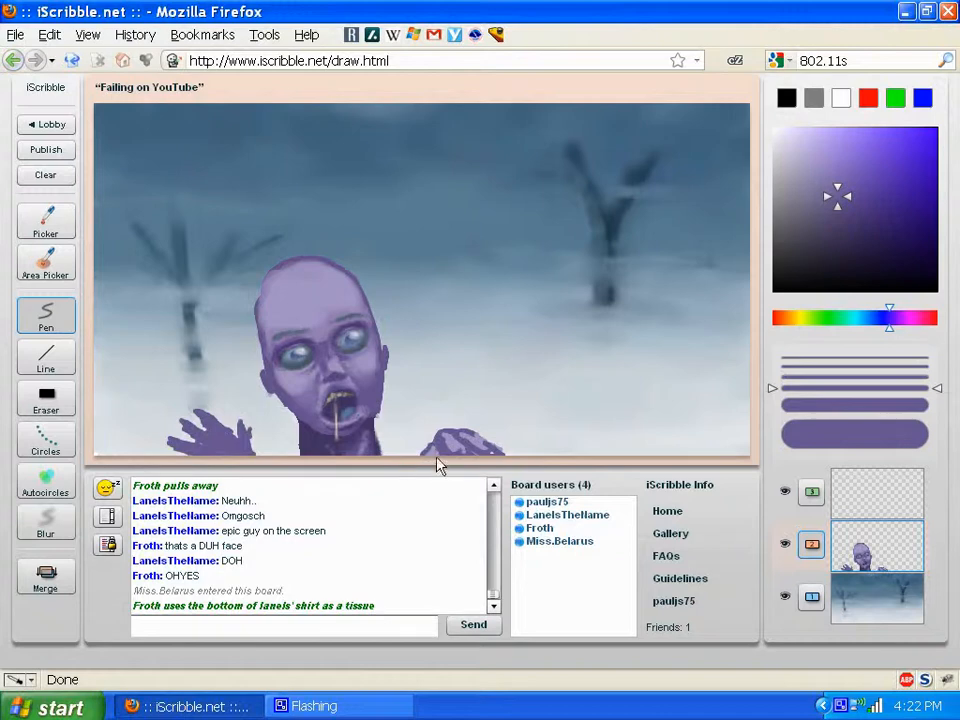
pyautogui.moveTo(472, 431); pyautogui.dragTo(499, 453)
# Highlight the left hand's fingers with thin Pen strokes in light purple sampled from the forehead.
pyautogui.press('i')
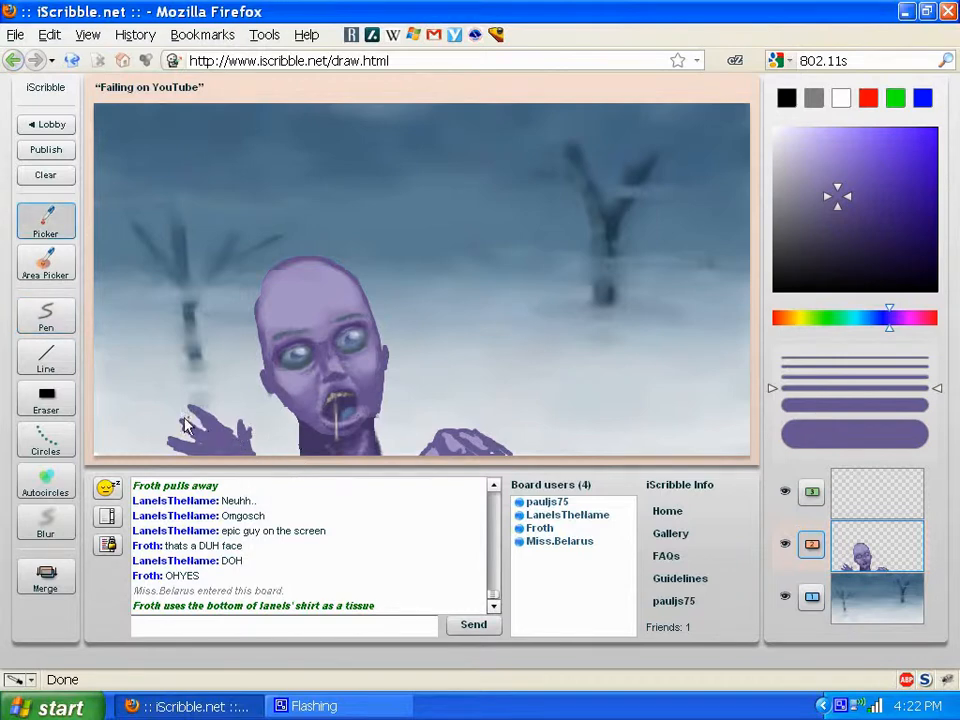
pyautogui.click(185, 419)
pyautogui.press('i')
pyautogui.click(294, 316)
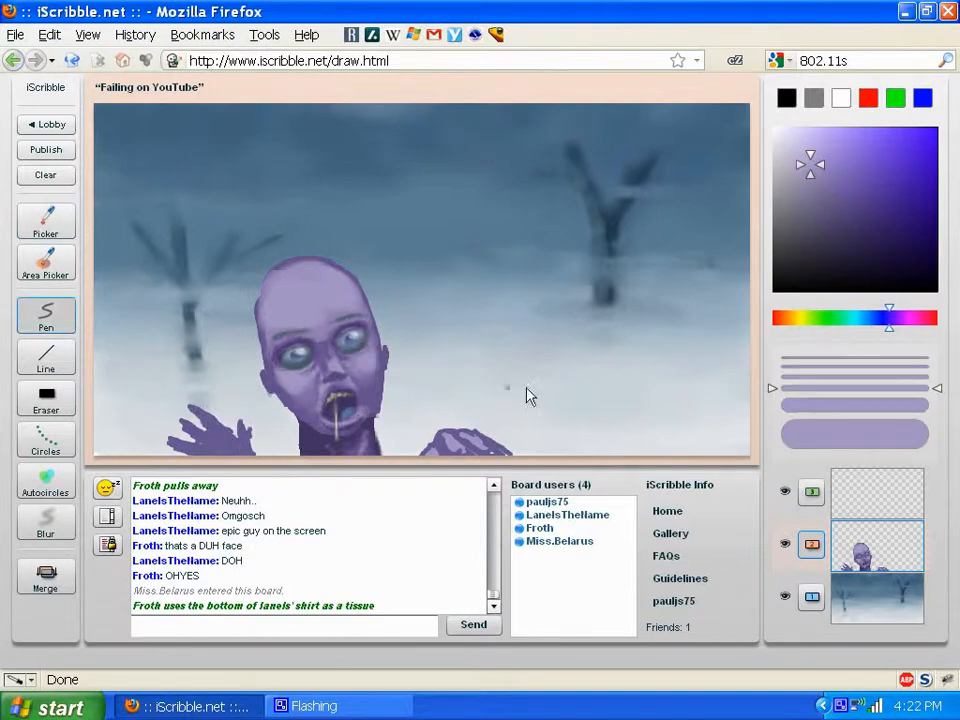
pyautogui.click(795, 377)
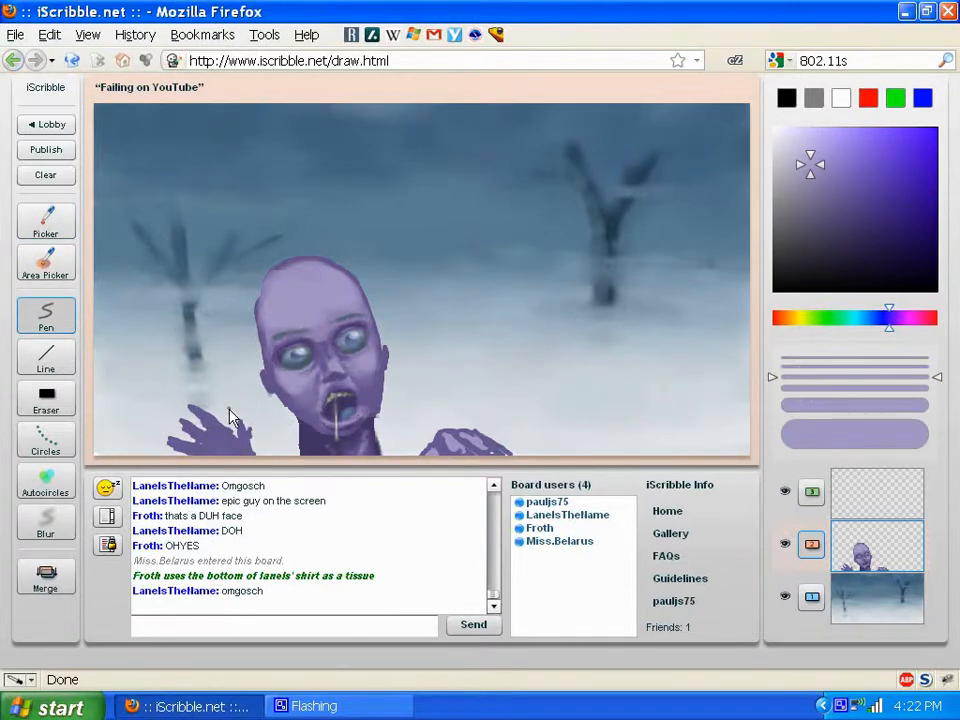
pyautogui.moveTo(191, 406); pyautogui.dragTo(219, 427)
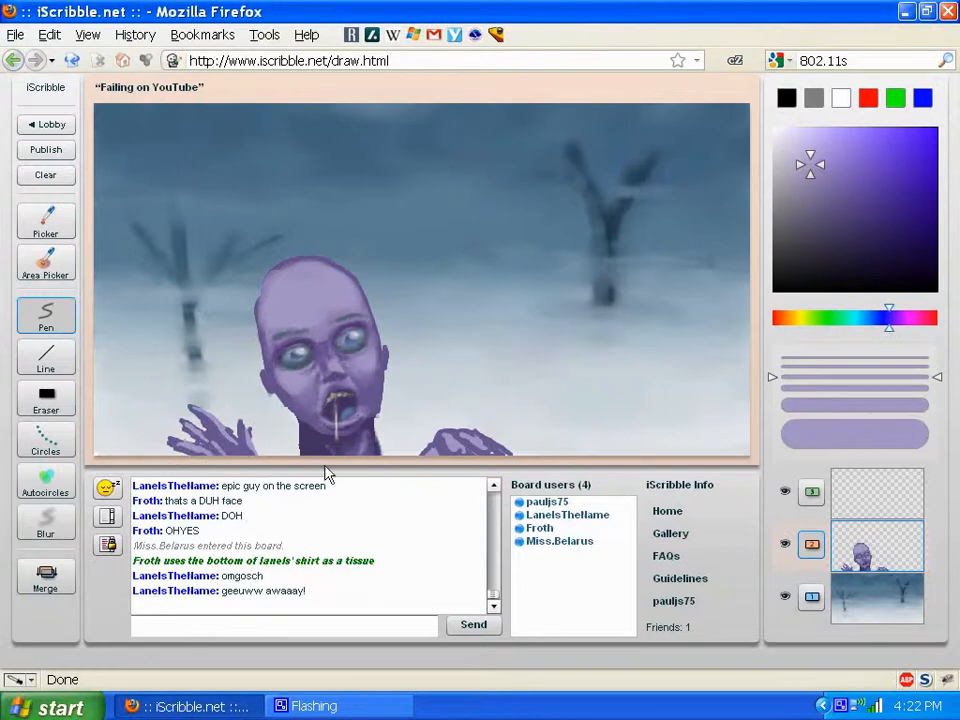
# Paint a pale lavender highlight across the upper forehead with the Circles tool.
pyautogui.press('i')
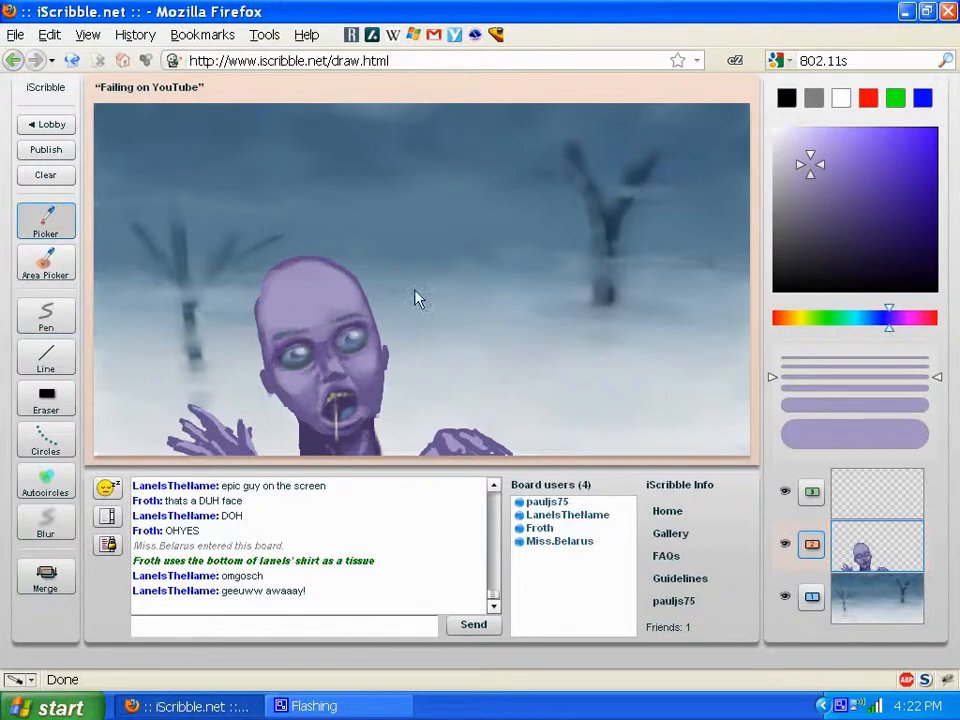
pyautogui.press('b')
pyautogui.click(797, 143)
pyautogui.click(797, 404)
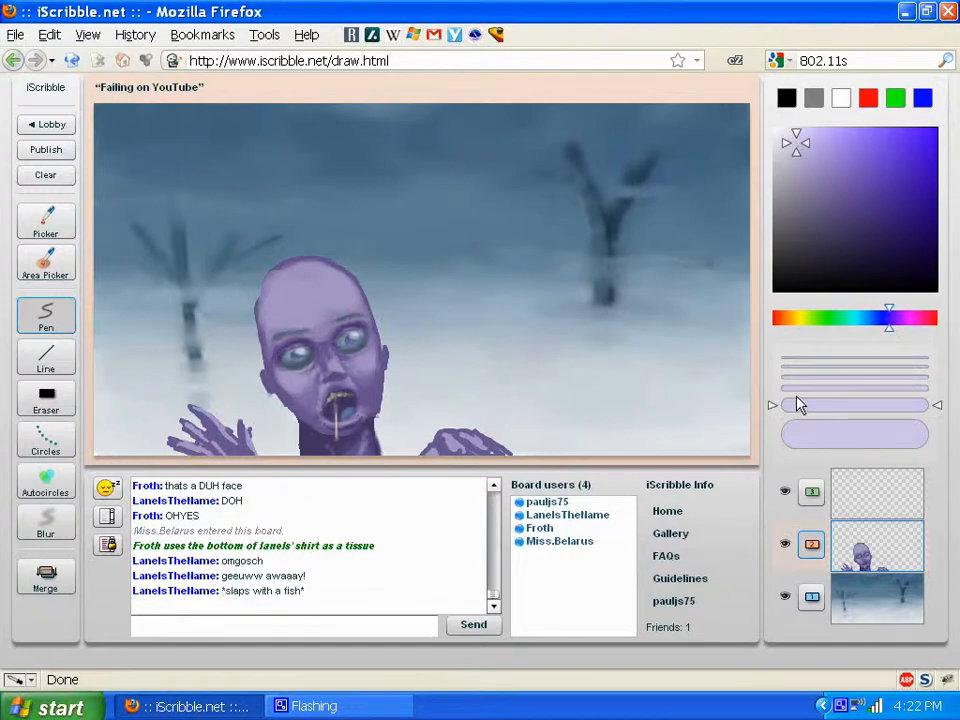
pyautogui.click(46, 437)
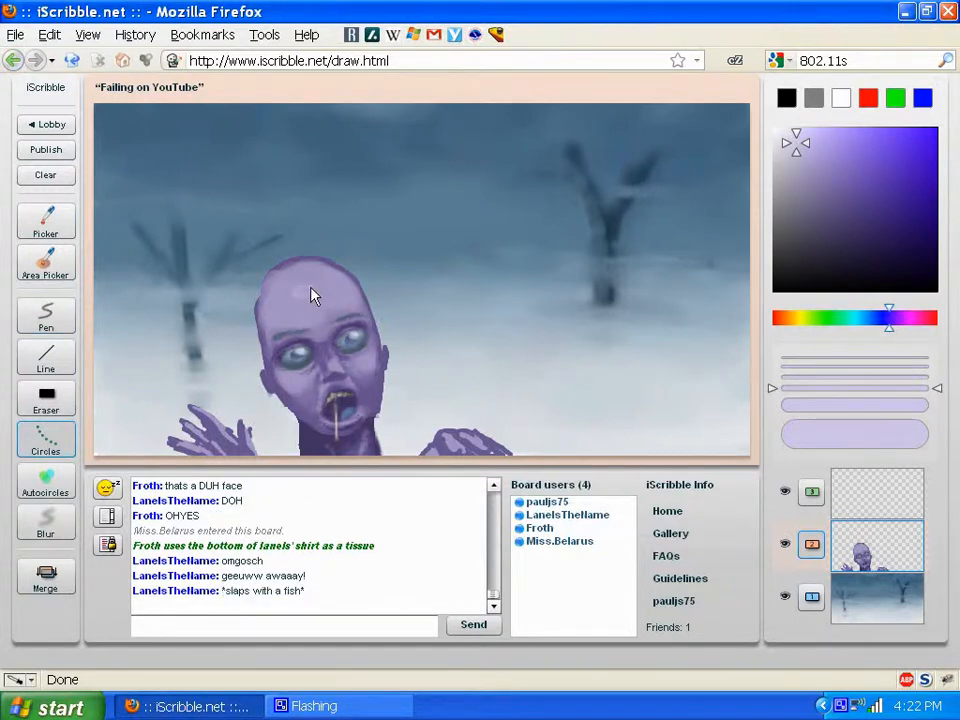
pyautogui.moveTo(311, 288); pyautogui.dragTo(329, 273)
pyautogui.moveTo(306, 277); pyautogui.dragTo(315, 298)
pyautogui.click(45, 482)
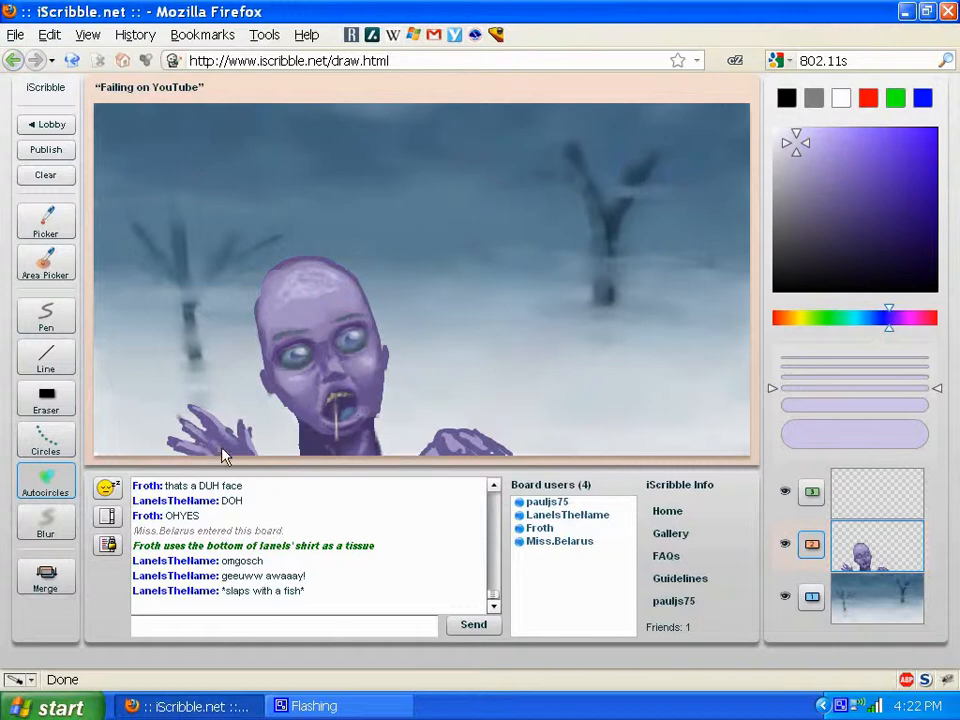
# Shade the palm of the left hand with the Circles tool in light and darker purples sampled from the figure.
pyautogui.keyDown('ctrl'); pyautogui.click(195, 448); pyautogui.keyUp('ctrl')
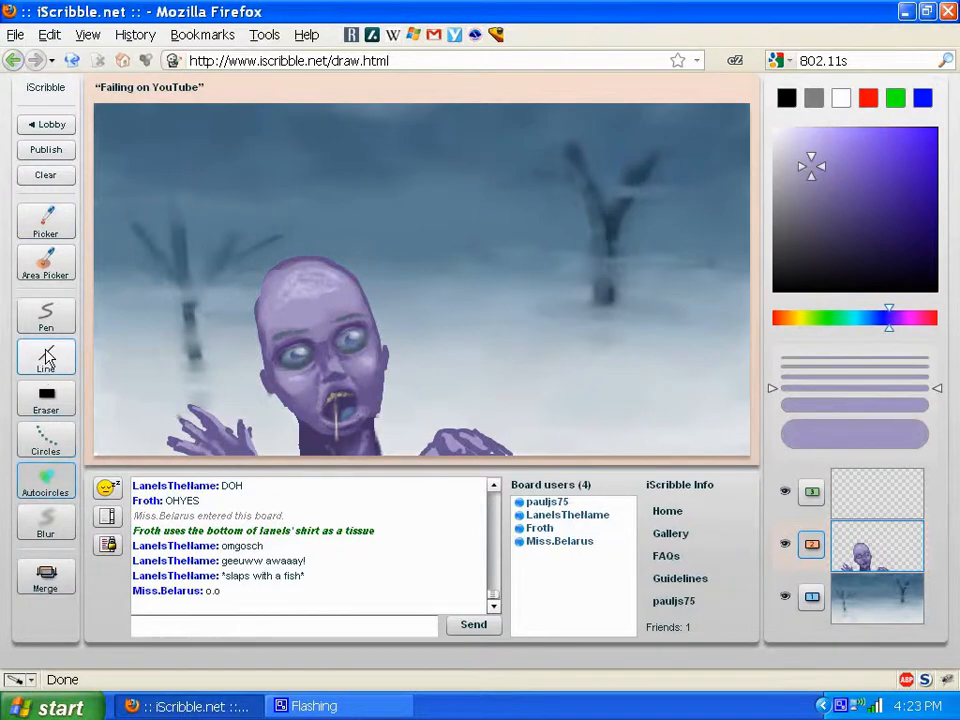
pyautogui.click(45, 437)
pyautogui.click(804, 404)
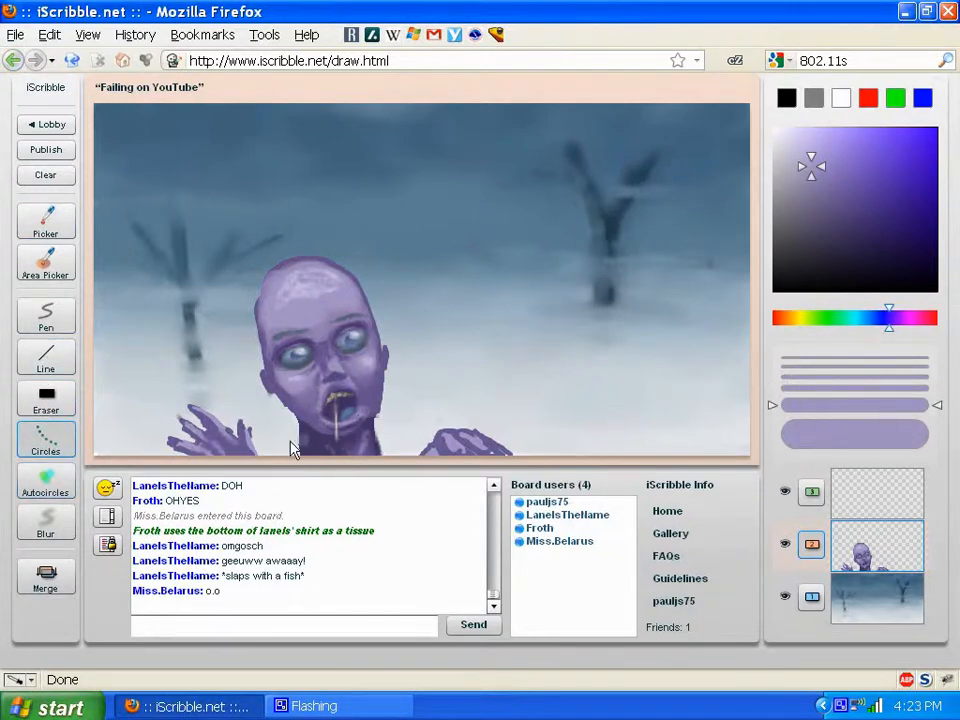
pyautogui.moveTo(226, 441); pyautogui.dragTo(206, 450)
pyautogui.keyDown('ctrl'); pyautogui.click(238, 455); pyautogui.keyUp('ctrl')
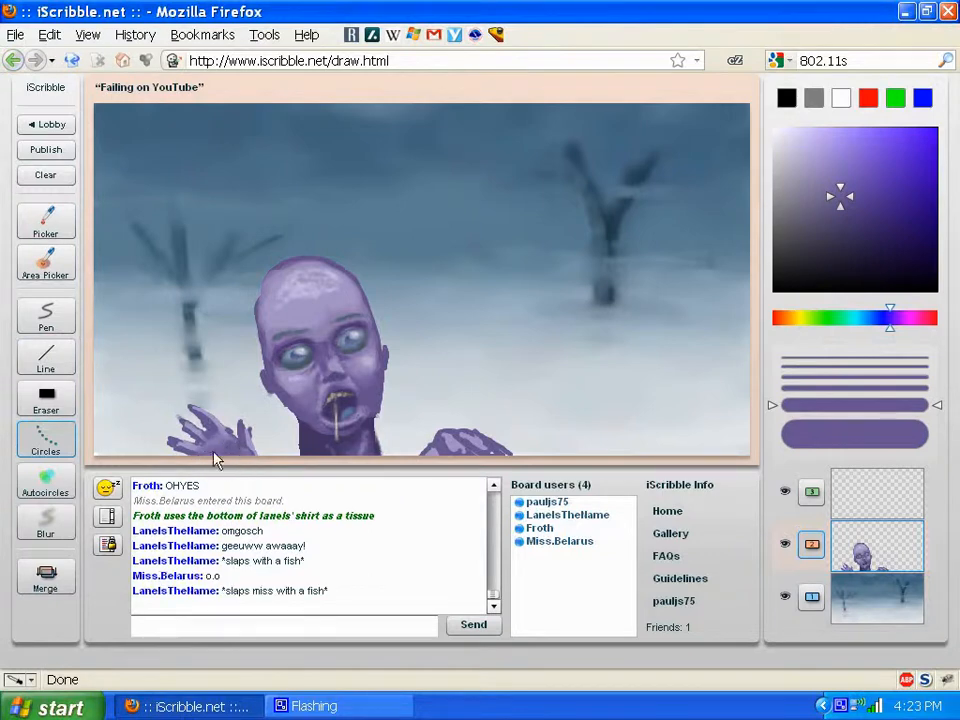
pyautogui.press('ctrl')
# Smooth the forehead highlight with the Blur tool and choose a dark greyish purple as the paint colour.
pyautogui.click(45, 490)
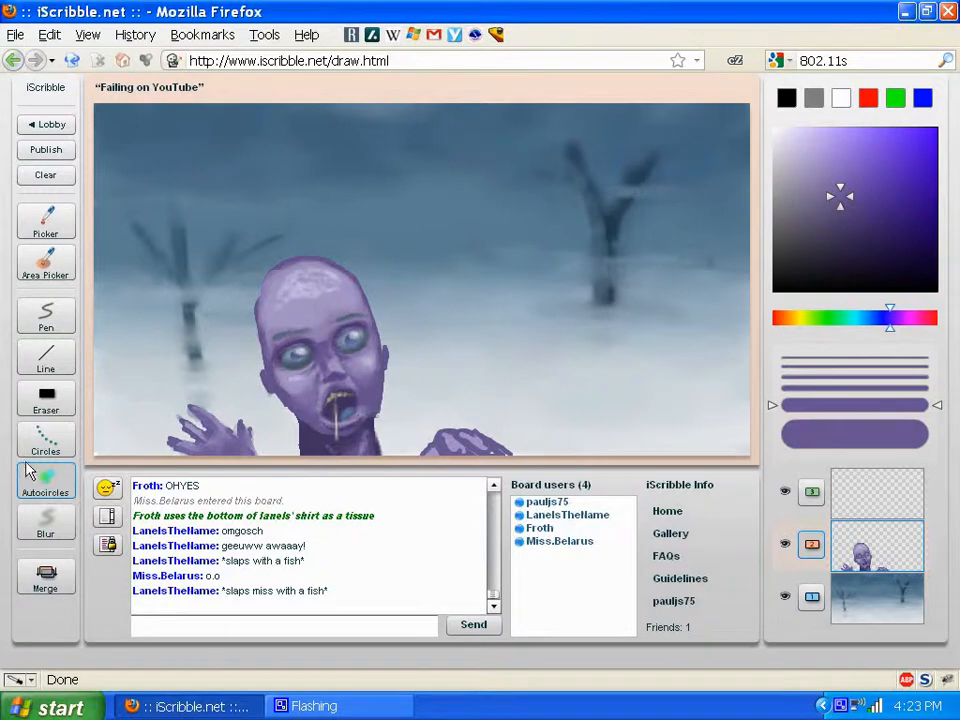
pyautogui.click(44, 522)
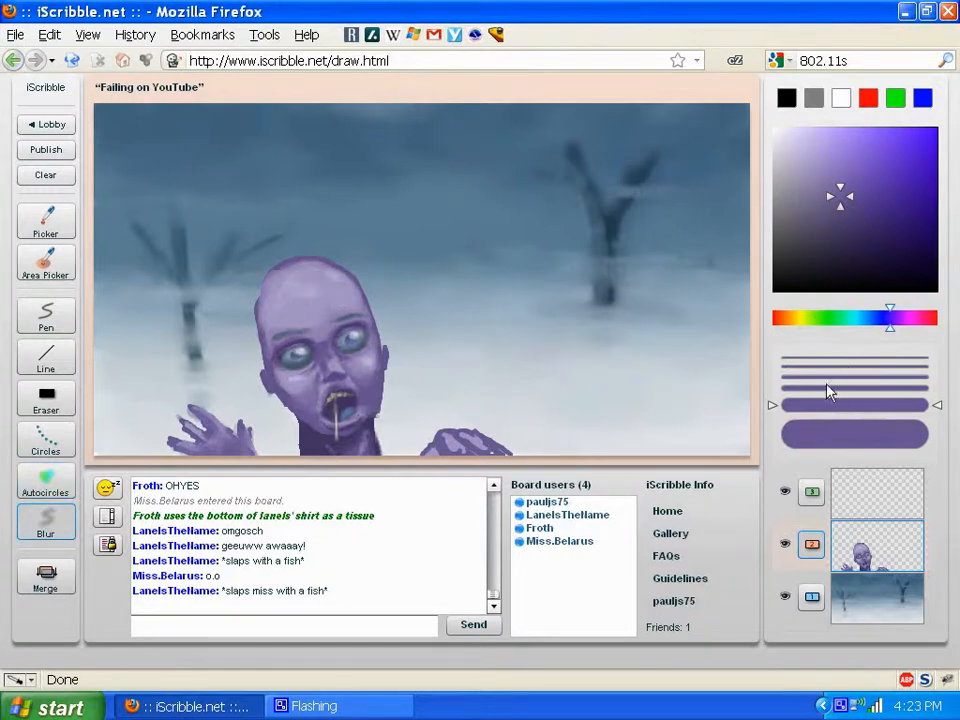
pyautogui.click(785, 217)
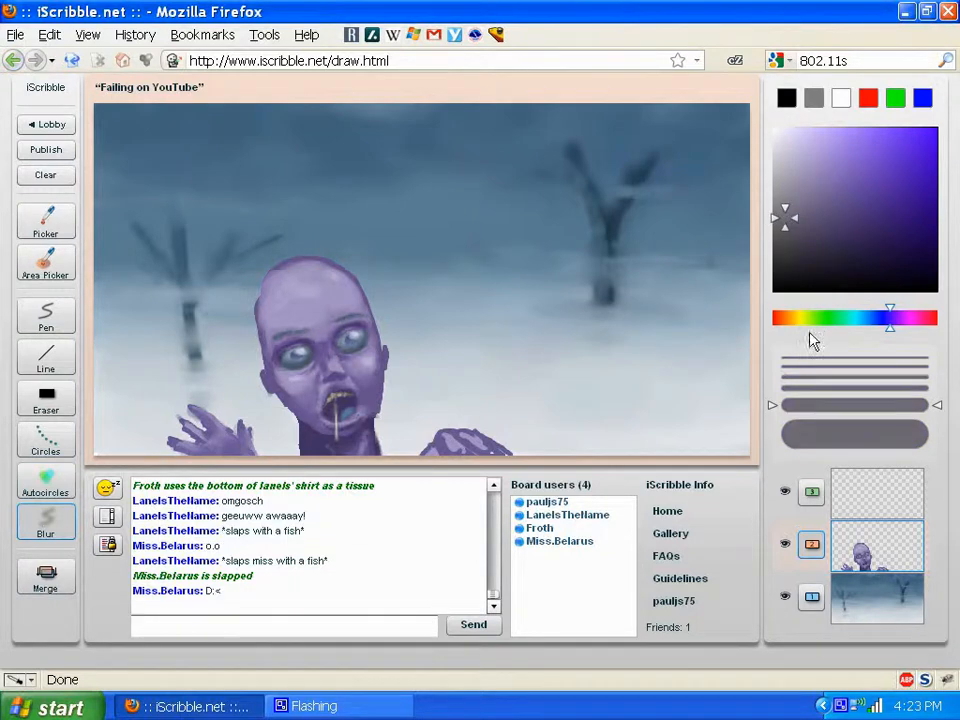
# Sketch thin greyish purple hair strands on both sides of the head with the finest Pen on layer 3.
pyautogui.click(857, 497)
pyautogui.click(814, 357)
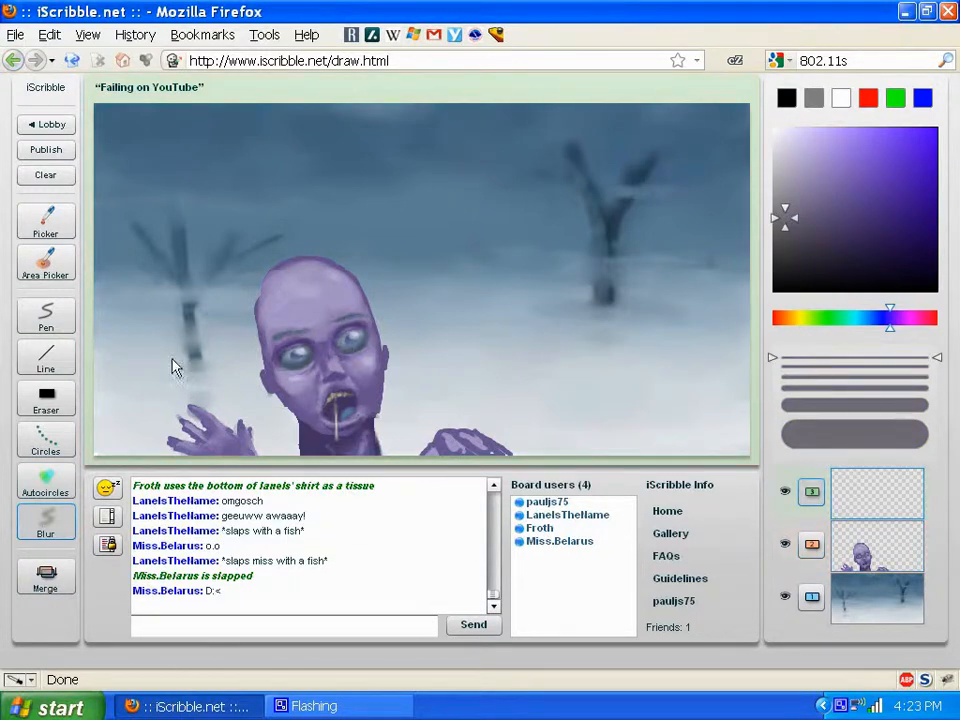
pyautogui.click(46, 316)
pyautogui.moveTo(358, 301)
pyautogui.mouseDown()
pyautogui.moveTo(322, 282)
pyautogui.moveTo(371, 275)
pyautogui.mouseUp()
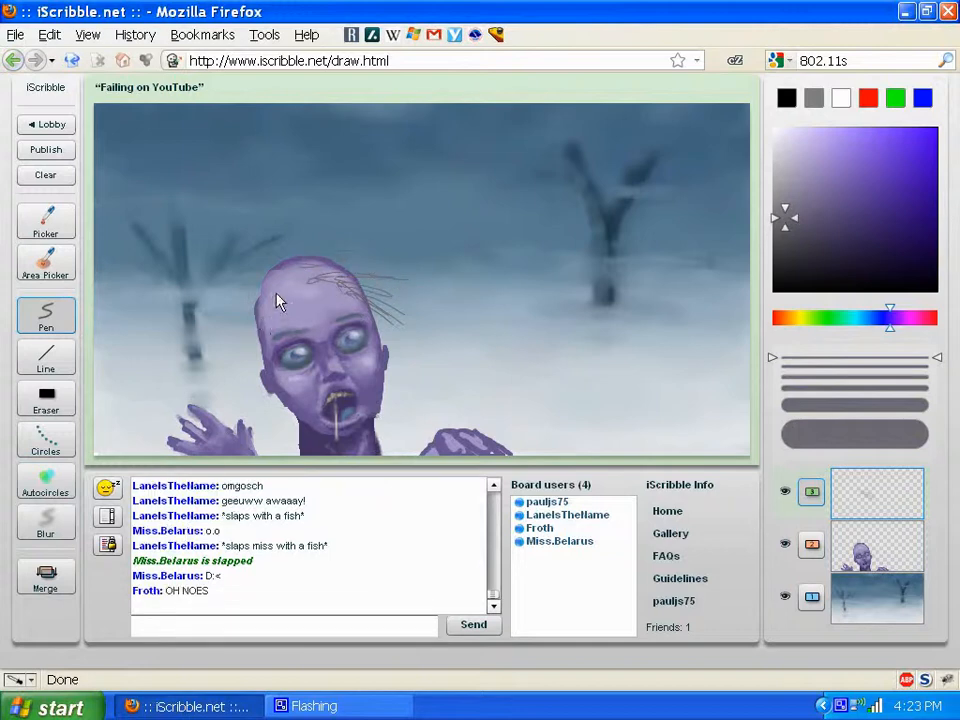
pyautogui.moveTo(262, 333)
pyautogui.mouseDown()
pyautogui.moveTo(247, 390)
pyautogui.moveTo(250, 335)
pyautogui.mouseUp()
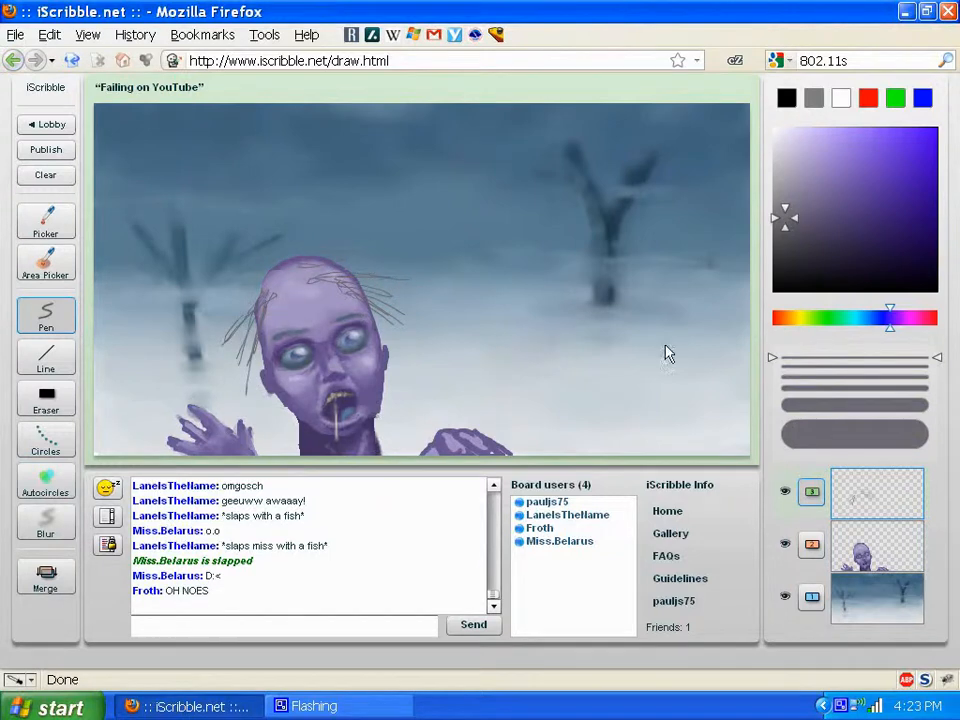
# Add fine Pen hair strands in a darker greyish purple across the top and down both sides of the head.
pyautogui.click(792, 242)
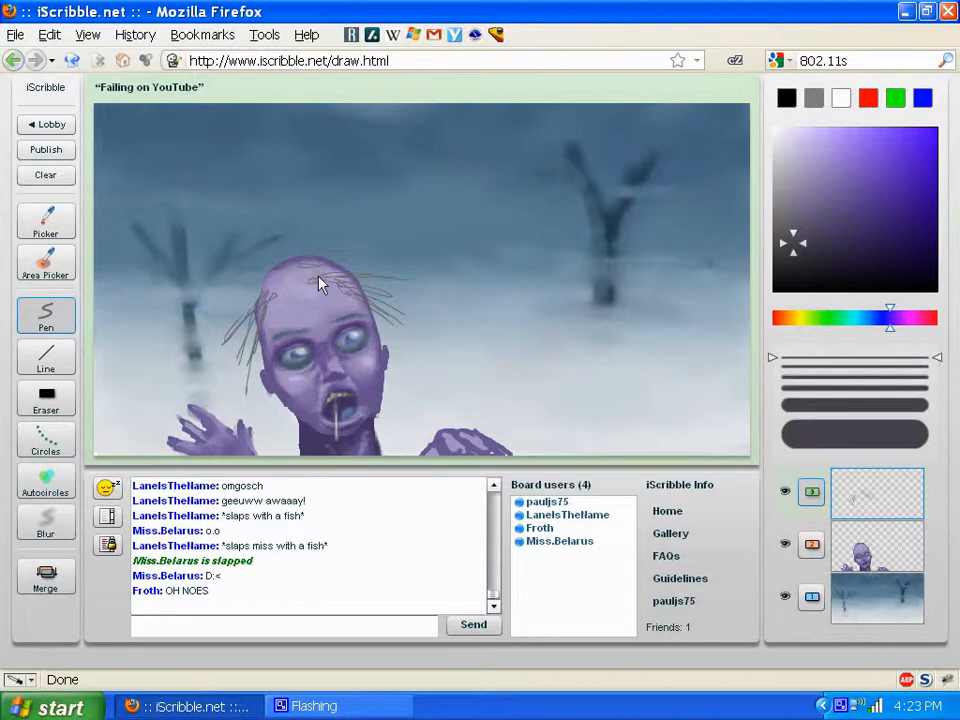
pyautogui.moveTo(318, 277)
pyautogui.mouseDown()
pyautogui.moveTo(351, 235)
pyautogui.moveTo(343, 259)
pyautogui.moveTo(383, 269)
pyautogui.moveTo(357, 267)
pyautogui.moveTo(403, 287)
pyautogui.moveTo(393, 301)
pyautogui.moveTo(412, 327)
pyautogui.moveTo(375, 322)
pyautogui.moveTo(408, 362)
pyautogui.moveTo(388, 350)
pyautogui.moveTo(397, 408)
pyautogui.mouseUp()
pyautogui.moveTo(253, 312); pyautogui.dragTo(236, 373)
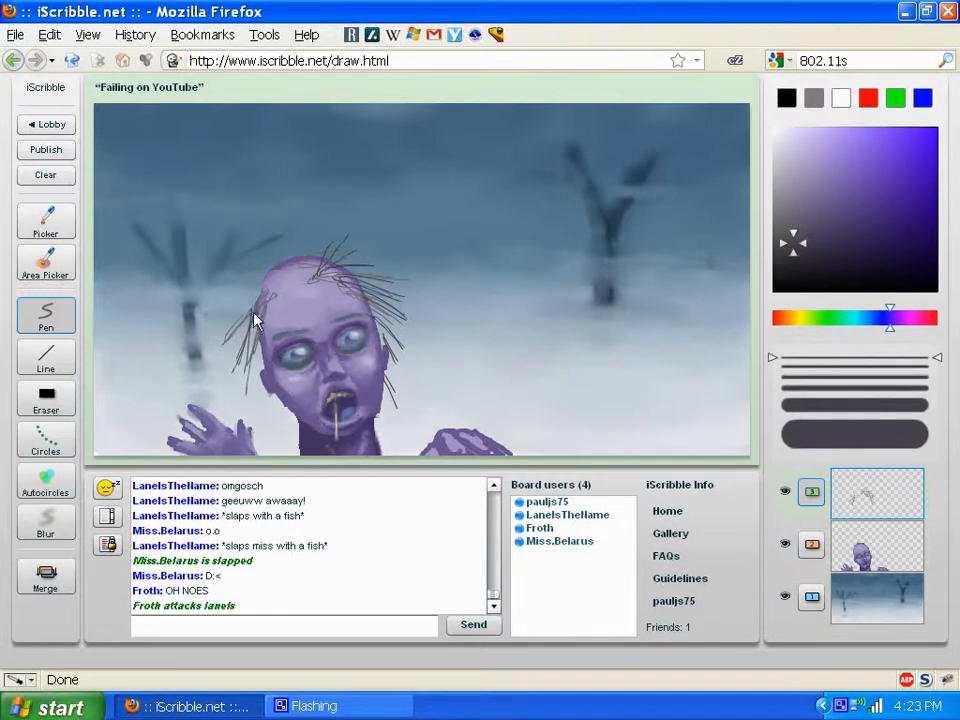
pyautogui.moveTo(274, 286)
pyautogui.mouseDown()
pyautogui.moveTo(236, 314)
pyautogui.moveTo(239, 291)
pyautogui.moveTo(243, 313)
pyautogui.mouseUp()
pyautogui.moveTo(294, 283)
pyautogui.mouseDown()
pyautogui.moveTo(258, 268)
pyautogui.moveTo(312, 269)
pyautogui.moveTo(300, 228)
pyautogui.mouseUp()
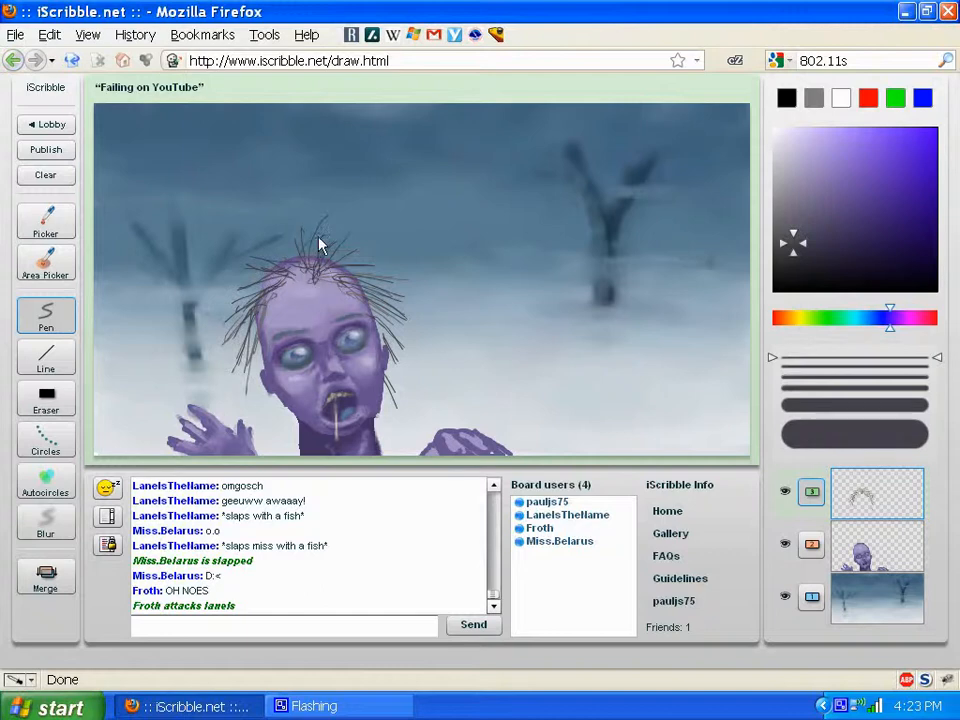
# Thicken the hair with medium-width Pen strokes along the hairline and below the ears, plus slightly thinner strands around the edges.
pyautogui.click(799, 379)
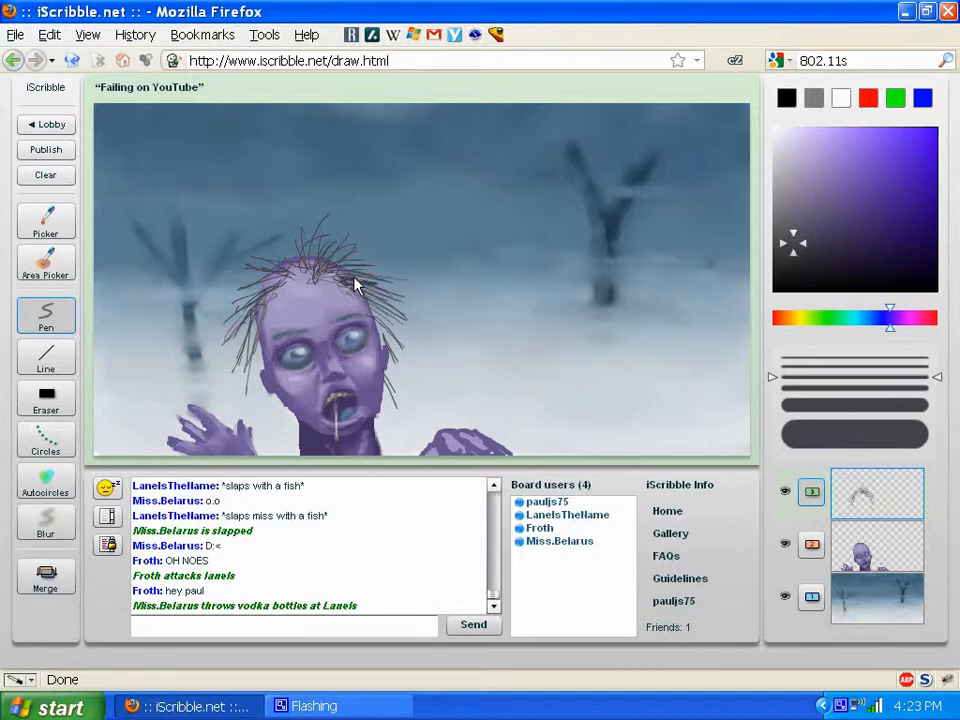
pyautogui.moveTo(352, 275); pyautogui.dragTo(379, 295)
pyautogui.moveTo(315, 262); pyautogui.dragTo(342, 262)
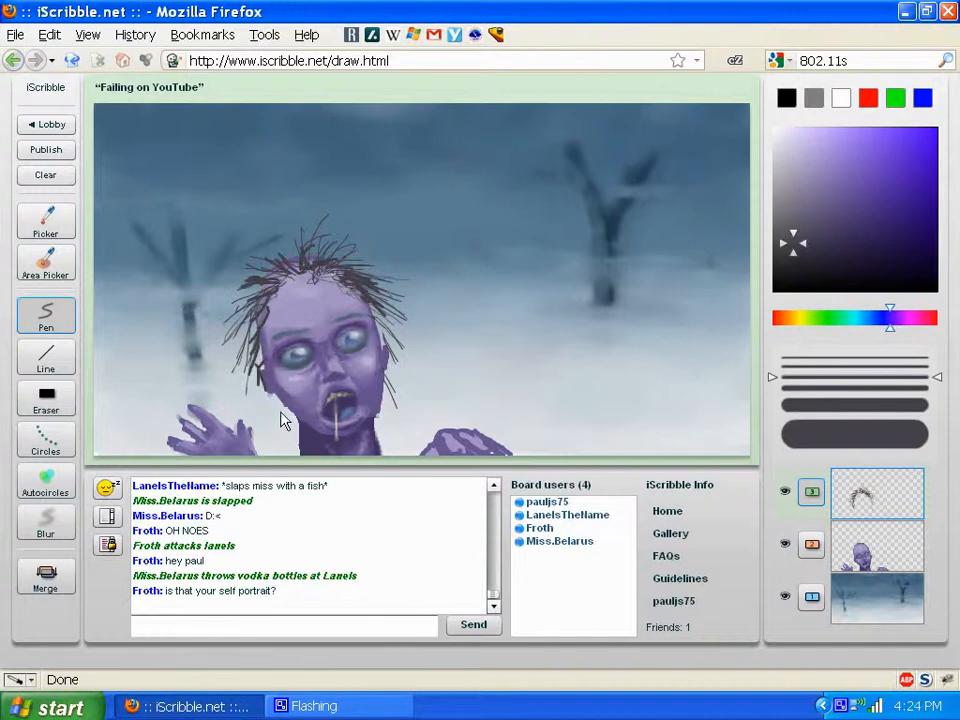
pyautogui.moveTo(280, 397)
pyautogui.mouseDown()
pyautogui.moveTo(295, 432)
pyautogui.moveTo(278, 434)
pyautogui.mouseUp()
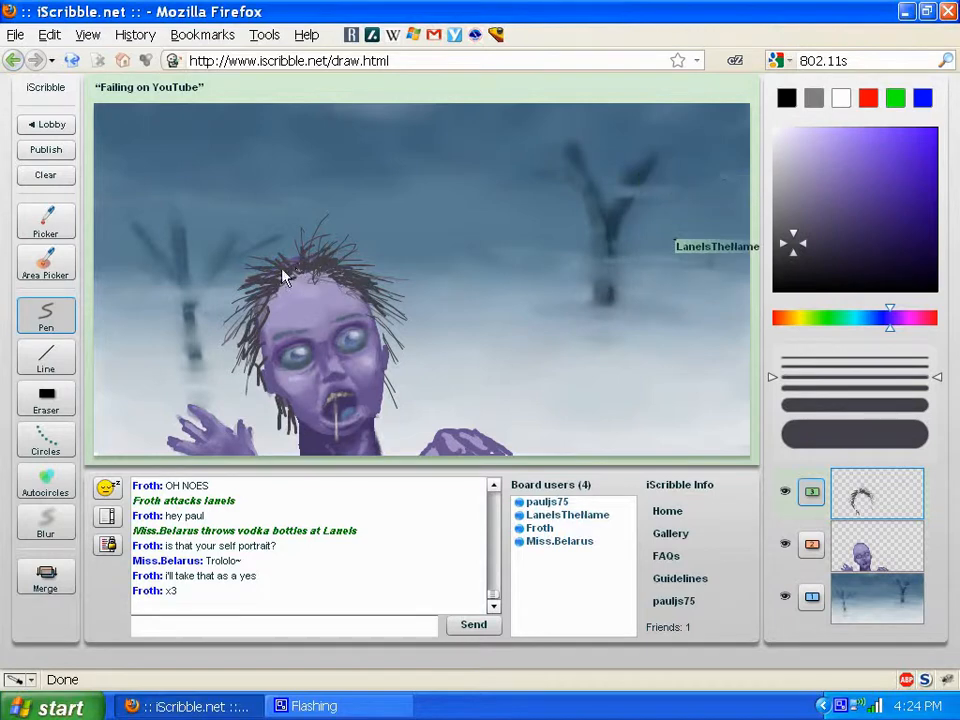
pyautogui.click(808, 367)
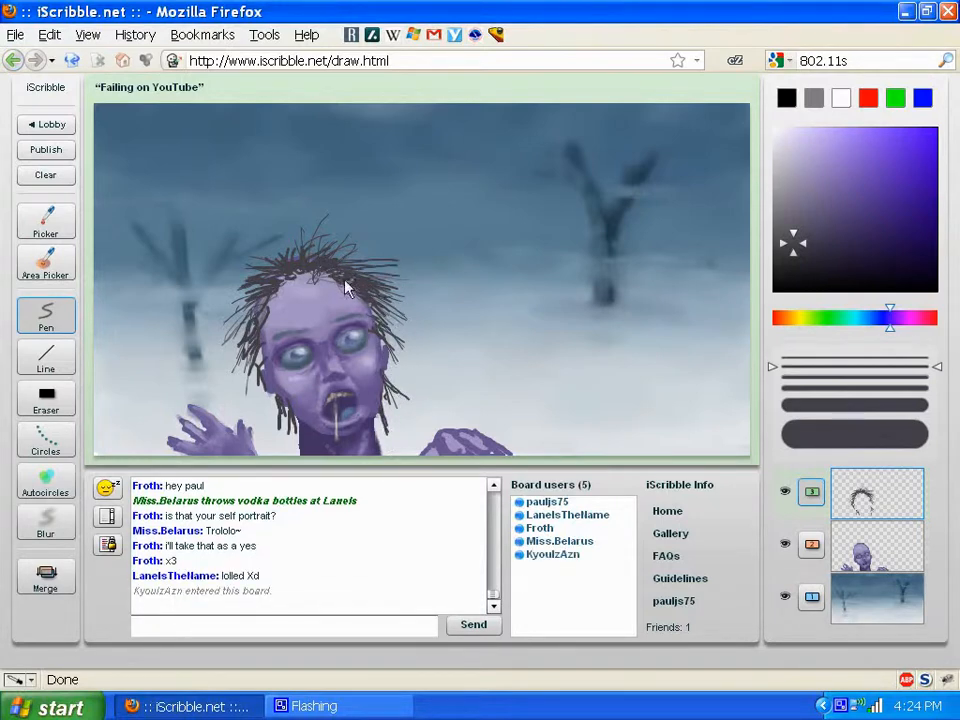
pyautogui.moveTo(247, 331); pyautogui.dragTo(218, 375)
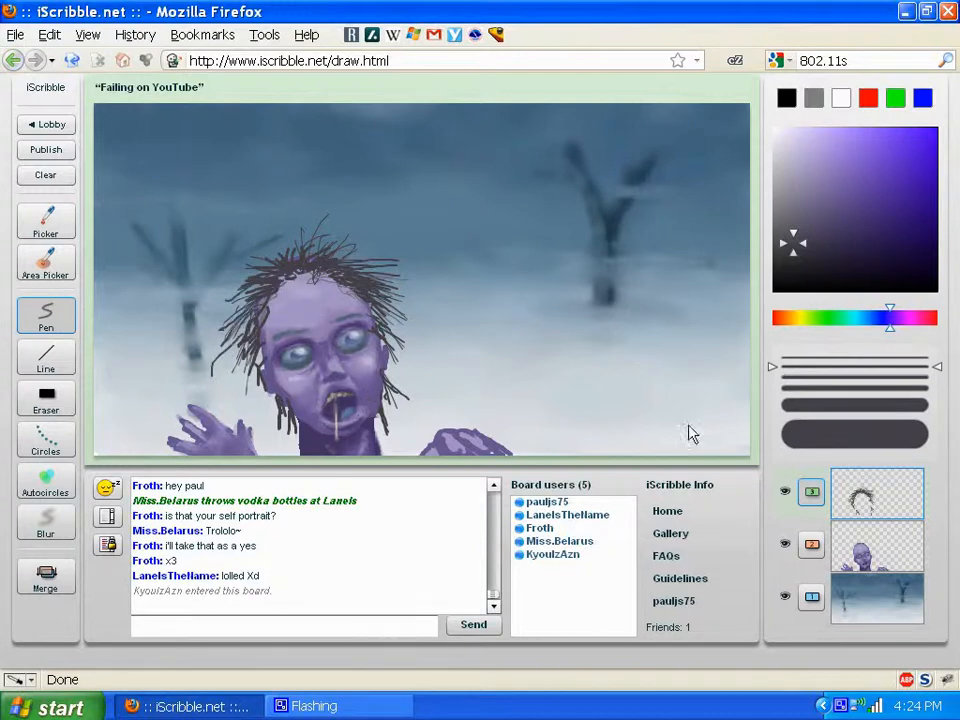
# Soften the hair with the Blur tool at two larger brush sizes and trim its outer ends with the Eraser.
pyautogui.click(793, 390)
pyautogui.click(70, 518)
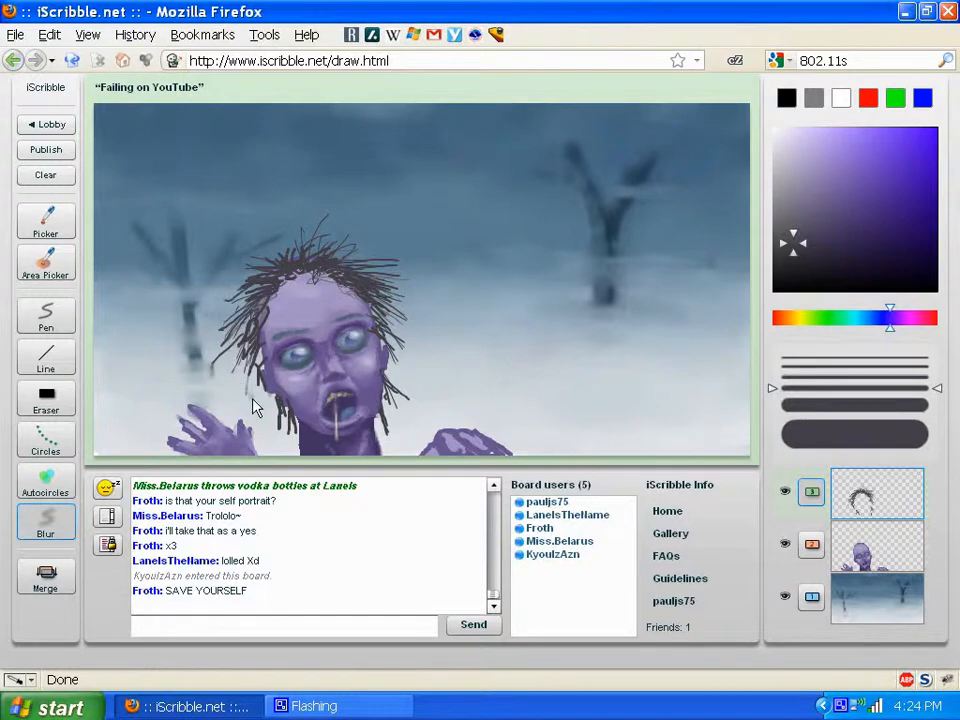
pyautogui.click(855, 405)
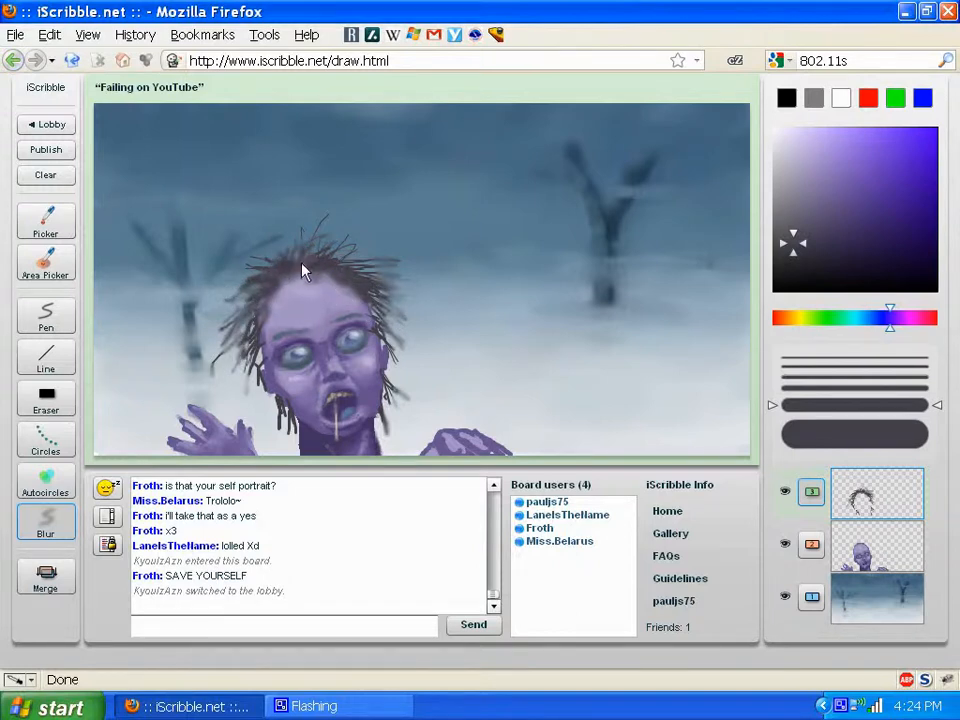
pyautogui.moveTo(380, 281); pyautogui.dragTo(392, 338)
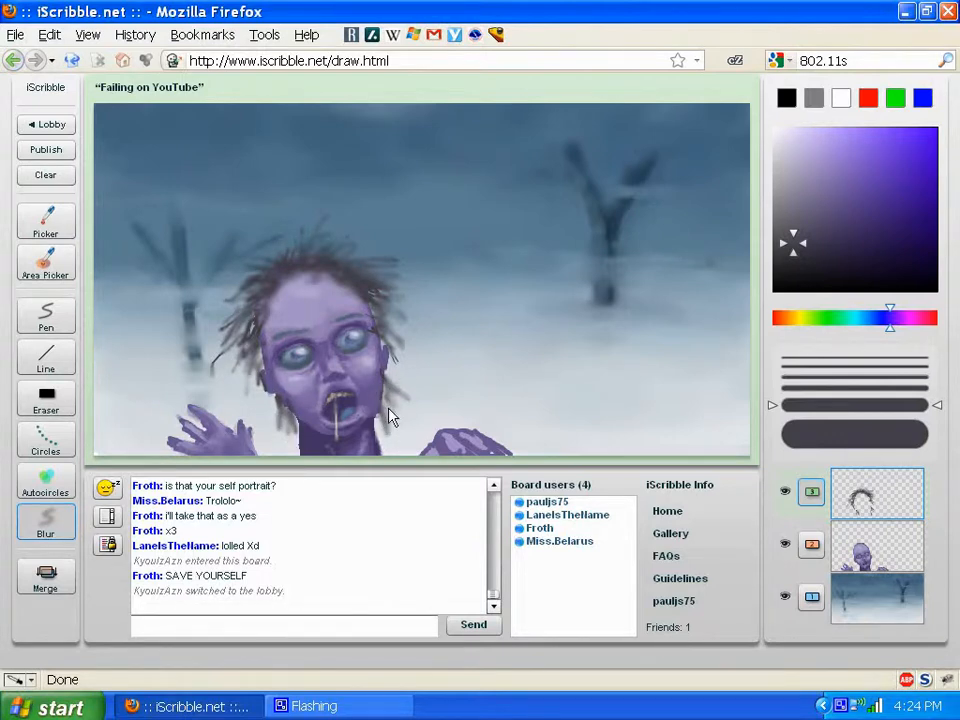
pyautogui.press('e')
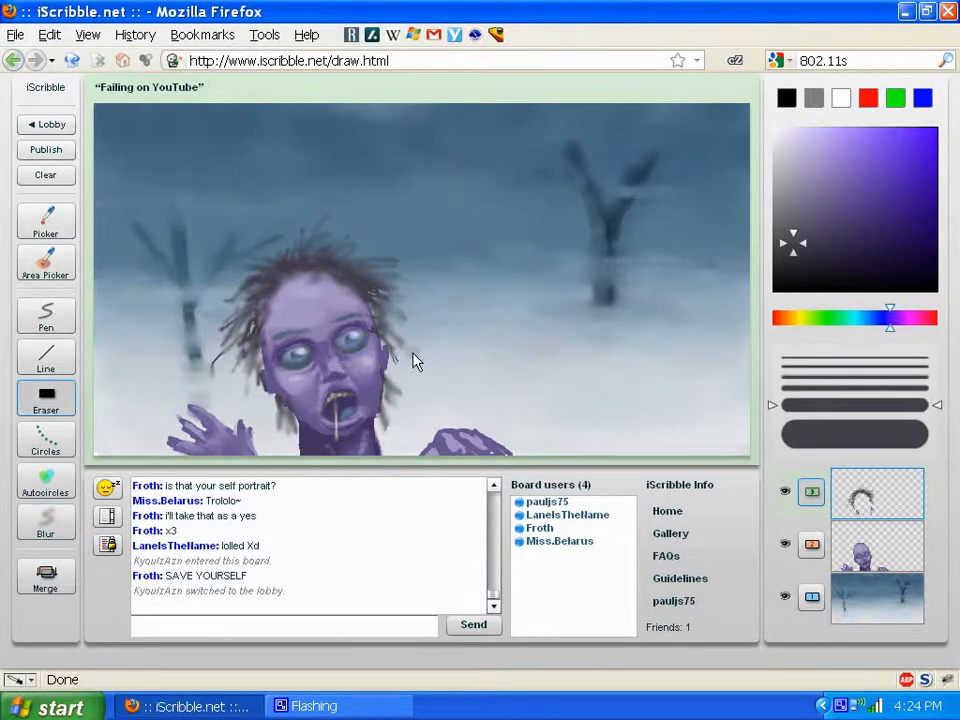
pyautogui.press('b')
# Sample the dark hair colour, lighten it to mid grey and draw thin Pen highlight strands through the hair.
pyautogui.press('i')
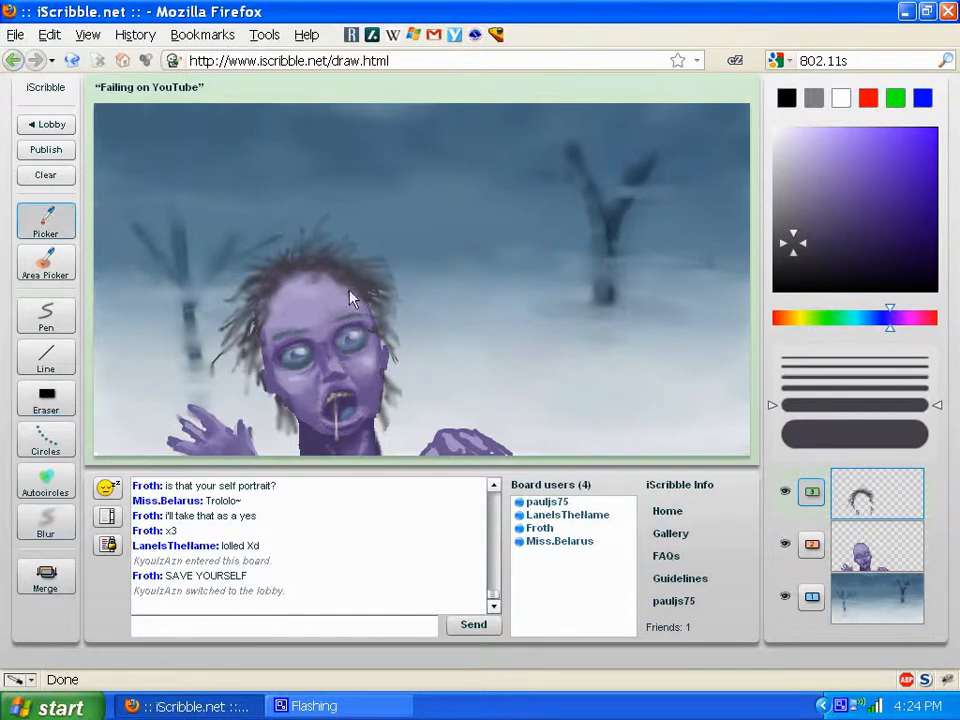
pyautogui.click(362, 281)
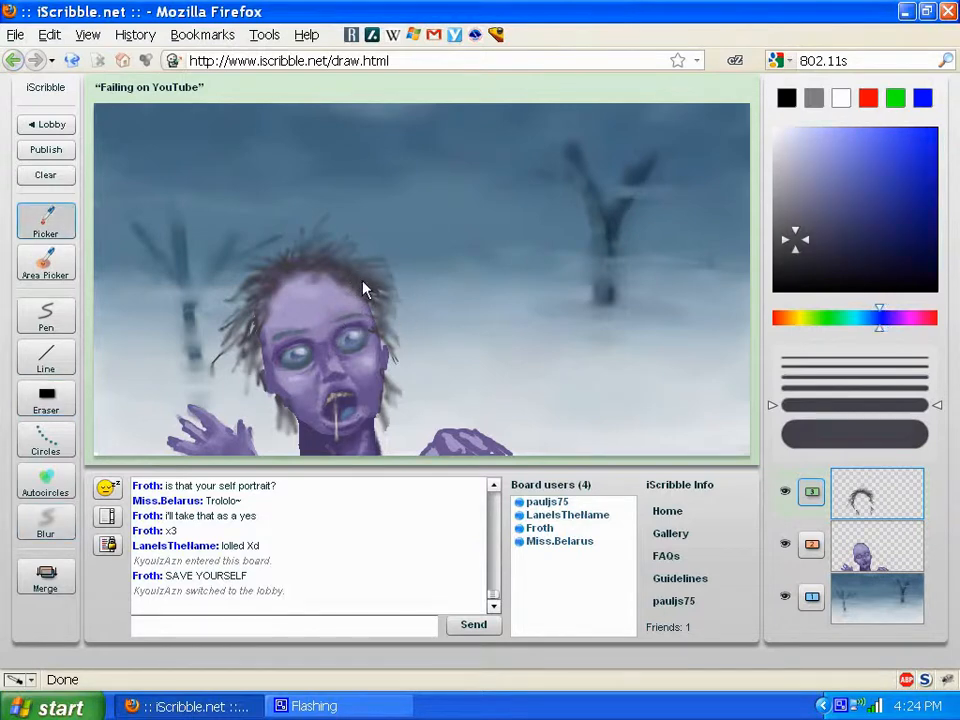
pyautogui.click(780, 198)
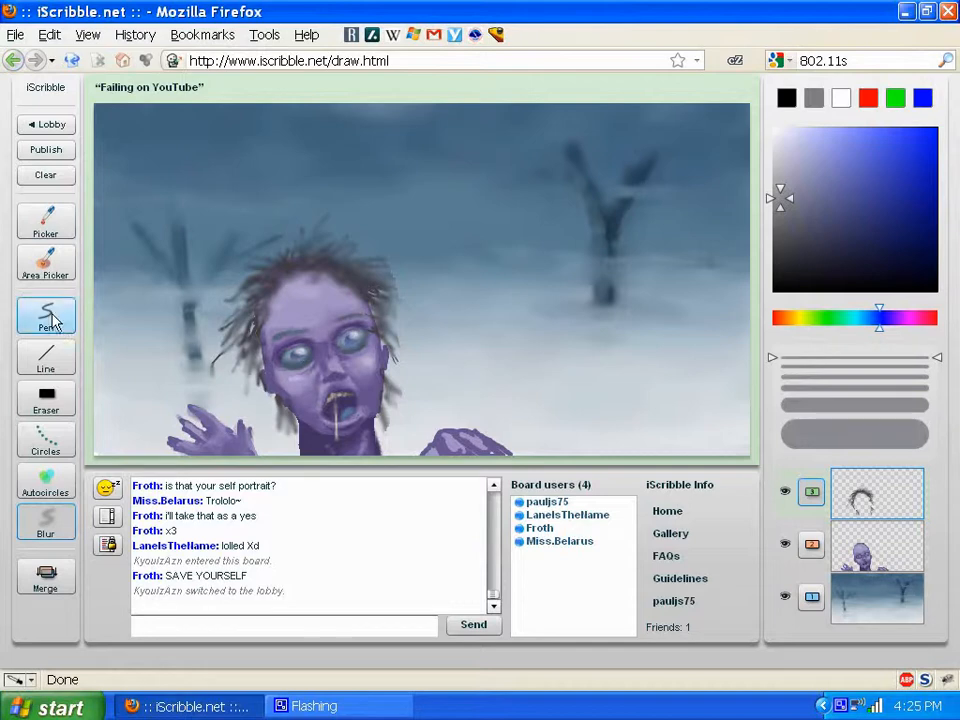
pyautogui.press('p')
pyautogui.moveTo(372, 290); pyautogui.dragTo(391, 320)
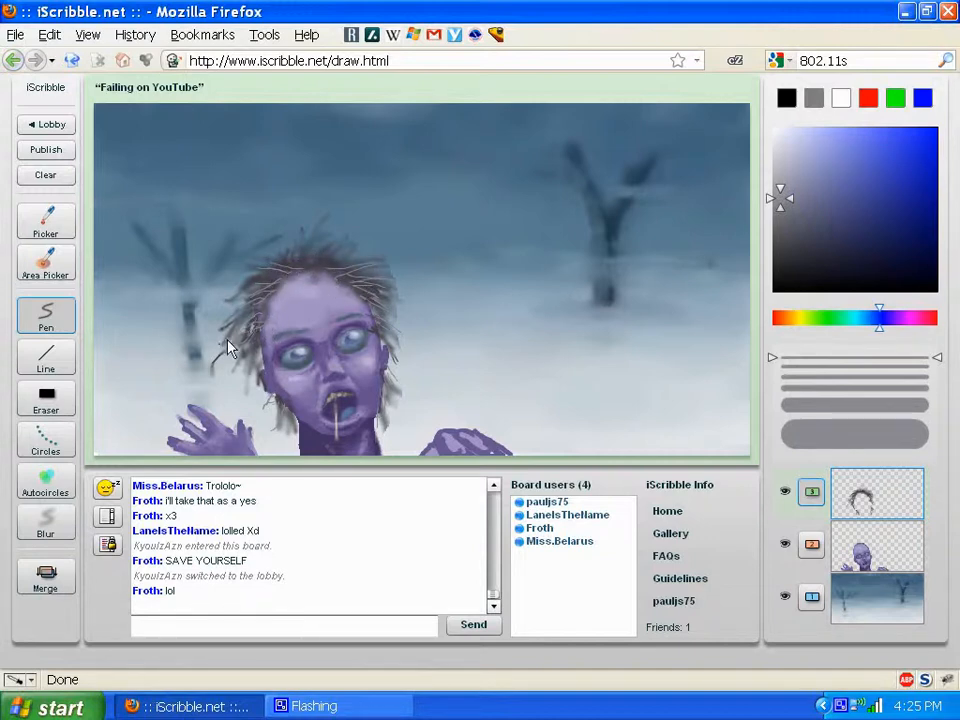
# Draw thin dark grey Pen strands through the sides of the hair, touching up with the Eraser.
pyautogui.moveTo(785, 150); pyautogui.dragTo(790, 231)
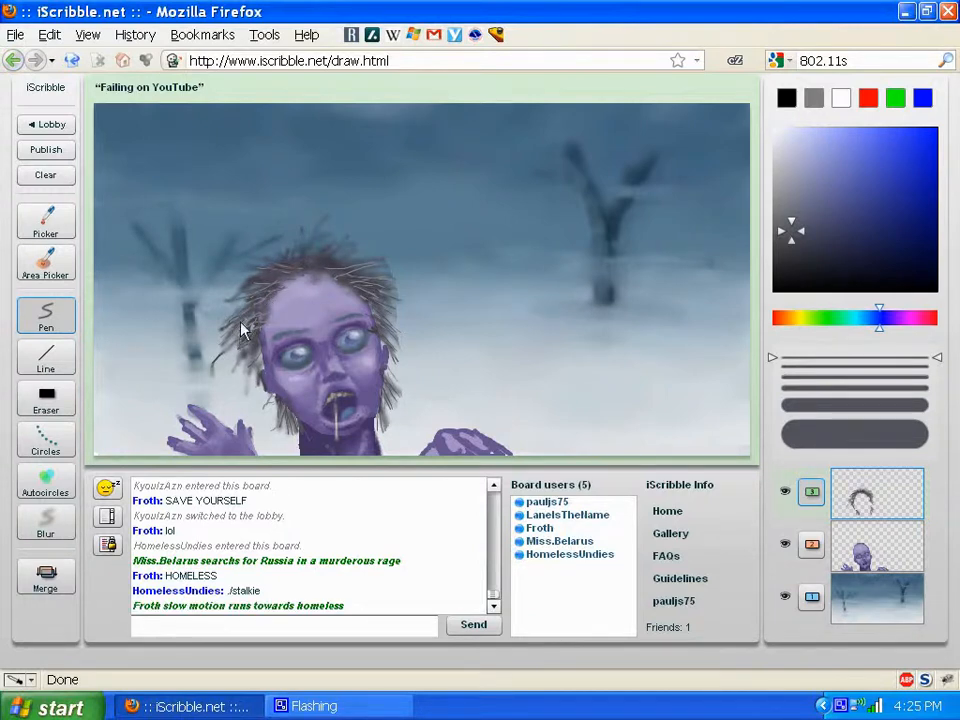
pyautogui.moveTo(382, 331); pyautogui.dragTo(402, 350)
pyautogui.press('e')
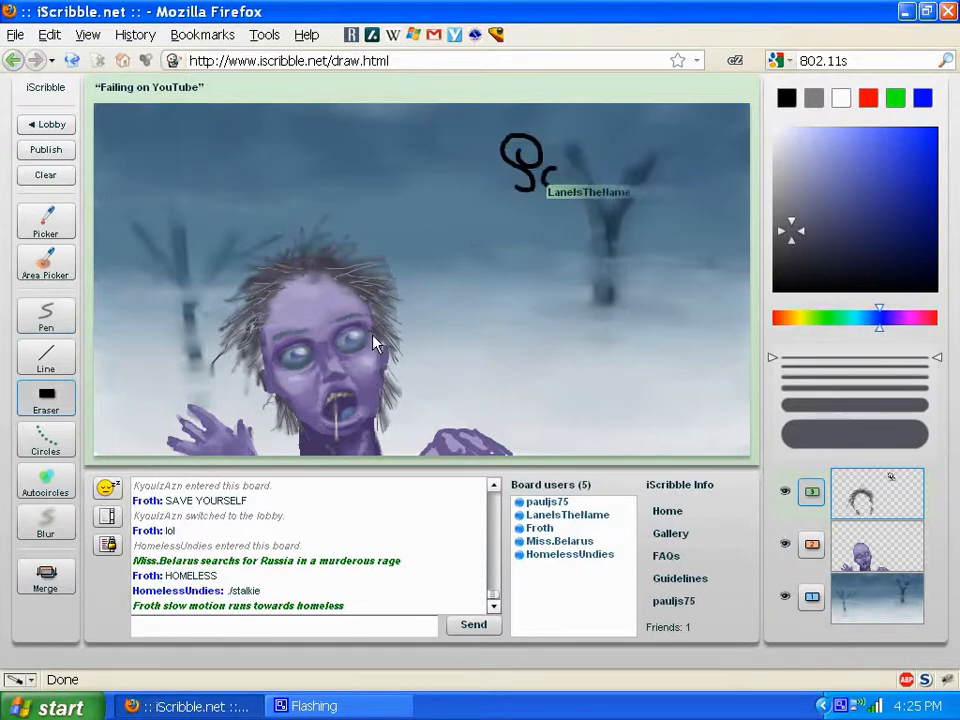
pyautogui.press('p')
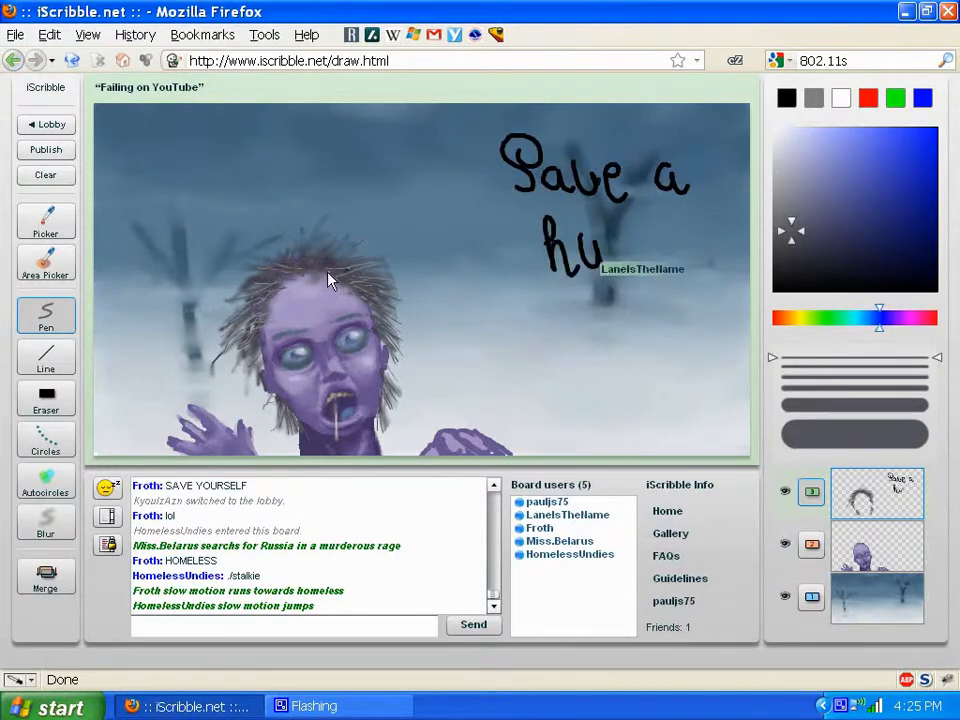
# Add thin near-black Pen strands to the hair and erase the stray wisp at its outer left edge.
pyautogui.click(803, 258)
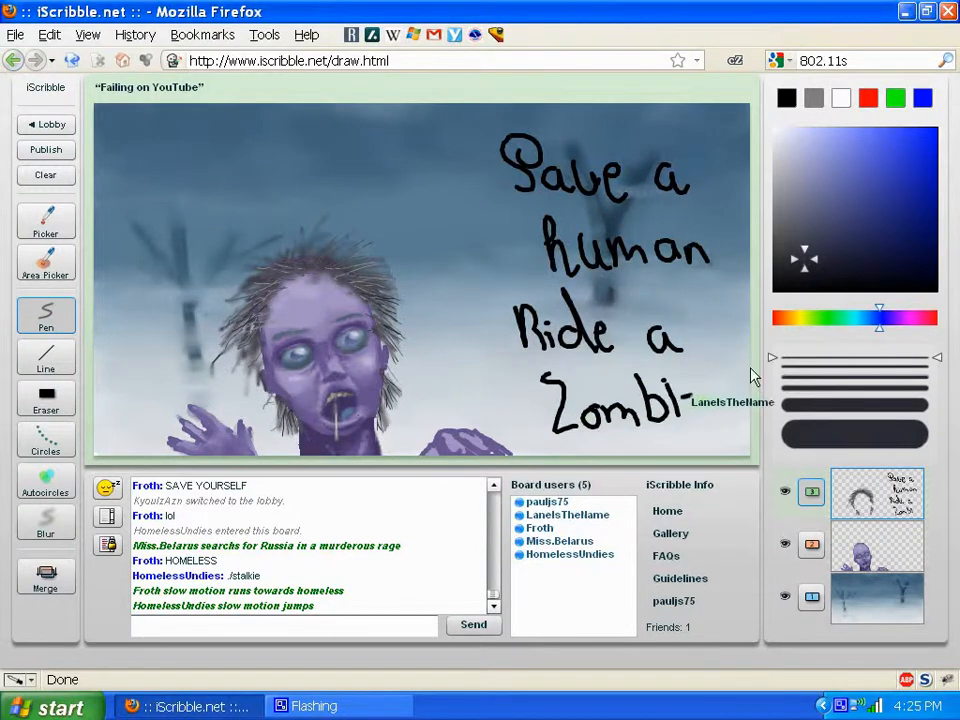
pyautogui.moveTo(790, 377); pyautogui.dragTo(797, 387)
pyautogui.press('e')
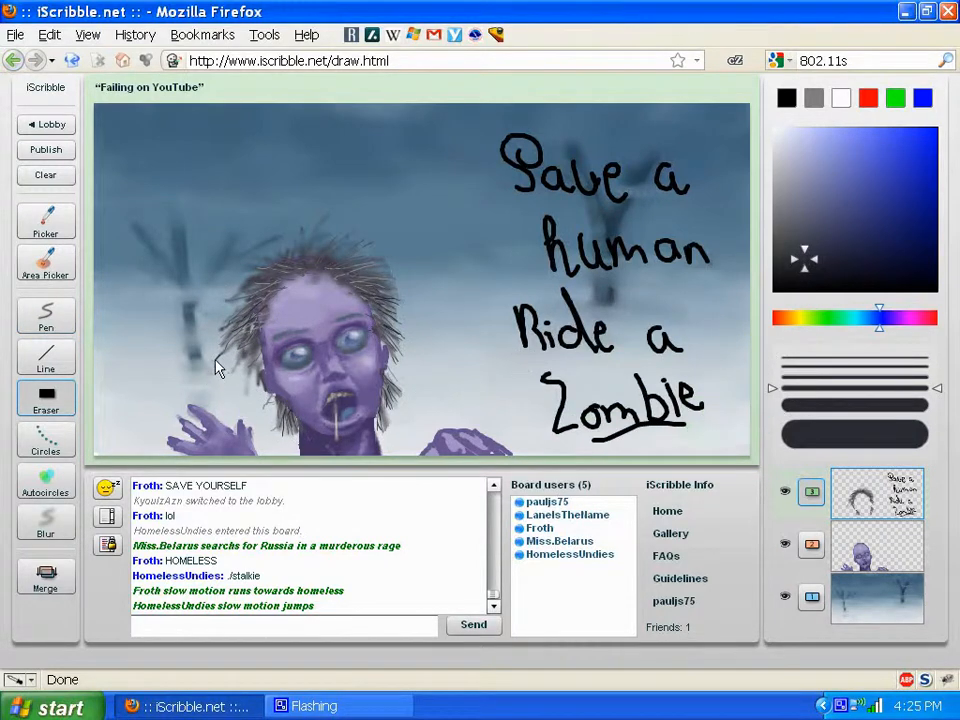
pyautogui.press('p')
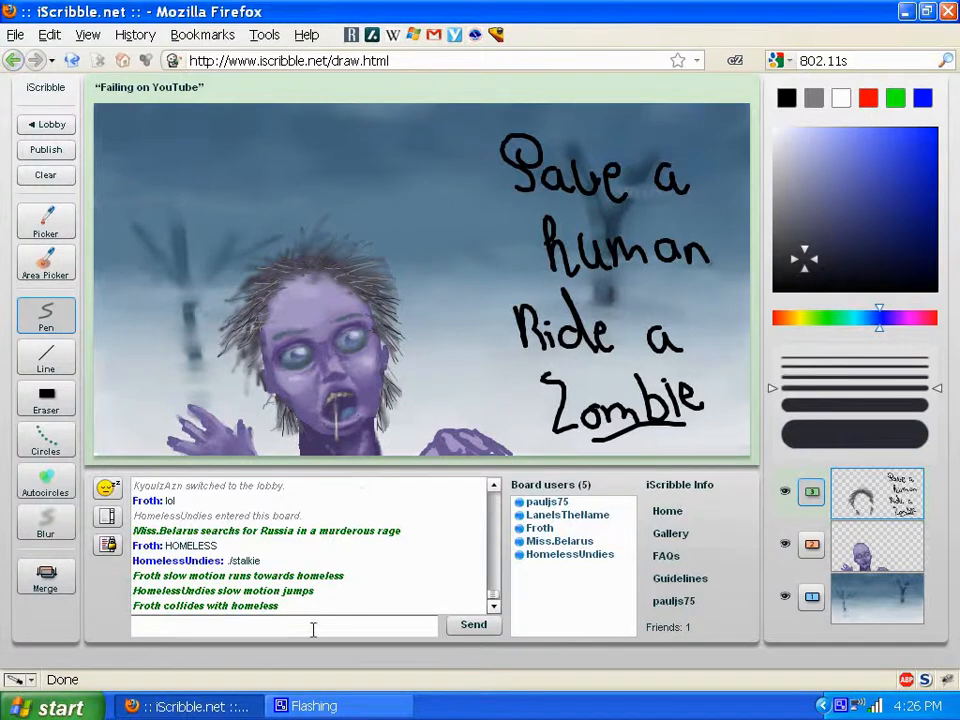
# Send the chat message "Ok... now you draw whatever to go with the zombie.".
pyautogui.click(273, 633)
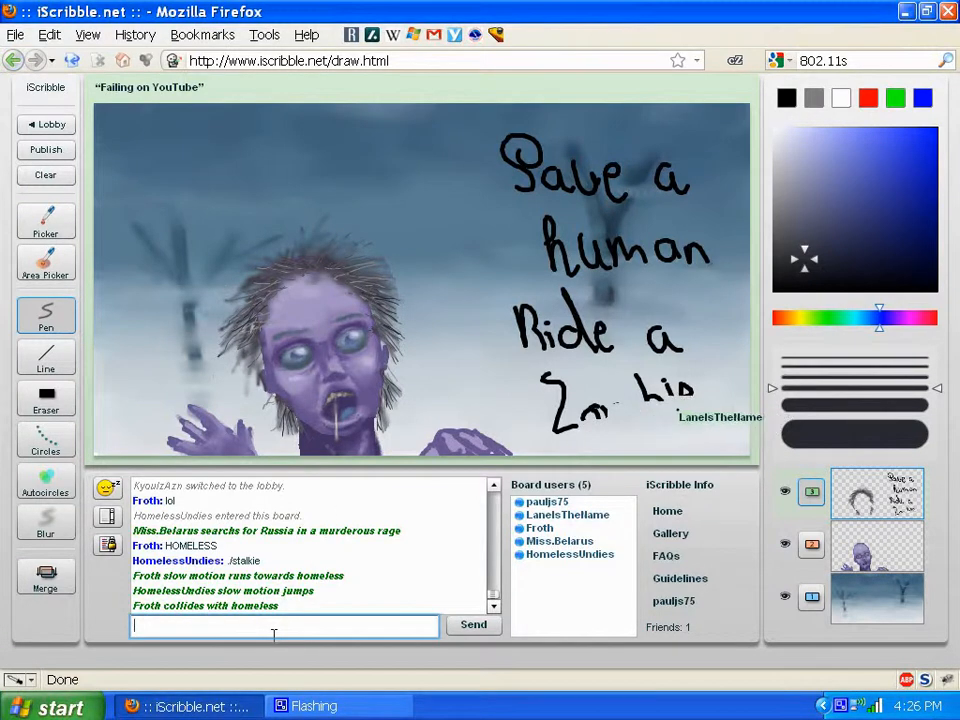
pyautogui.write('Ok')
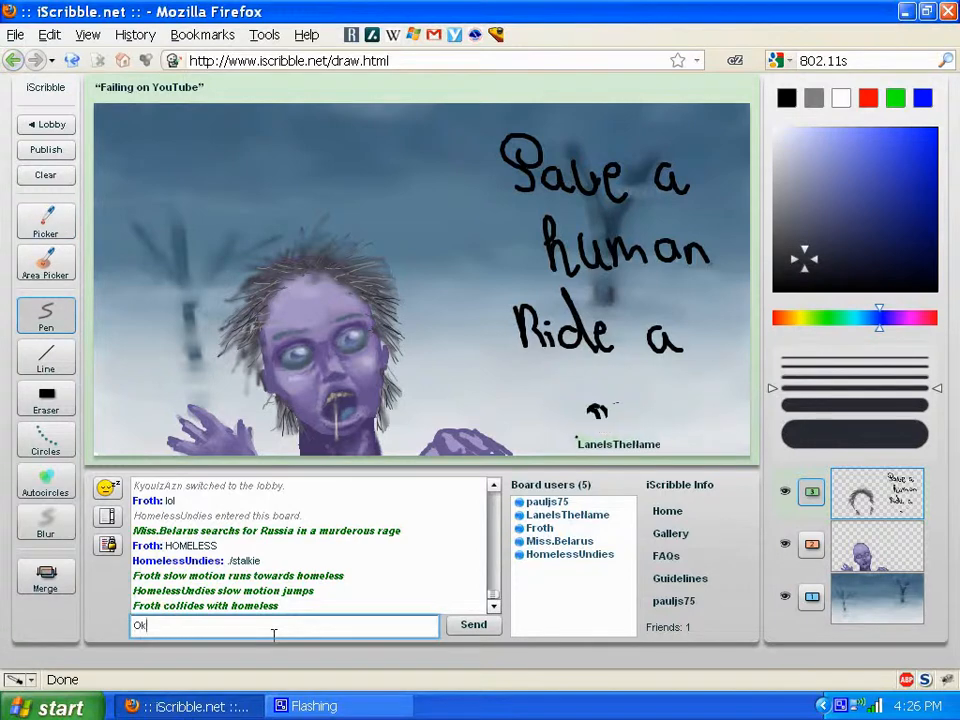
pyautogui.write('...')
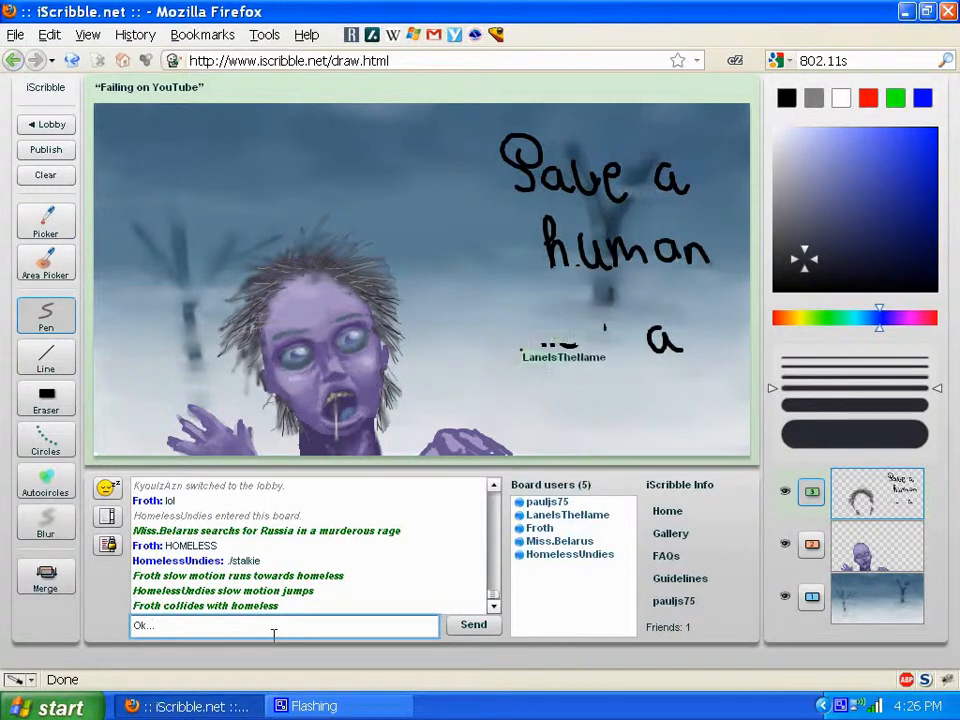
pyautogui.write(' now ')
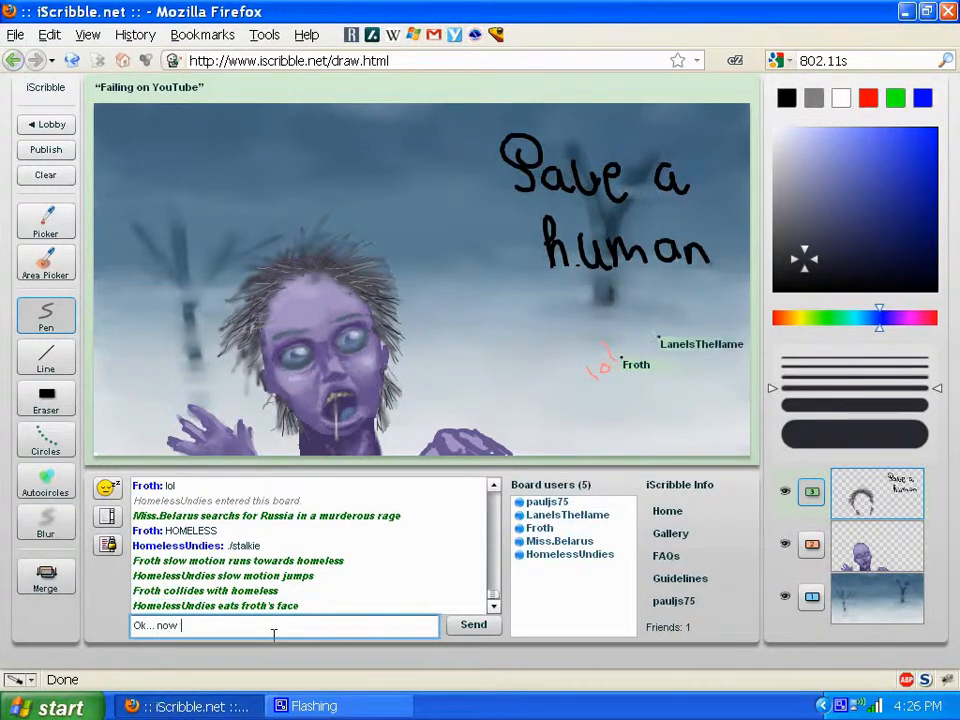
pyautogui.write('you draw w')
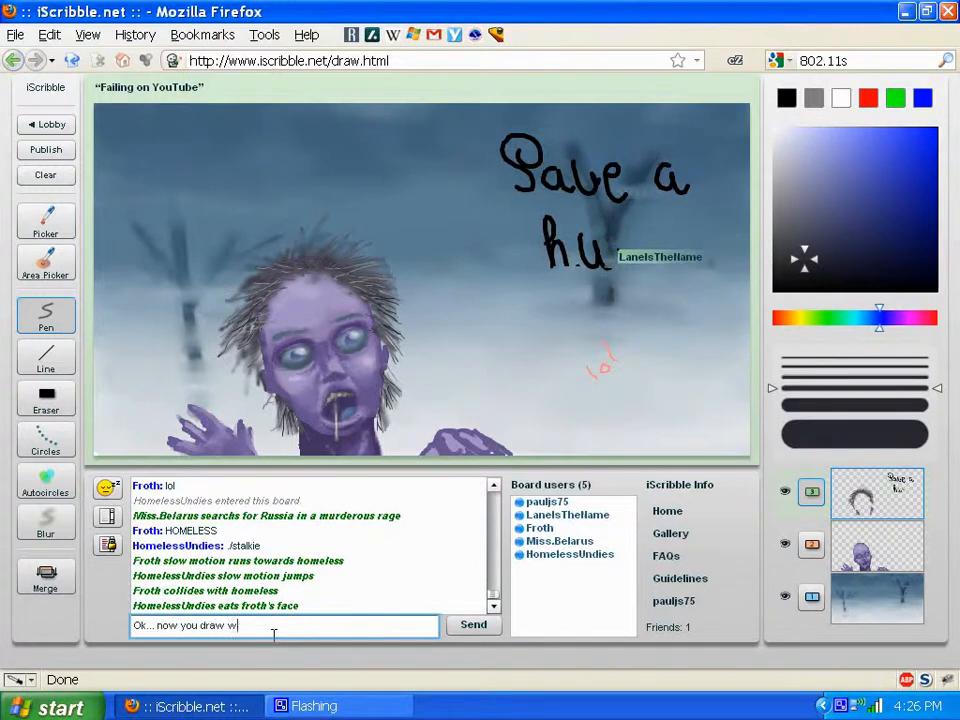
pyautogui.write('hatever to g')
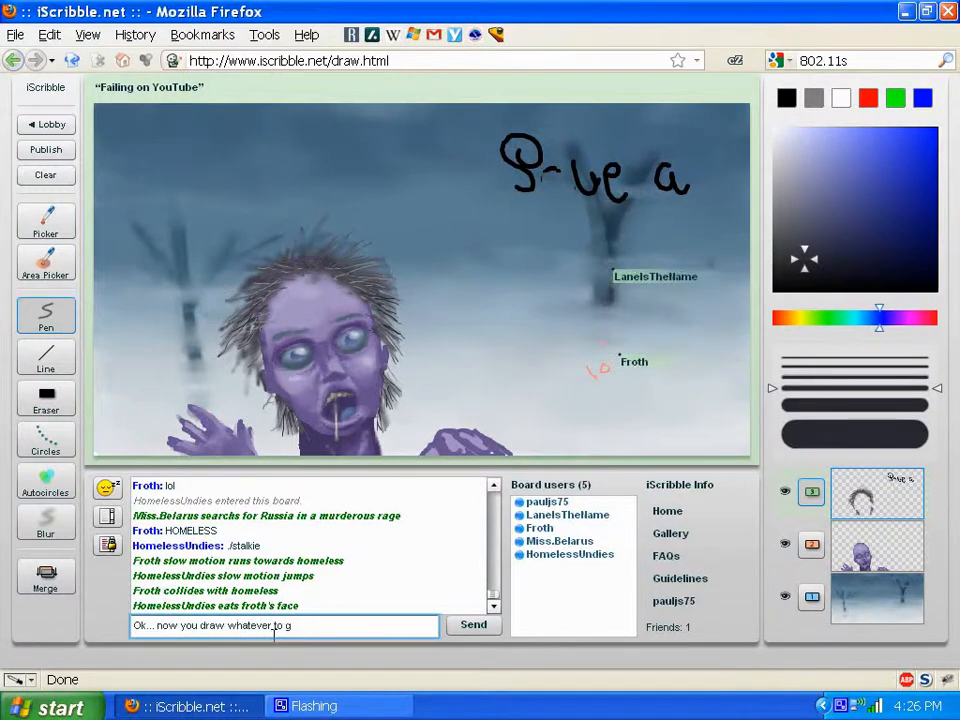
pyautogui.write('o with the zom')
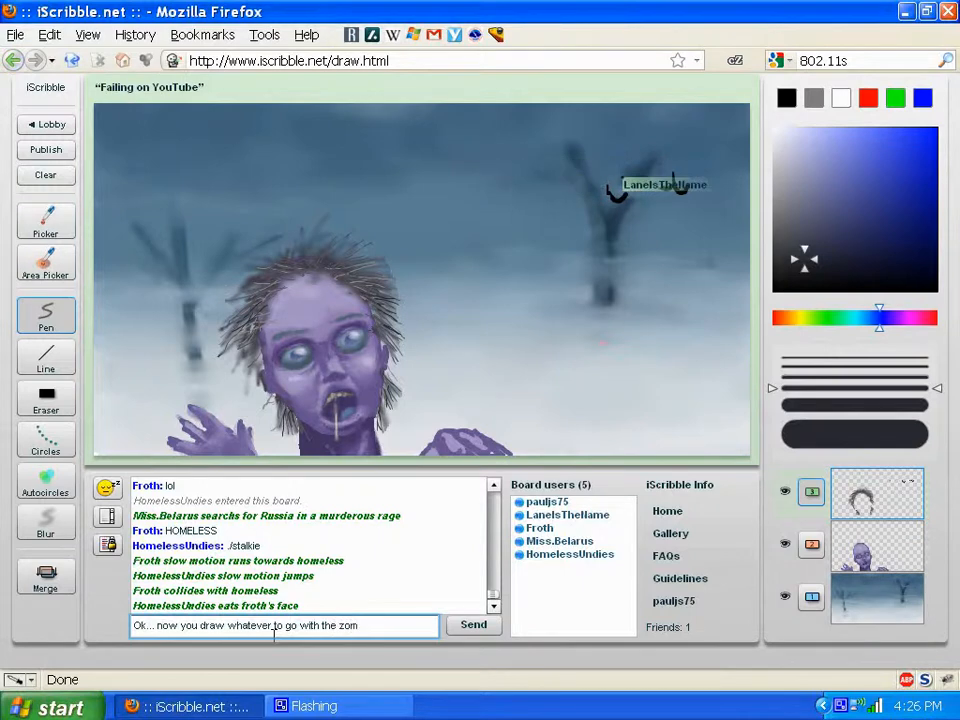
pyautogui.write('bie.')
pyautogui.press('Return')
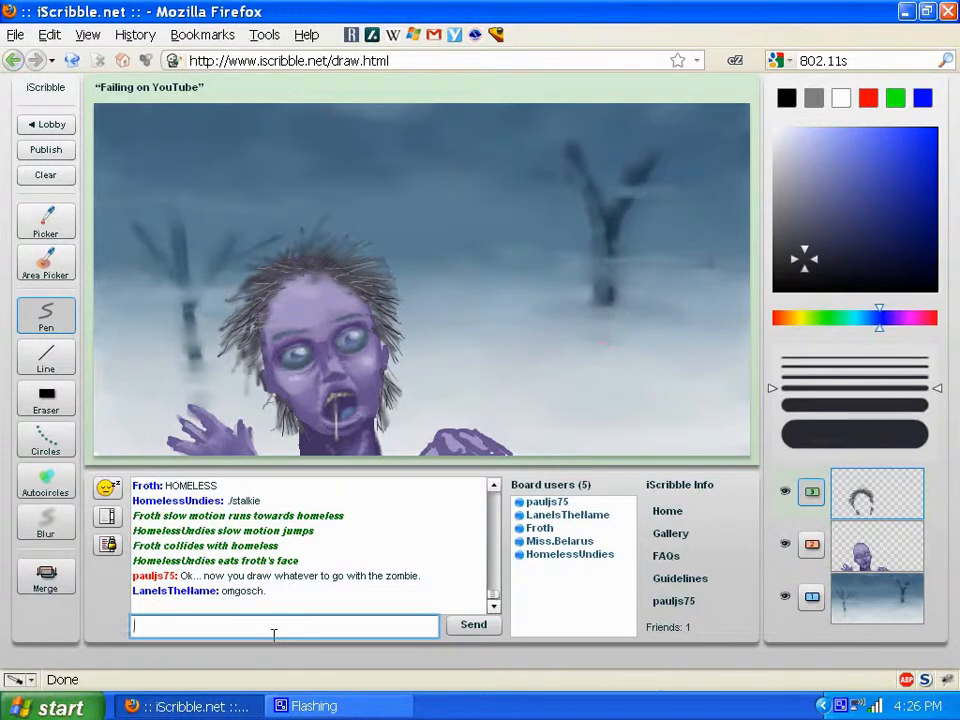
# Send the chat message "Maybe I should flatten the layers first.".
pyautogui.write('Ma')
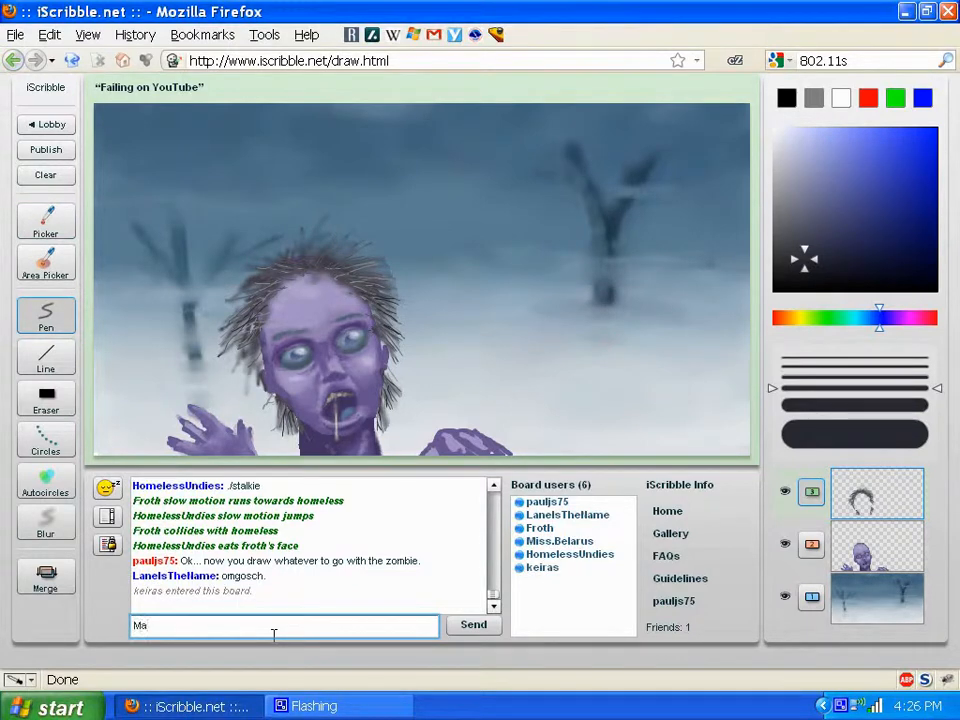
pyautogui.write('ybe I should ')
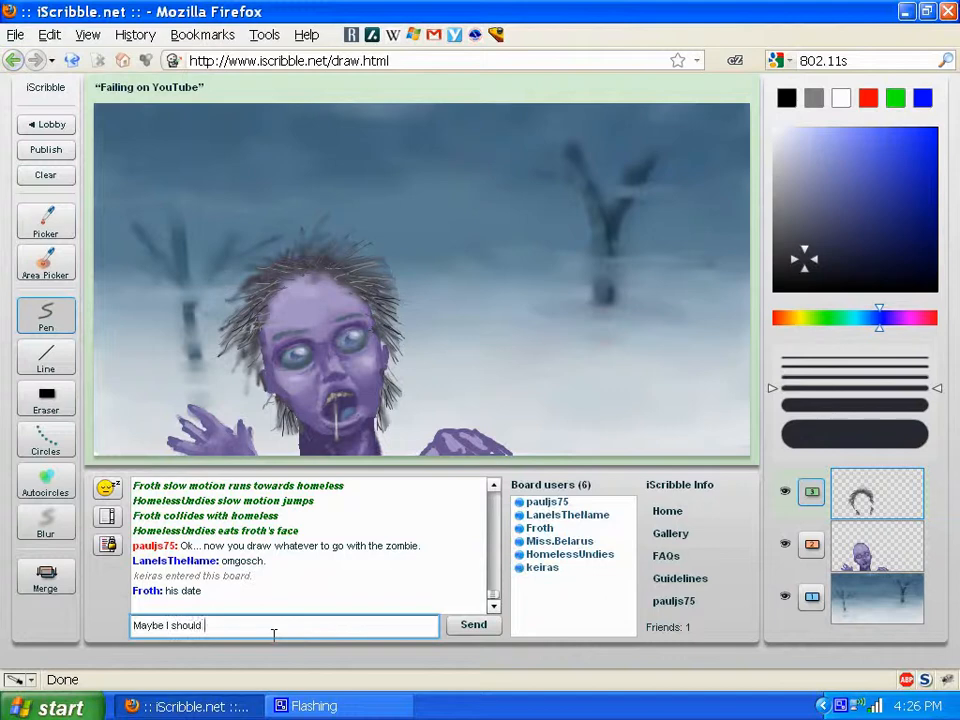
pyautogui.write('flatten the layers first.')
pyautogui.press('Return')
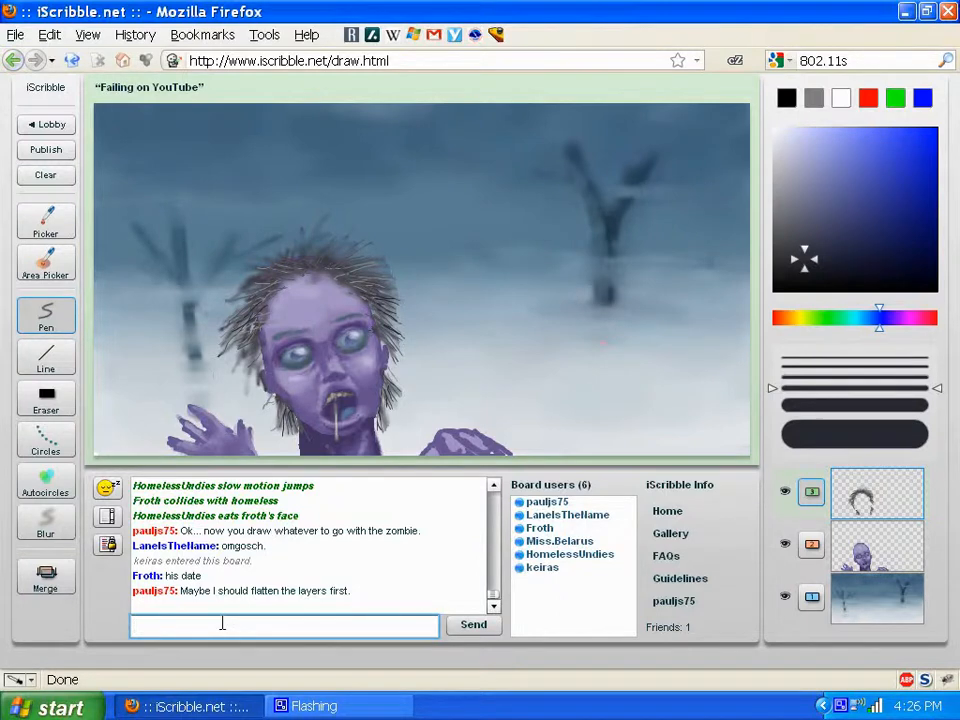
# Merge all three layers down into layer 1 with the 3→2→1 merging scheme.
pyautogui.click(42, 588)
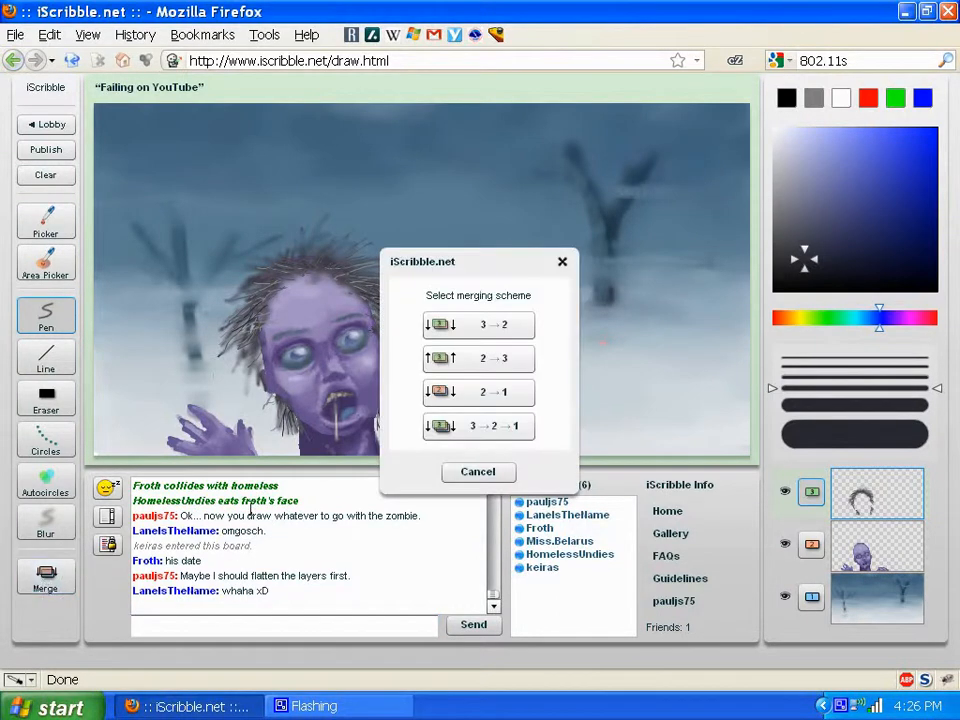
pyautogui.click(510, 427)
pyautogui.click(489, 426)
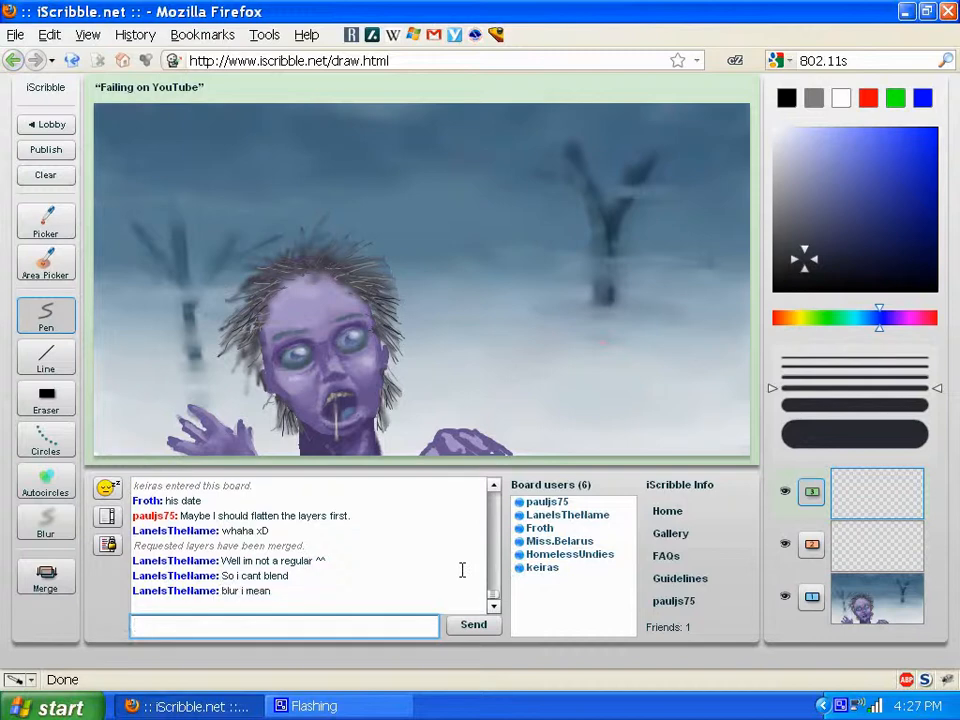
# Send the chat reply "Doesn't matter.".
pyautogui.write("Doesn't")
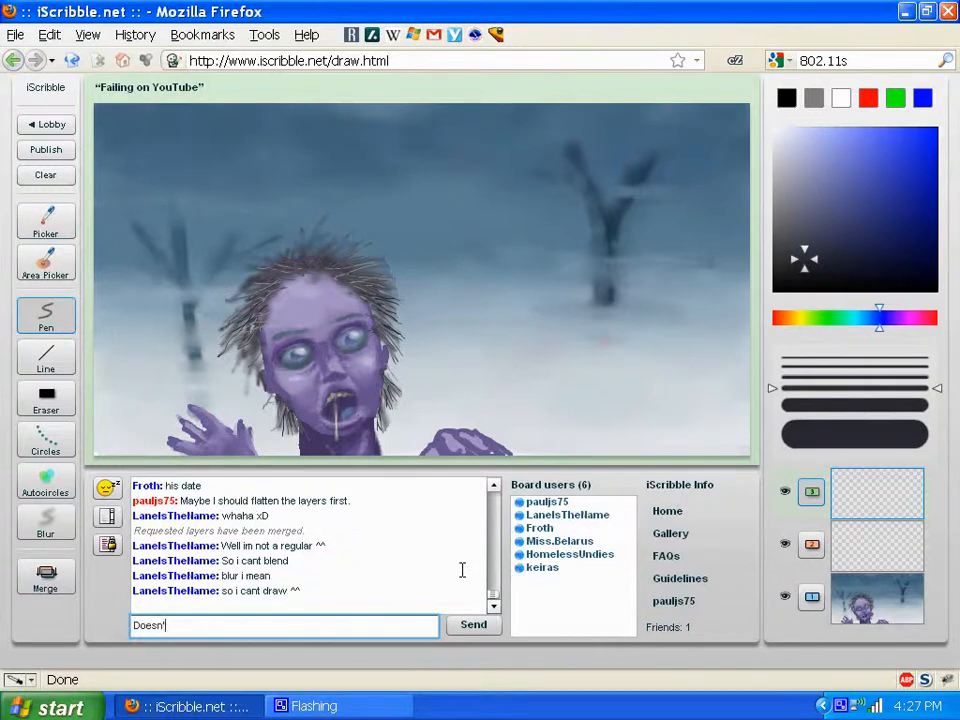
pyautogui.write(' matter.')
pyautogui.press('Return')
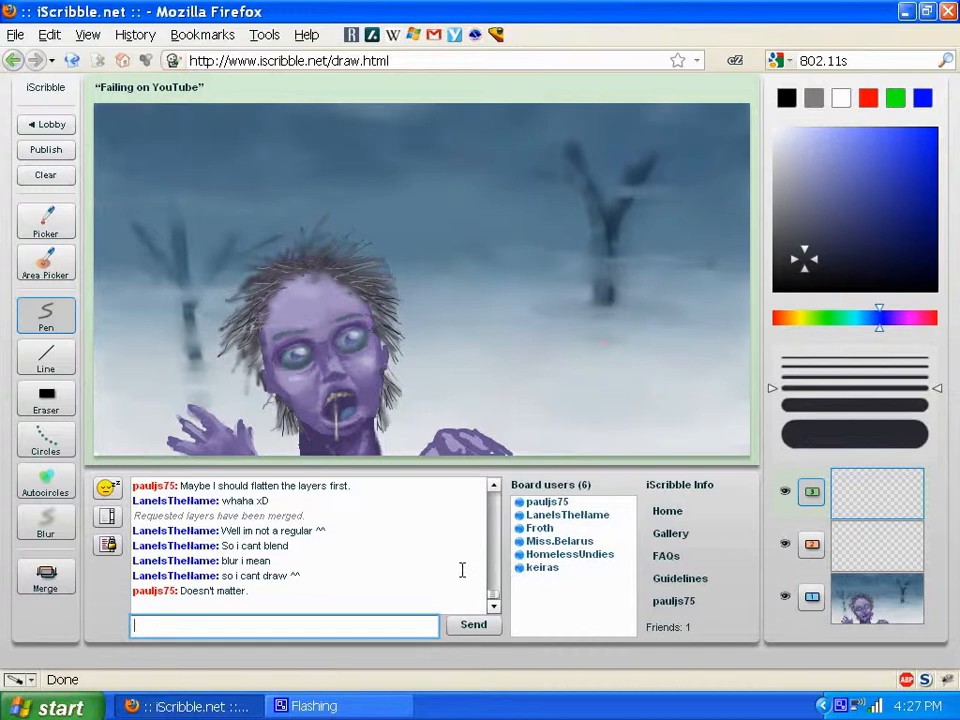
# Send the chat message "Draw random zombie stuff.".
pyautogui.write('Draw random somb')
pyautogui.press('BackSpace')
pyautogui.press('BackSpace')
pyautogui.press('BackSpace')
pyautogui.press('BackSpace')
pyautogui.write('zo')
pyautogui.write('ie stuff.')
pyautogui.press('Return')
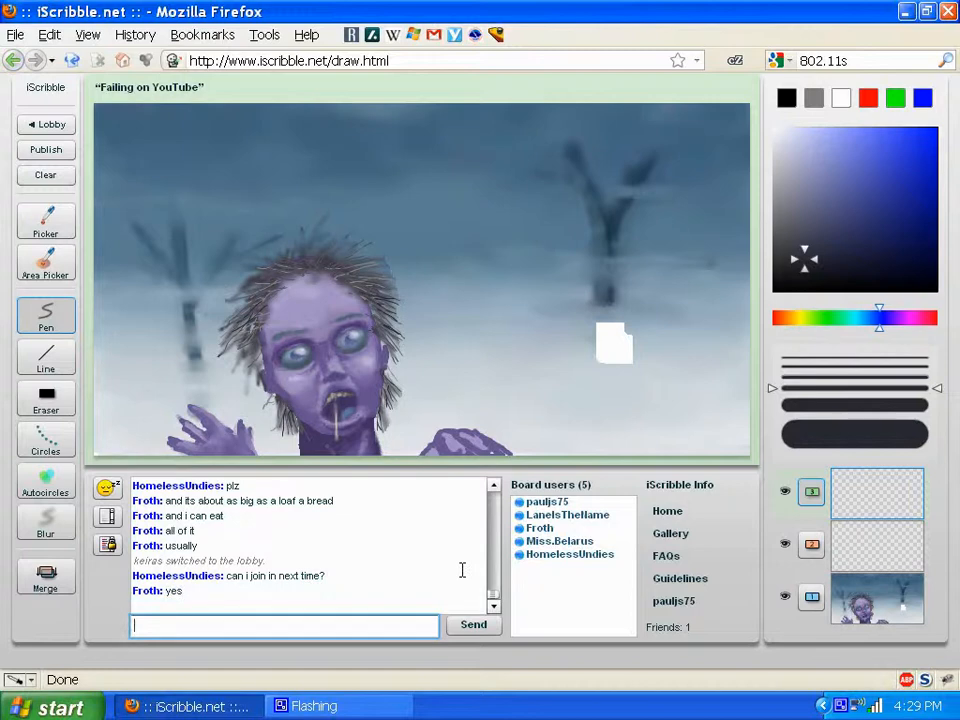
# Send the chat message "If everyone is too afraid to draw by the zombie, I'll clear the board.".
pyautogui.write('If everyone is to')
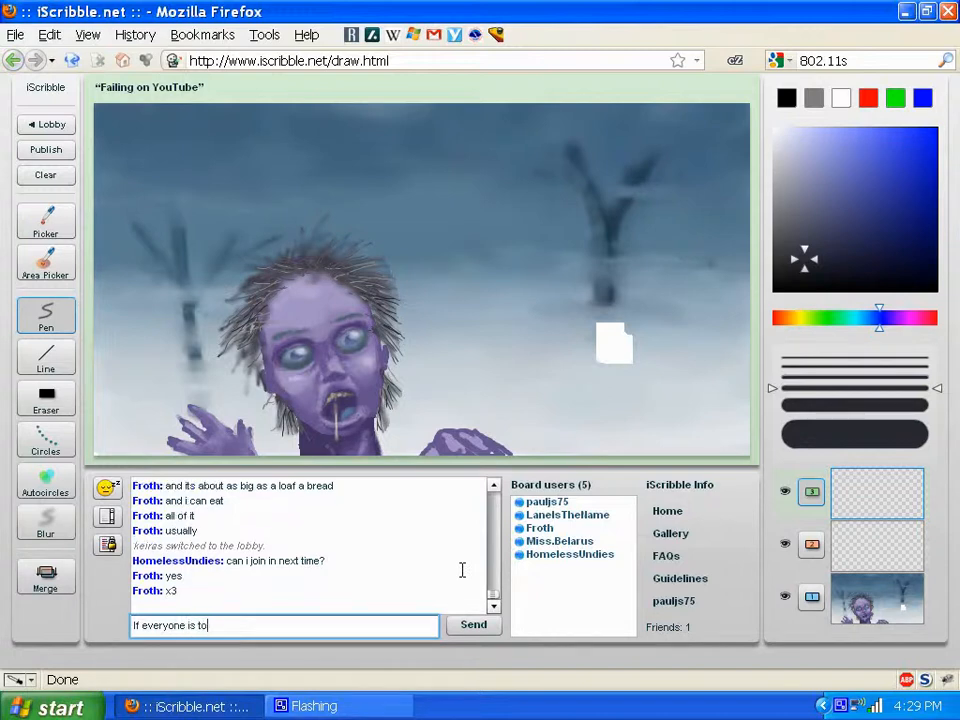
pyautogui.write('o afraid to')
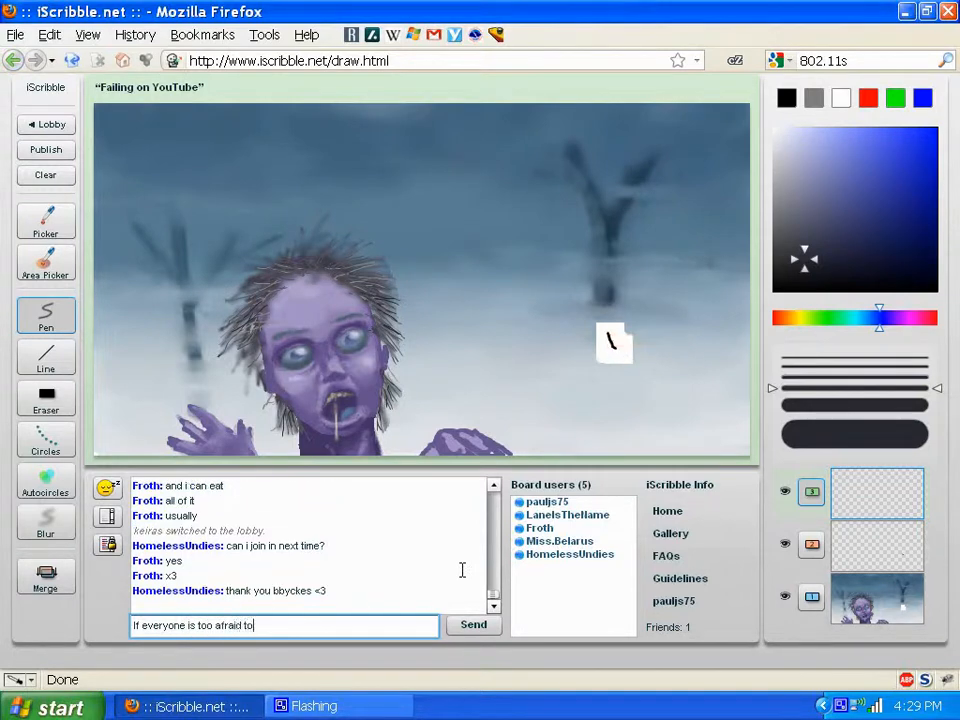
pyautogui.write(' draw w')
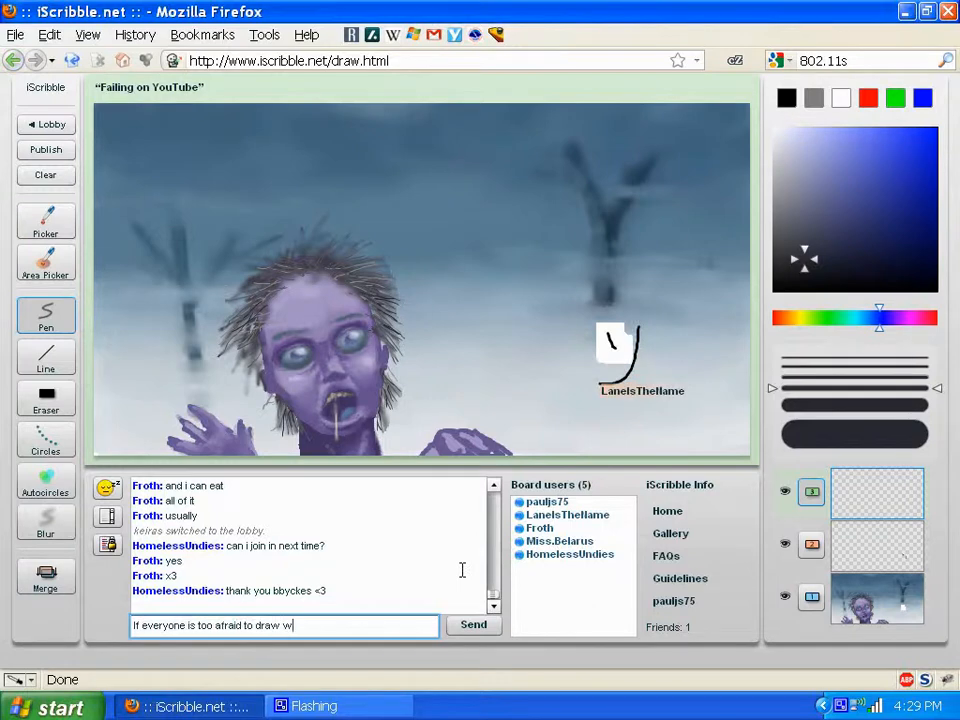
pyautogui.press('BackSpace')
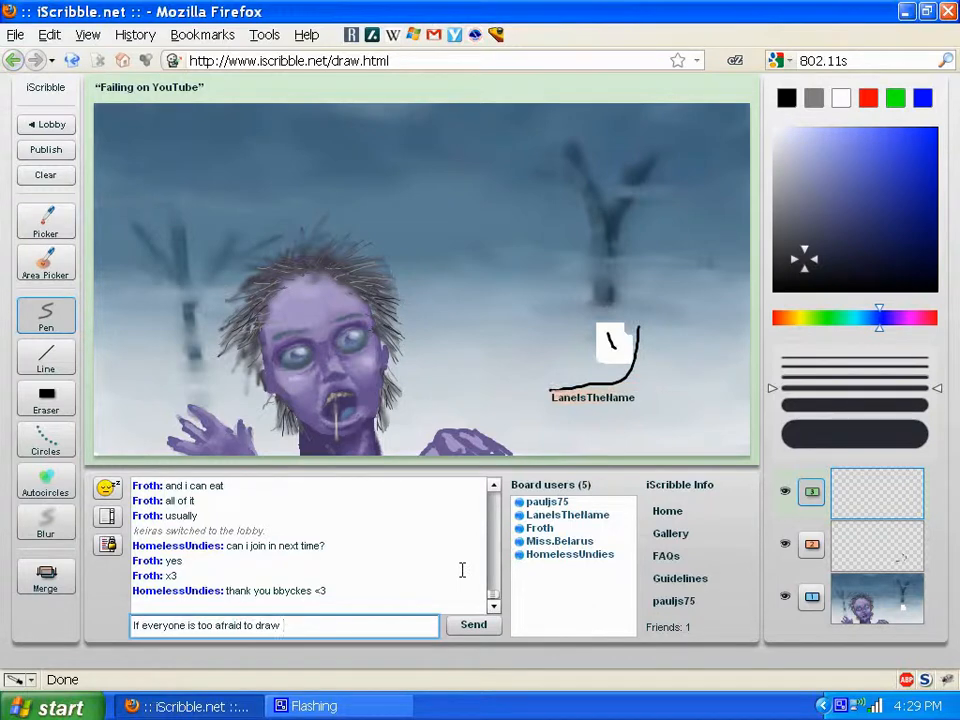
pyautogui.write('by the')
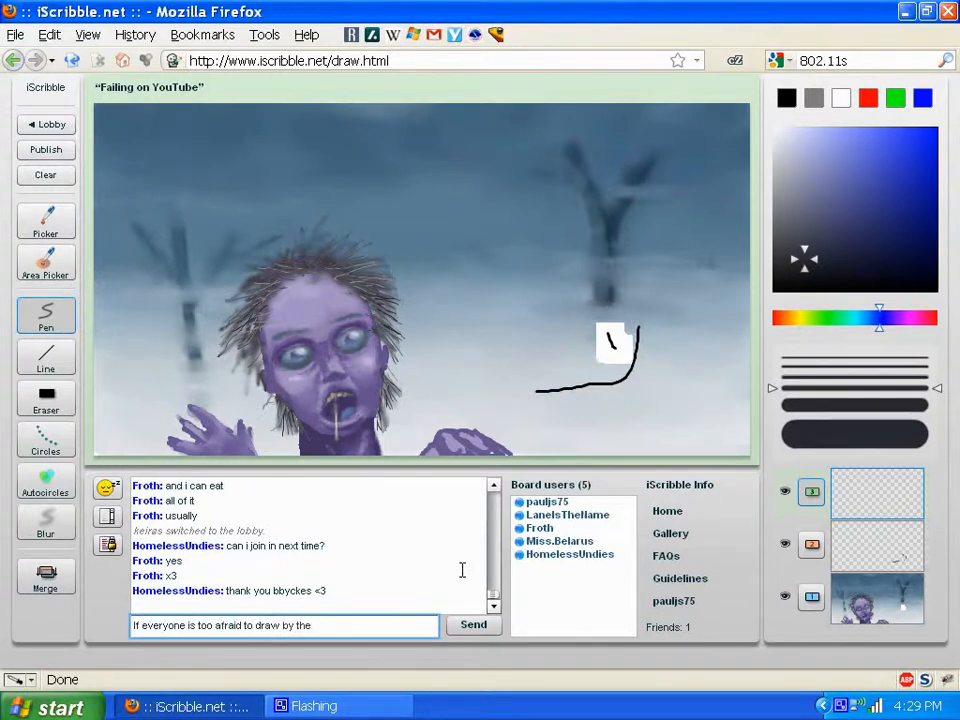
pyautogui.write(' zombie, I')
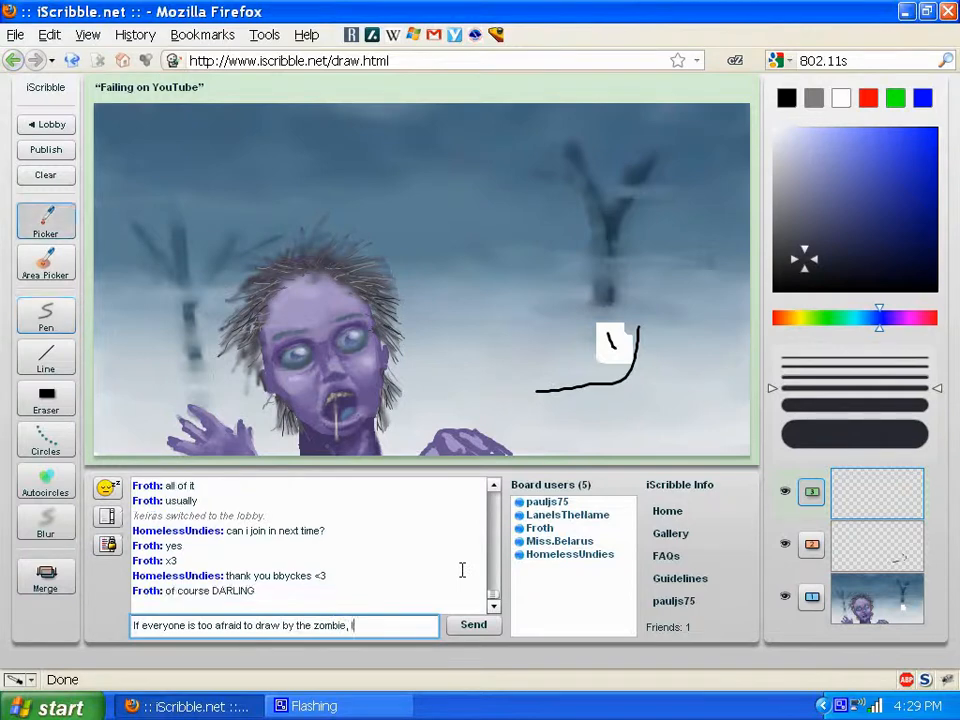
pyautogui.write("'ll clear t")
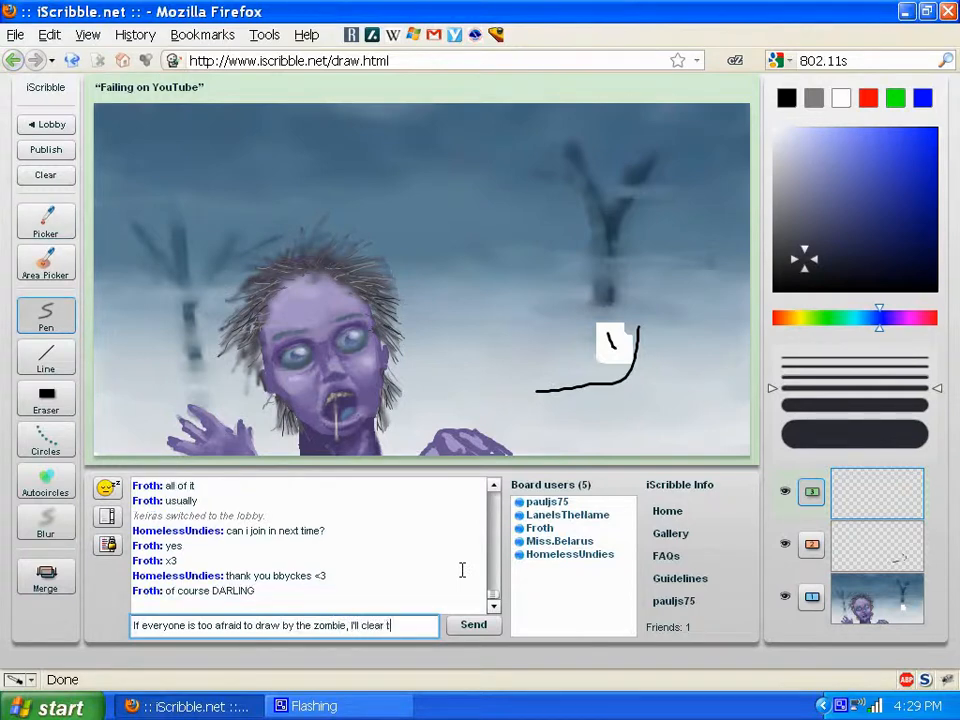
pyautogui.write('he board.')
pyautogui.press('Return')
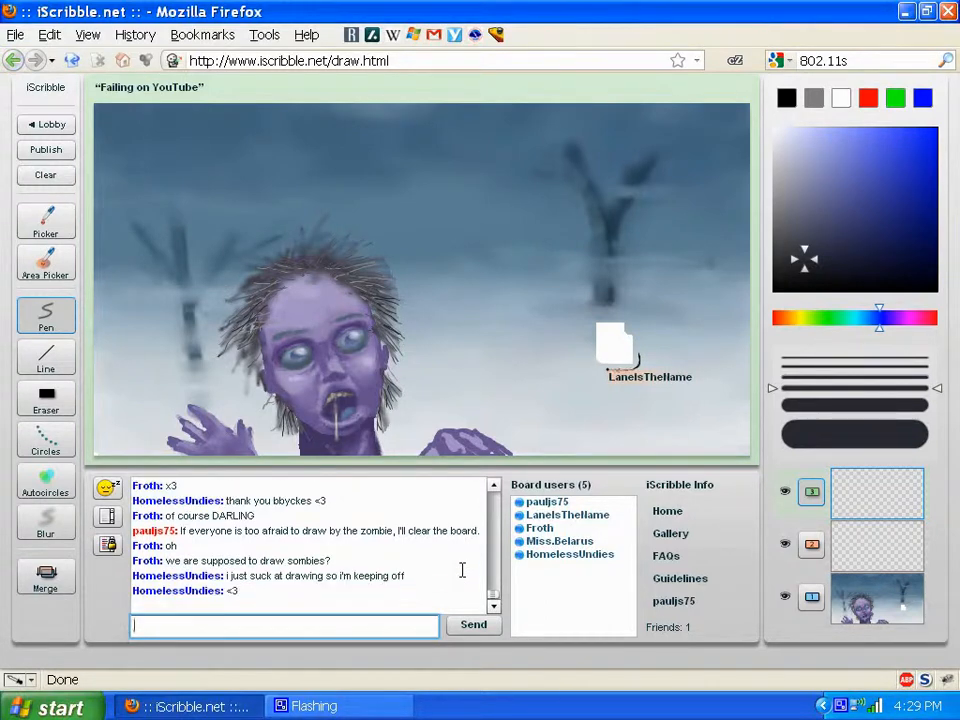
# Send two chat replies about what to draw: "Yeah sure." and "Or their victims or whatever.".
pyautogui.write('Yeah sure.')
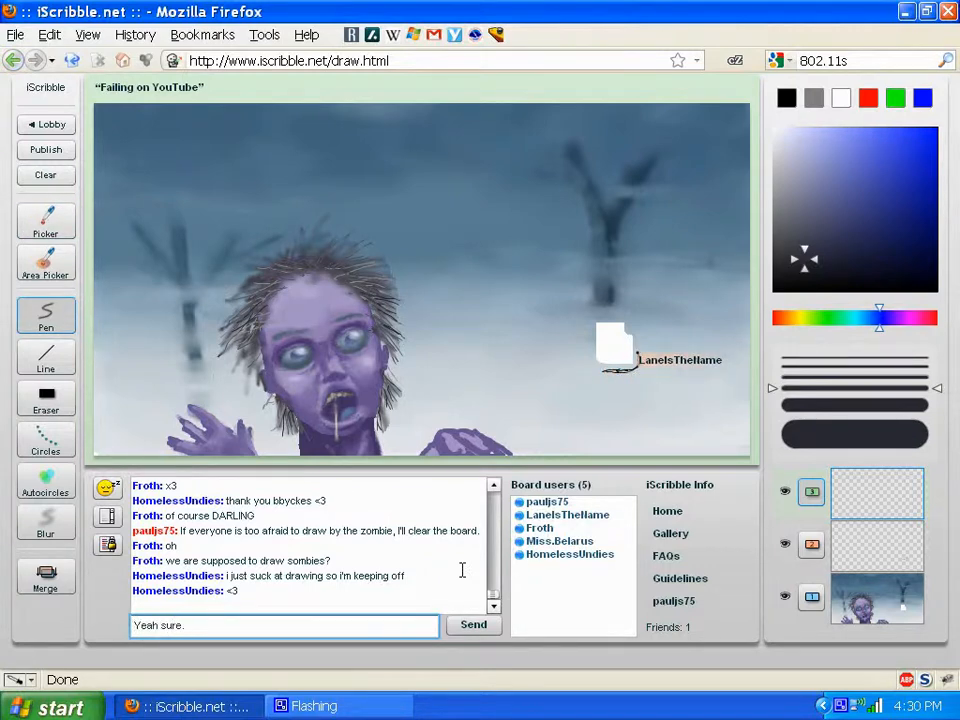
pyautogui.press('Return')
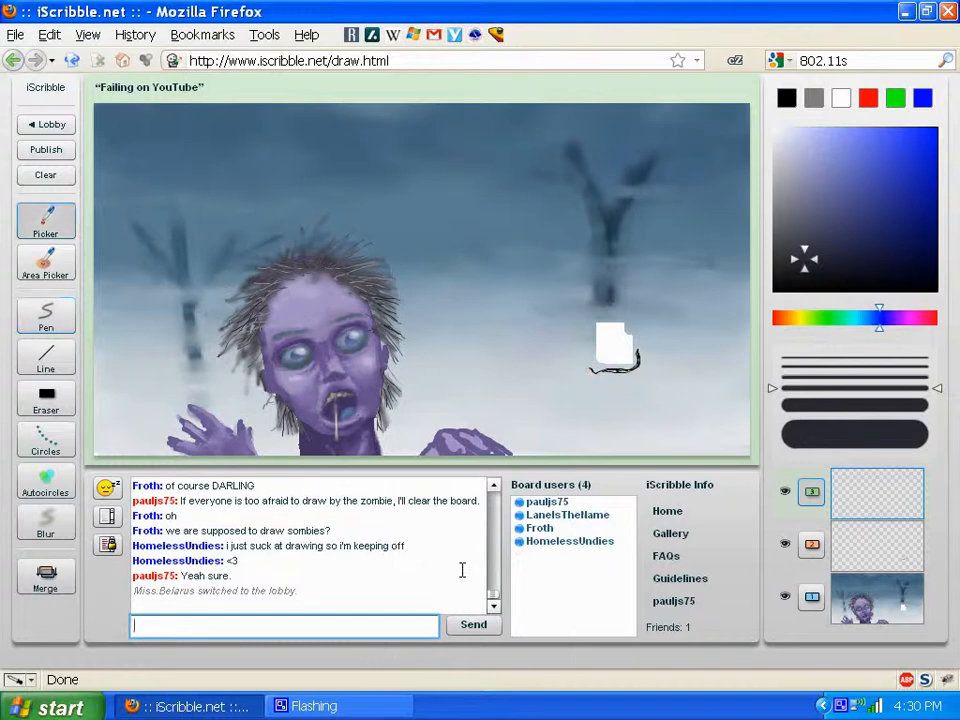
pyautogui.write('Or thie,')
pyautogui.press('BackSpace')
pyautogui.press('BackSpace')
pyautogui.press('BackSpace')
pyautogui.write('ei')
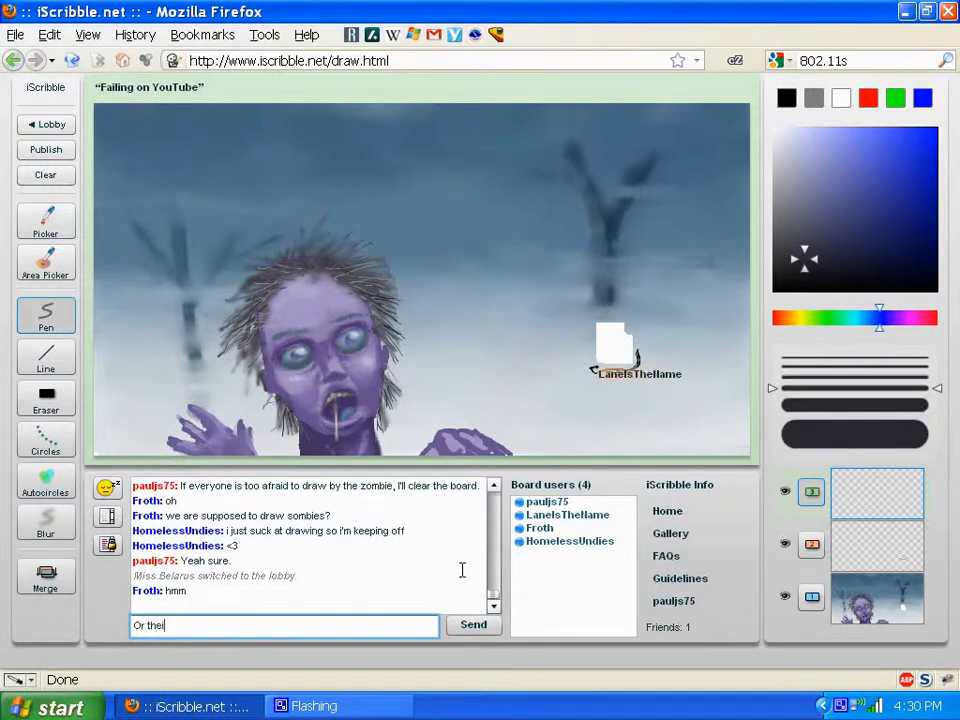
pyautogui.write('r victim')
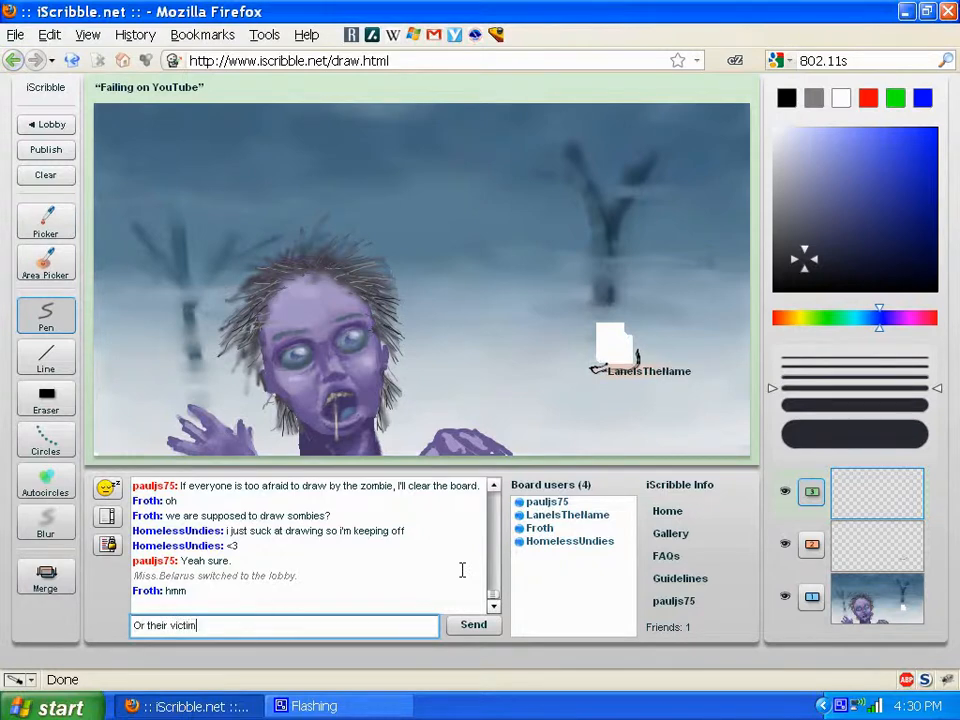
pyautogui.write('s or whatever.')
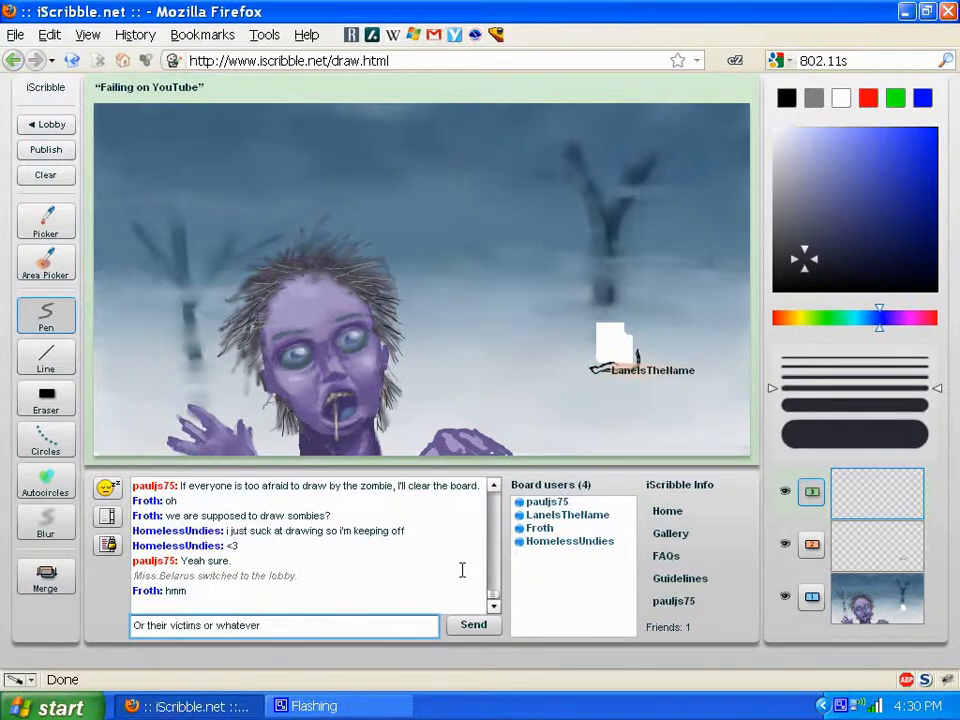
pyautogui.press('Return')
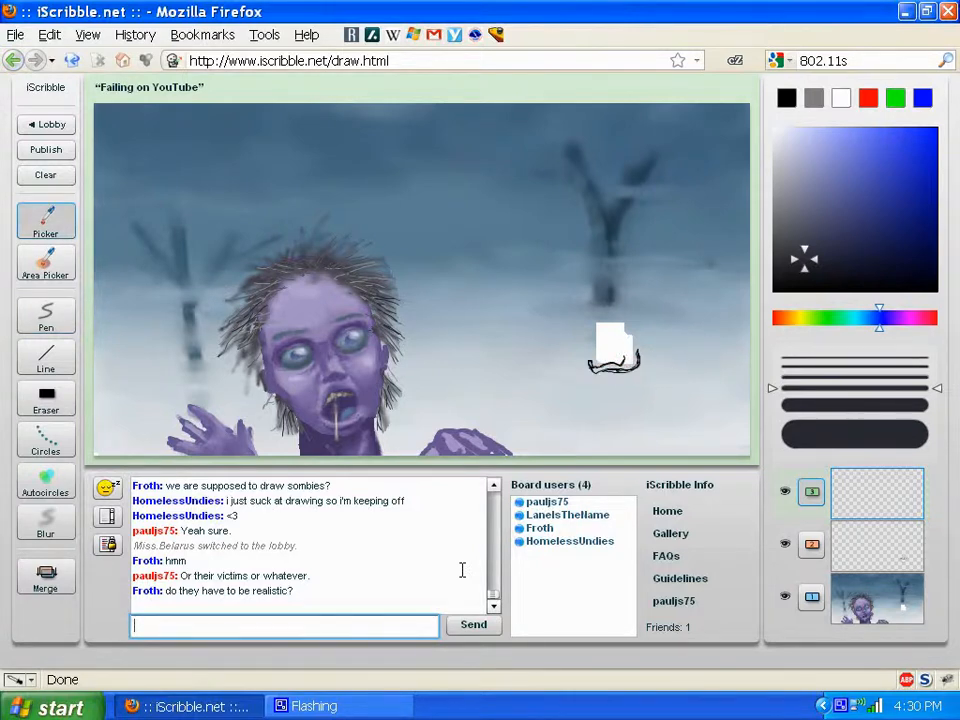
# Answer the board's questions in chat with "Not really." and the action message "/me shrugs.".
pyautogui.write('Not really.')
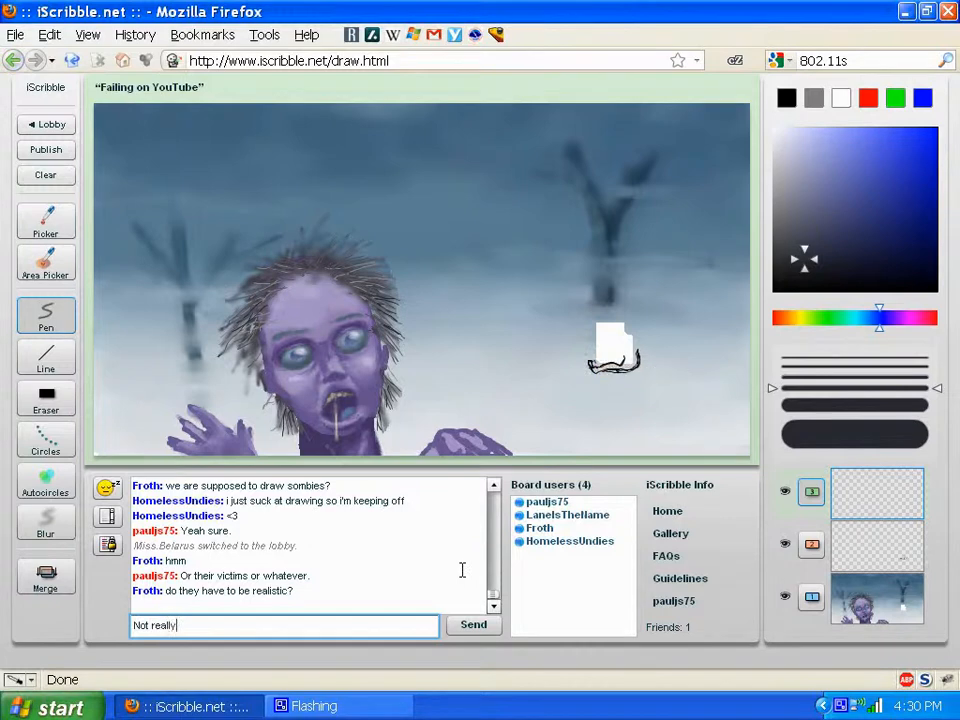
pyautogui.press('Return')
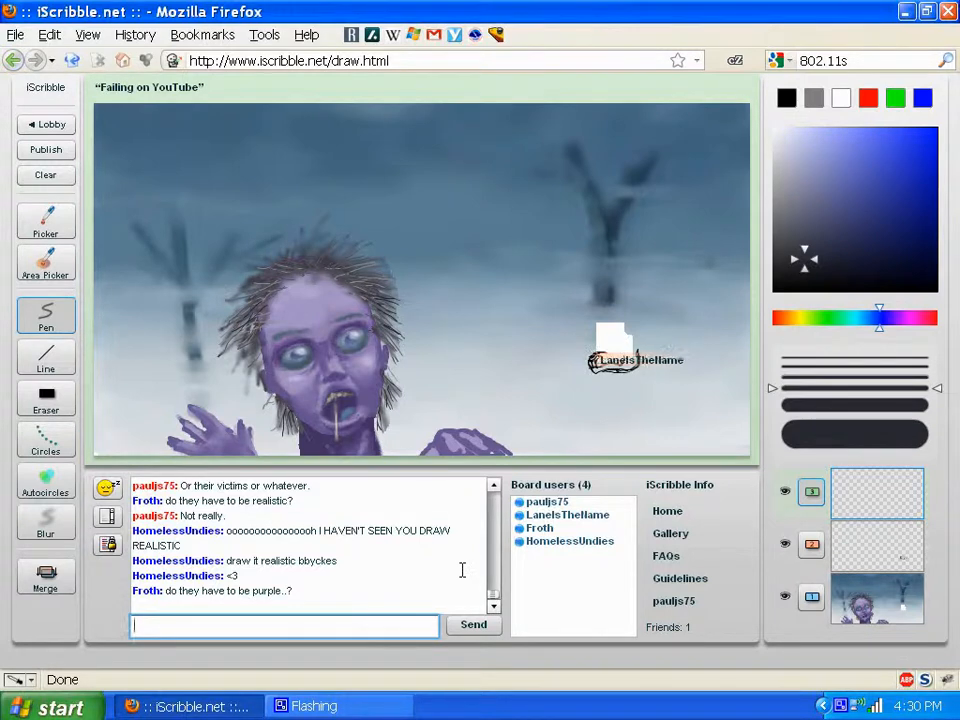
pyautogui.write('/me sh')
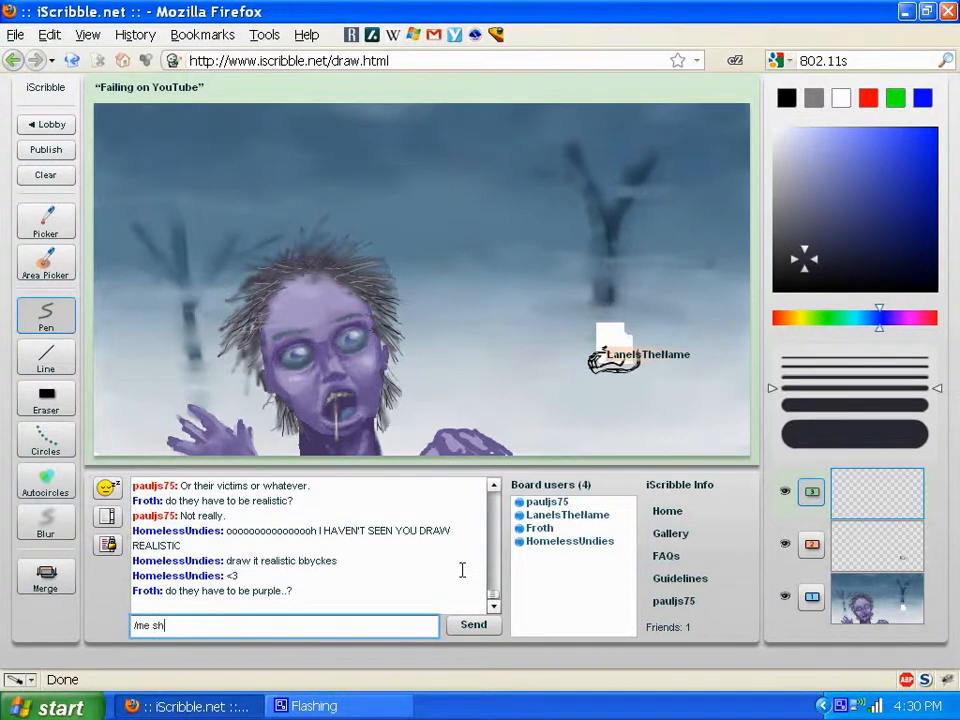
pyautogui.write('rugs.')
pyautogui.press('Return')
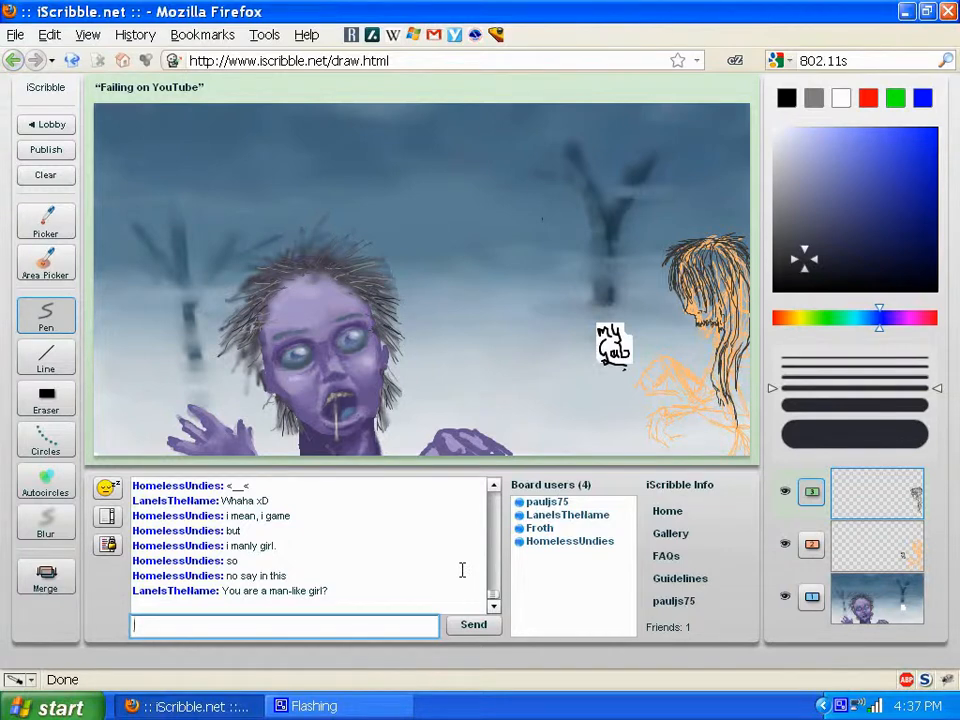
# Send the chat message "Either that or Australian... From Manley... lol".
pyautogui.write('Either t')
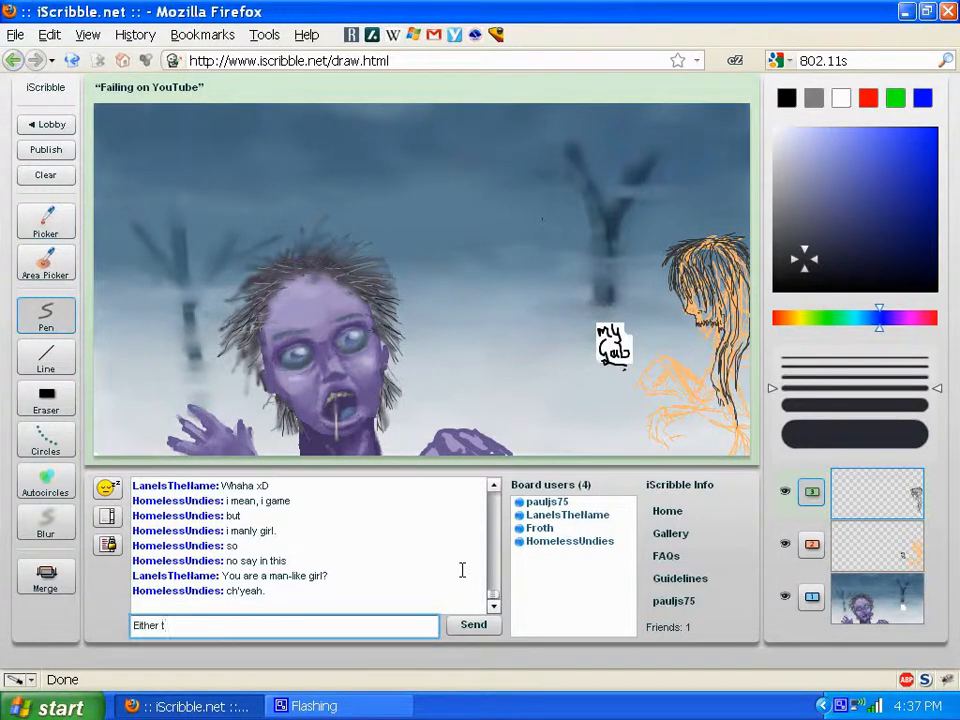
pyautogui.write('hat or Australian')
pyautogui.write('...')
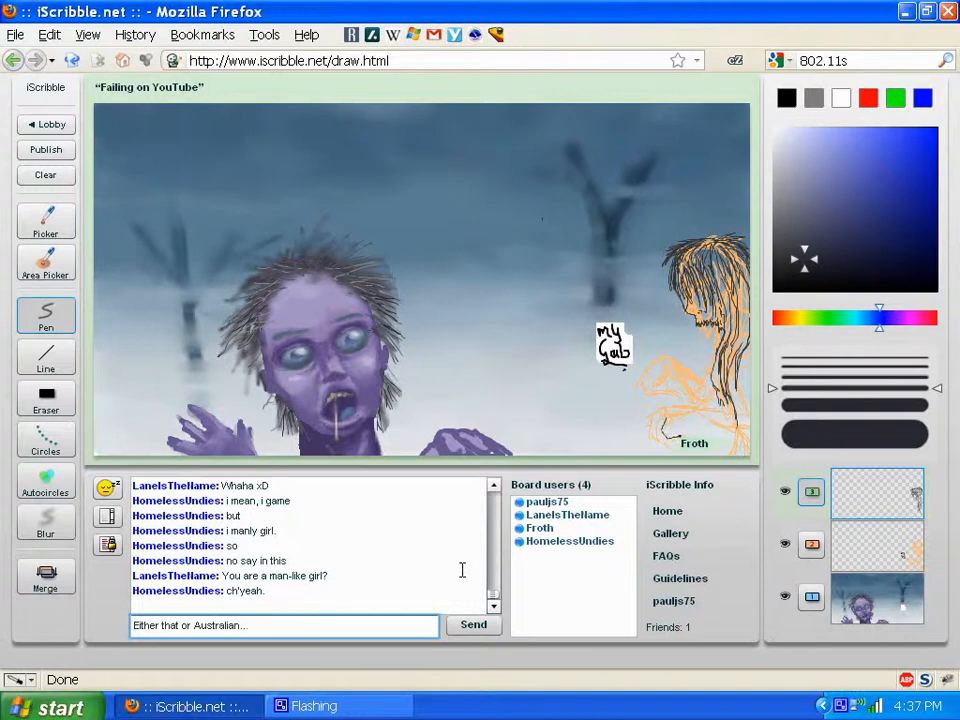
pyautogui.write(' From Manley...')
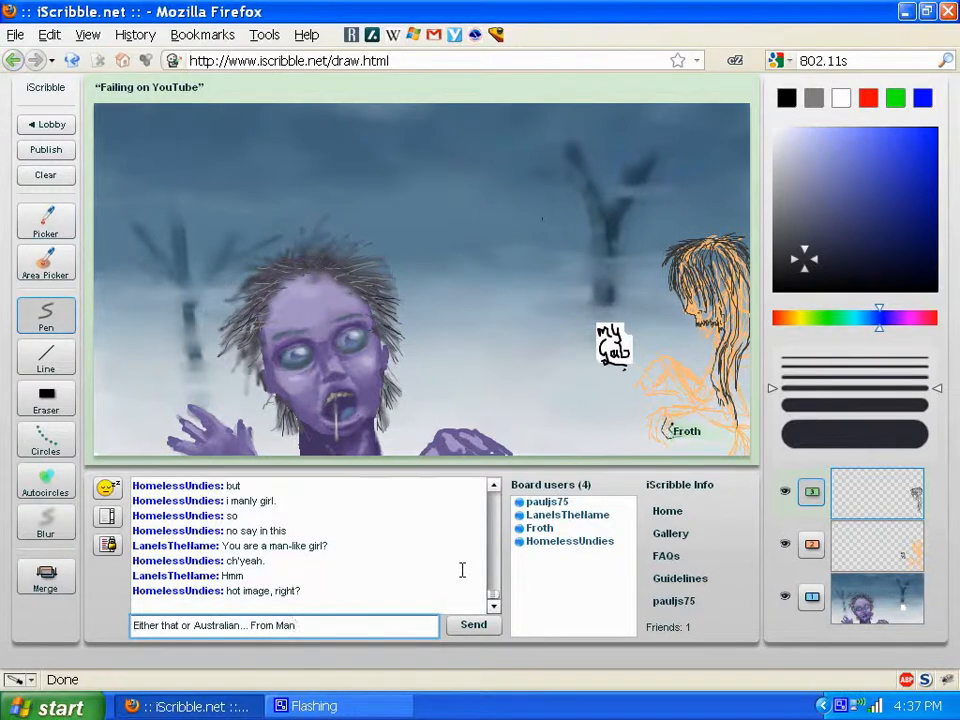
pyautogui.press('BackSpace')
pyautogui.press('BackSpace')
pyautogui.press('BackSpace')
pyautogui.press('BackSpace')
pyautogui.press('BackSpace')
pyautogui.write('y')
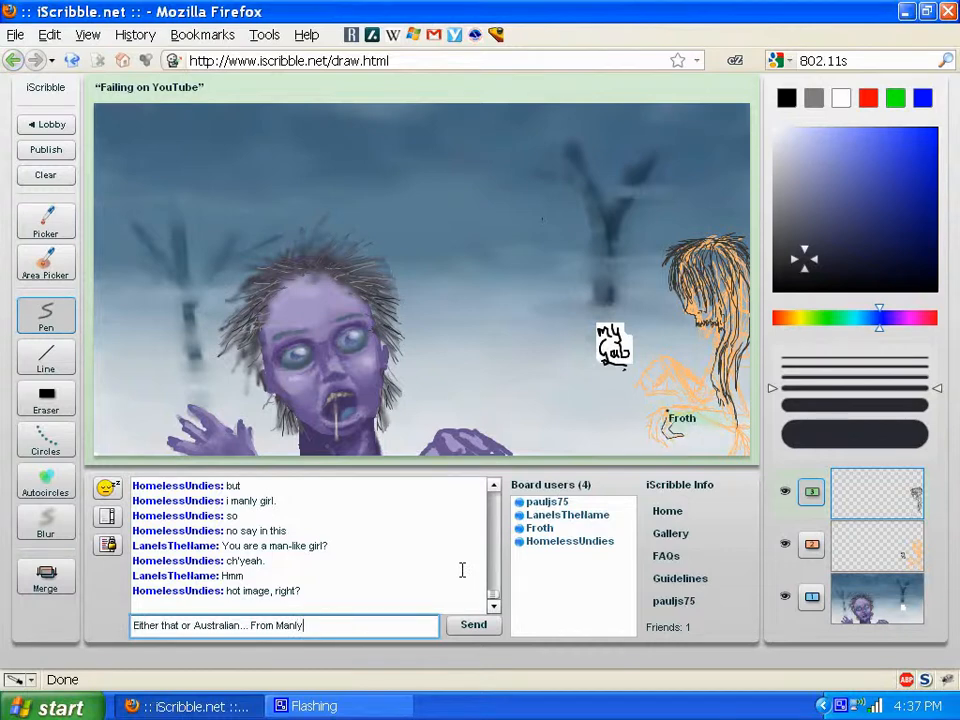
pyautogui.press('BackSpace')
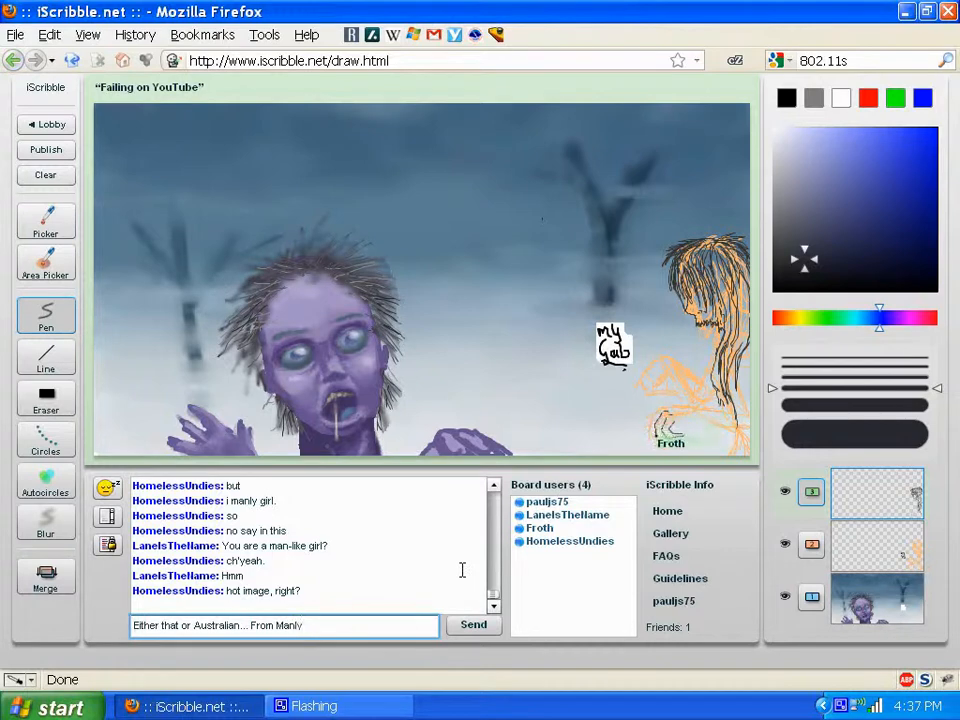
pyautogui.write('y')
pyautogui.press('BackSpace')
pyautogui.write('ey... I')
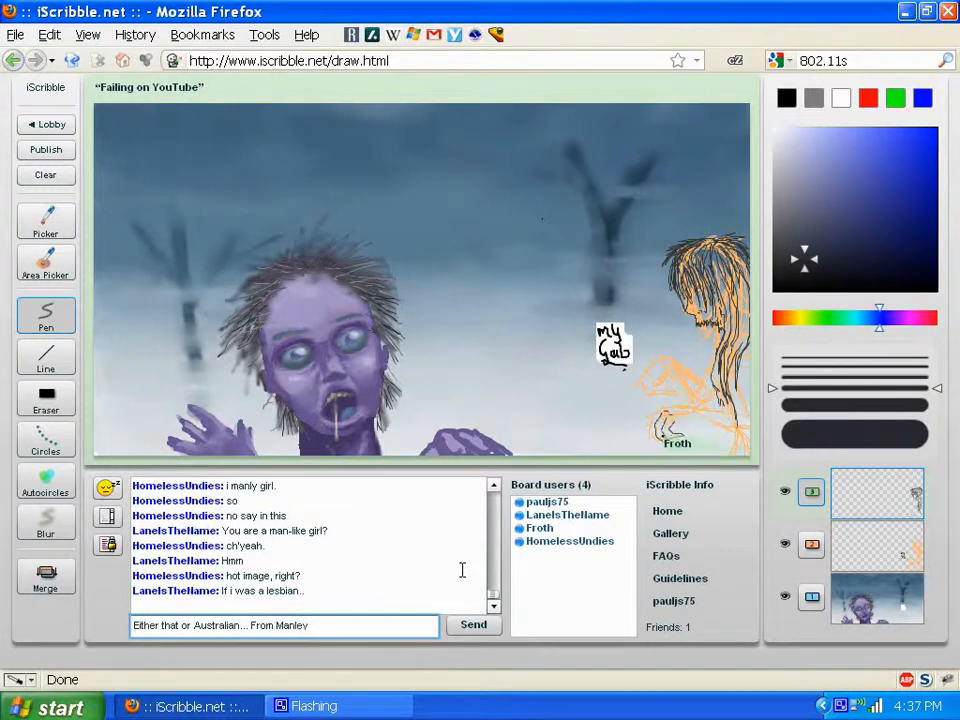
pyautogui.write('ol')
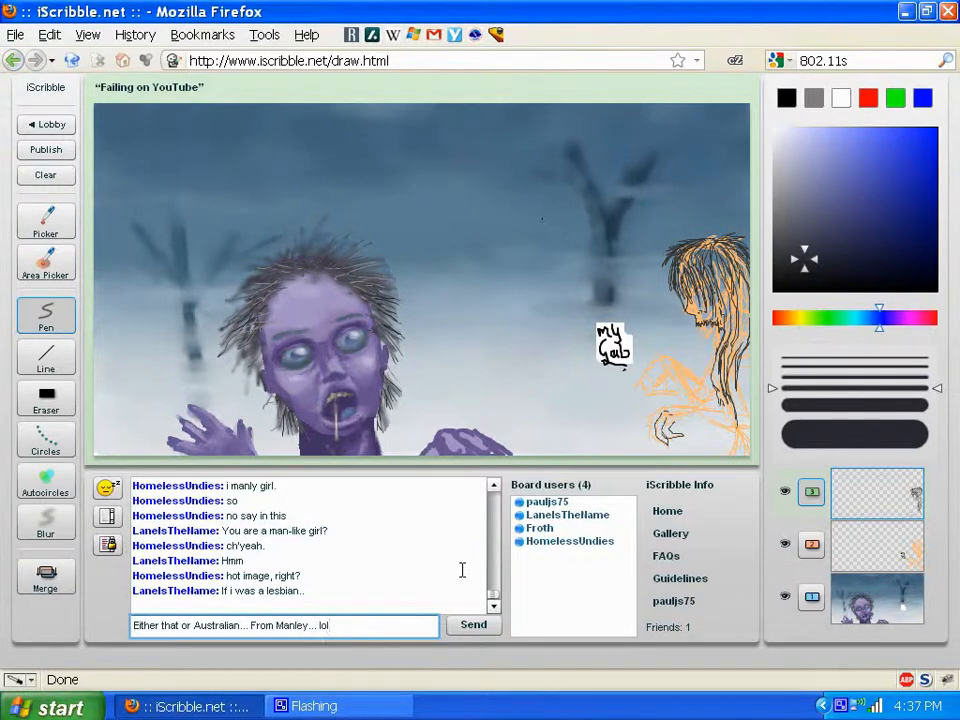
pyautogui.press('Return')
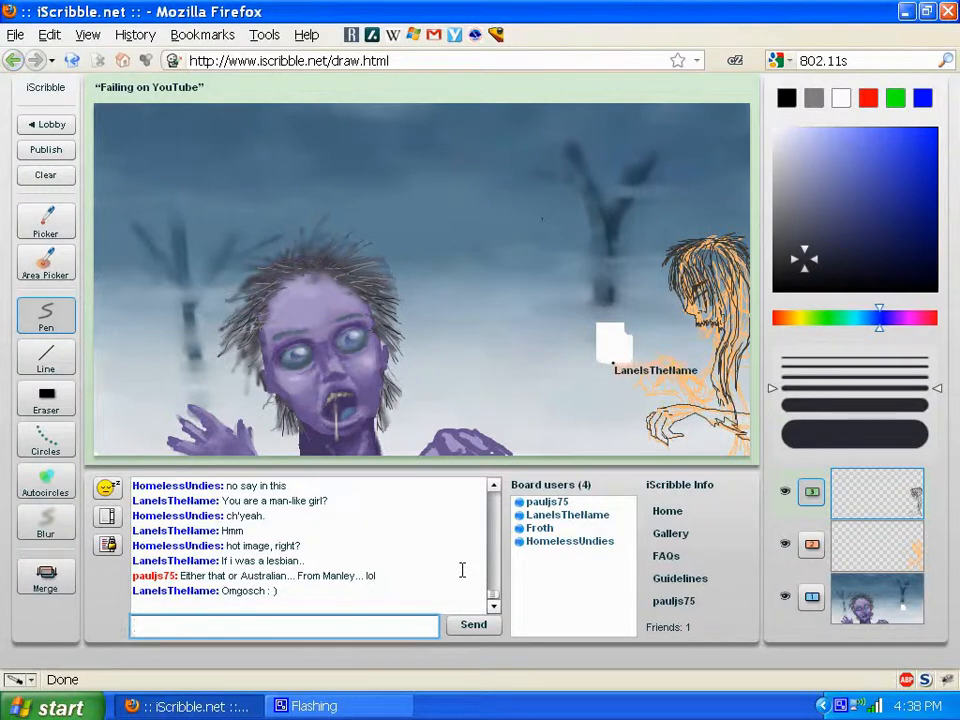
# Send the chat action message "/me is not australian though. Just on the internet way too much.".
pyautogui.write('/me is not austra')
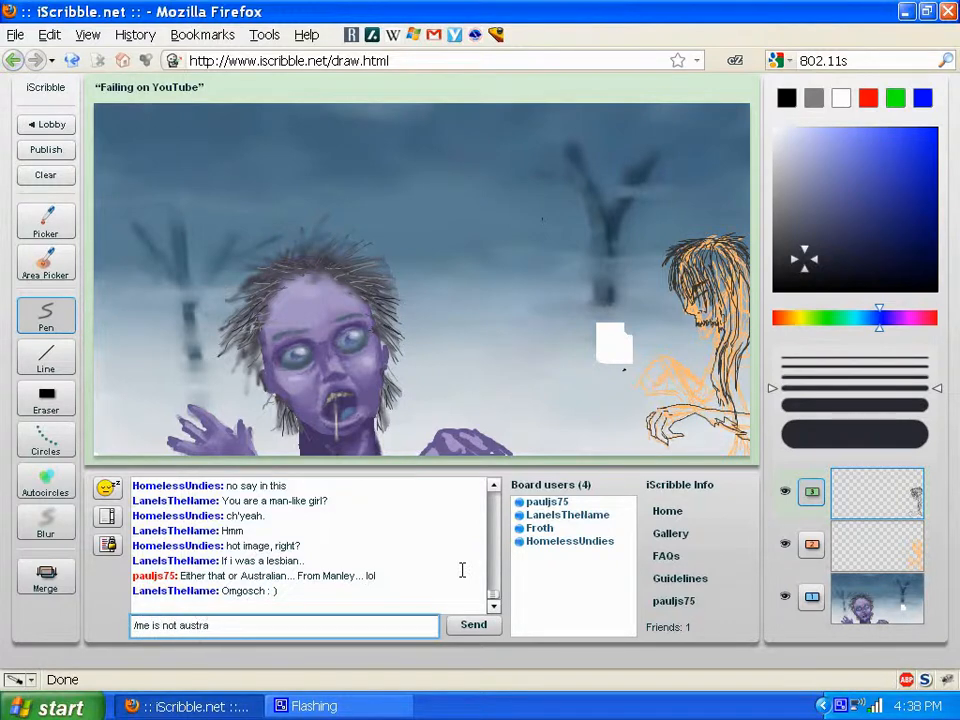
pyautogui.write('lian though.')
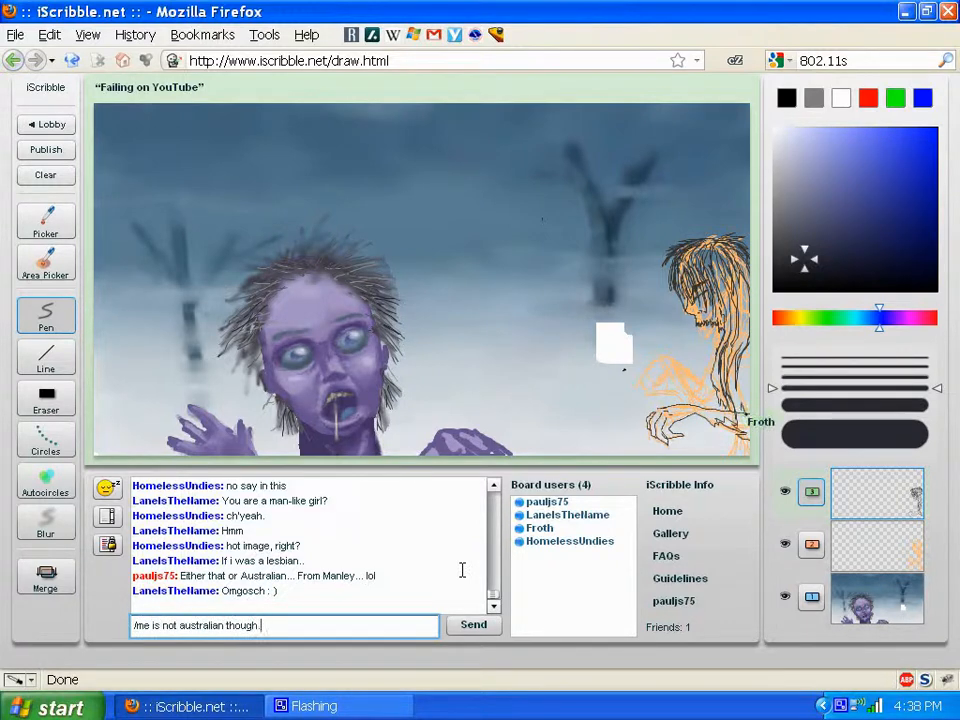
pyautogui.write(' Just on the')
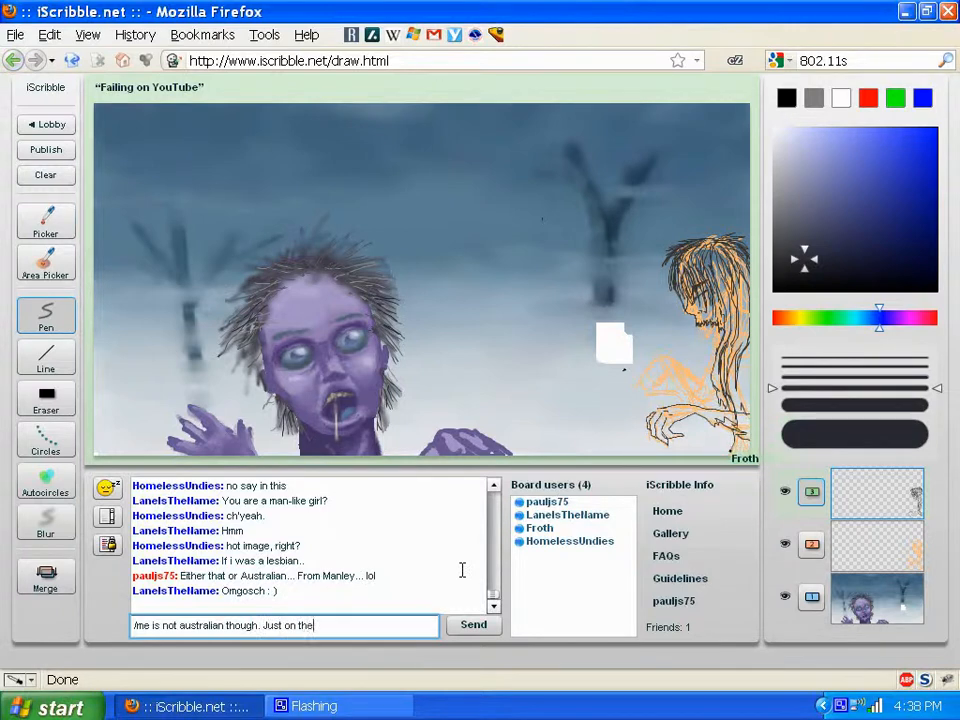
pyautogui.write(' internet w')
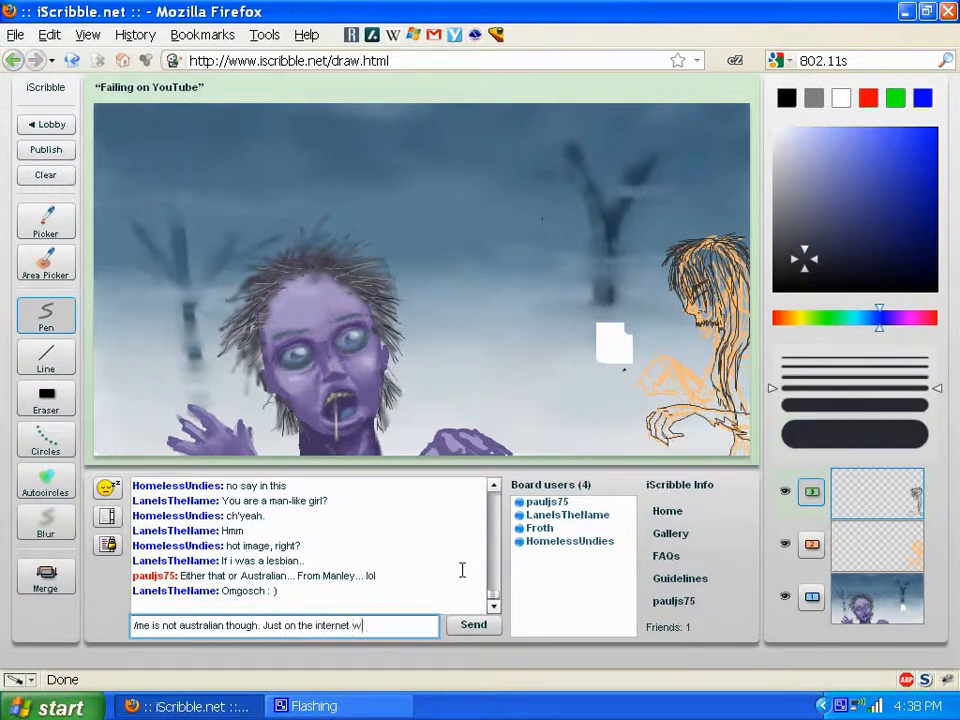
pyautogui.write('ay too much.')
pyautogui.press('Return')
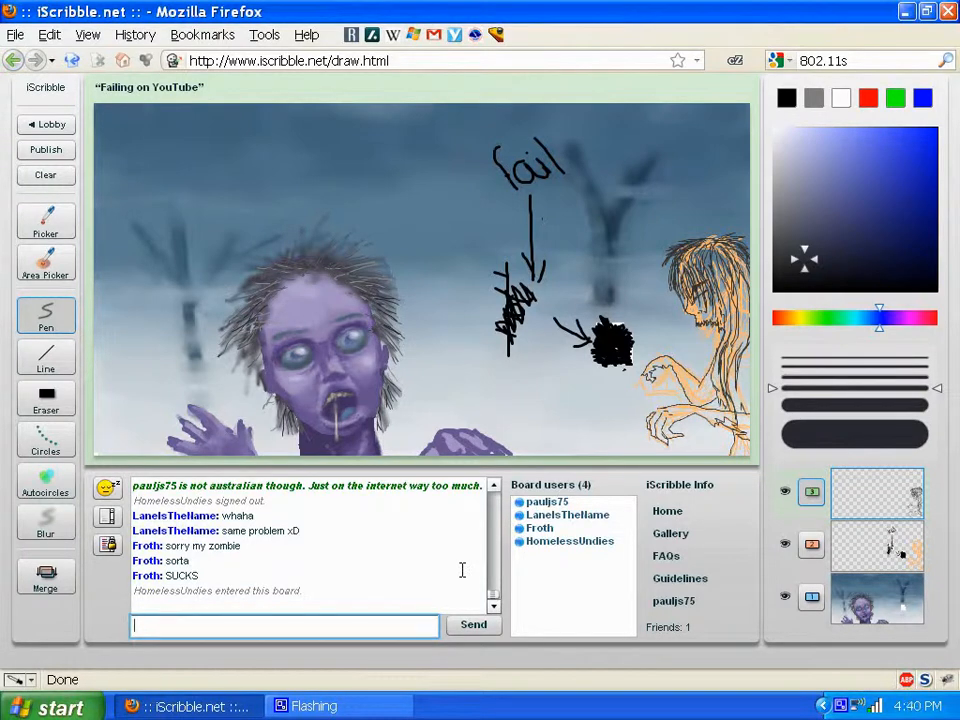
# Send the chat message "Failing is allowed here, notice the name?".
pyautogui.press('ctrl')
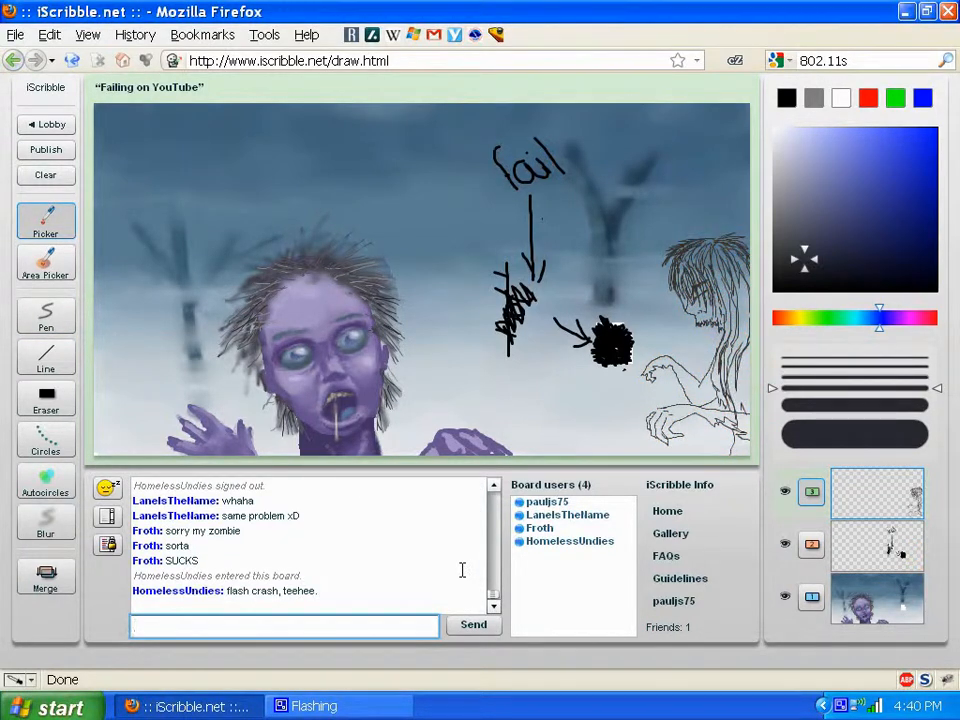
pyautogui.press('ctrl')
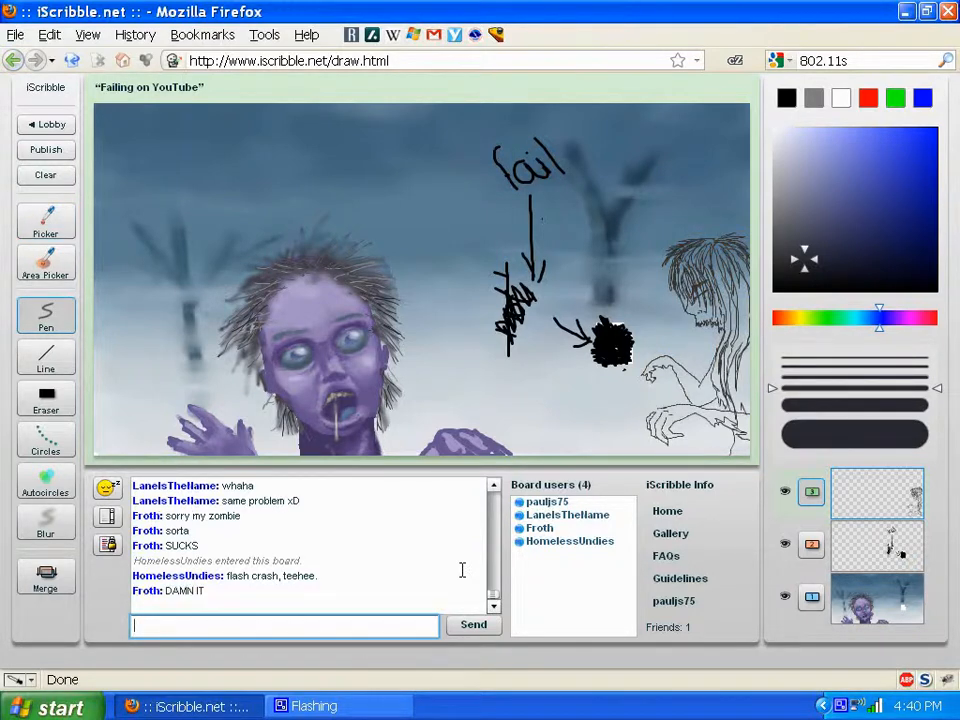
pyautogui.write('Fa')
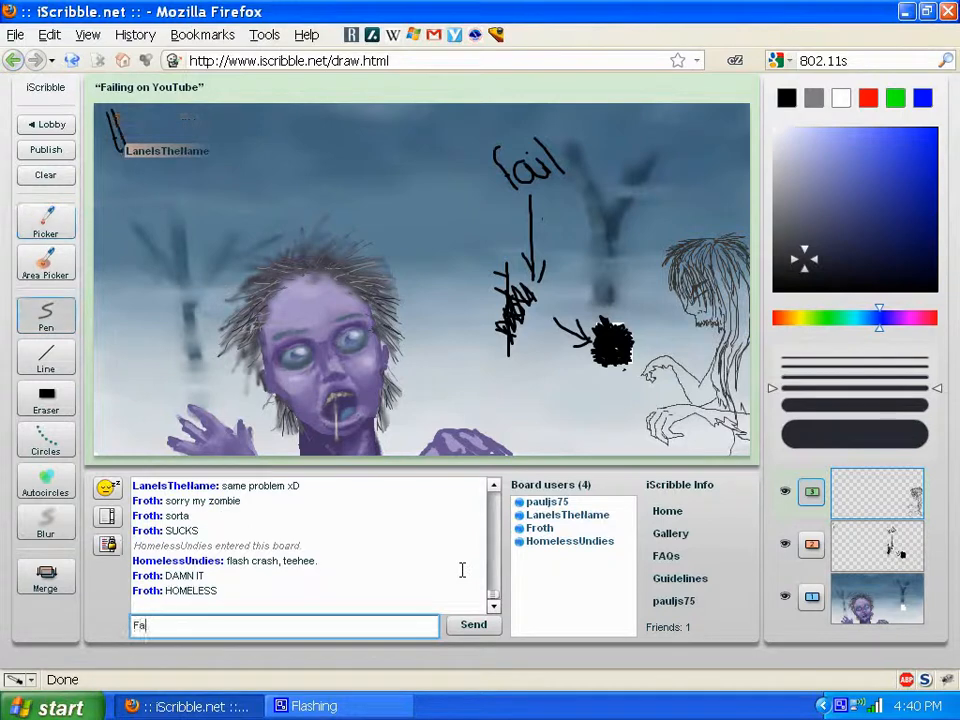
pyautogui.write('iling is a')
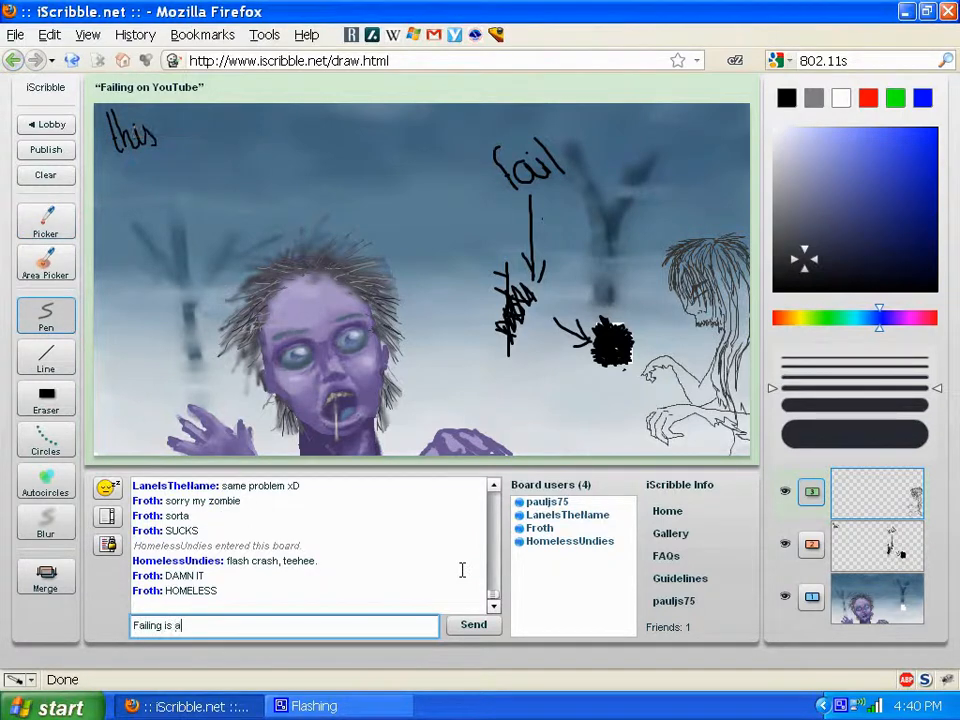
pyautogui.write('llowed her')
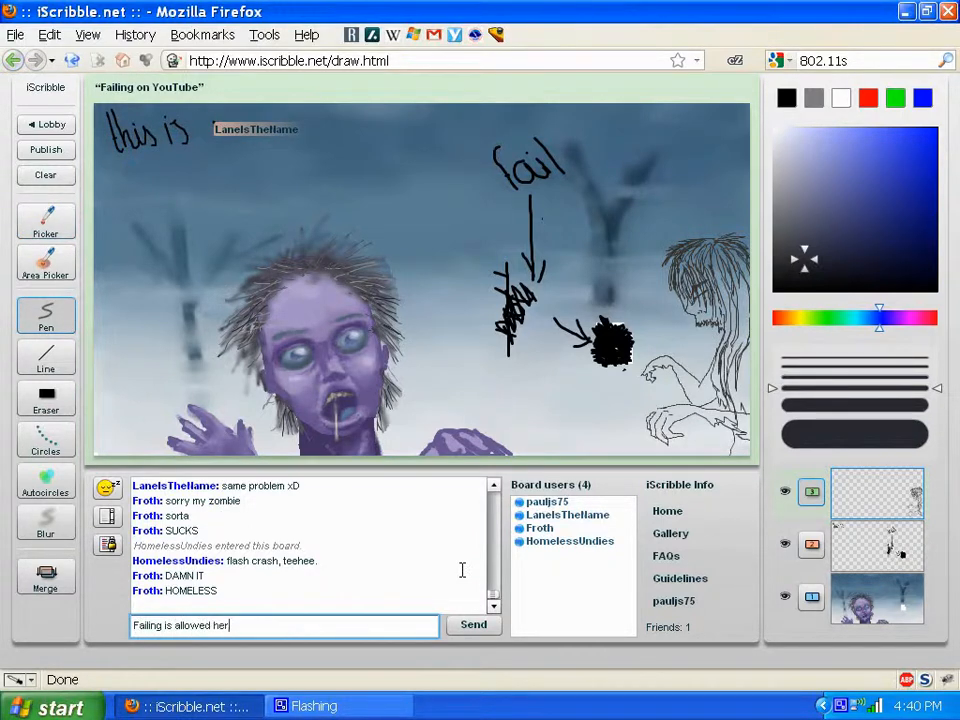
pyautogui.write('e, notice')
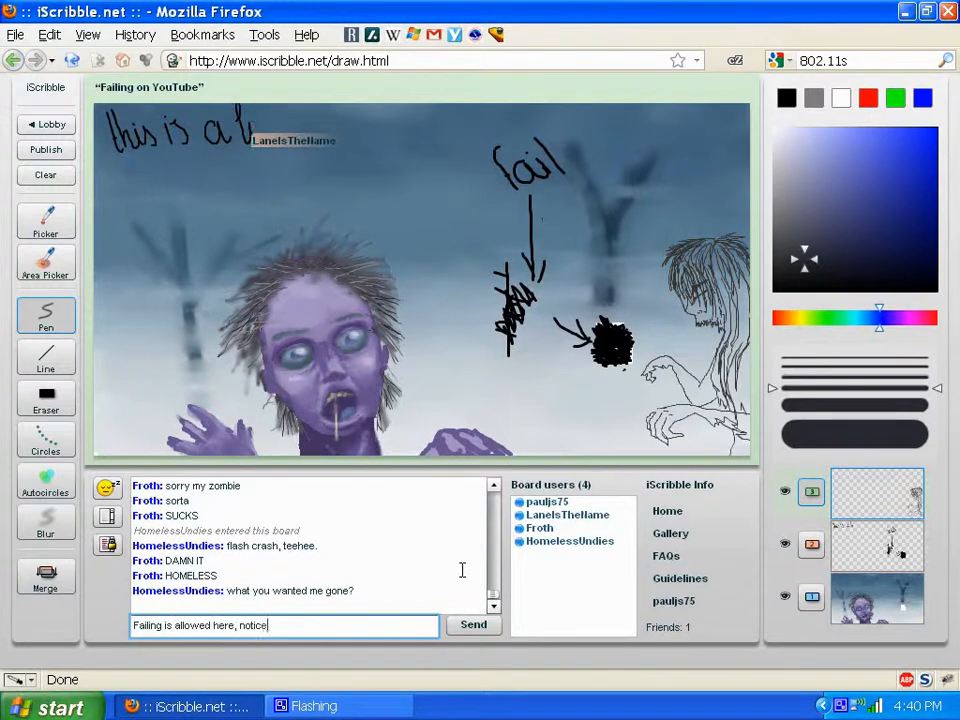
pyautogui.write(' the name?')
pyautogui.press('Return')
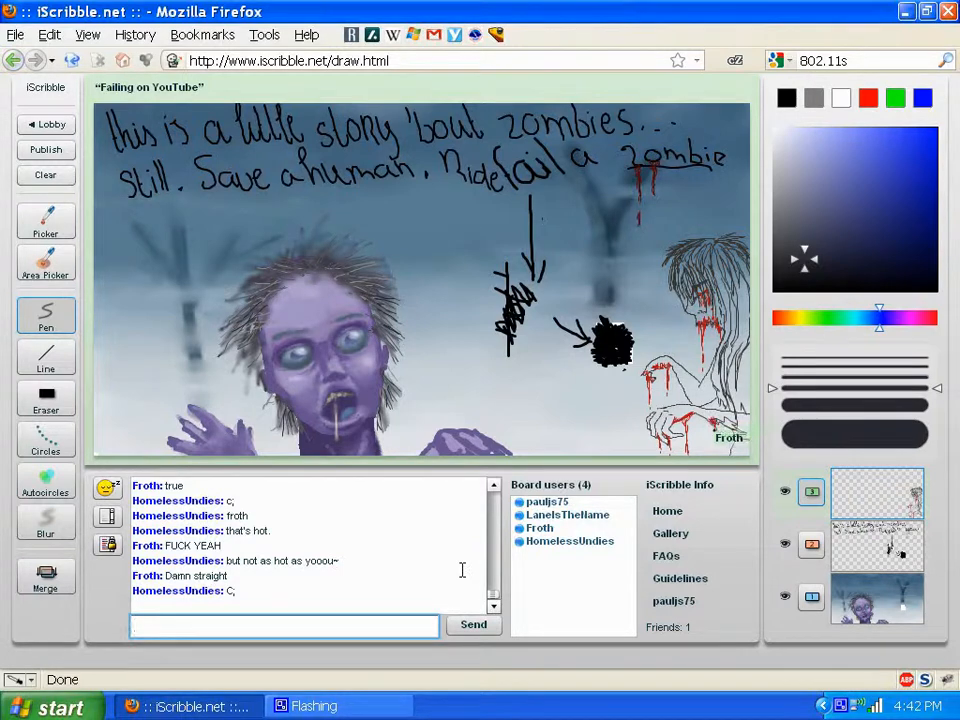
# Send the chat message "This is going to be an hour long vid. lol".
pyautogui.write('T')
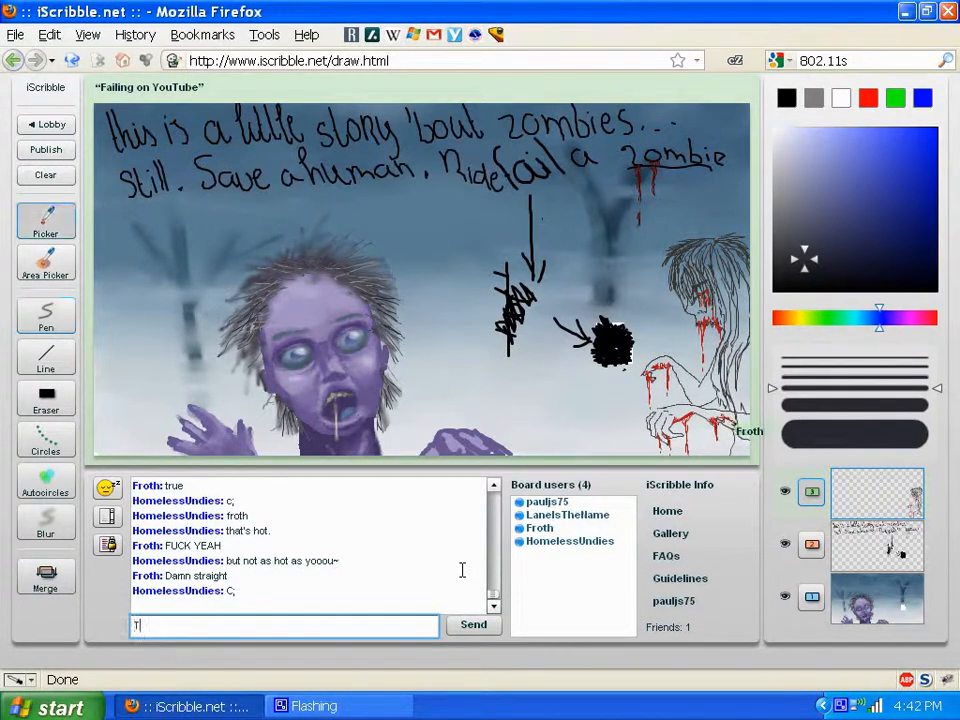
pyautogui.write('his is going to')
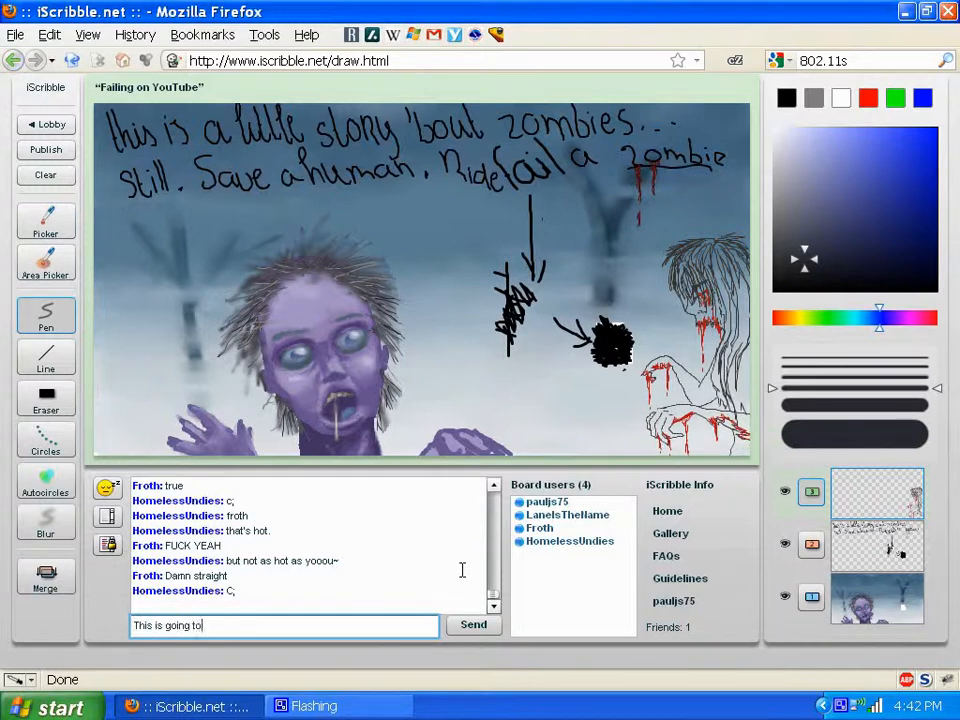
pyautogui.write(' be an hour l')
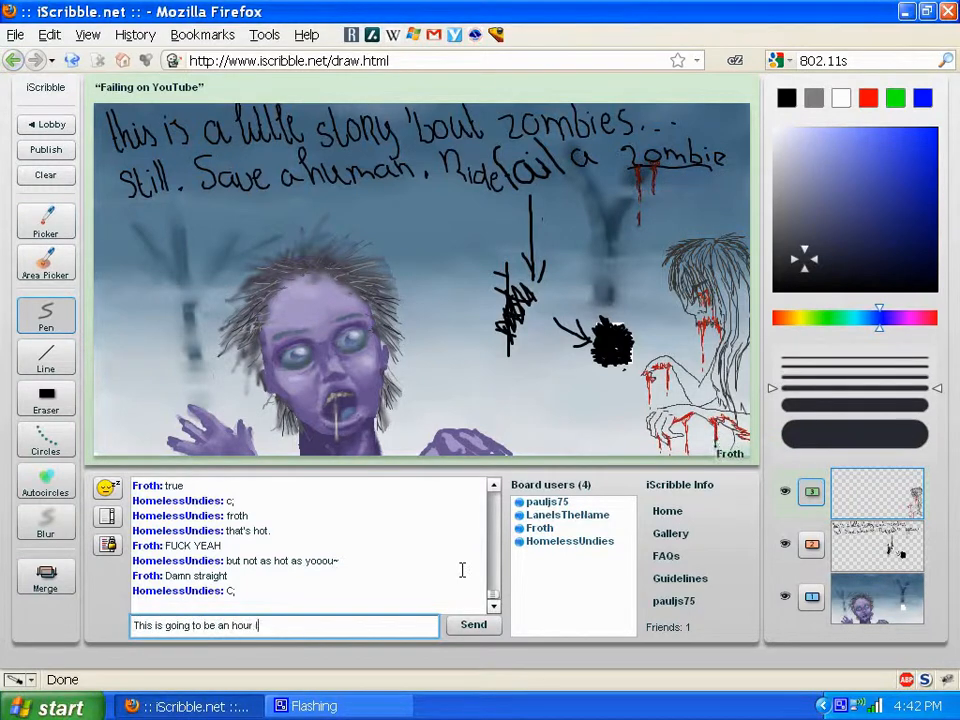
pyautogui.write('ong vid. lo')
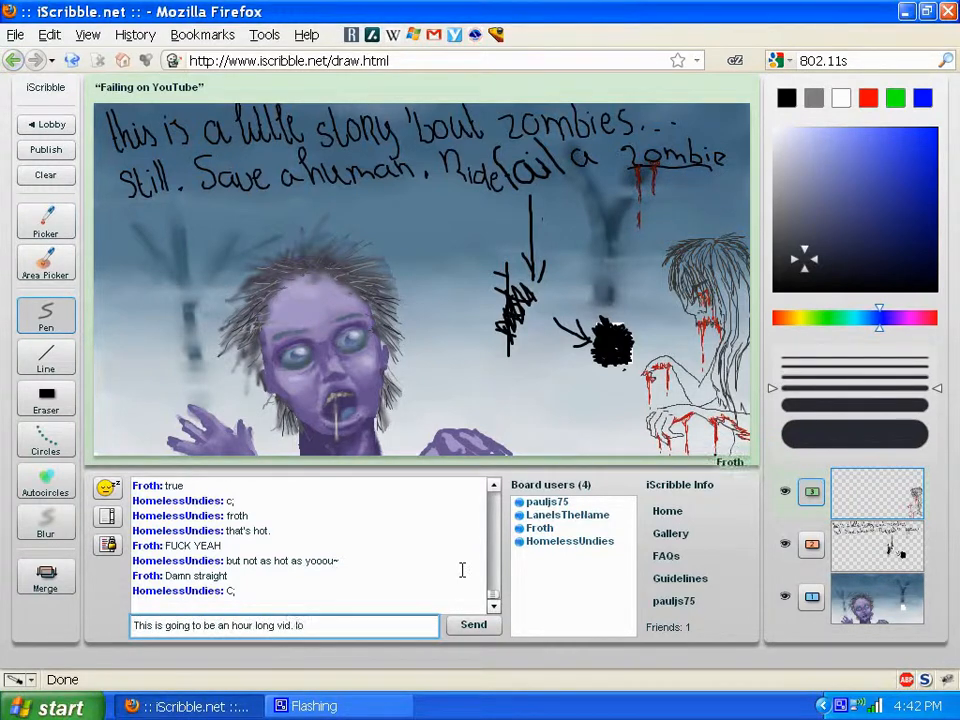
pyautogui.write('l')
pyautogui.press('Return')
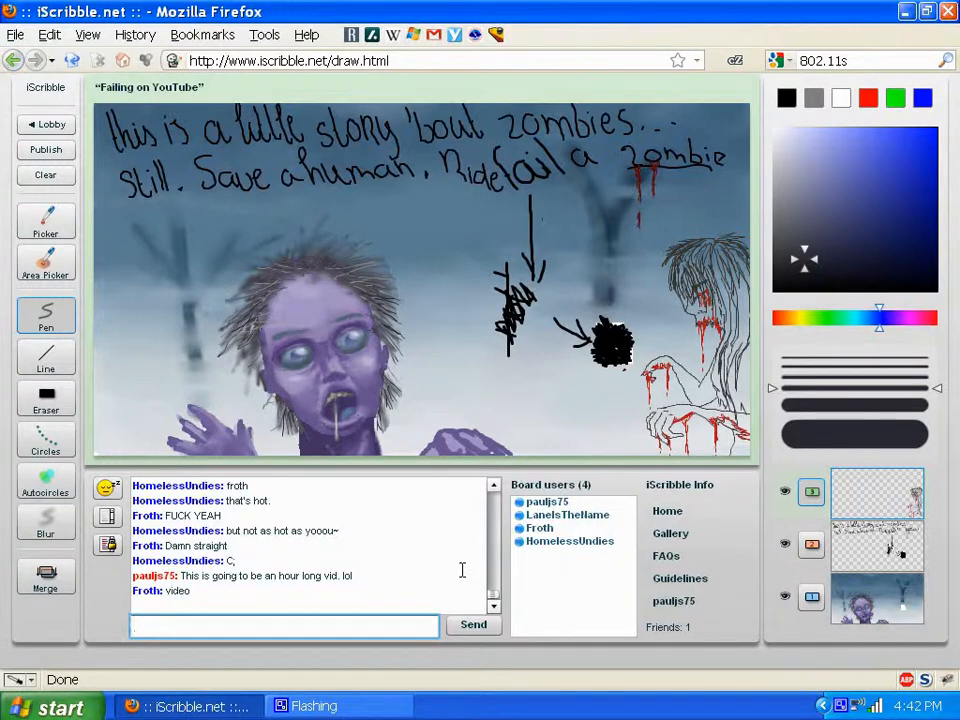
# Send the chat message "At least the commentary version. I'll do a sped up one too.".
pyautogui.write('At least the commen')
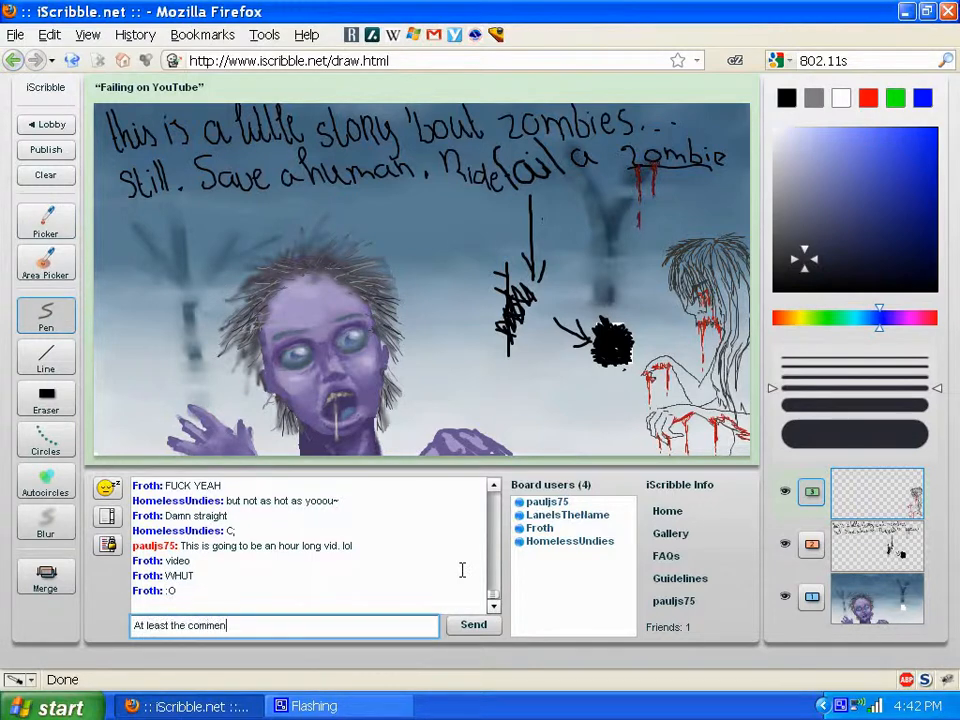
pyautogui.write('tary version')
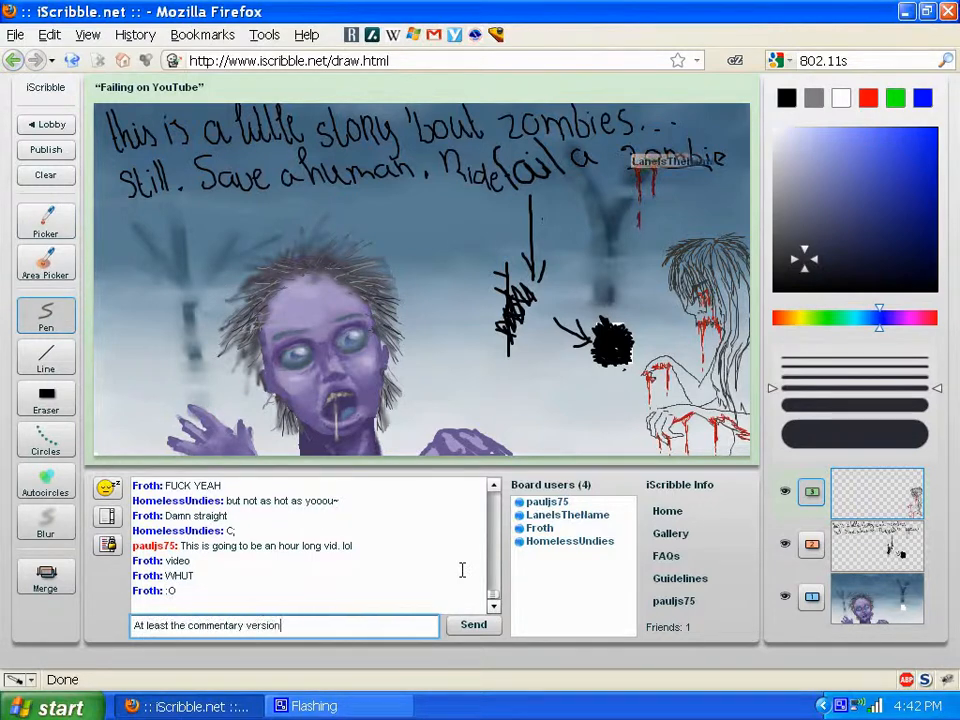
pyautogui.write(". I'll do")
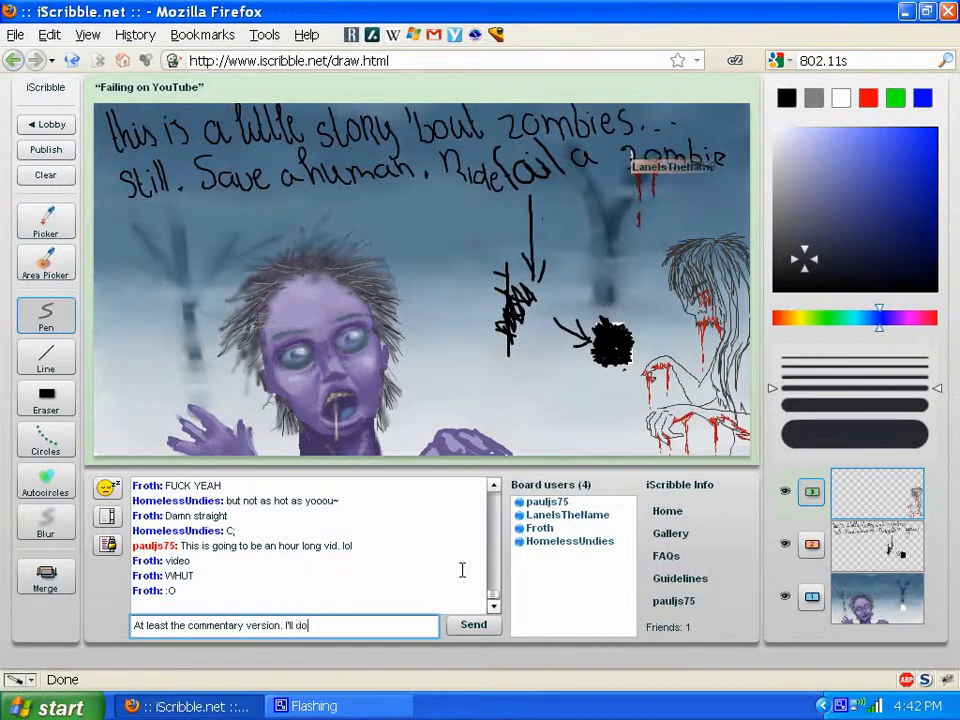
pyautogui.write(' a sped up one too.')
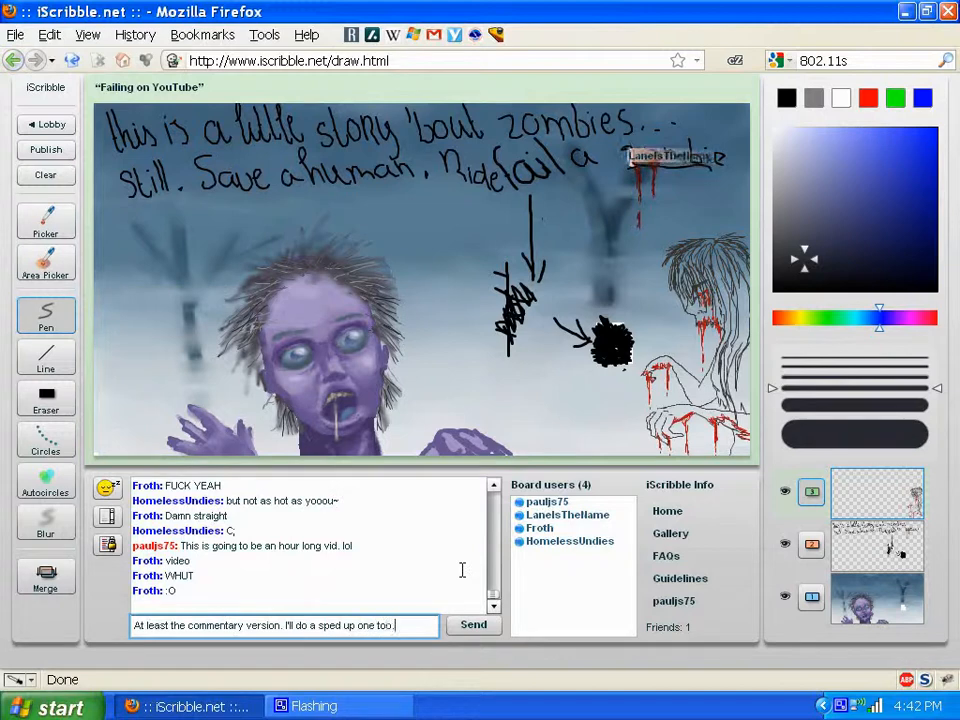
pyautogui.press('Return')
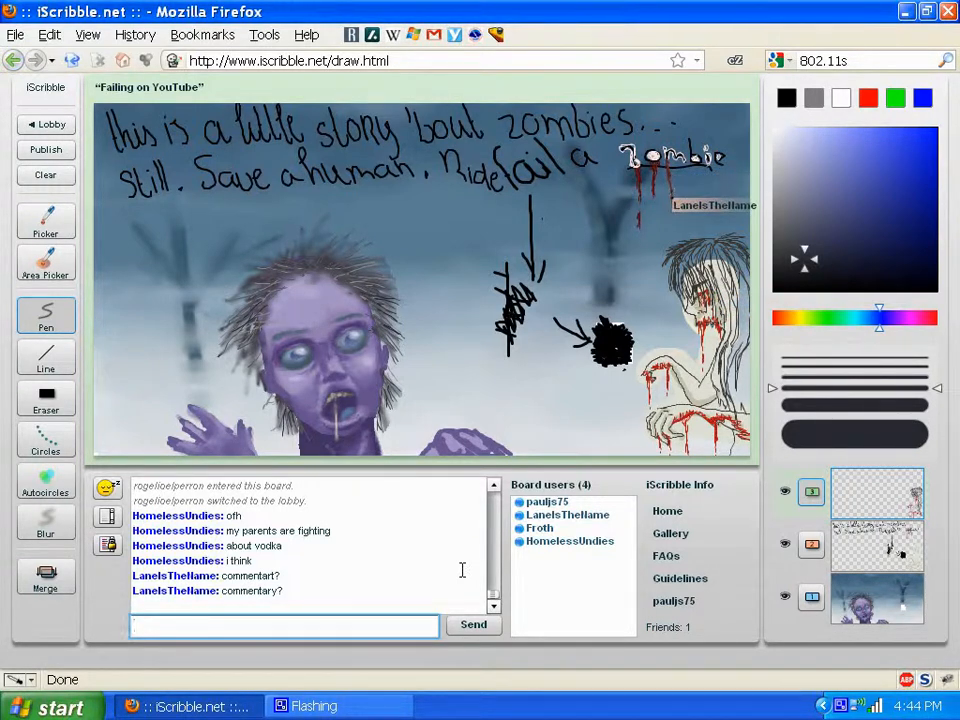
pyautogui.write('I like talking as')
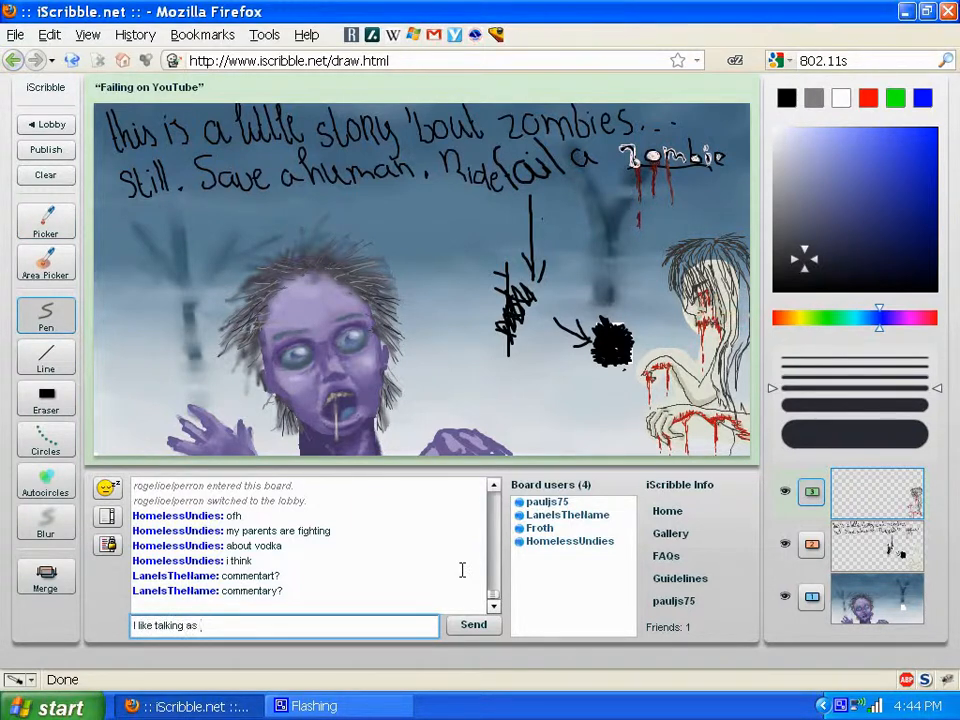
pyautogui.write(' I draw')
pyautogui.press('BackSpace')
pyautogui.press('BackSpace')
pyautogui.press('BackSpace')
pyautogui.press('BackSpace')
pyautogui.press('BackSpace')
pyautogui.press('BackSpace')
pyautogui.press('BackSpace')
pyautogui.press('BackSpace')
pyautogui.press('BackSpace')
pyautogui.press('BackSpace')
pyautogui.press('BackSpace')
pyautogui.press('BackSpace')
pyautogui.press('BackSpace')
pyautogui.press('BackSpace')
pyautogui.press('BackSpace')
pyautogui.press('BackSpace')
pyautogui.press('BackSpace')
pyautogui.press('BackSpace')
pyautogui.press('BackSpace')
pyautogui.press('BackSpace')
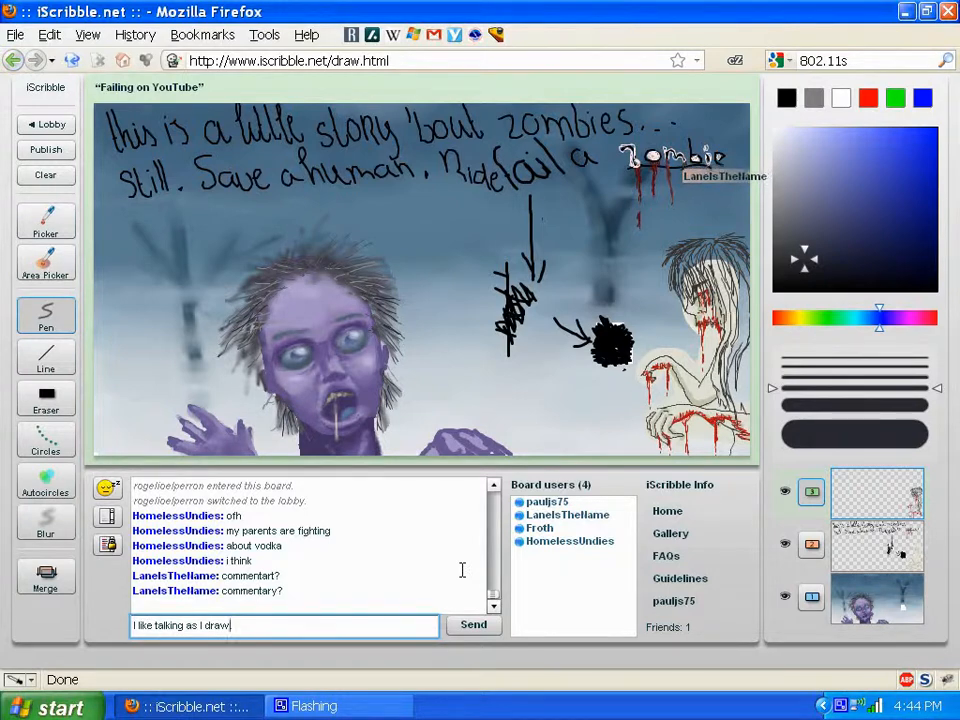
# Send the chat message "I like saying random stuff when drawing.".
pyautogui.write('I')
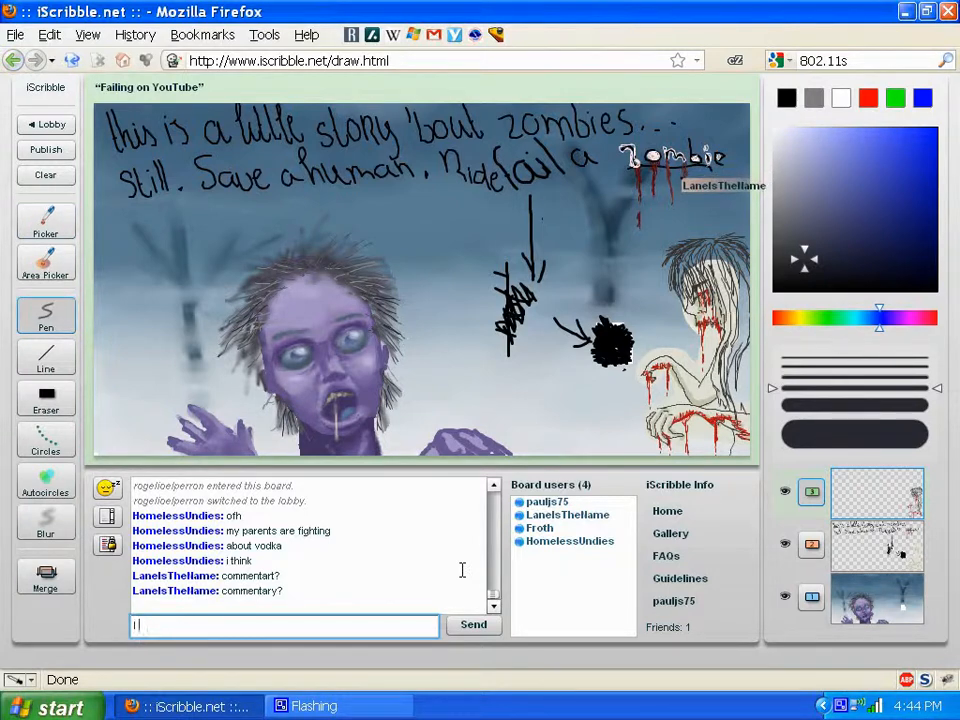
pyautogui.write(' like sayi')
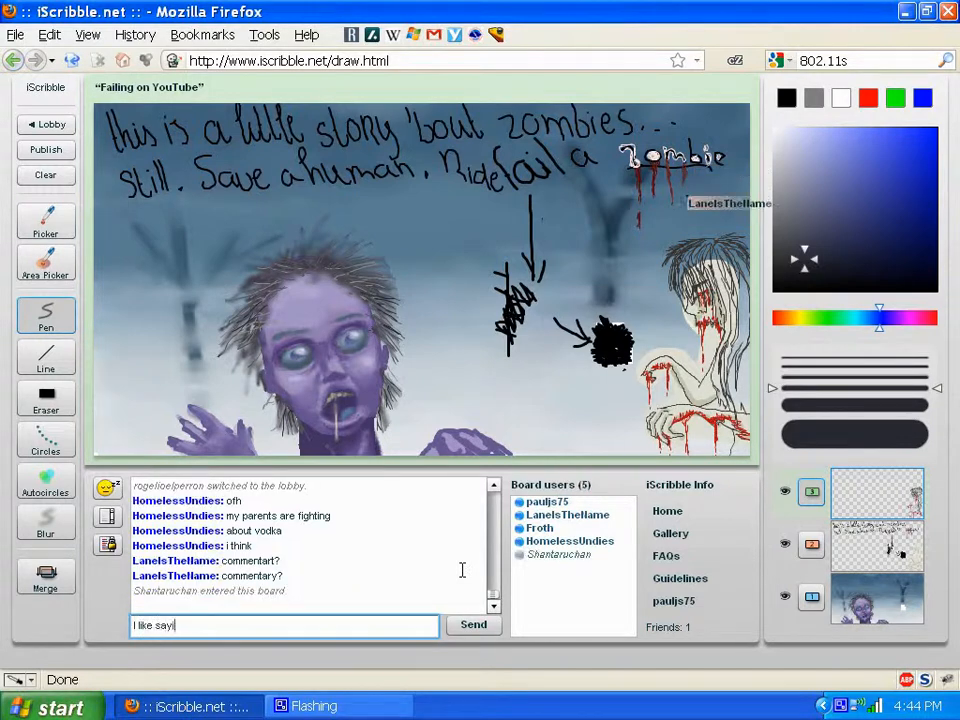
pyautogui.write('ng random stu')
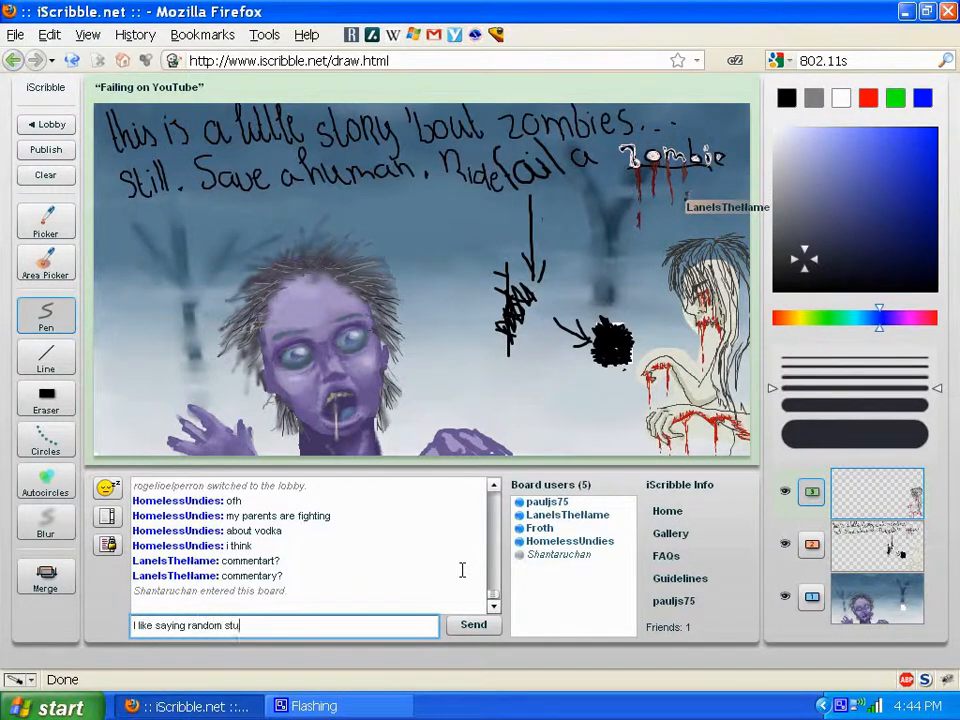
pyautogui.write('ff when drawing.')
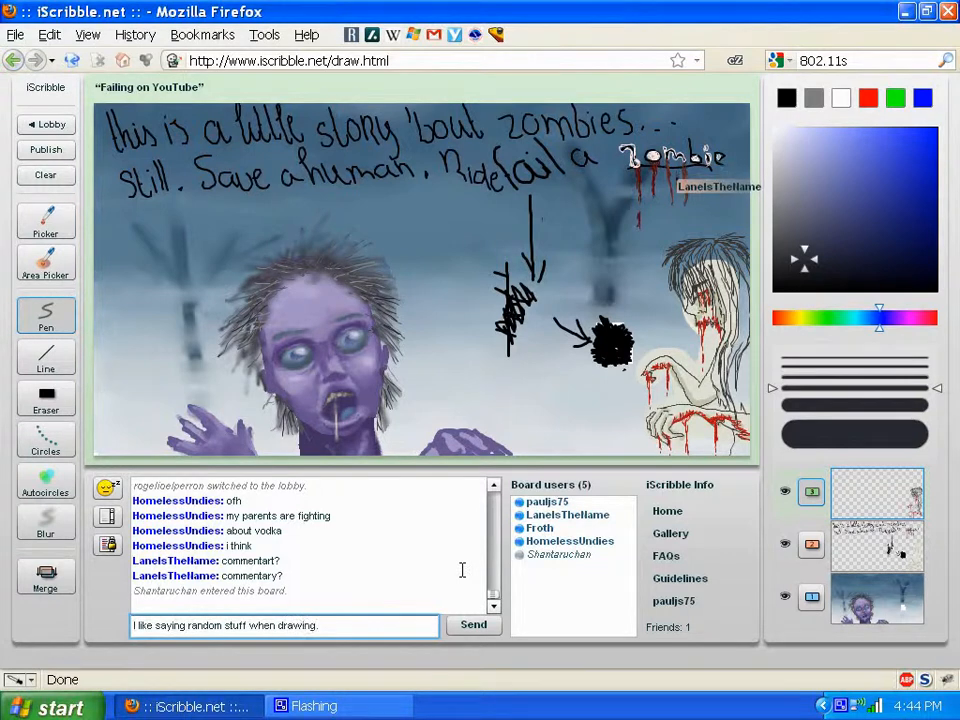
pyautogui.press('Return')
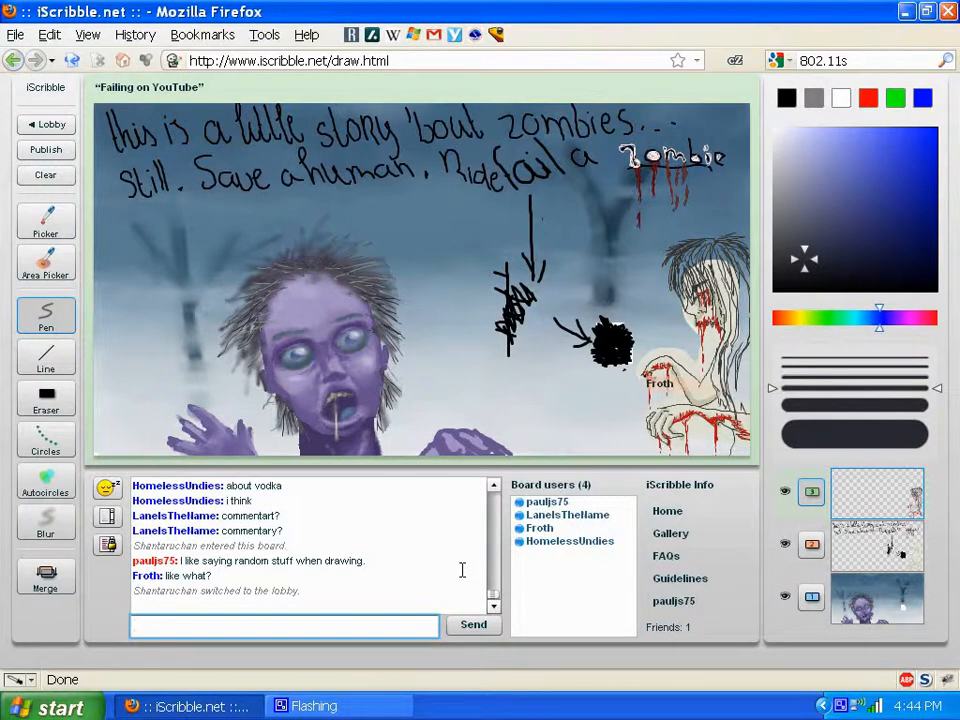
# Answer the board's question in chat with "You'll just have to watch the video.".
pyautogui.write('You')
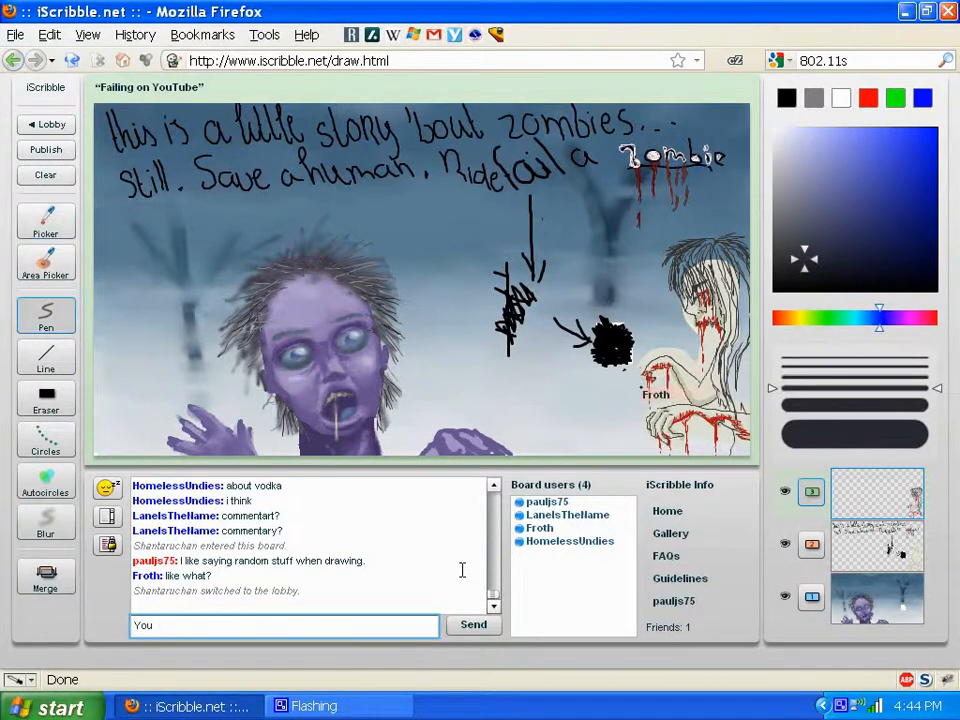
pyautogui.write("'ll jus")
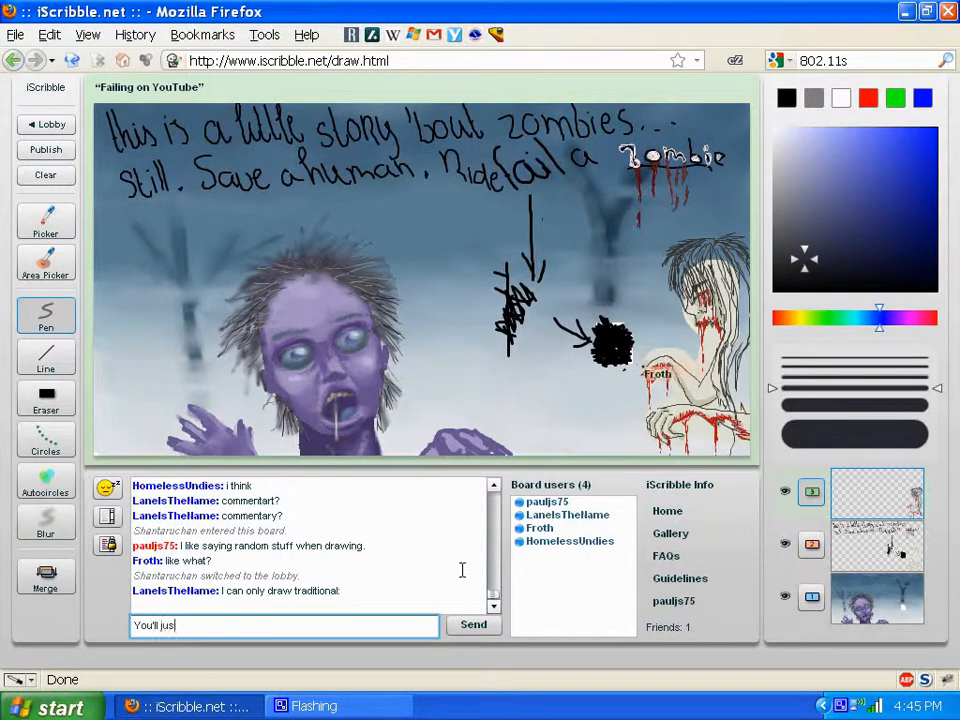
pyautogui.write('t have to wat')
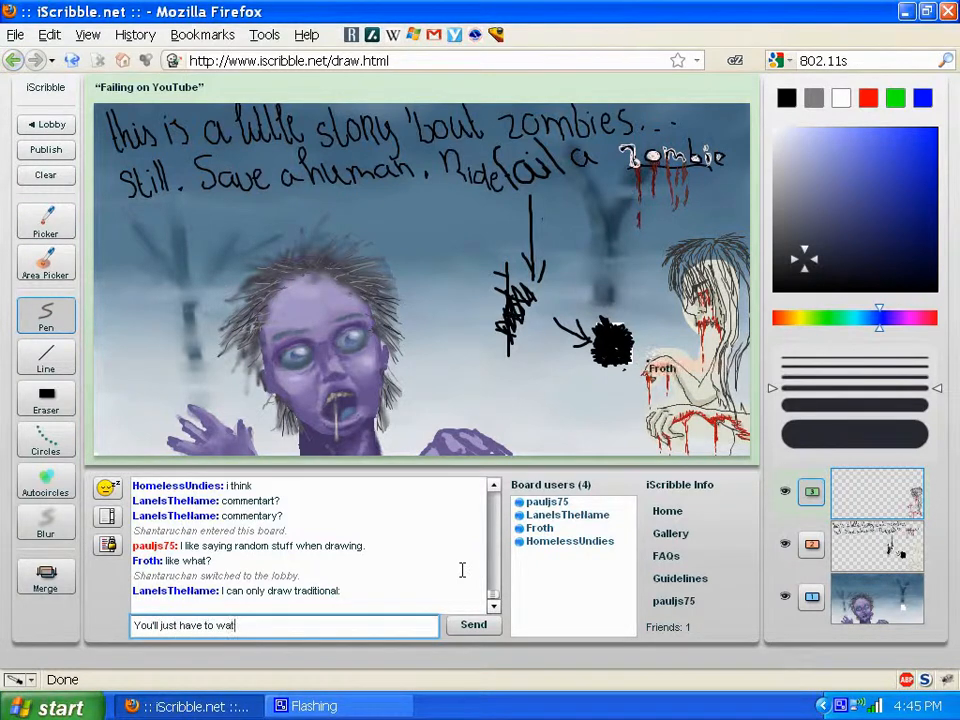
pyautogui.write('ch the video.')
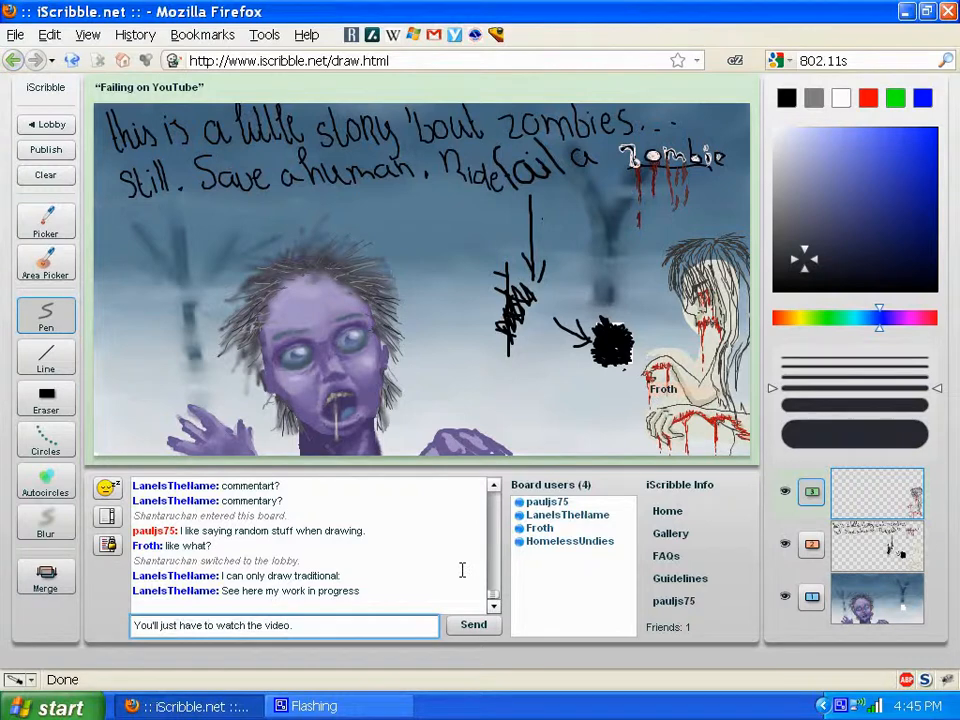
pyautogui.press('Return')
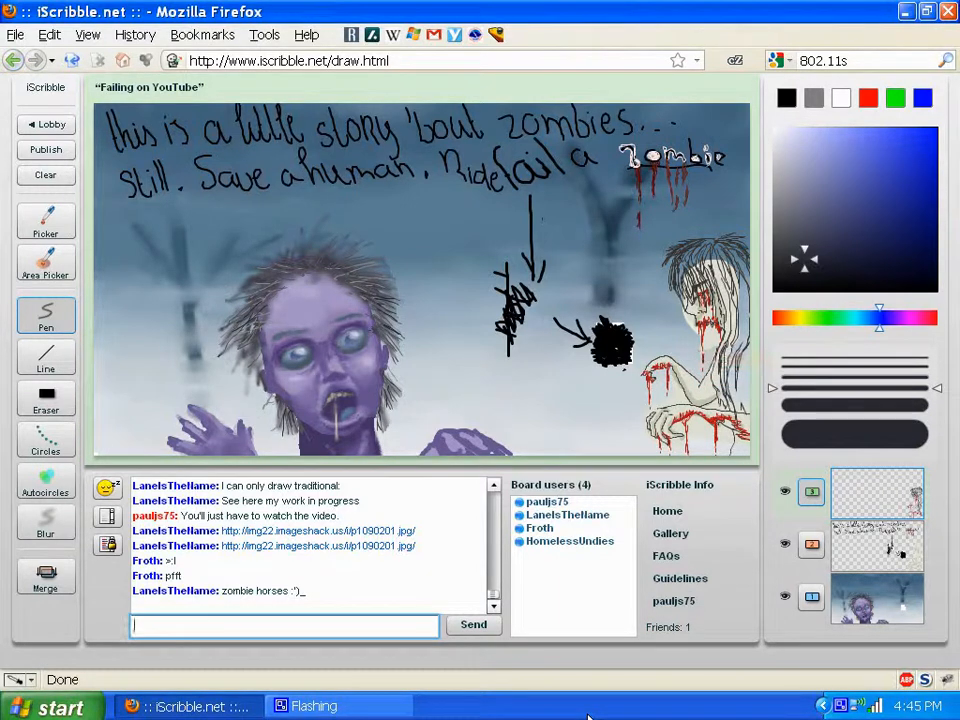
# Reply to the zombie horses comment in chat with "Like at the Denver airport?".
pyautogui.write('Like at the ')
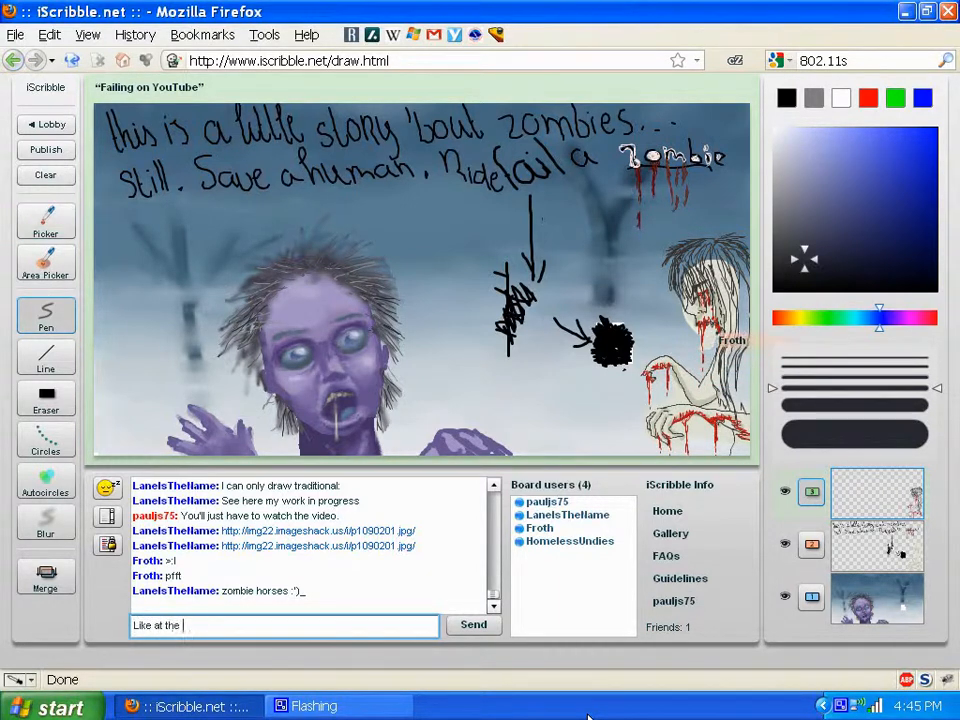
pyautogui.write('Denver')
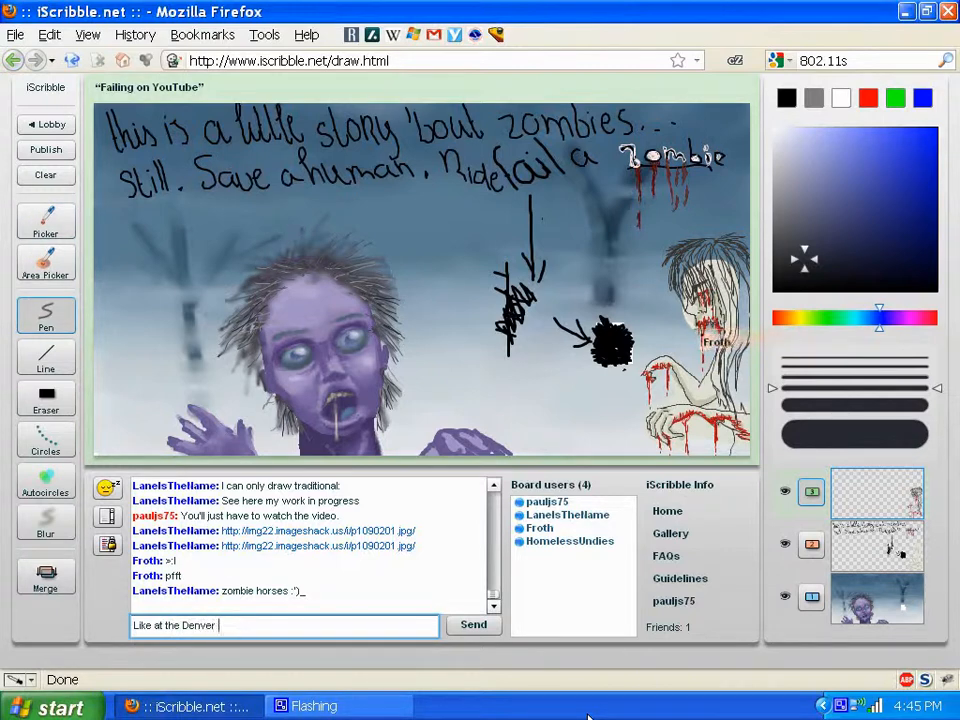
pyautogui.write(' airport?')
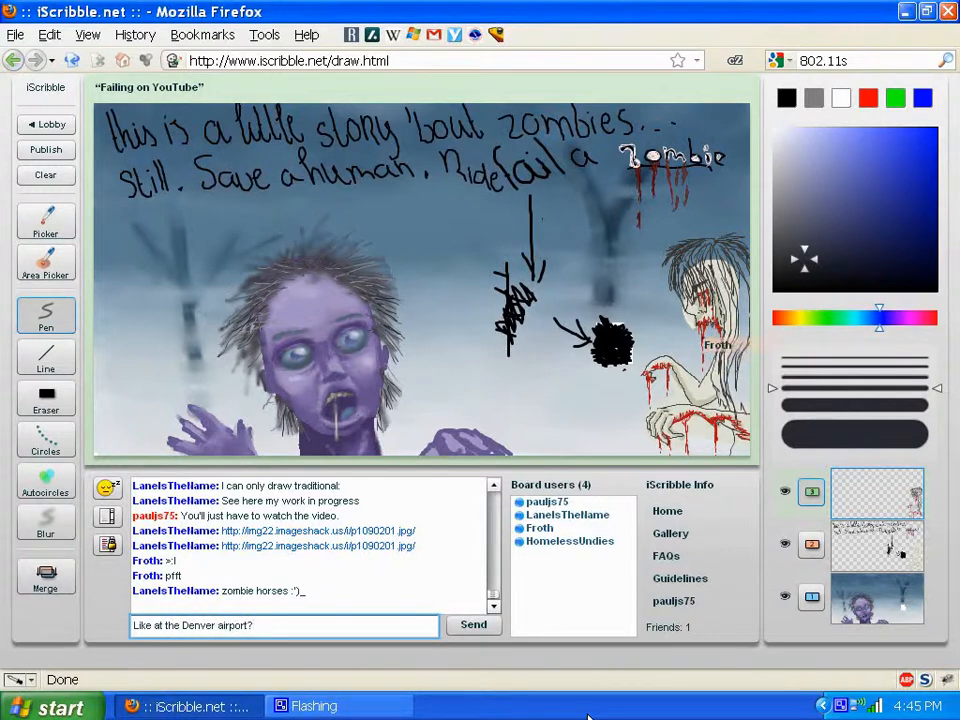
pyautogui.press('Return')
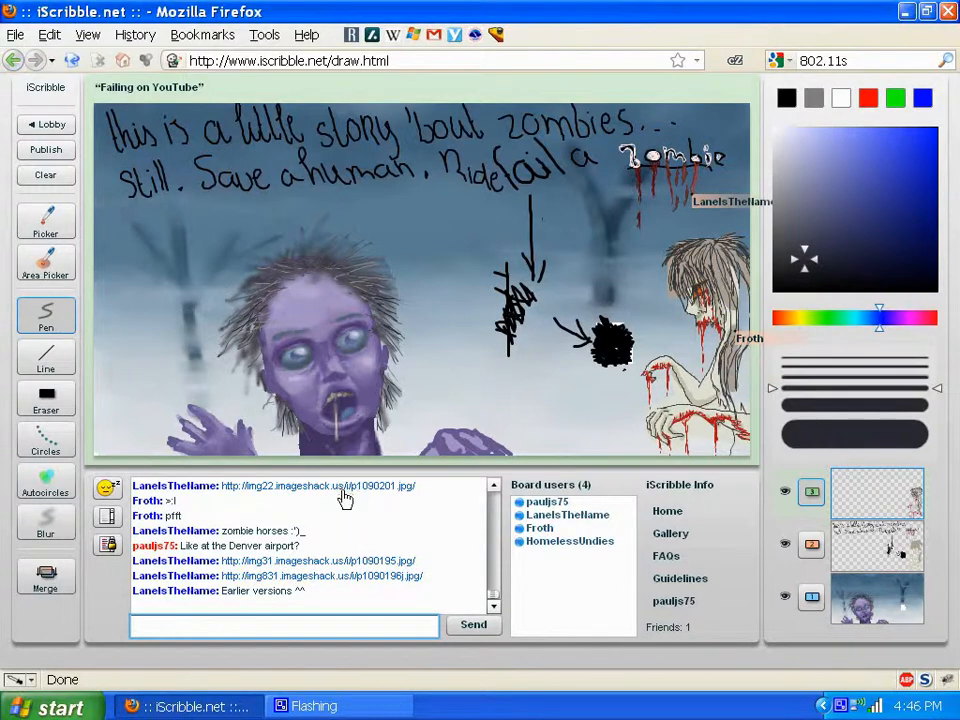
# Open the shared ImageShack link p1090195.jpg from the chat and examine the horse drawing.
pyautogui.click(339, 565)
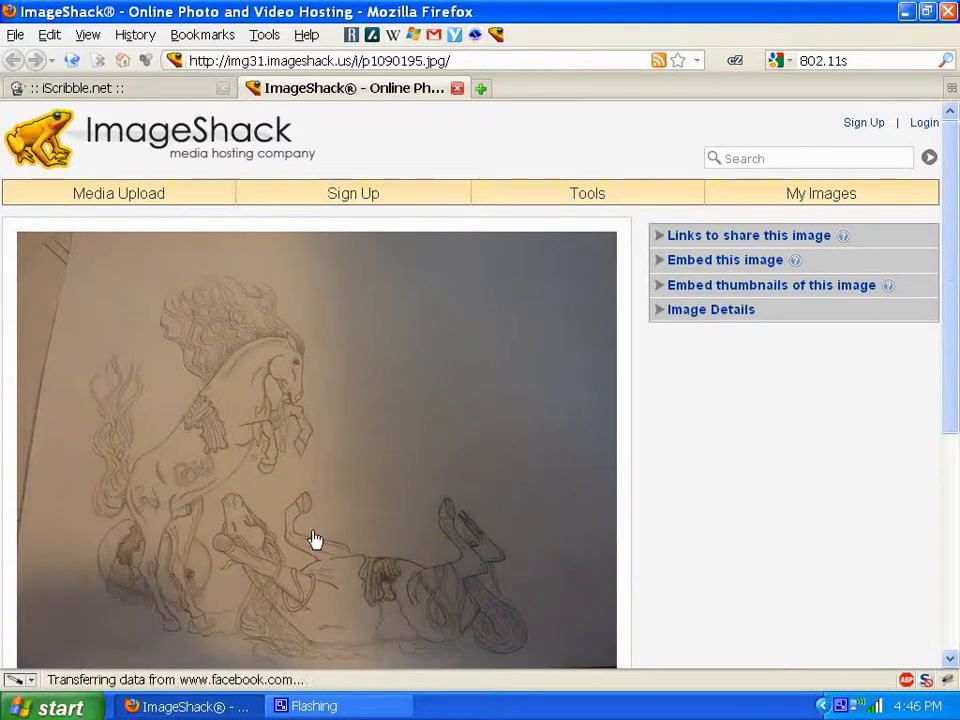
pyautogui.scroll(-2, 326, 448)
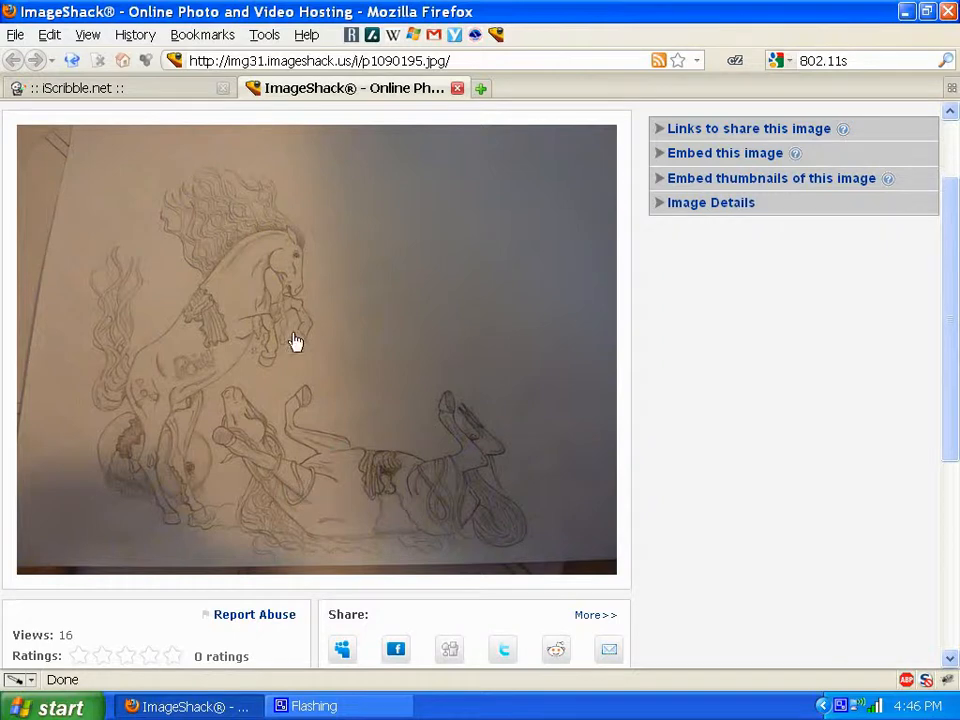
pyautogui.scroll(2, 251, 377)
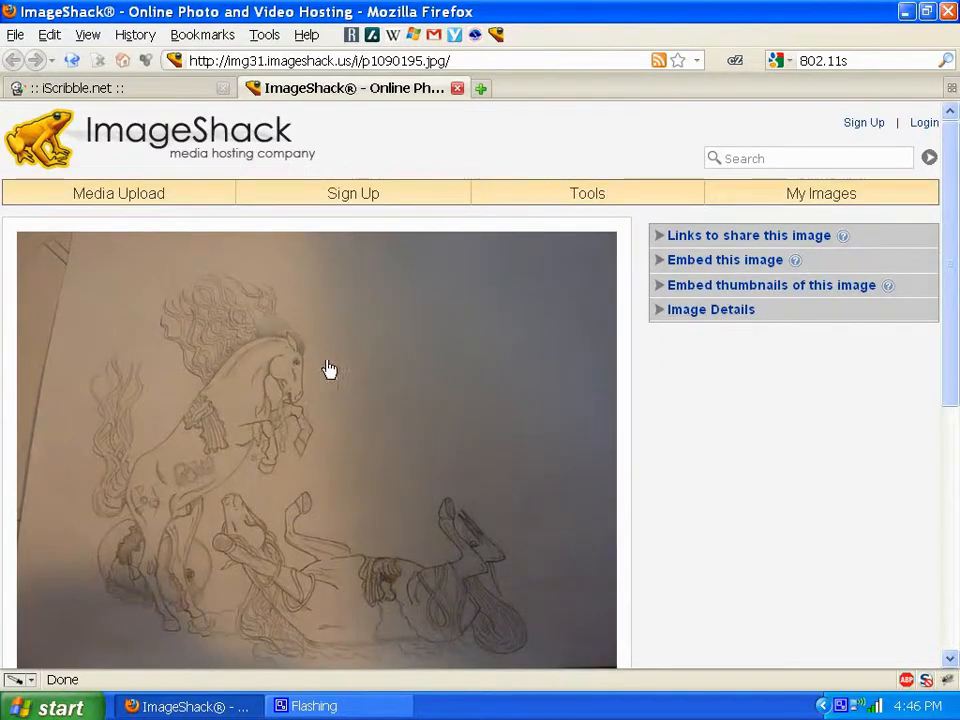
# Search the web for "denver horse airport".
pyautogui.click(808, 60)
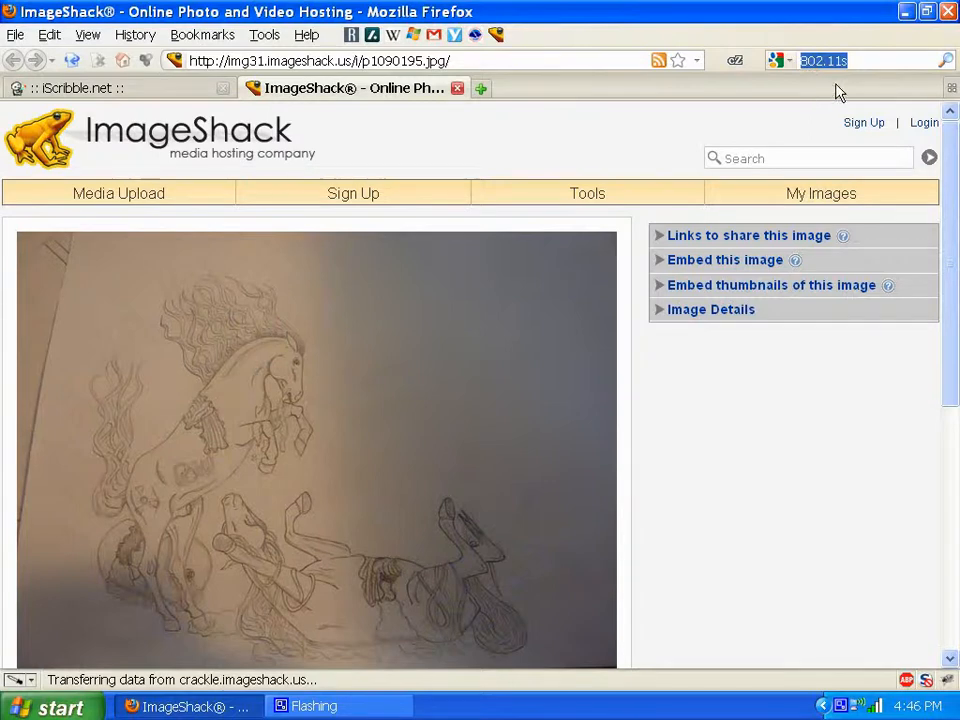
pyautogui.write('denver ')
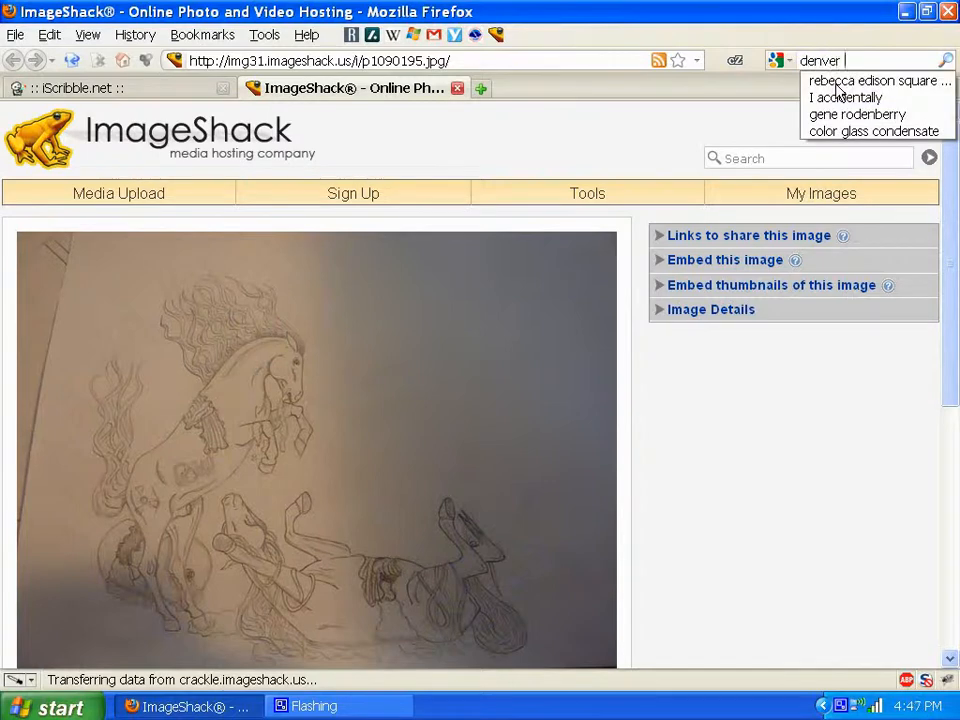
pyautogui.write('horse')
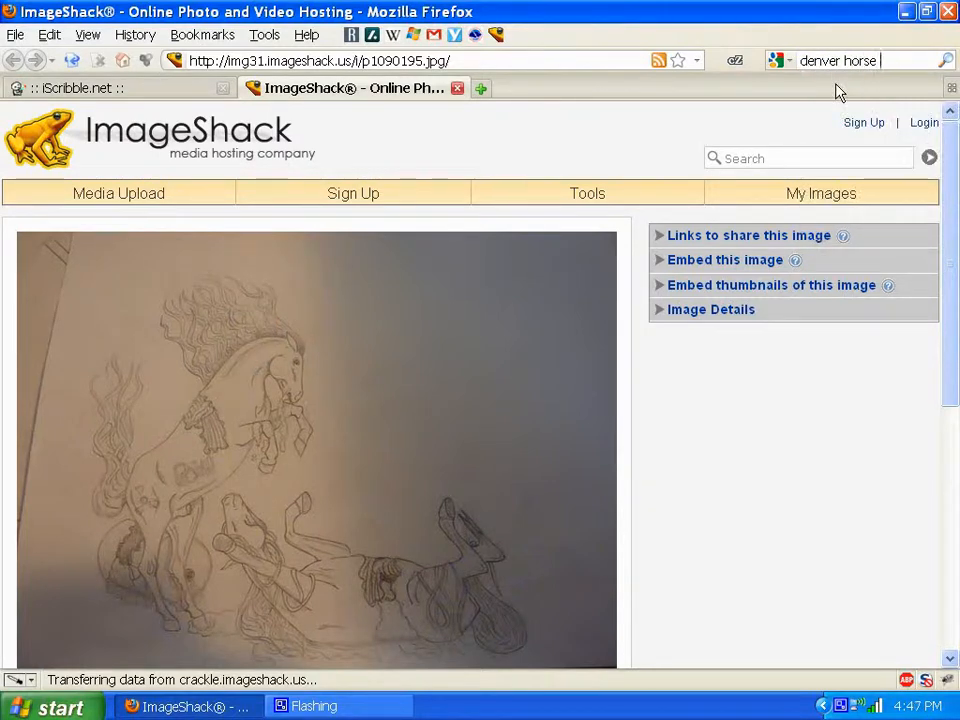
pyautogui.write(' airport')
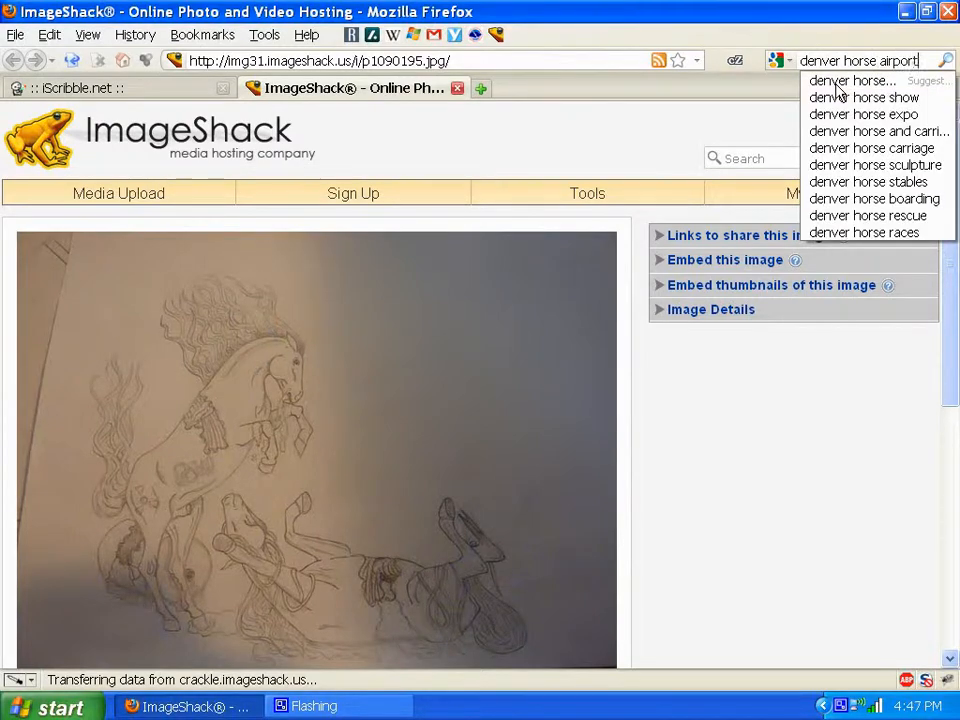
pyautogui.press('Return')
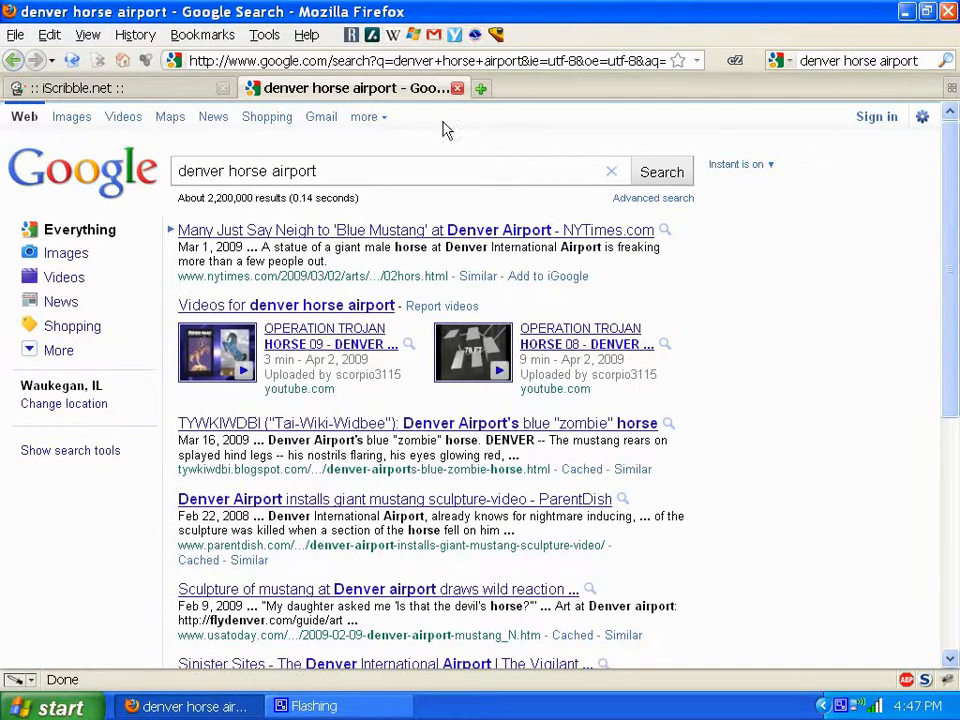
# View a blue horse statue picture among the image results, and close the page to return to the iScribble board.
pyautogui.click(74, 118)
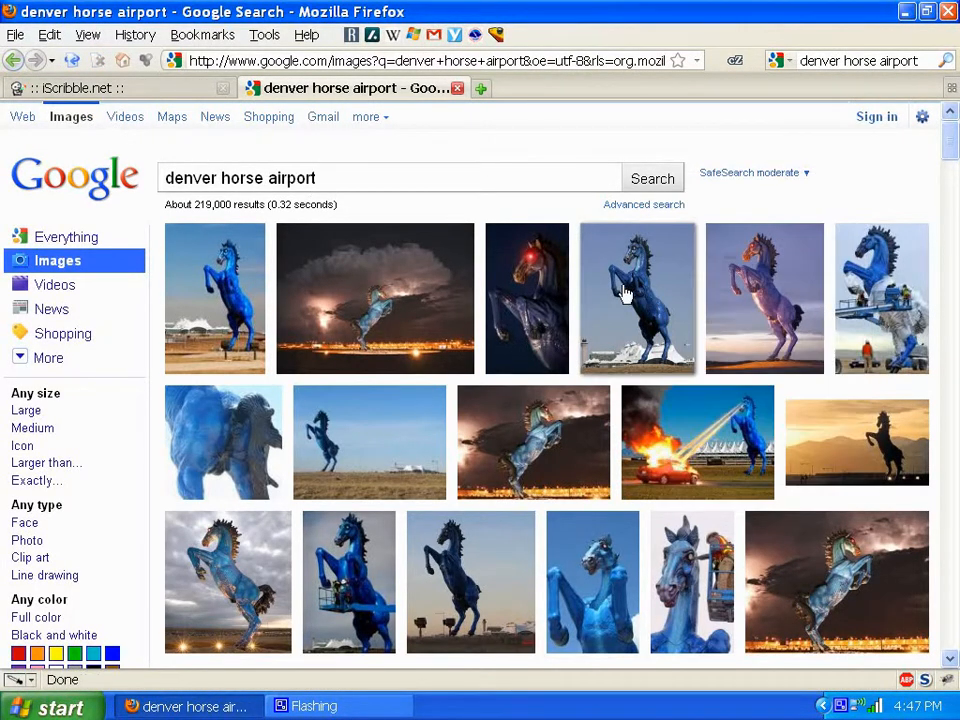
pyautogui.click(622, 290)
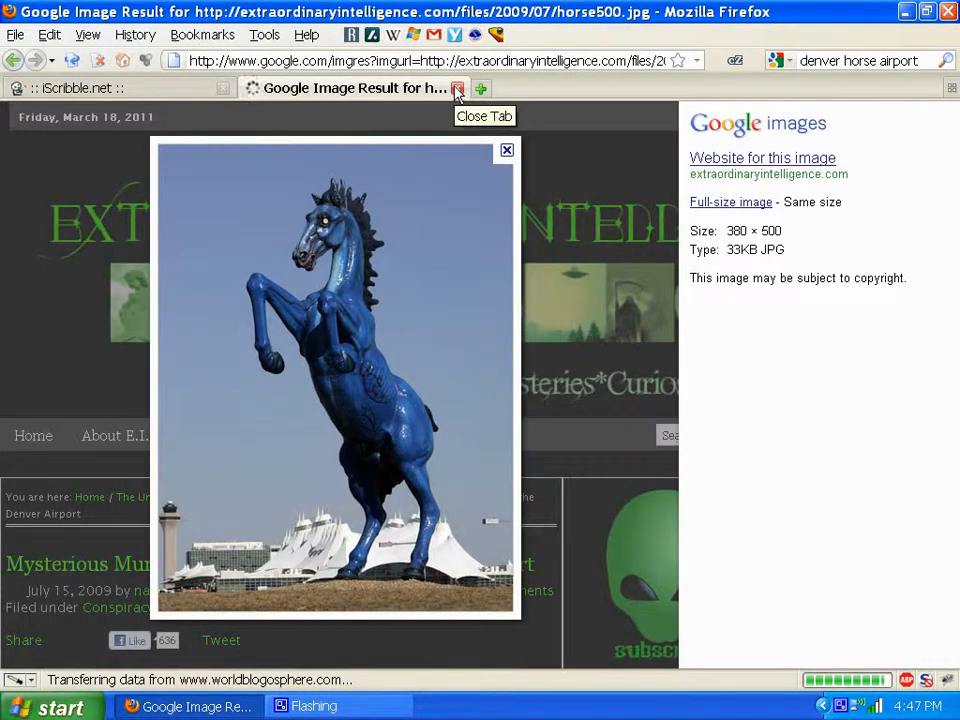
pyautogui.click(457, 89)
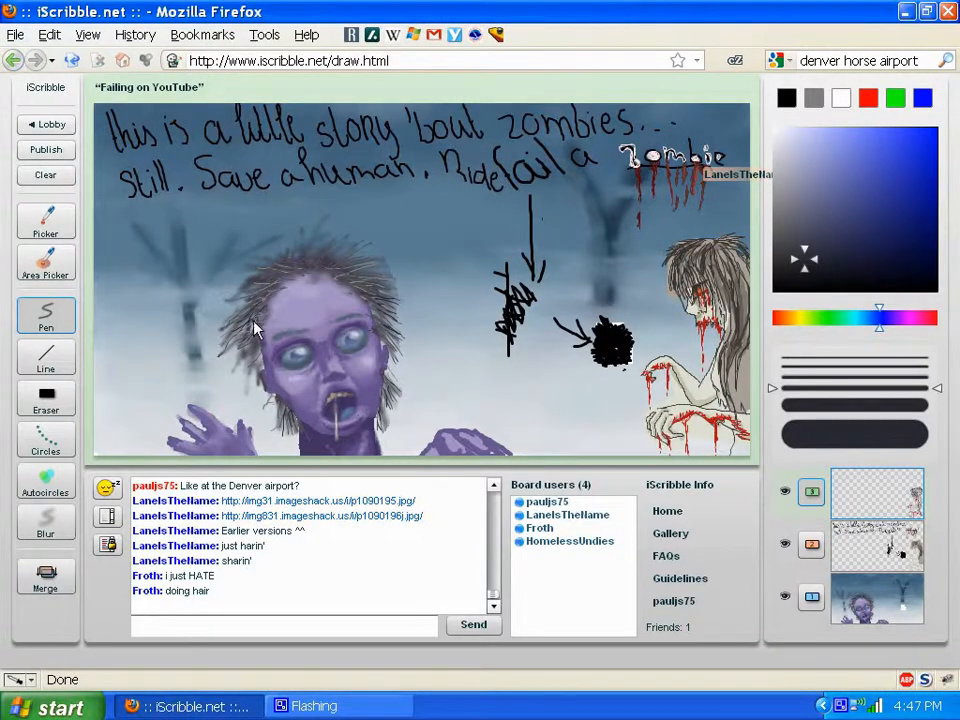
# Answer the question about fixing the white spot in chat with "Do what you've gotta do.".
pyautogui.click(259, 627)
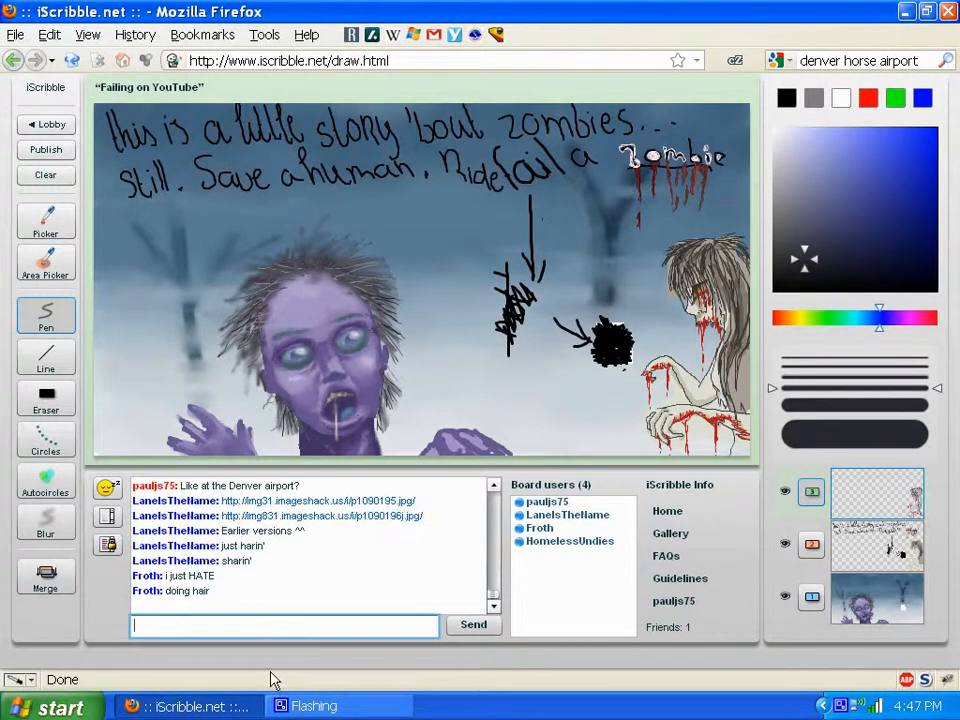
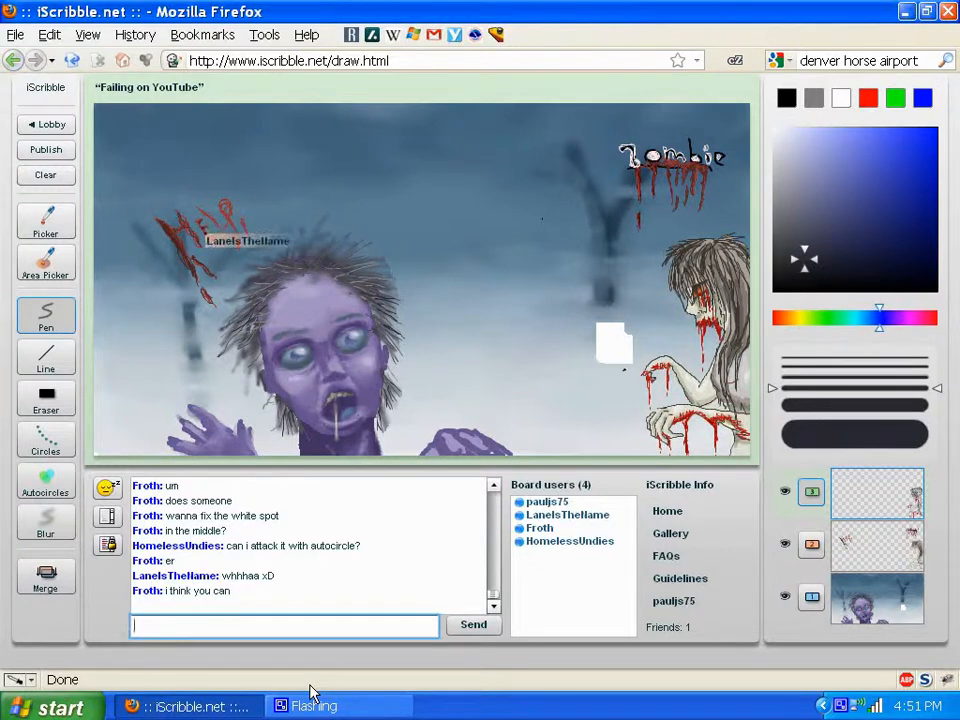
pyautogui.write('Do what you')
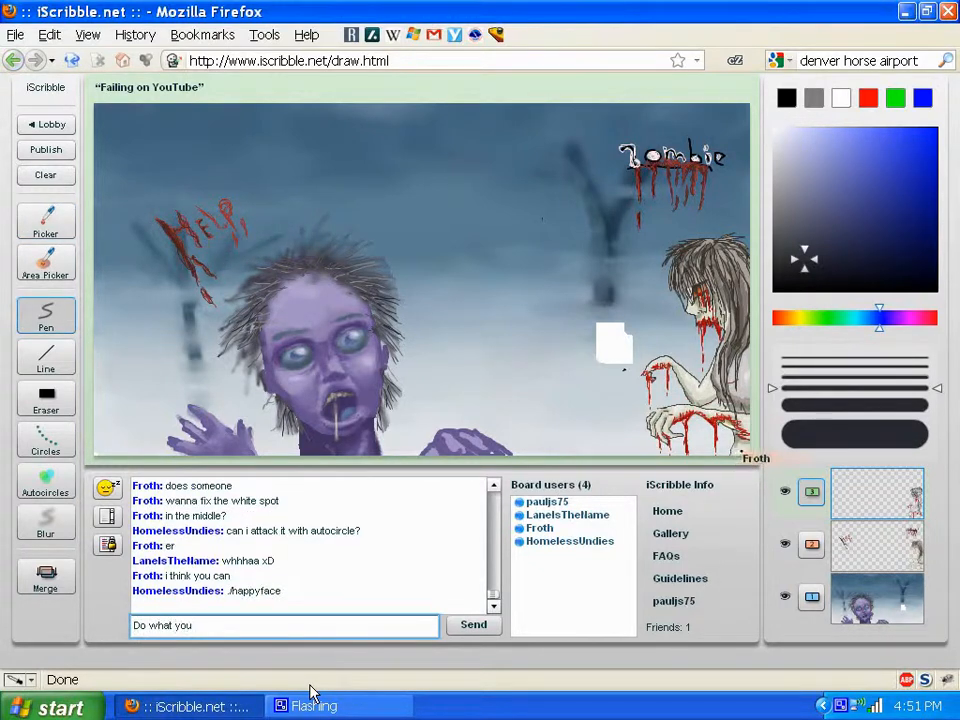
pyautogui.write("'ve")
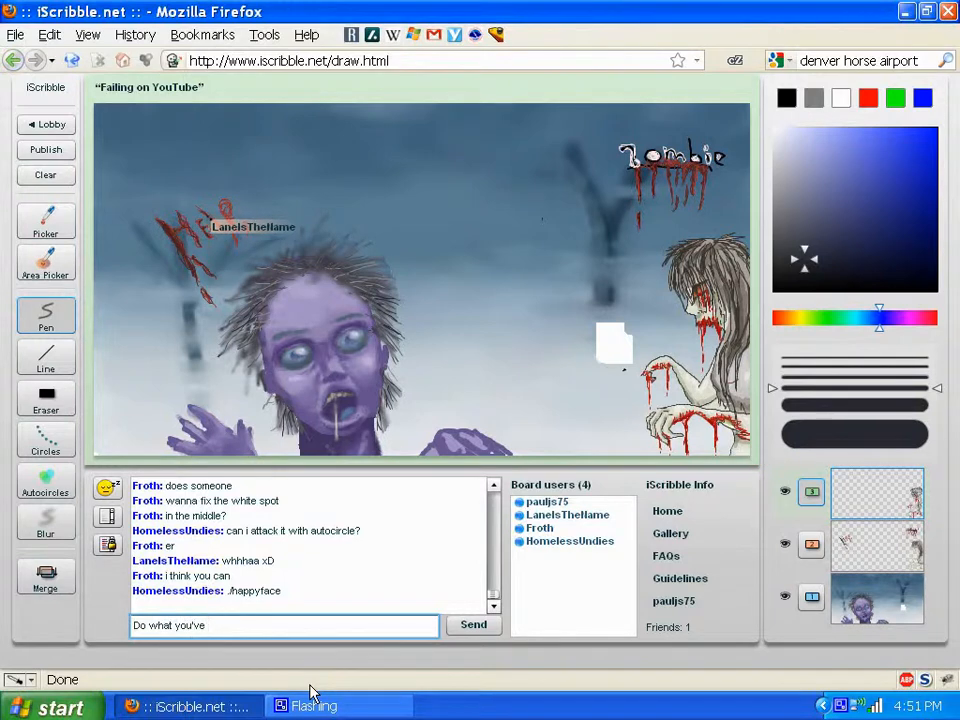
pyautogui.write(' gotta do.')
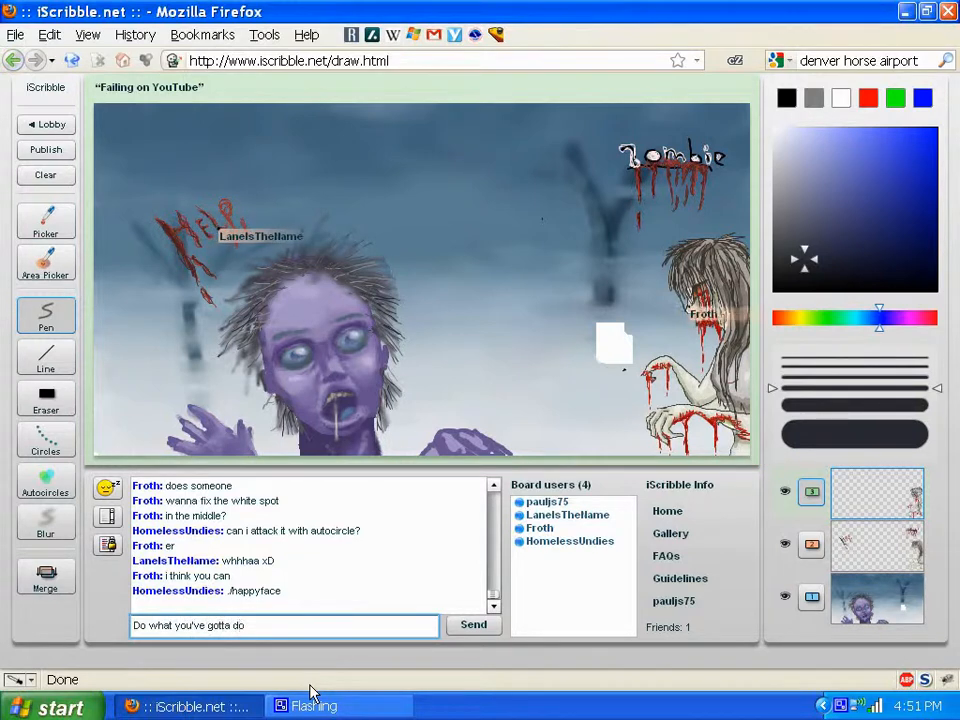
pyautogui.press('Return')
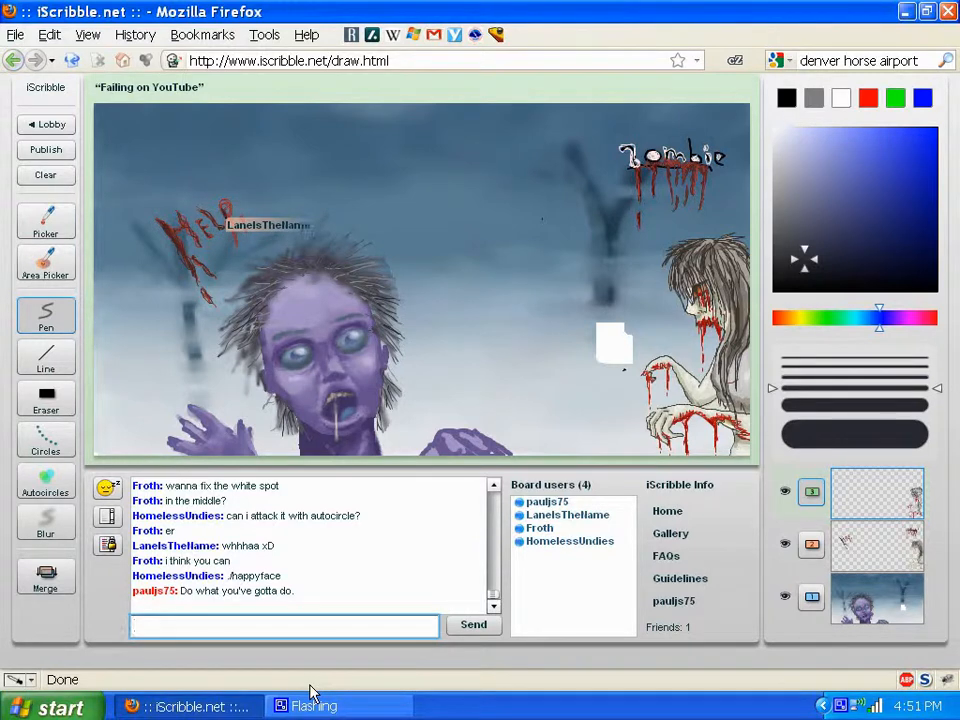
# Send the chat message "Anything after 5pm here isn't getting recorded though.".
pyautogui.write('Any')
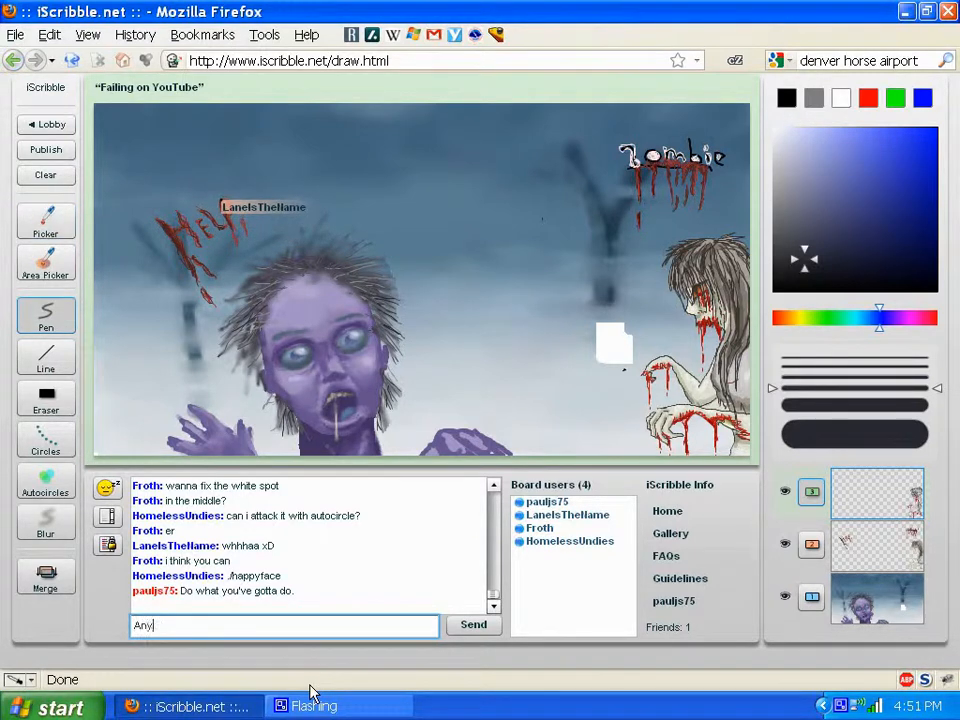
pyautogui.write('thing after')
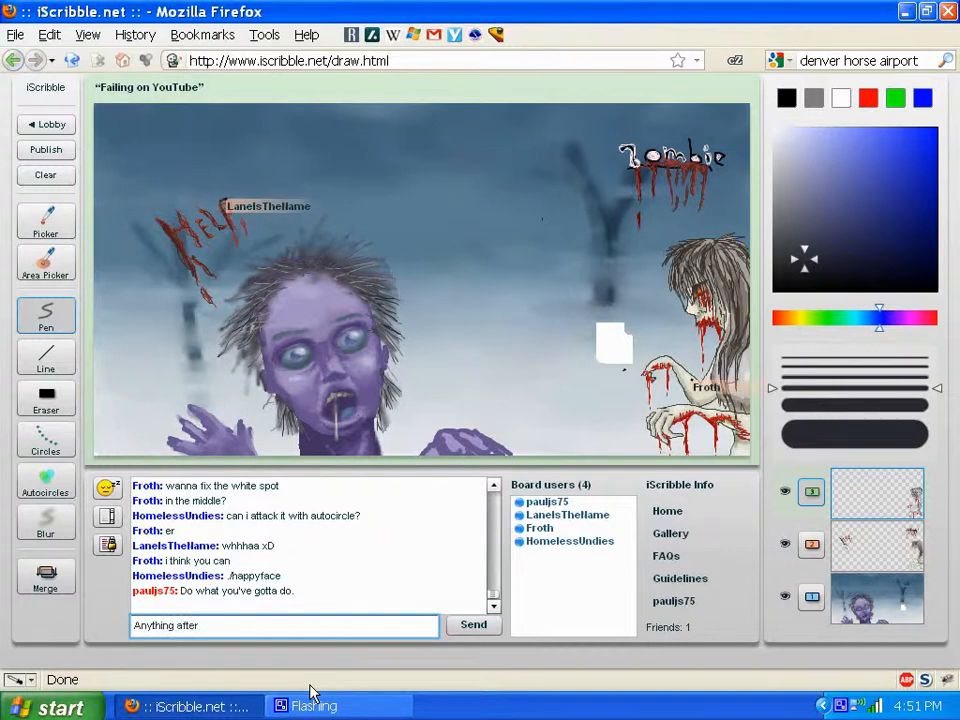
pyautogui.write(' 5pm here ')
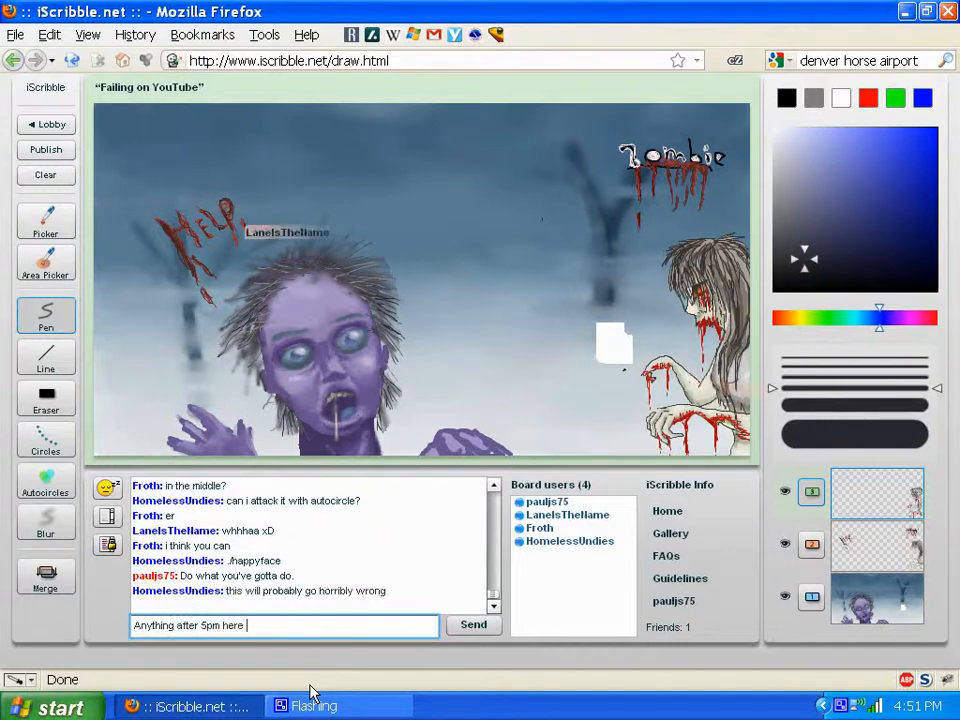
pyautogui.write("isn't g")
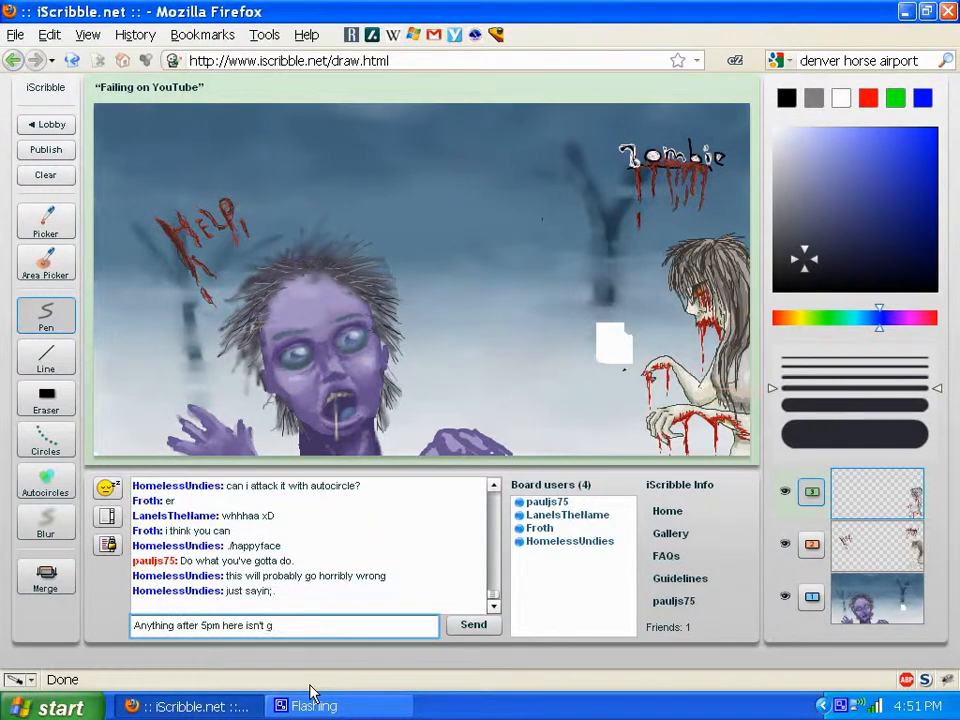
pyautogui.write('etting recorded thoug')
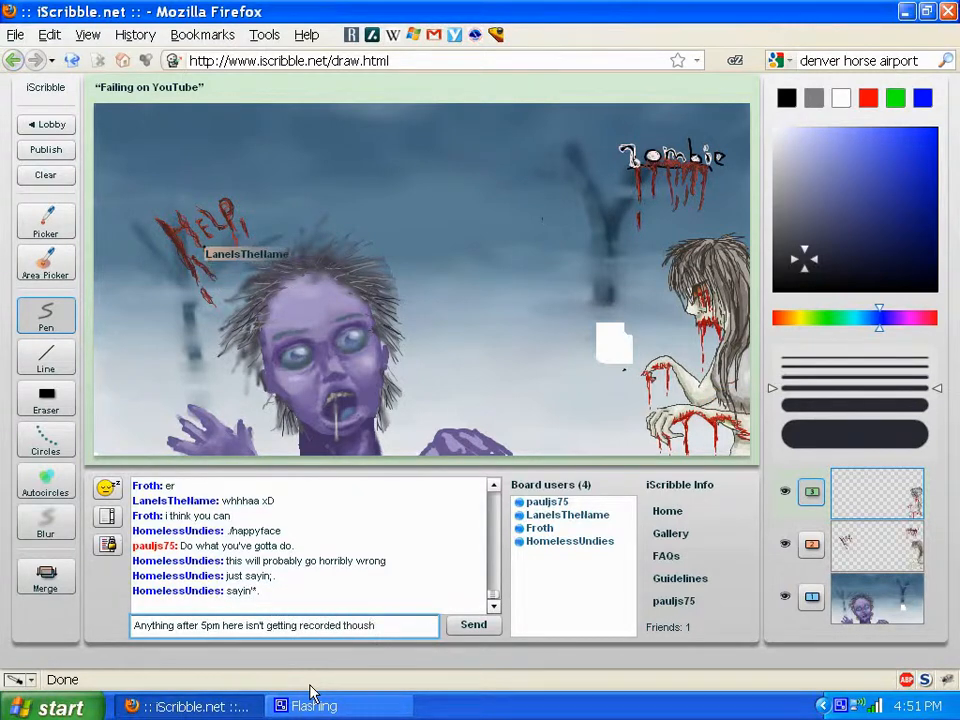
pyautogui.write('h.')
pyautogui.press('Return')
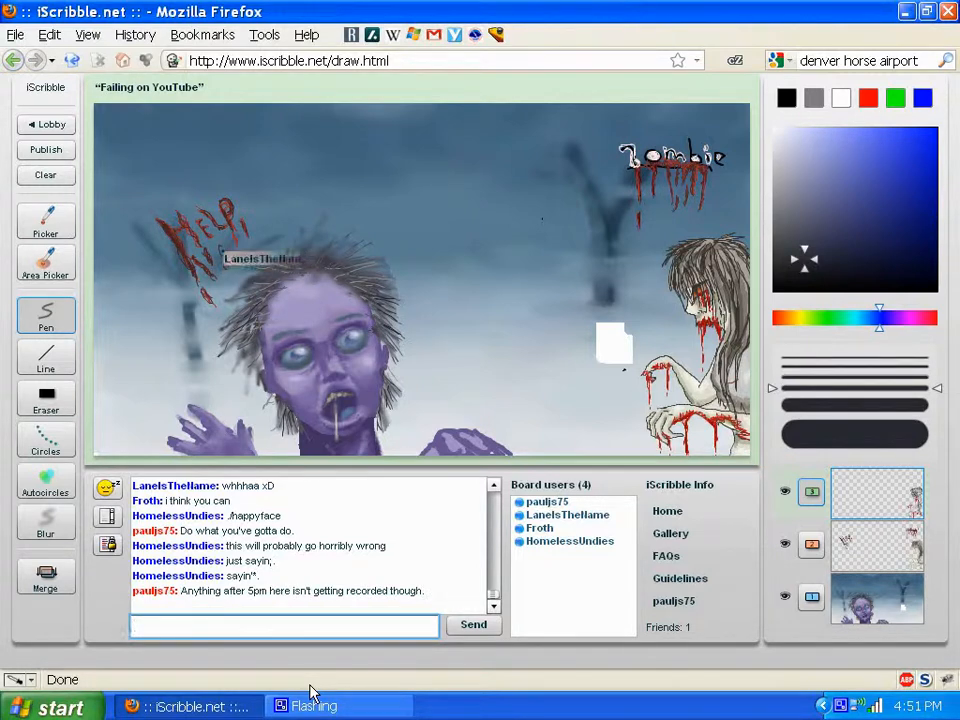
# Send the chat message "Unless you start another.".
pyautogui.write('Unless you')
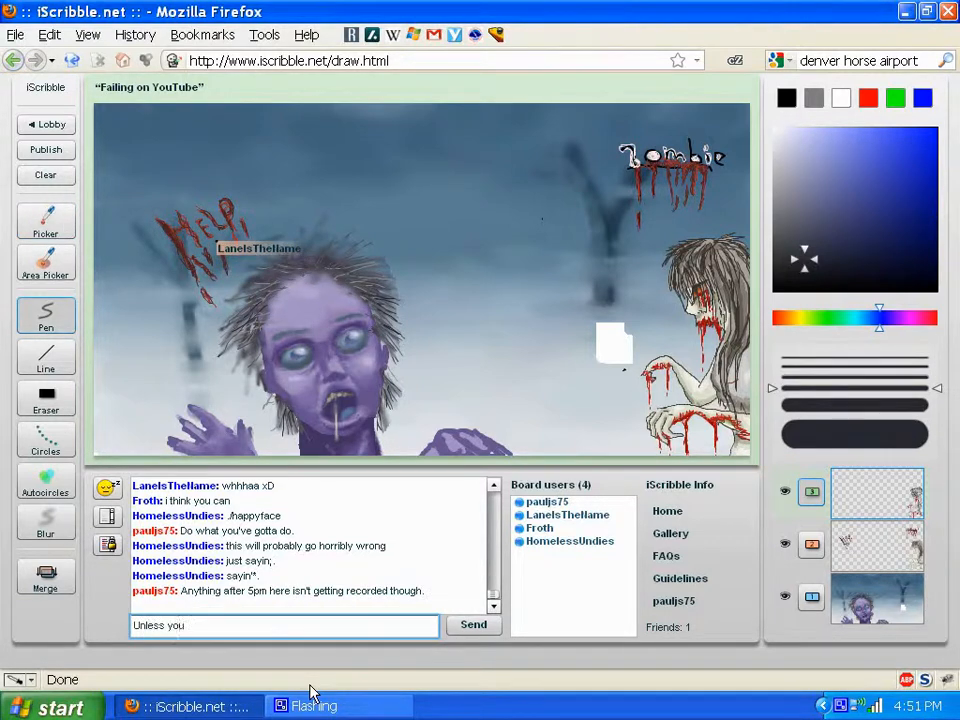
pyautogui.write(' start another')
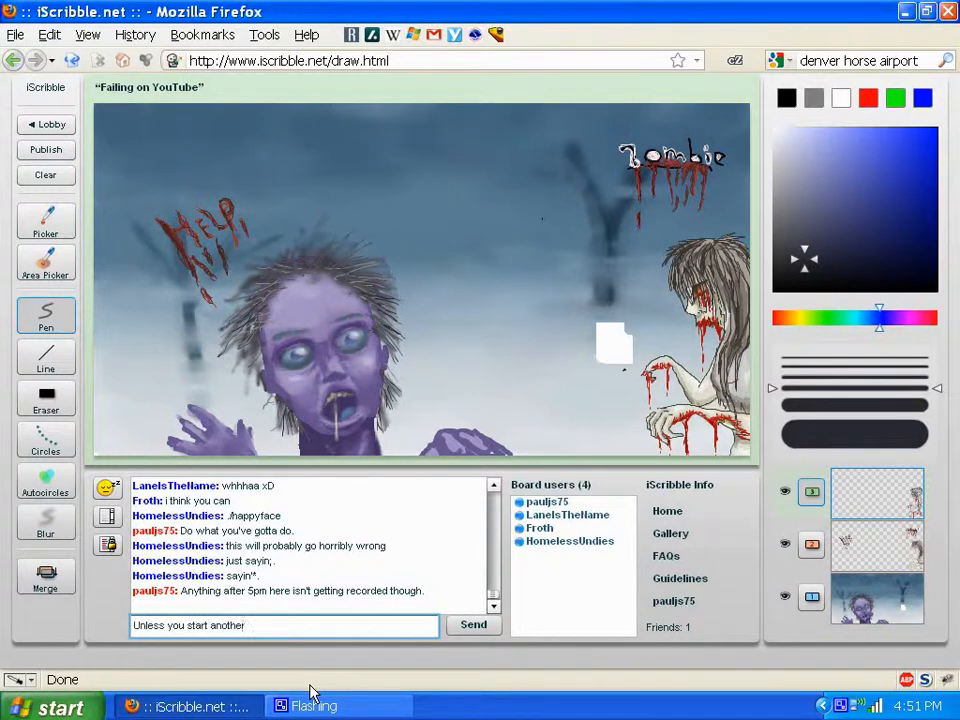
pyautogui.press('Return')
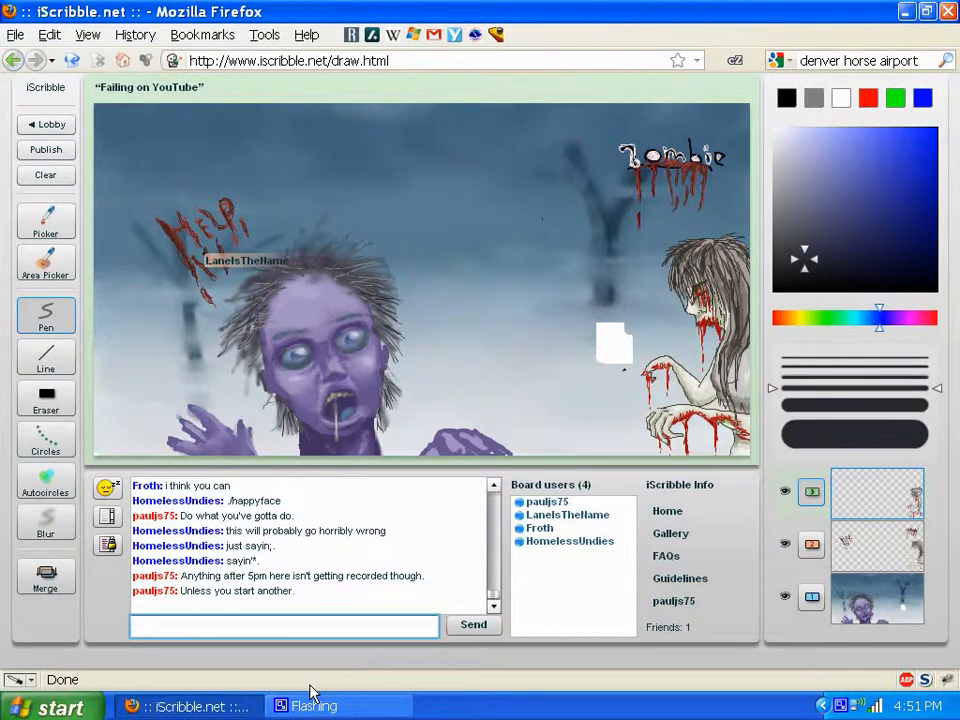
# Complete the previous remark with the chat message "recording or whatever.".
pyautogui.write('re')
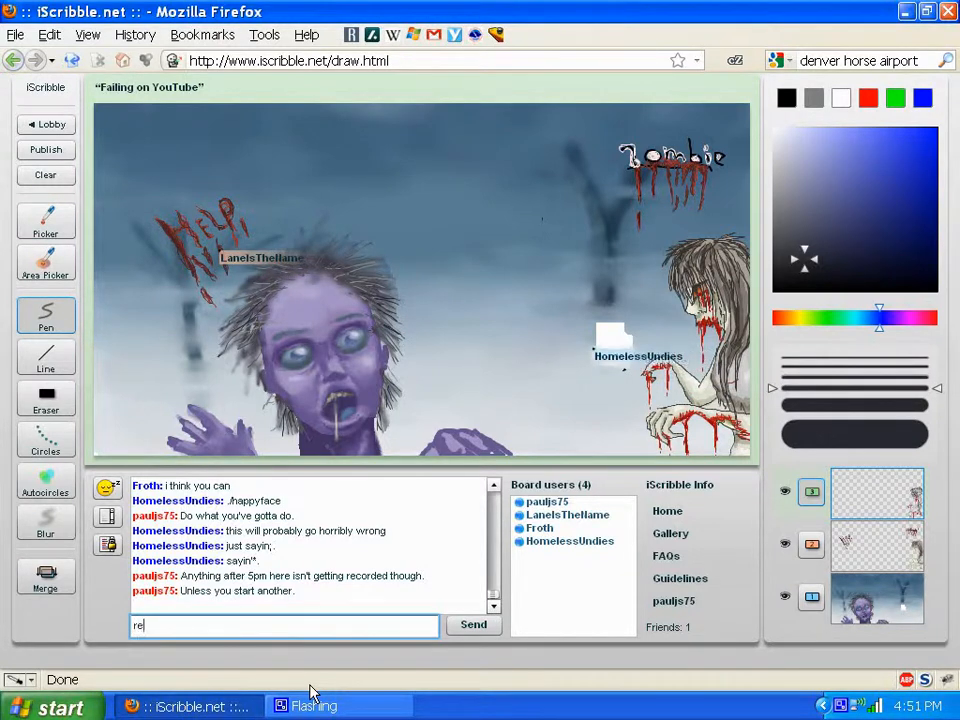
pyautogui.write('cording or w')
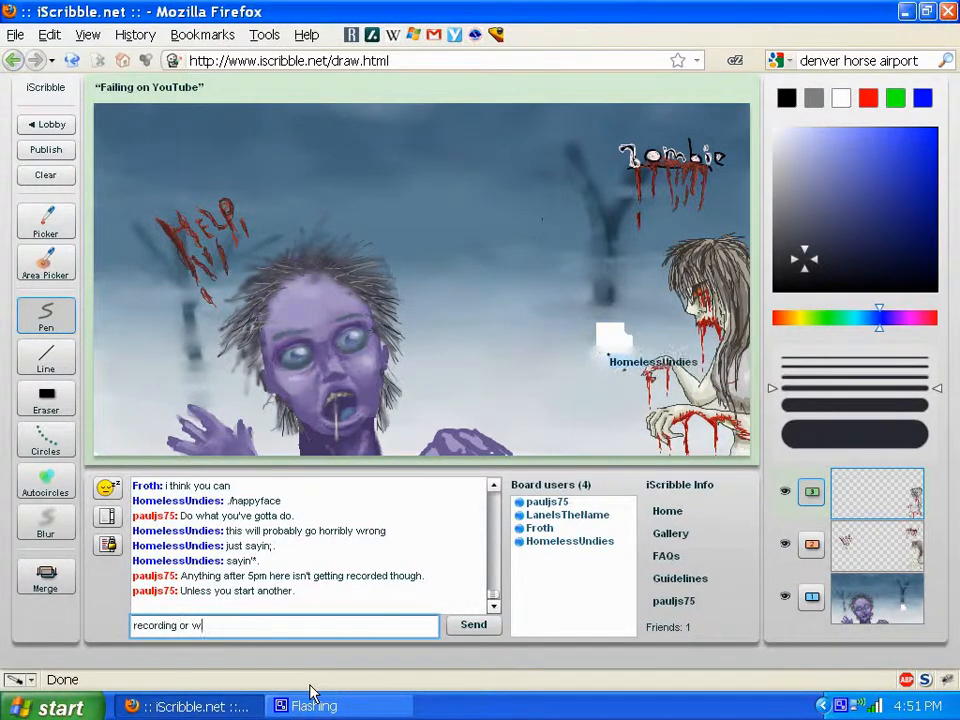
pyautogui.write('hatever.')
pyautogui.press('Return')
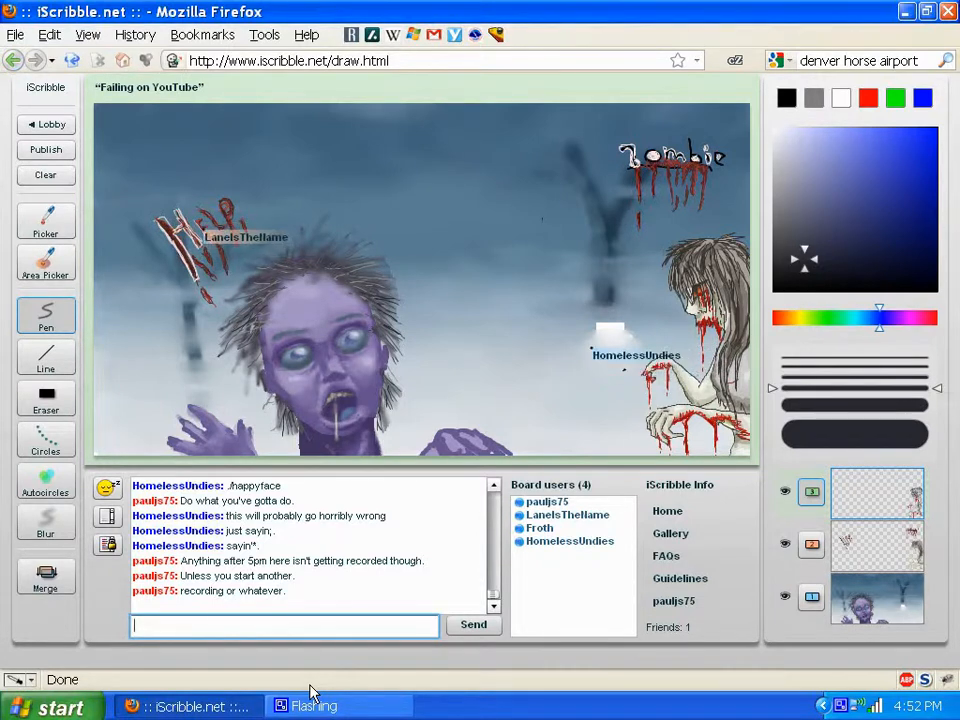
pyautogui.write('Hi')
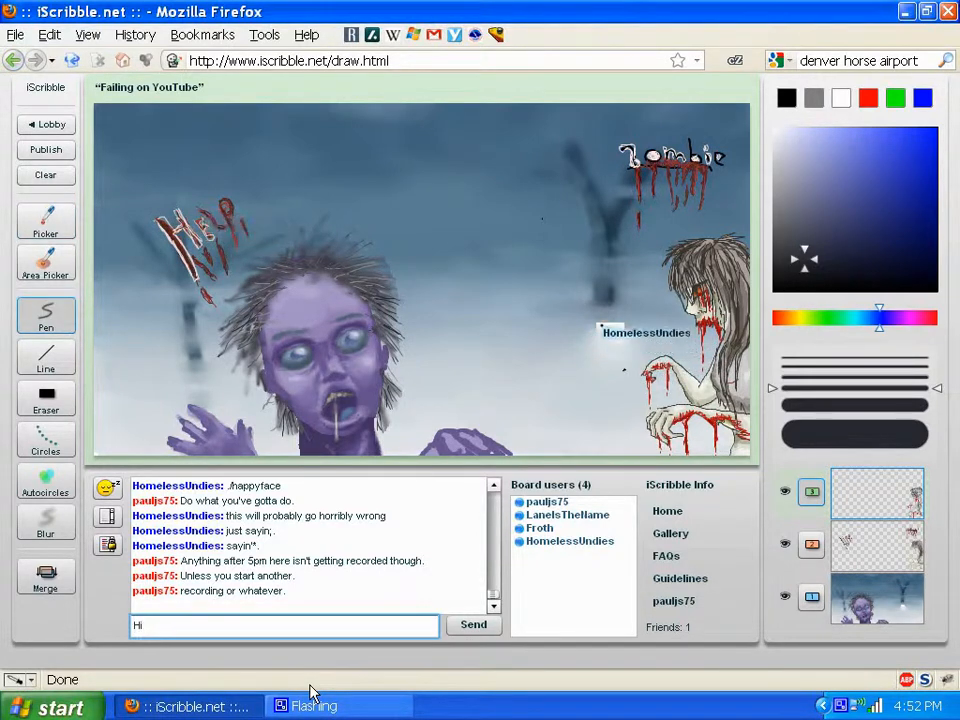
pyautogui.write(' everyb')
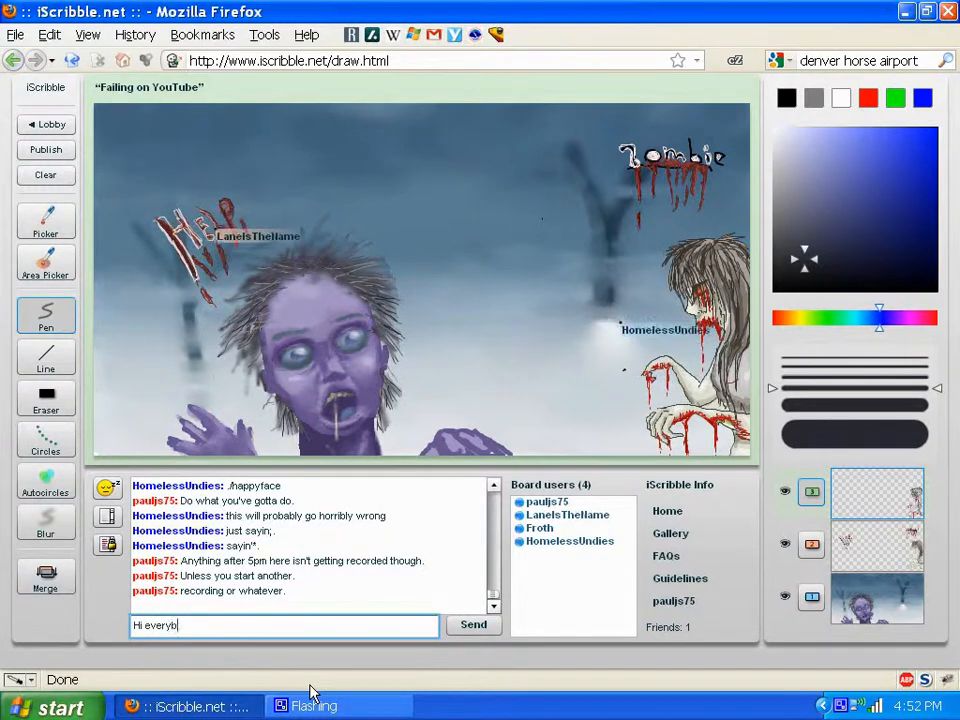
pyautogui.write('ody.')
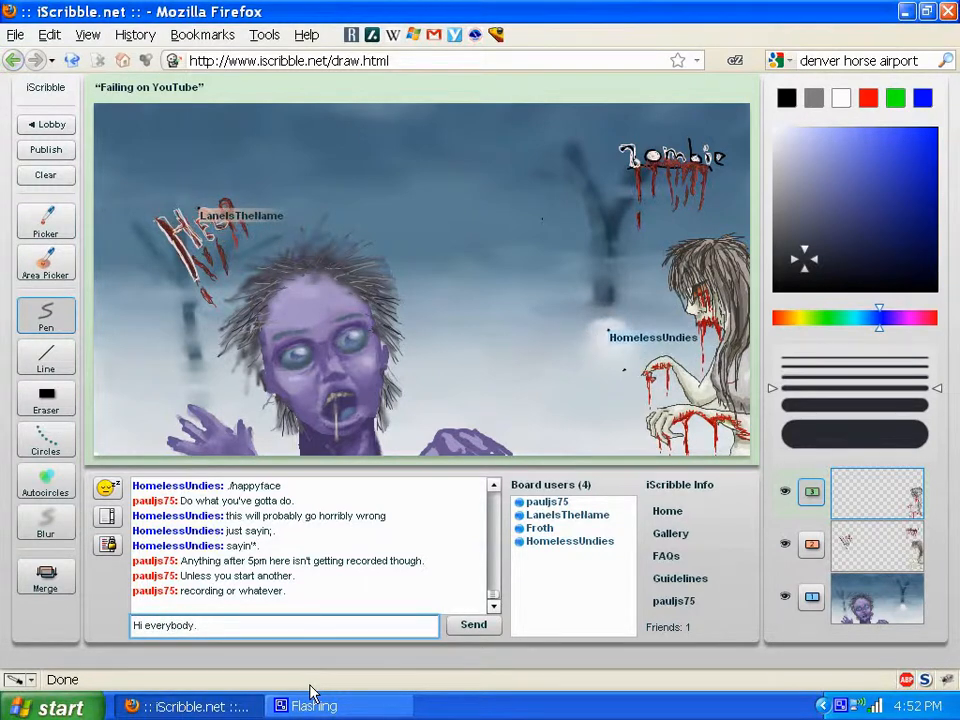
pyautogui.press('BackSpace')
pyautogui.press('BackSpace')
pyautogui.press('BackSpace')
pyautogui.press('BackSpace')
pyautogui.press('BackSpace')
pyautogui.press('BackSpace')
pyautogui.press('BackSpace')
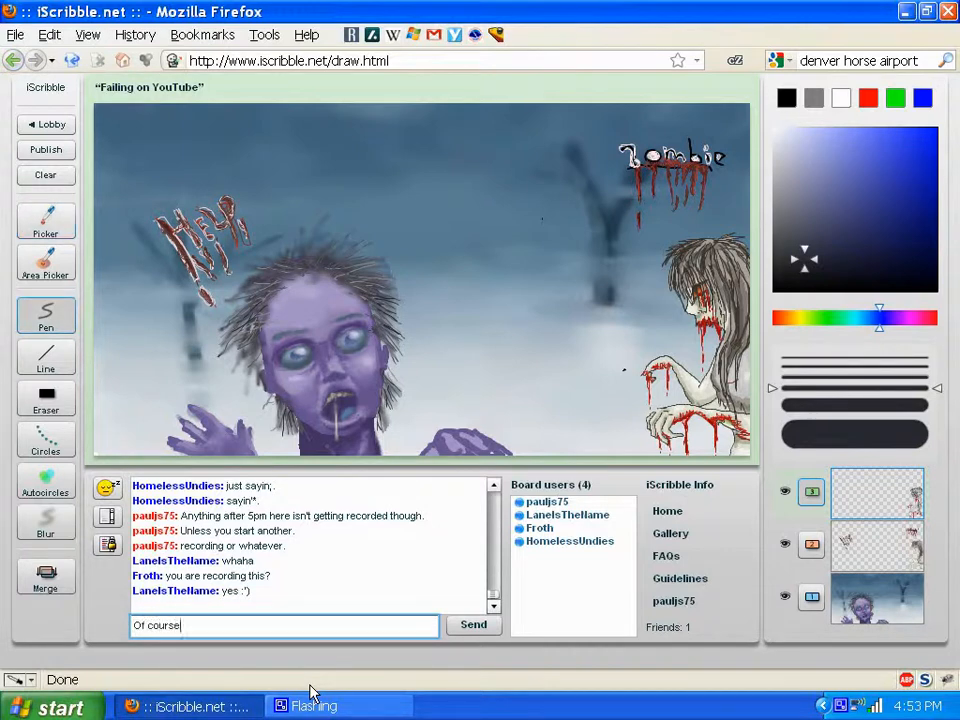
# Answer the chat question about recording with "Of course." and the remark about America with "Yep.".
pyautogui.write('.')
pyautogui.press('Return')
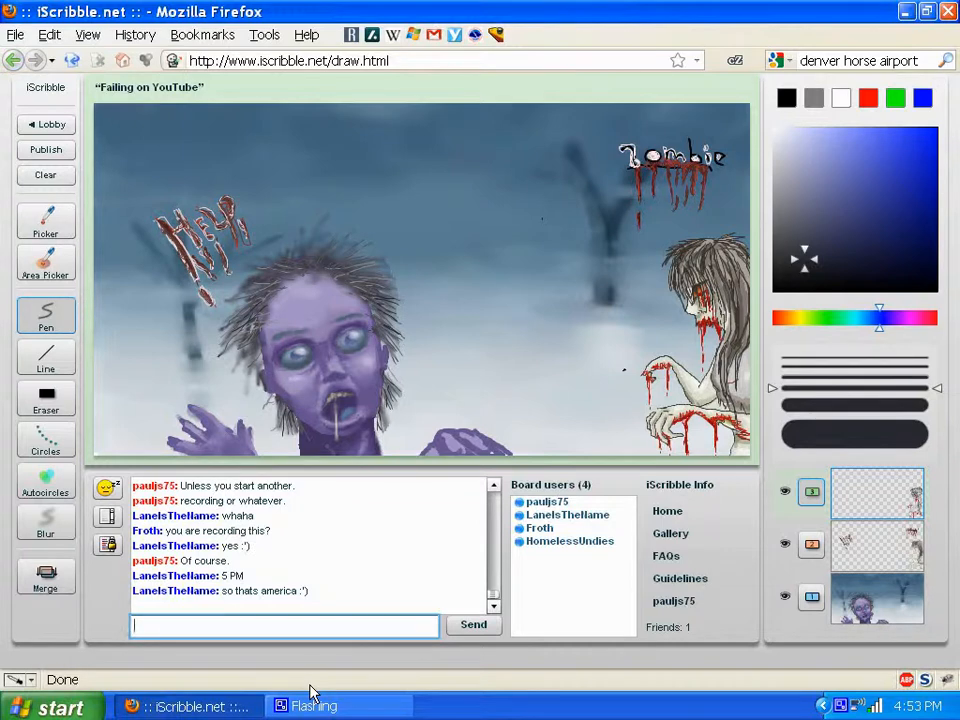
pyautogui.write('Yep.')
pyautogui.press('Return')
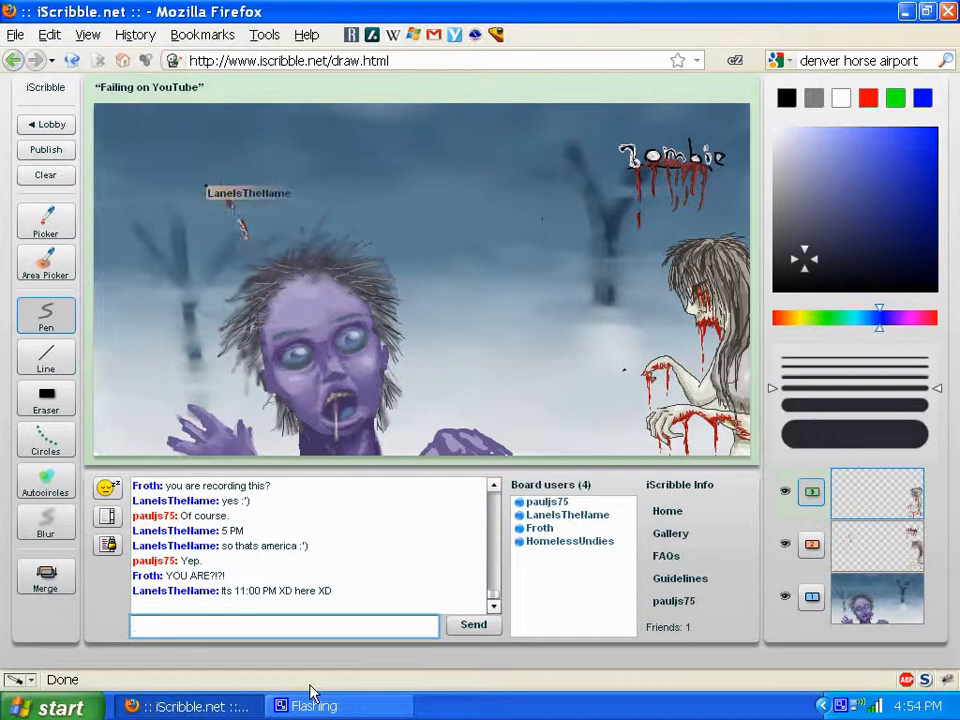
# Ask "Where's that?" in chat in response to the board user's local time.
pyautogui.press('ctrl')
pyautogui.write('Whe')
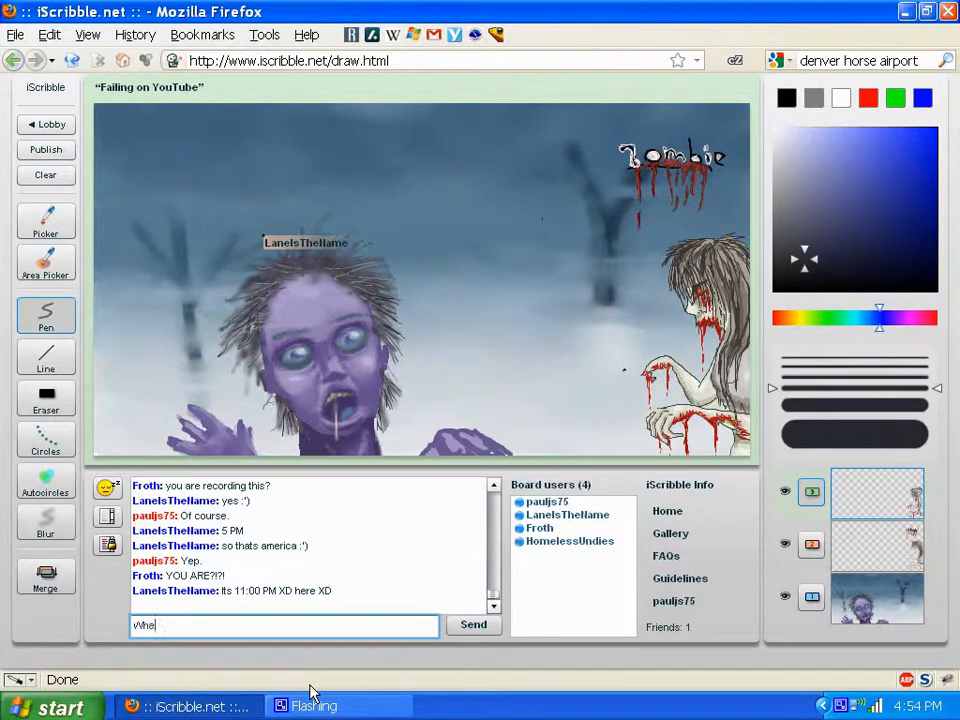
pyautogui.write("re's that?")
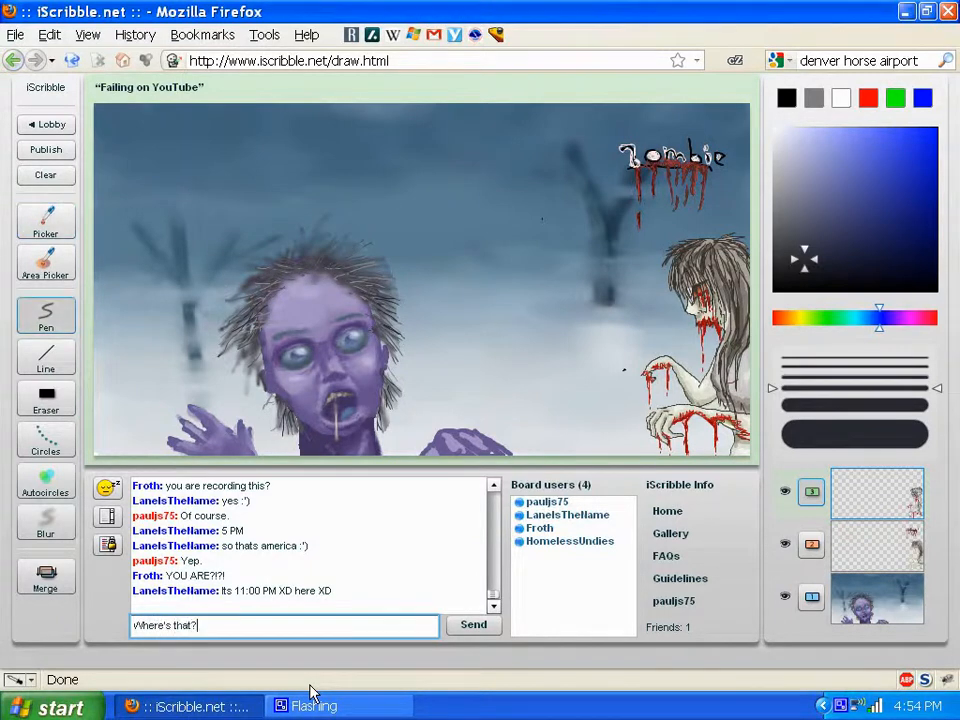
pyautogui.press('Return')
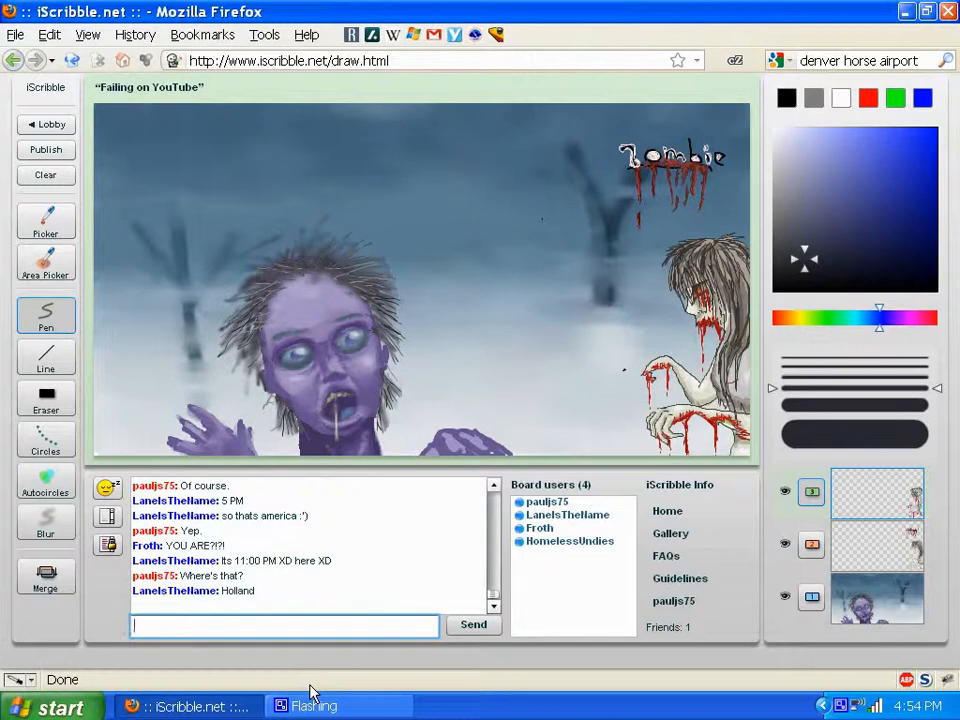
# Send the chat message "Your english is much better than my dutch.".
pyautogui.write('Your english is much ')
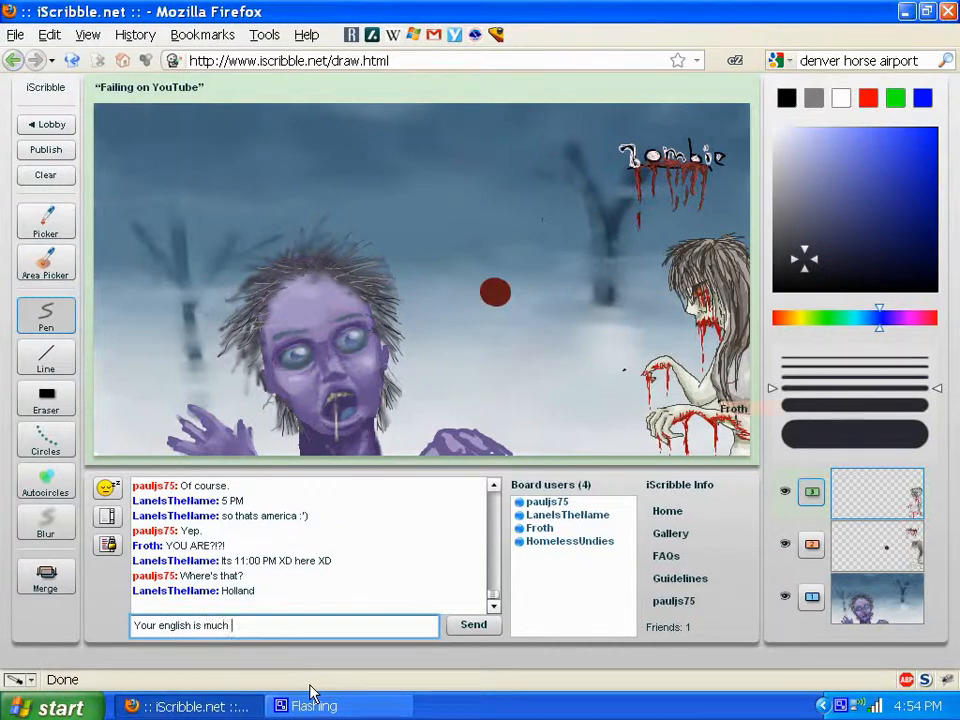
pyautogui.write('better than m')
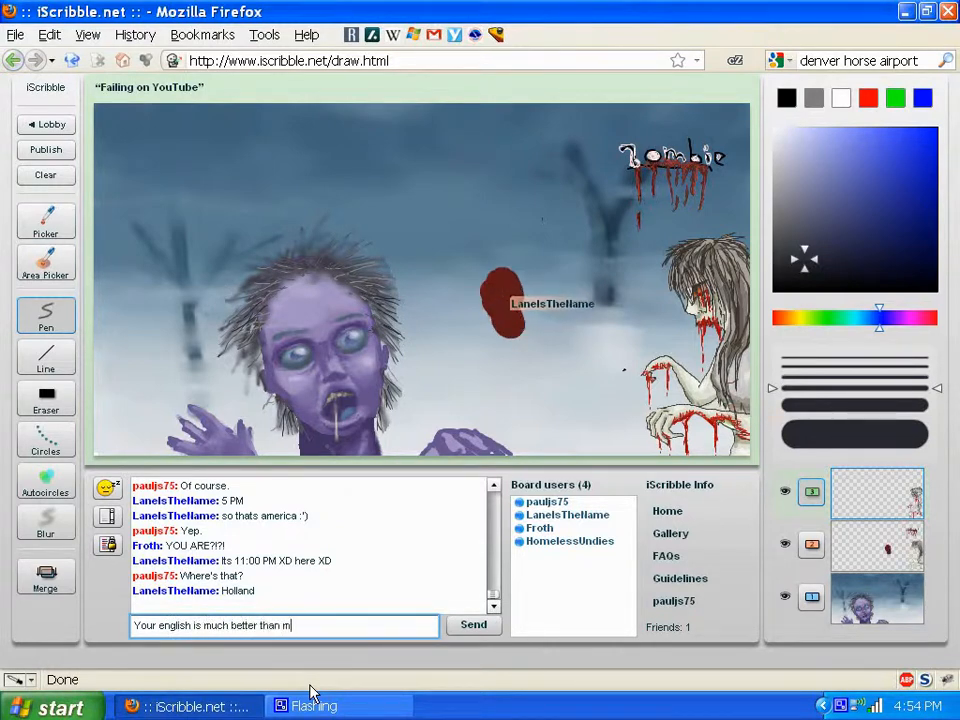
pyautogui.write('y dutch')
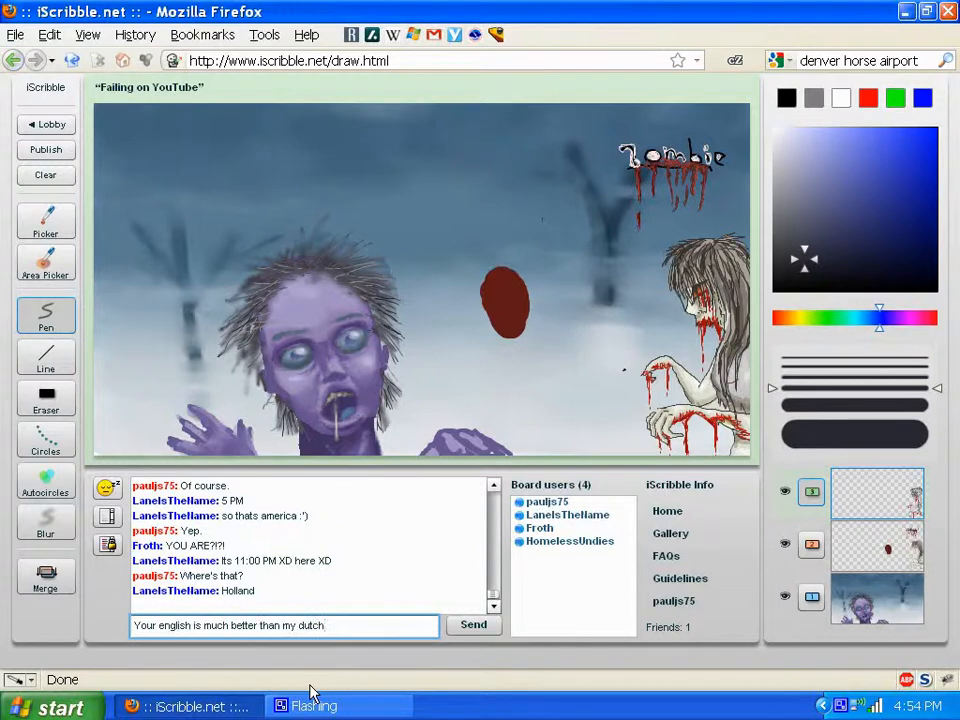
pyautogui.write('.')
pyautogui.press('Return')
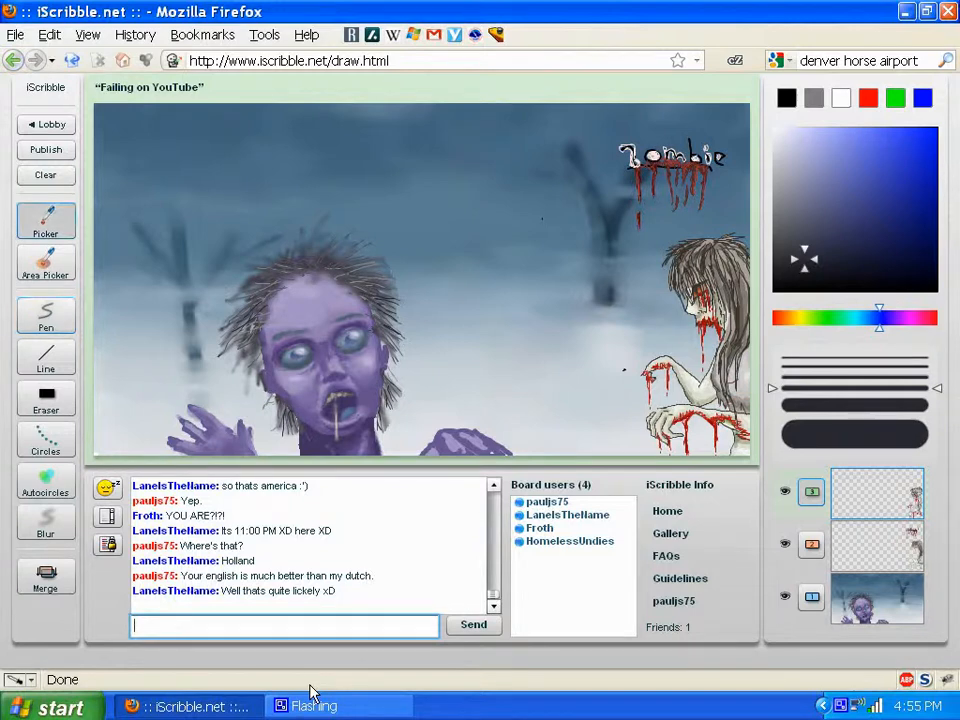
pyautogui.write('Ja..')
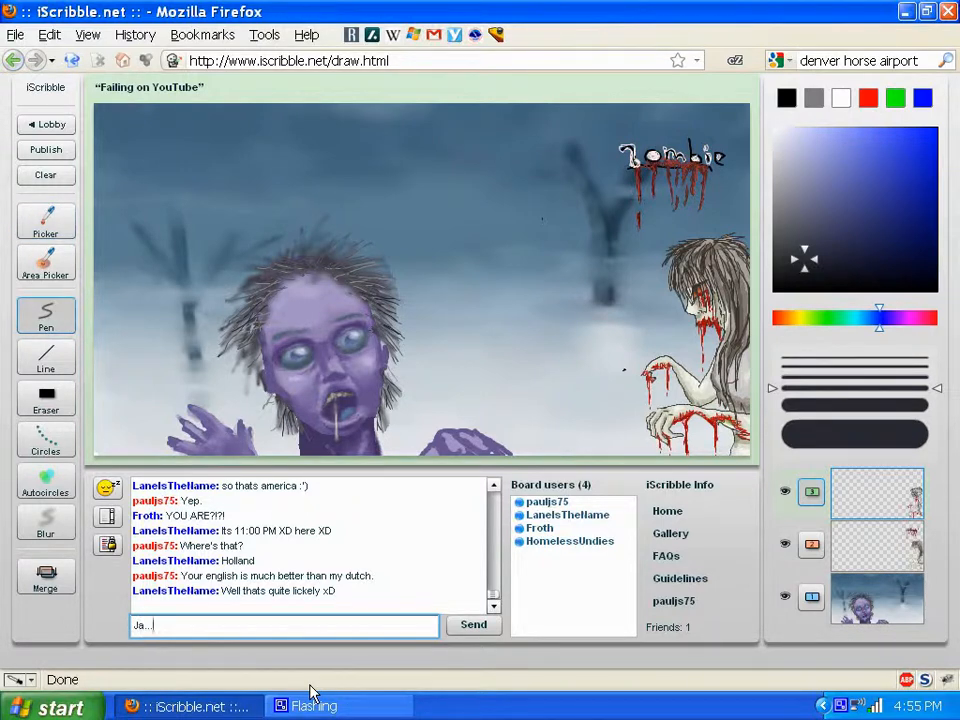
pyautogui.write('.')
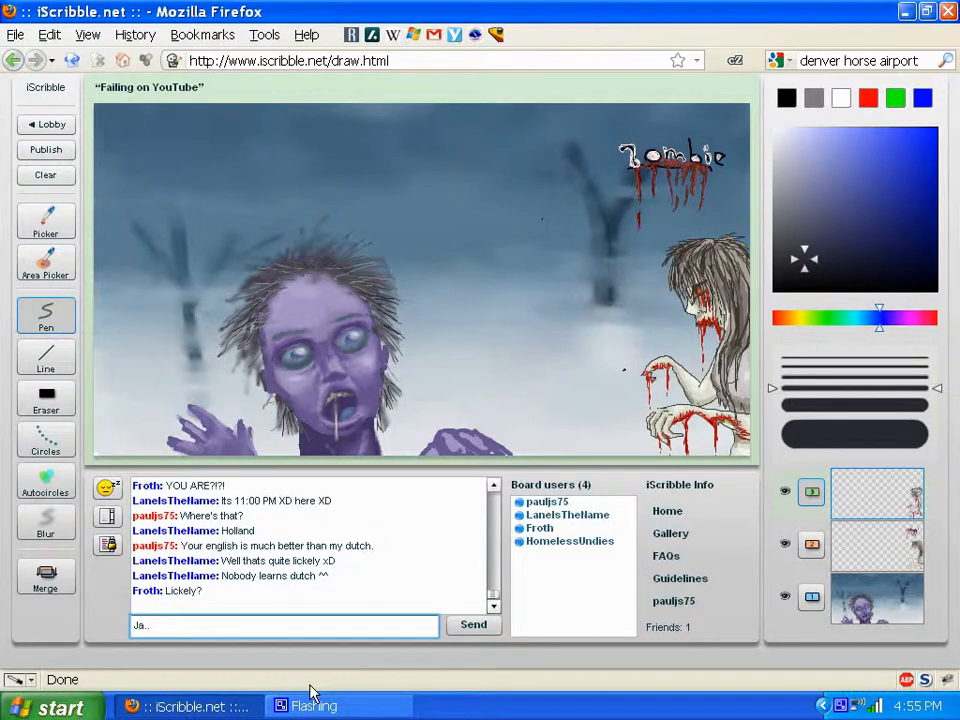
pyautogui.press('Return')
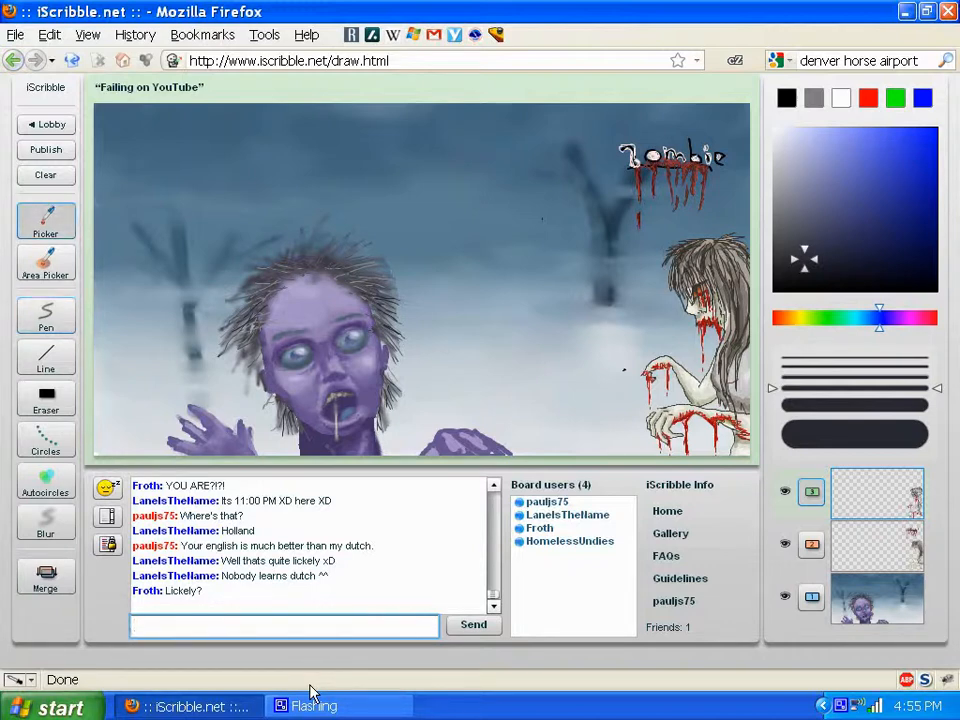
# Send the chat message "Deutsch maybe... But not Dutch.".
pyautogui.write('Deu')
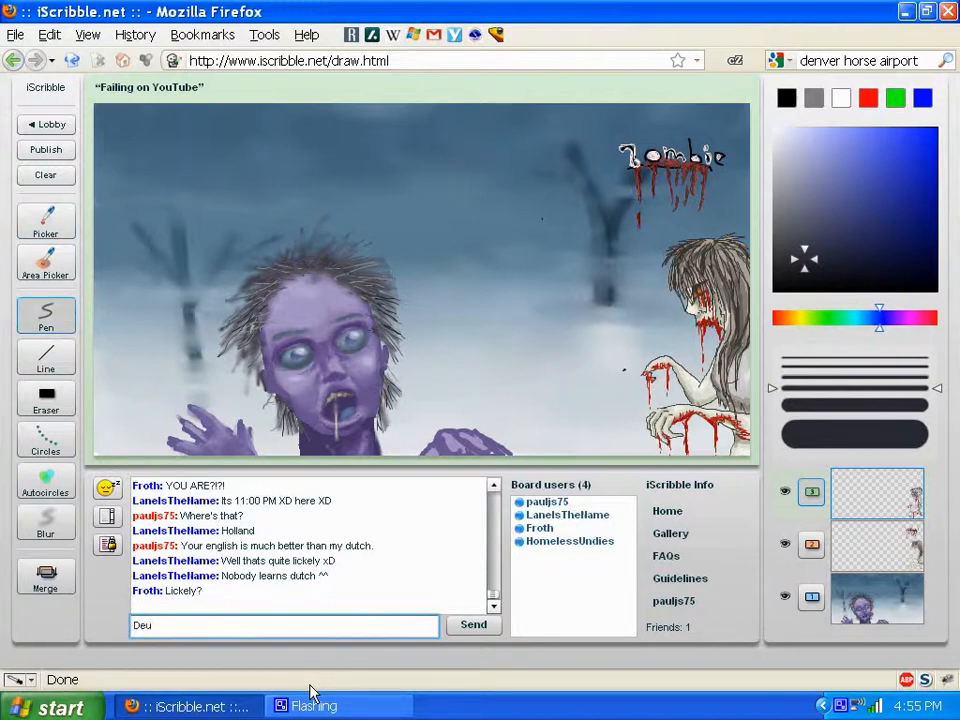
pyautogui.write('tsch maybe')
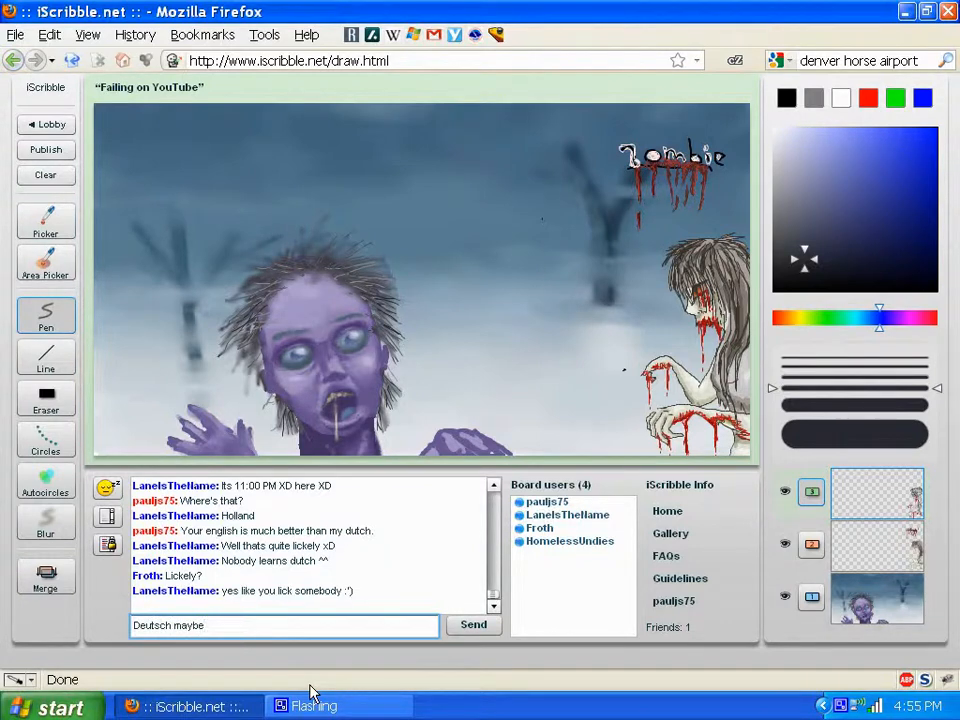
pyautogui.write('... But not Duct')
pyautogui.press('BackSpace')
pyautogui.press('BackSpace')
pyautogui.write('tch.')
pyautogui.press('Return')
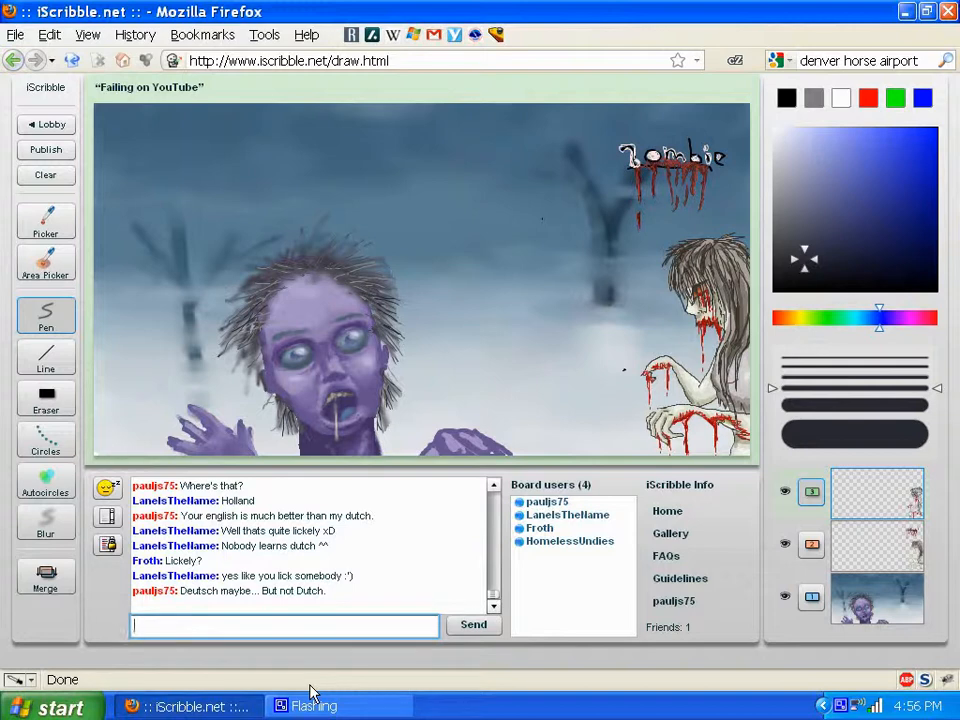
# Send the German chat message "Ich vergesse zu viel. Mir sprechen ist schlect.".
pyautogui.press('ctrl')
pyautogui.write('Ich vergesse zu viel.')
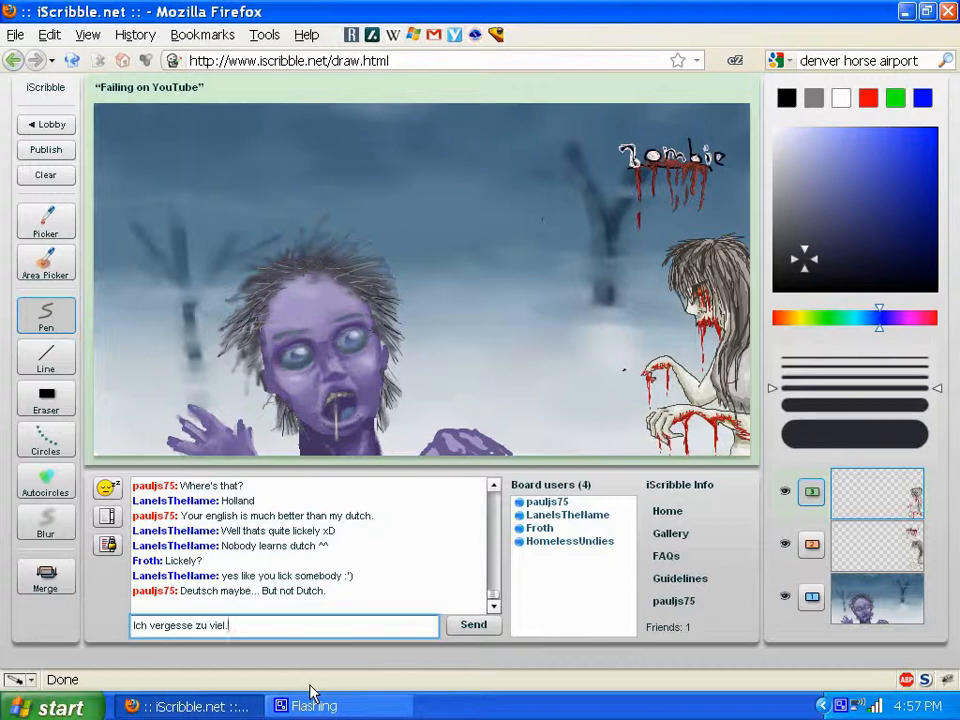
pyautogui.press('BackSpace')
pyautogui.write('.')
pyautogui.write('Mir sprech')
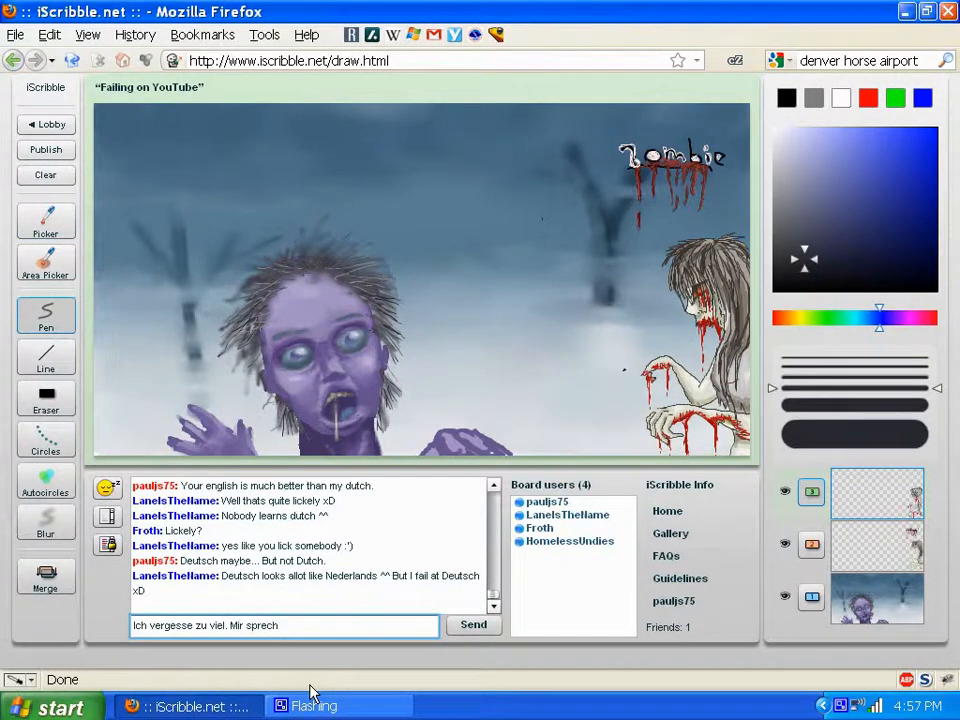
pyautogui.write('en ist schlect.')
pyautogui.press('Return')
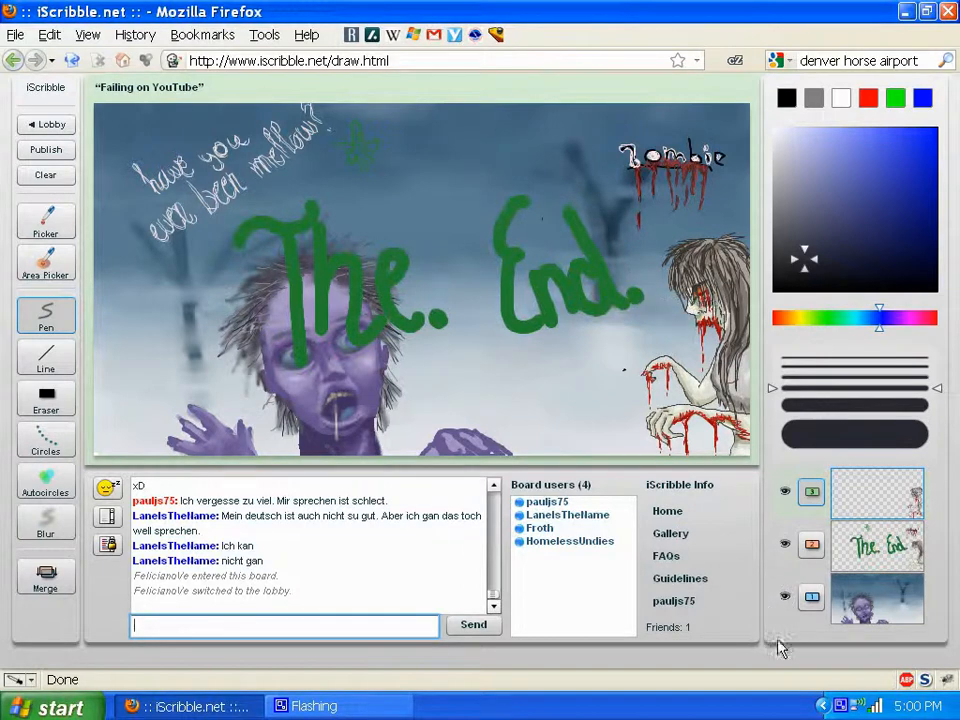
# Bring up the CamStudio recorder window over the drawing board.
pyautogui.click(840, 706)
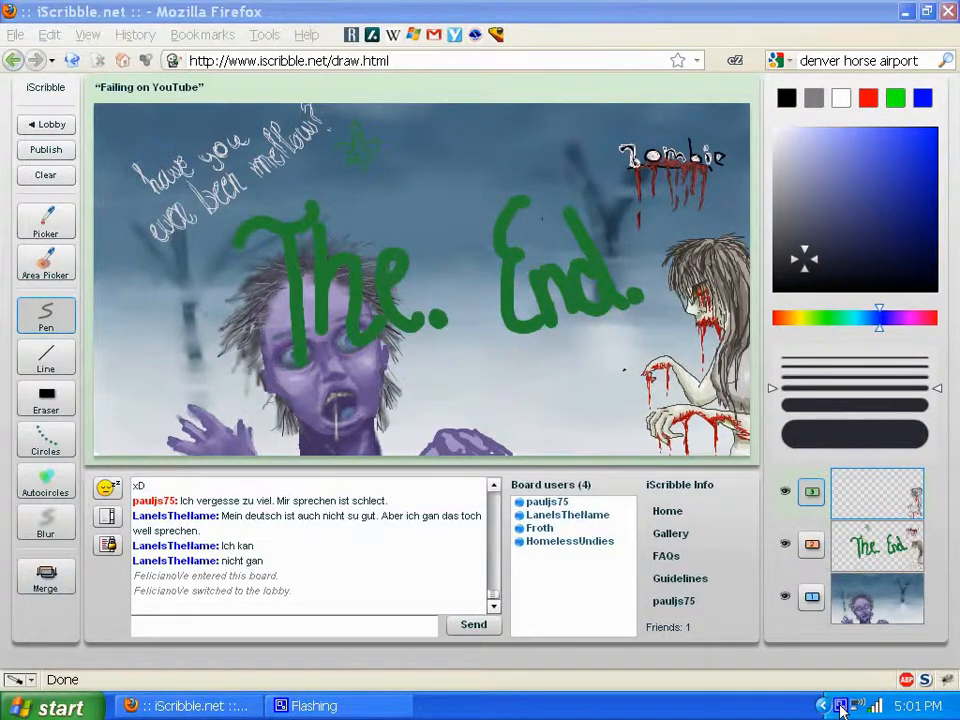
pyautogui.click(840, 706)
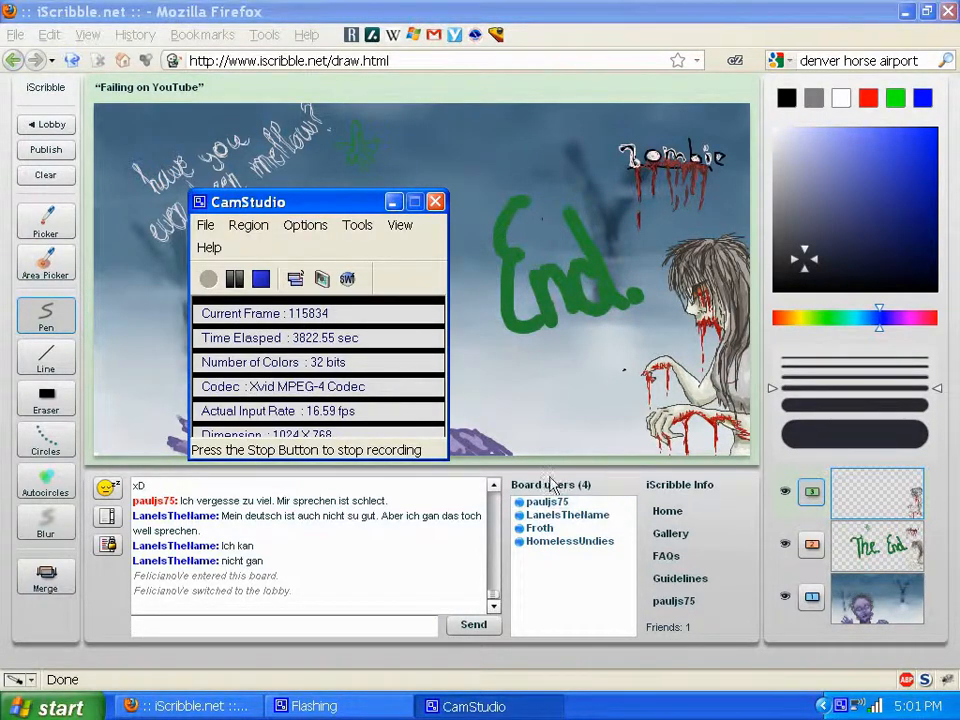